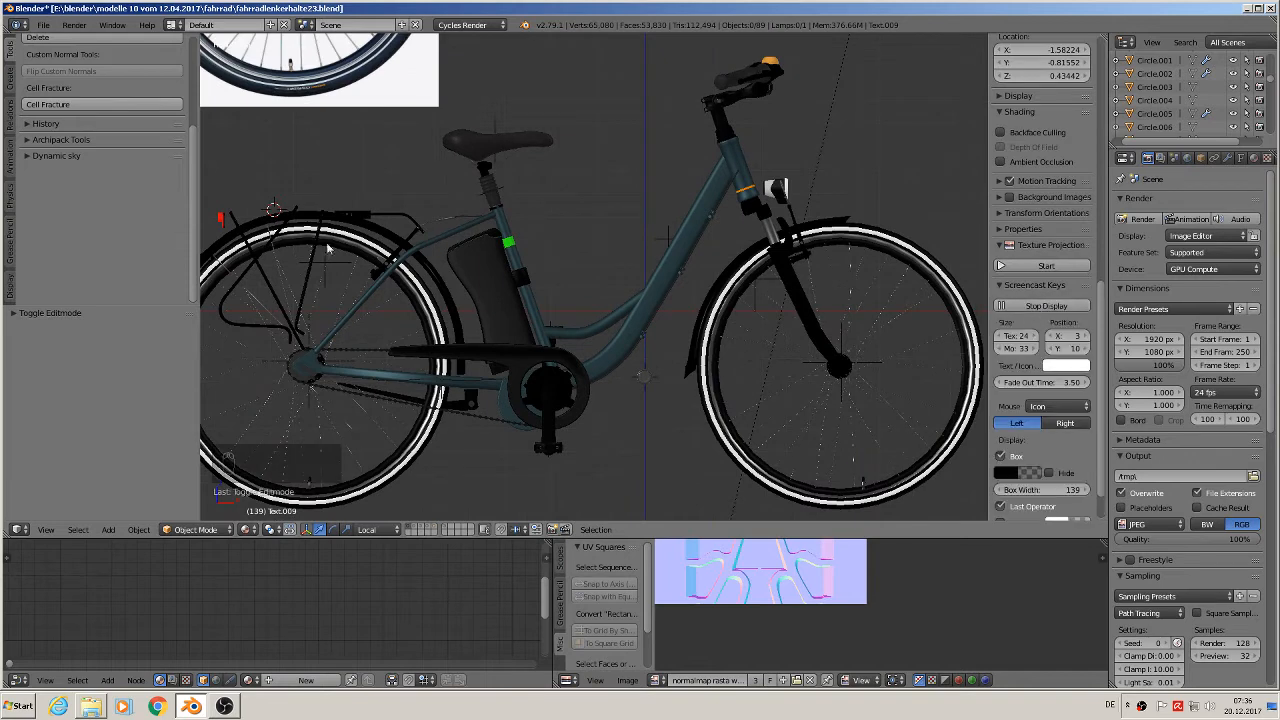
# Hide the properties sidebar and switch the 3D view to the layer holding the text objects
pyautogui.press('n')
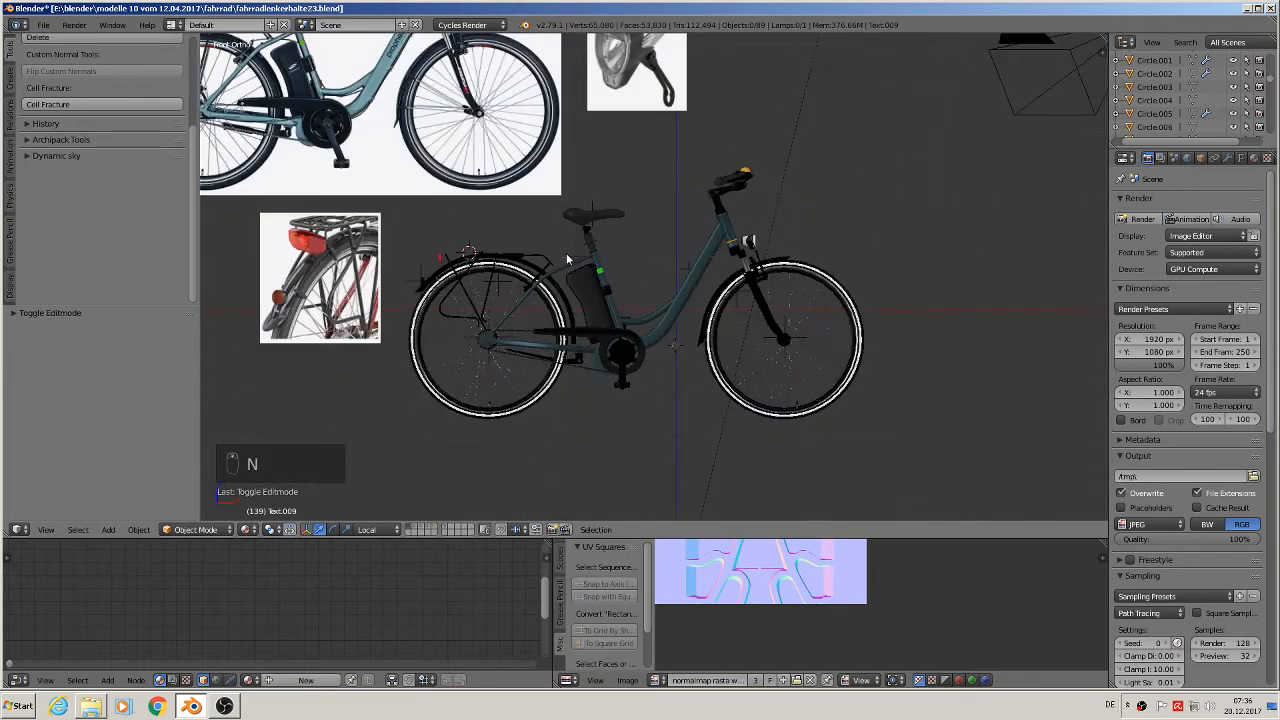
pyautogui.keyDown('shift'); pyautogui.moveTo(449, 200); pyautogui.dragTo(568, 276, button='middle'); pyautogui.keyUp('shift')
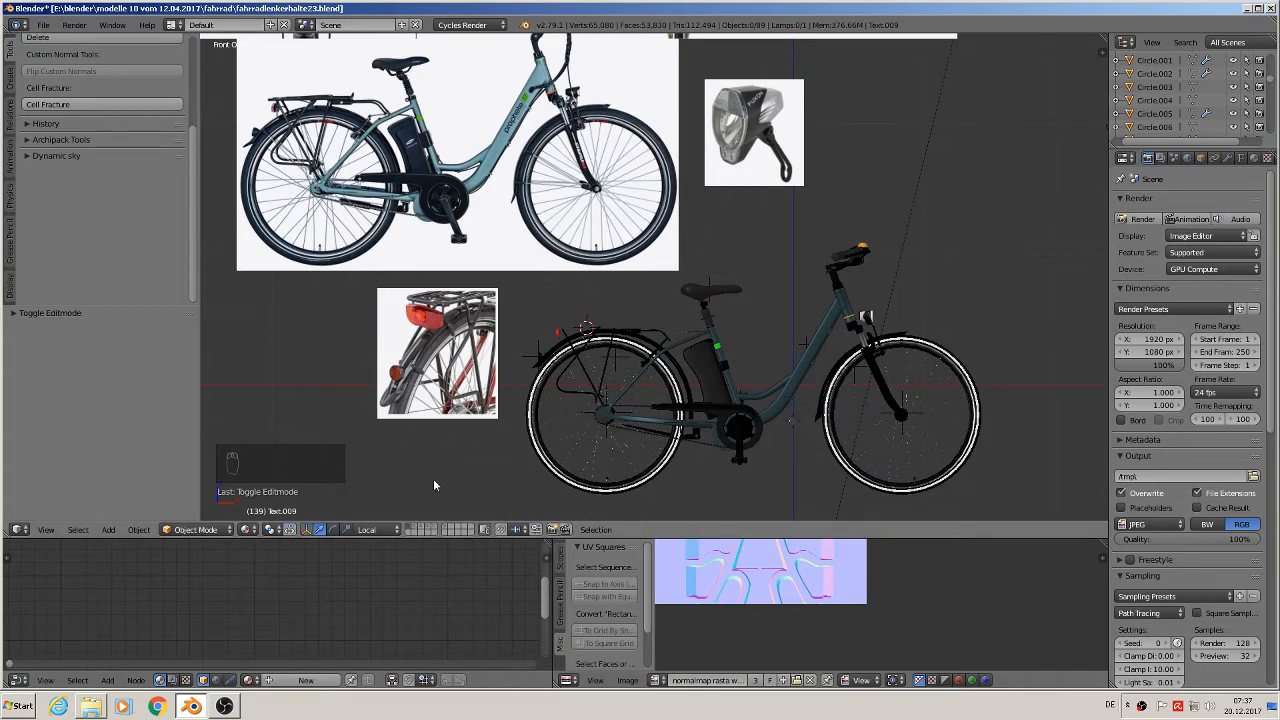
pyautogui.click(435, 530)
pyautogui.keyDown('shift'); pyautogui.moveTo(759, 309); pyautogui.dragTo(564, 294, button='middle'); pyautogui.keyUp('shift')
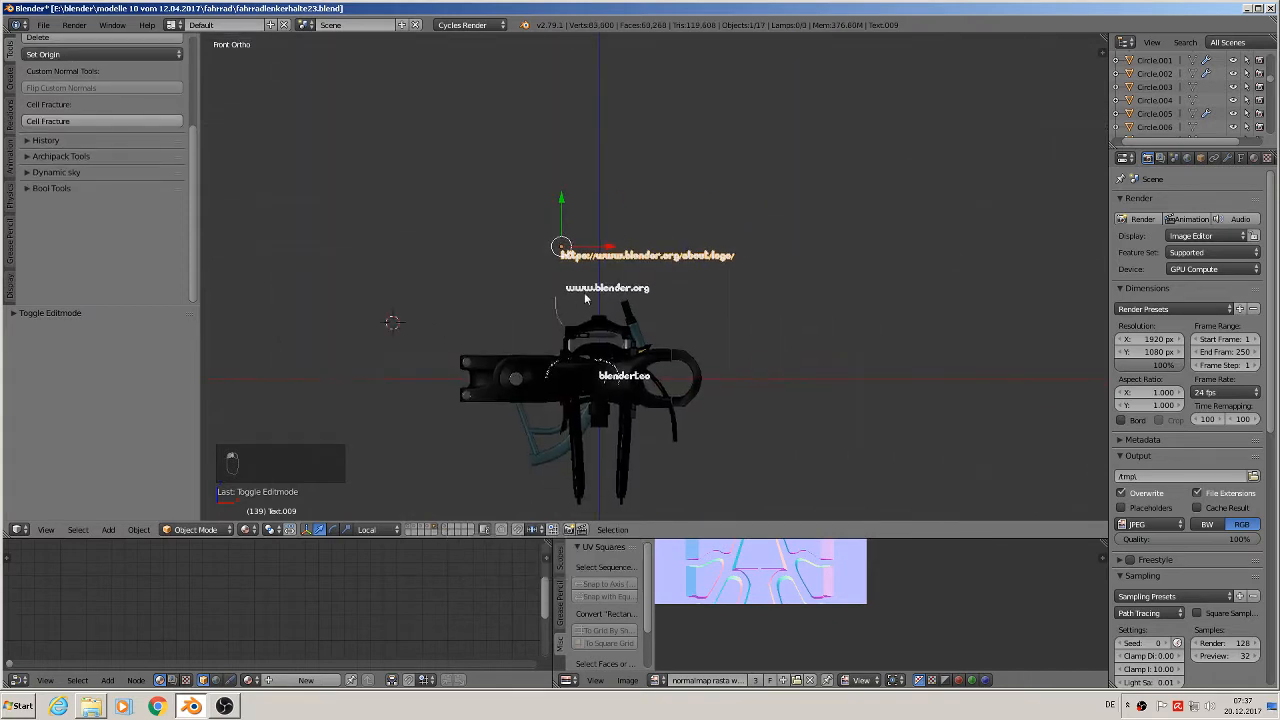
# Move the "blendertec" text off the handlebar parts into the empty area beside them, below the two web address texts
pyautogui.scroll(5, 618, 300)
pyautogui.rightClick(600, 283)
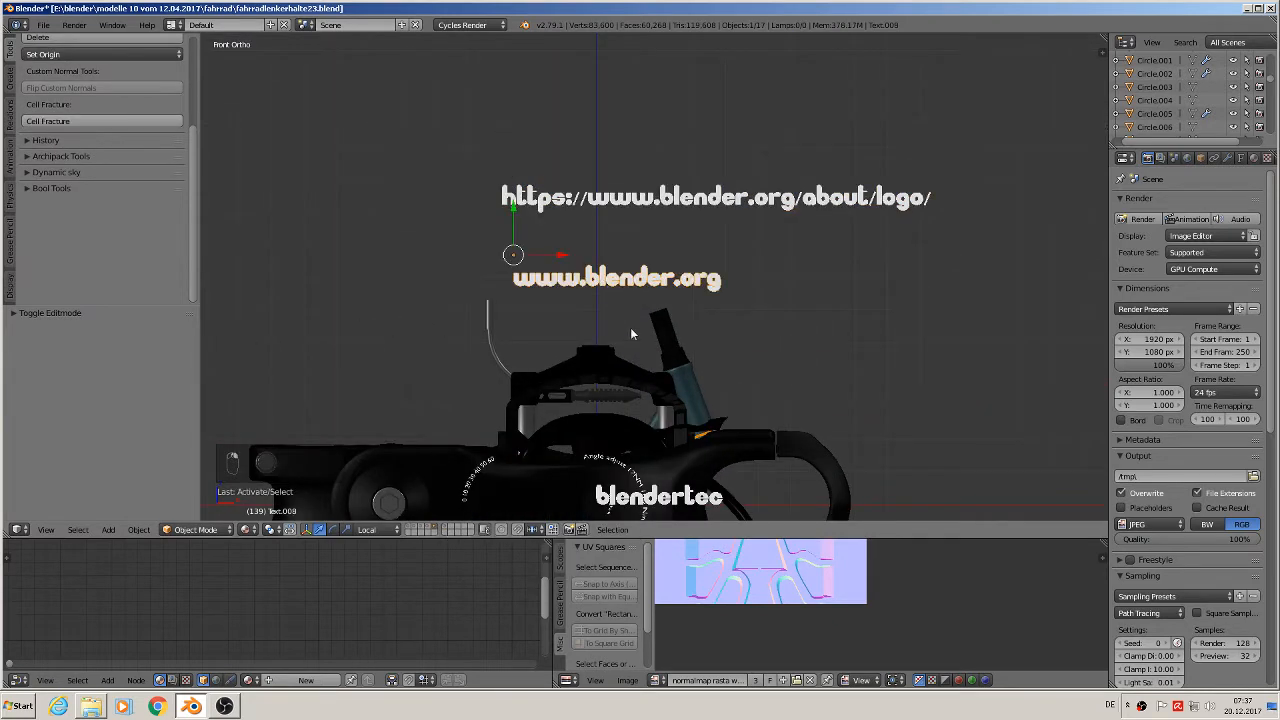
pyautogui.rightClick(656, 504)
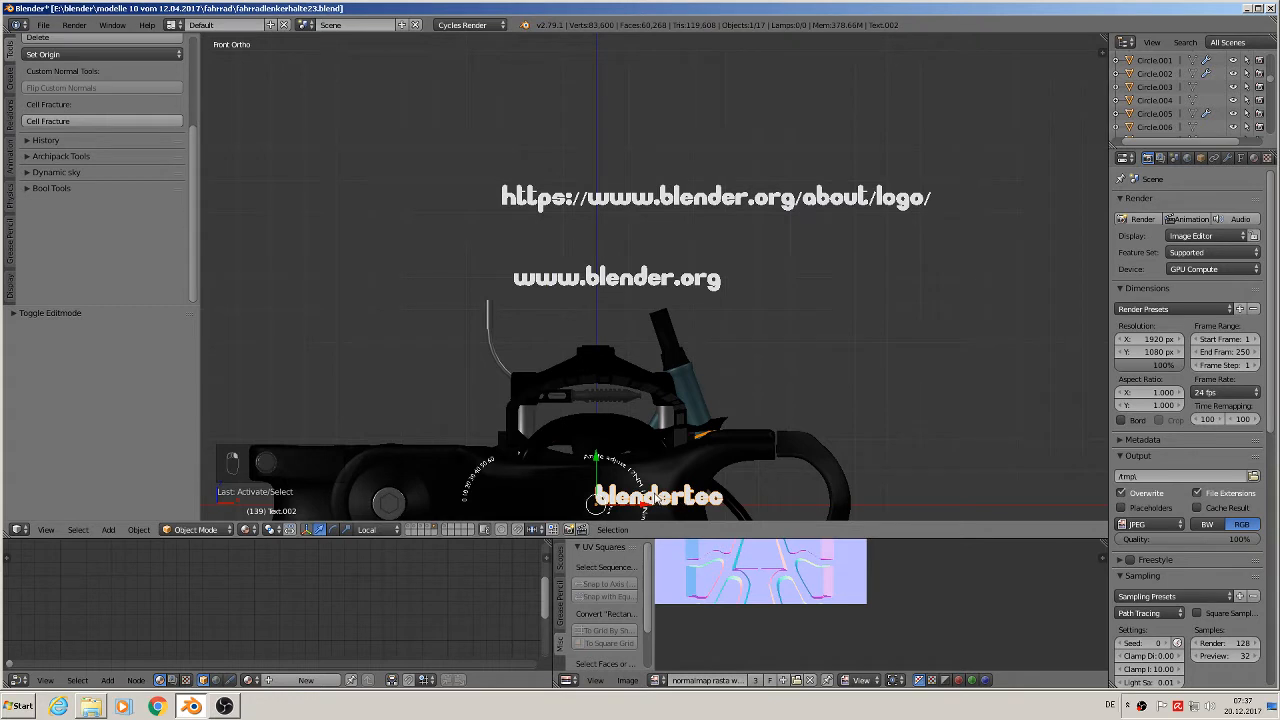
pyautogui.press('g')
pyautogui.click(918, 382)
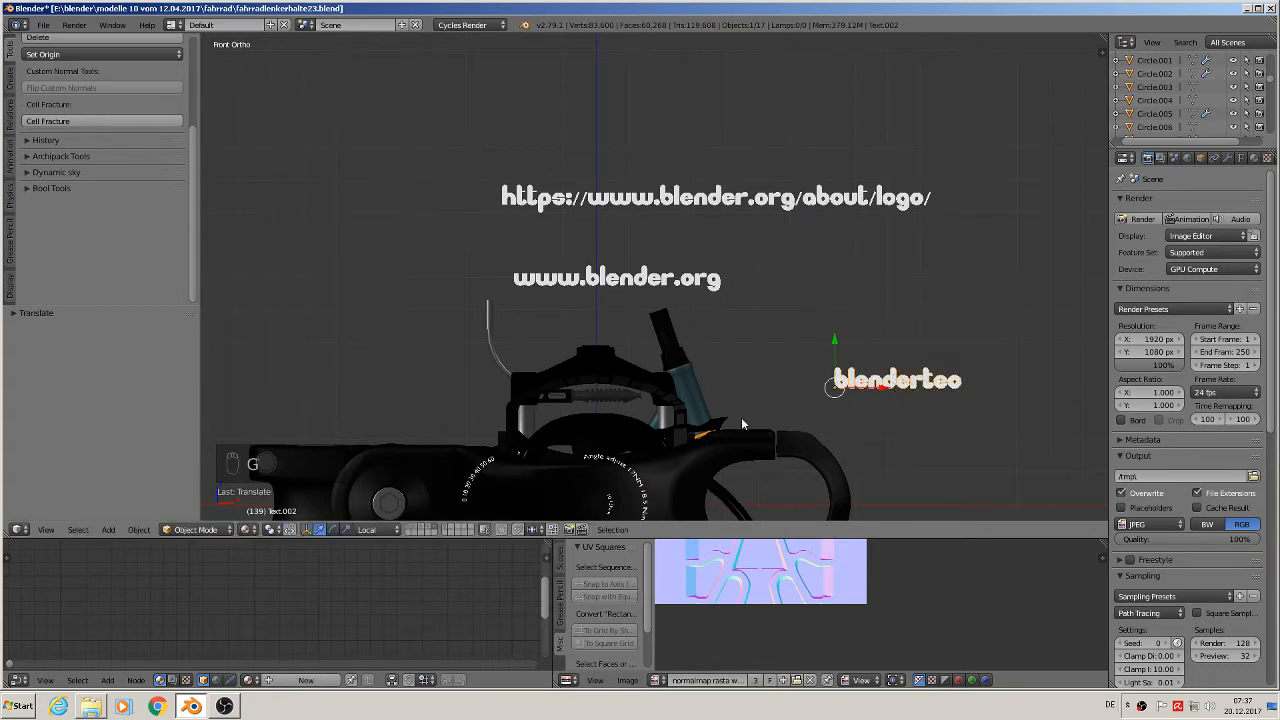
pyautogui.rightClick(642, 279)
pyautogui.press('g')
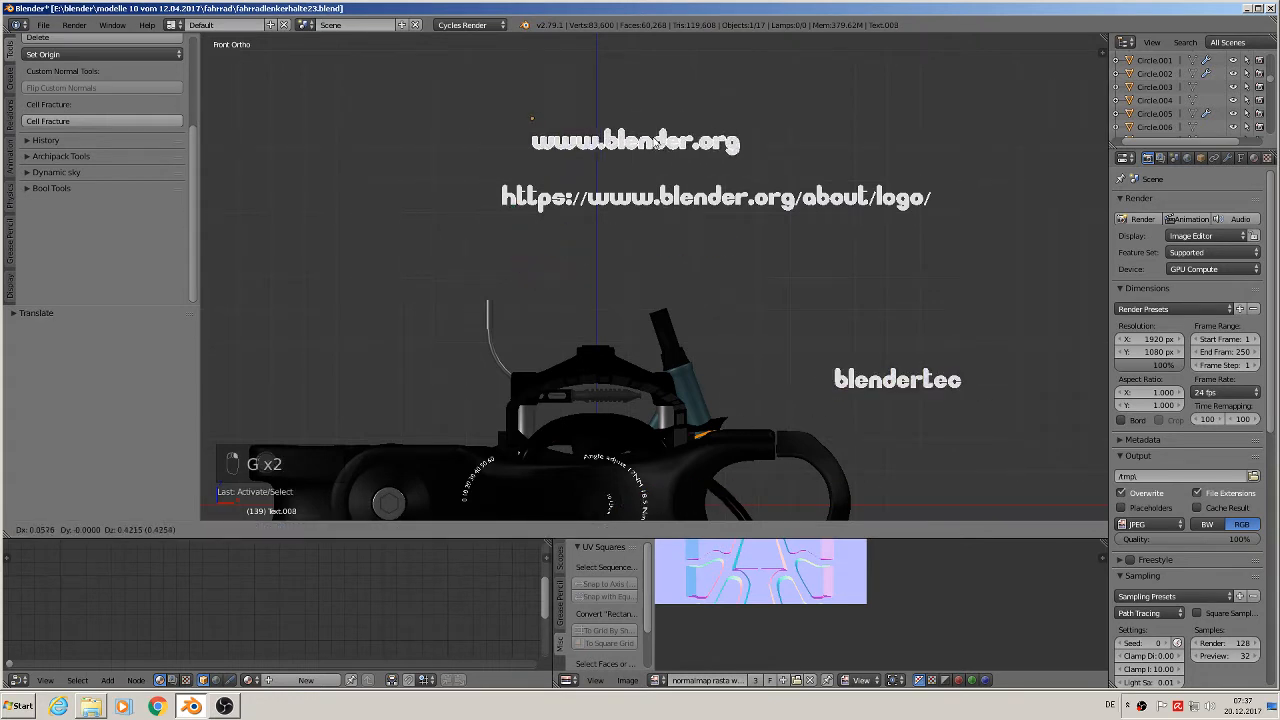
pyautogui.click(620, 145)
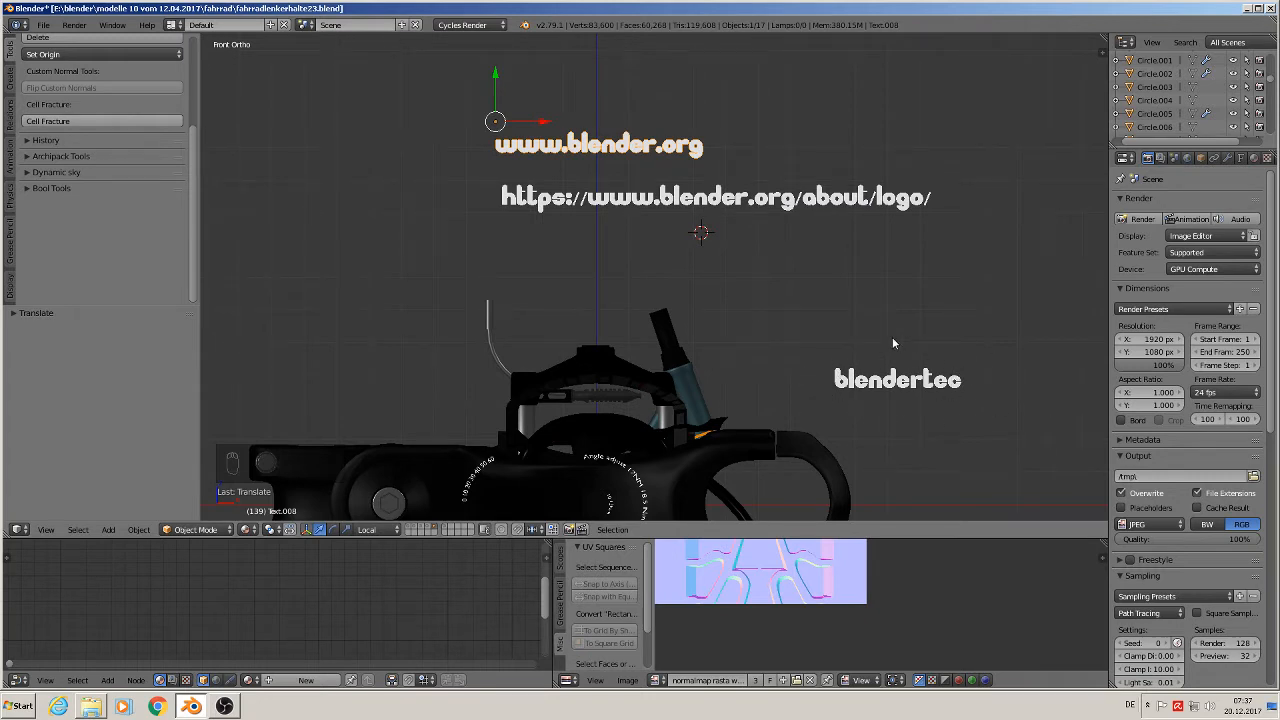
# Switch to Windows Explorer and open the folder E:\blender\modelle 10 vom 12.04.2017
pyautogui.click(1247, 9)
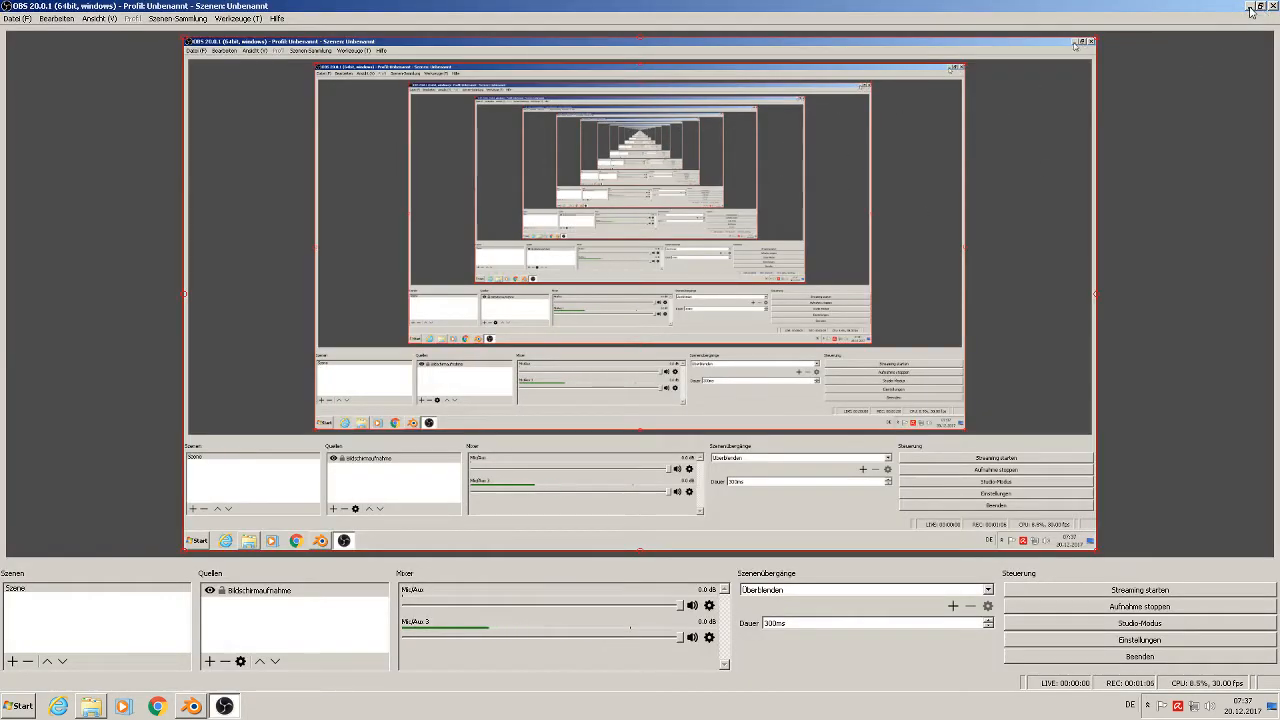
pyautogui.click(1250, 7)
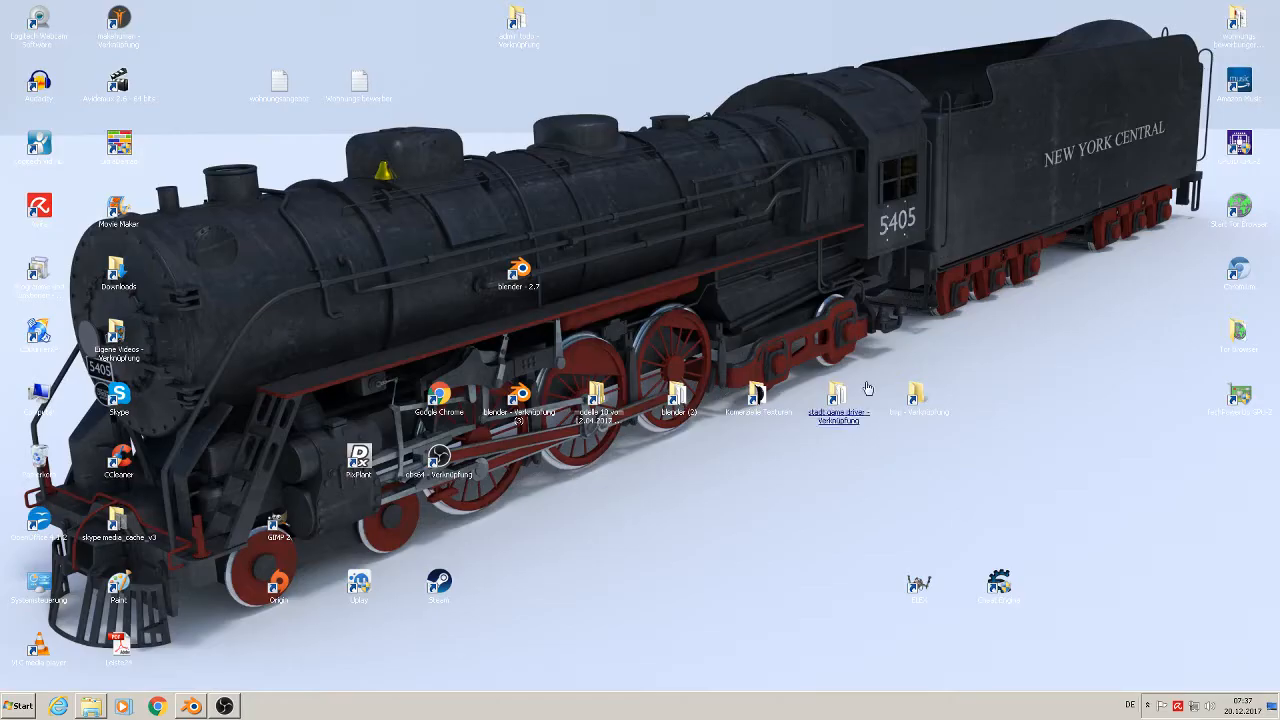
pyautogui.click(90, 707)
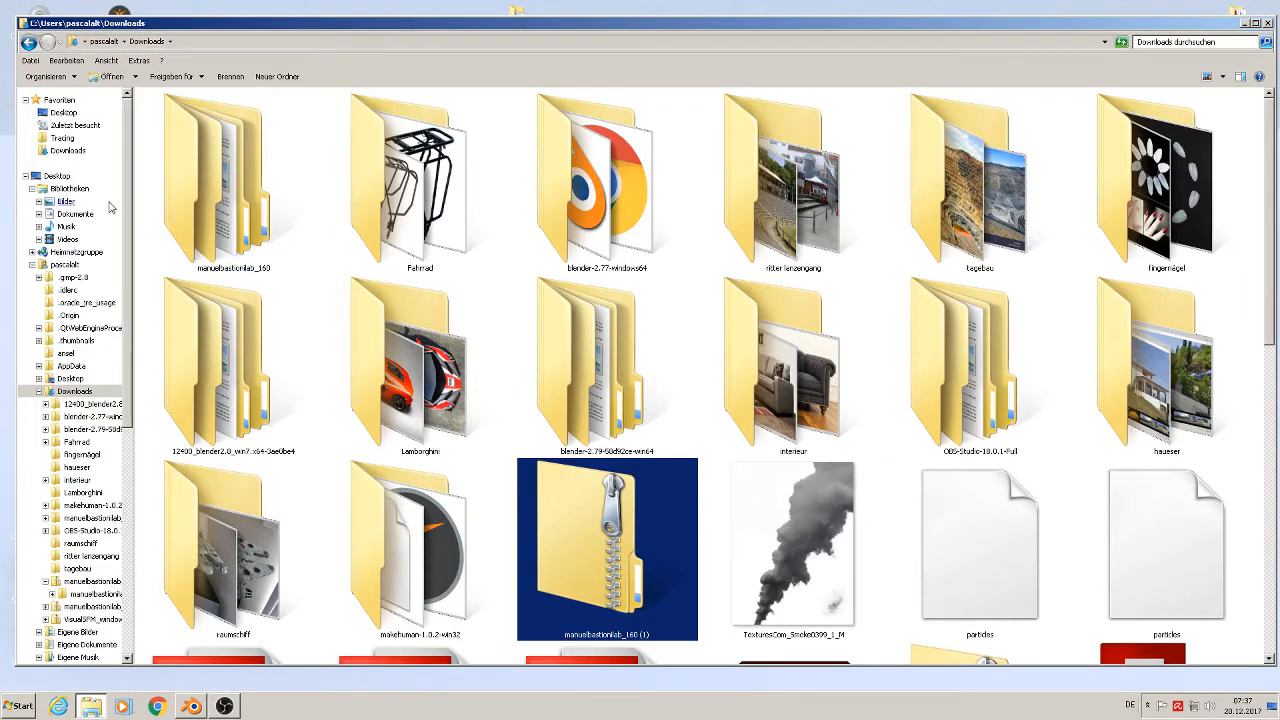
pyautogui.scroll(-5, 130, 290)
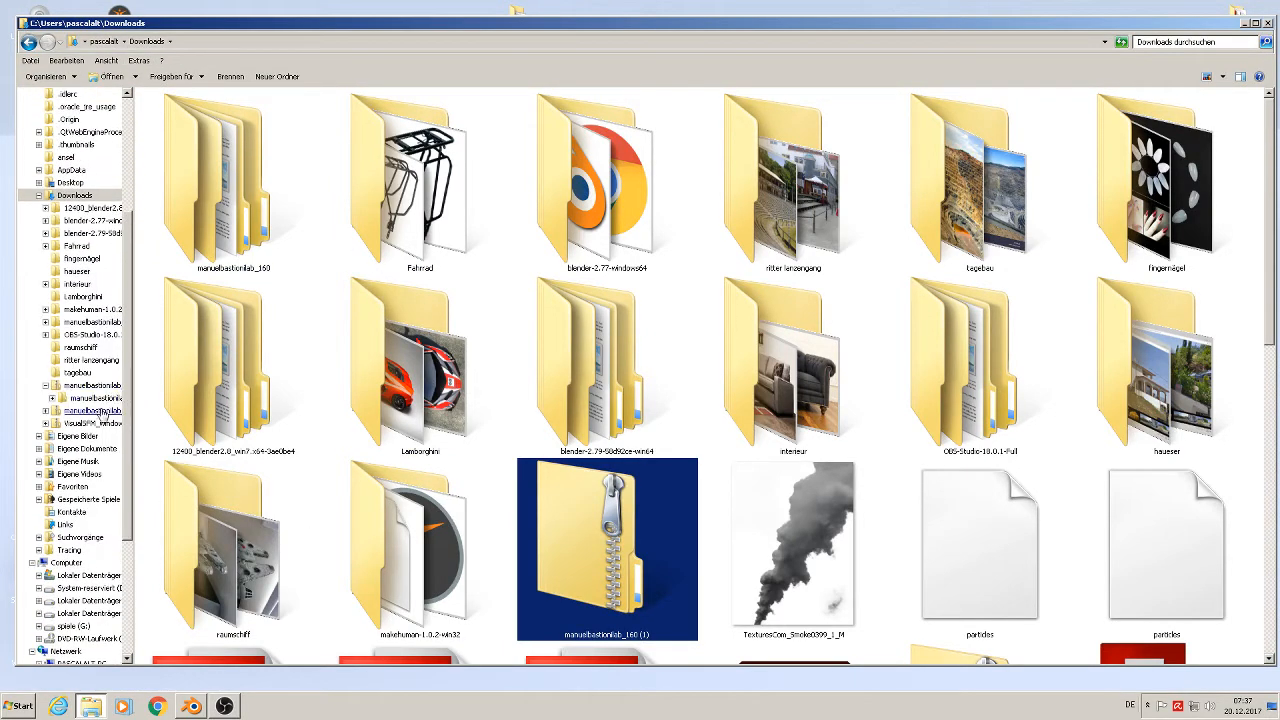
pyautogui.click(89, 600)
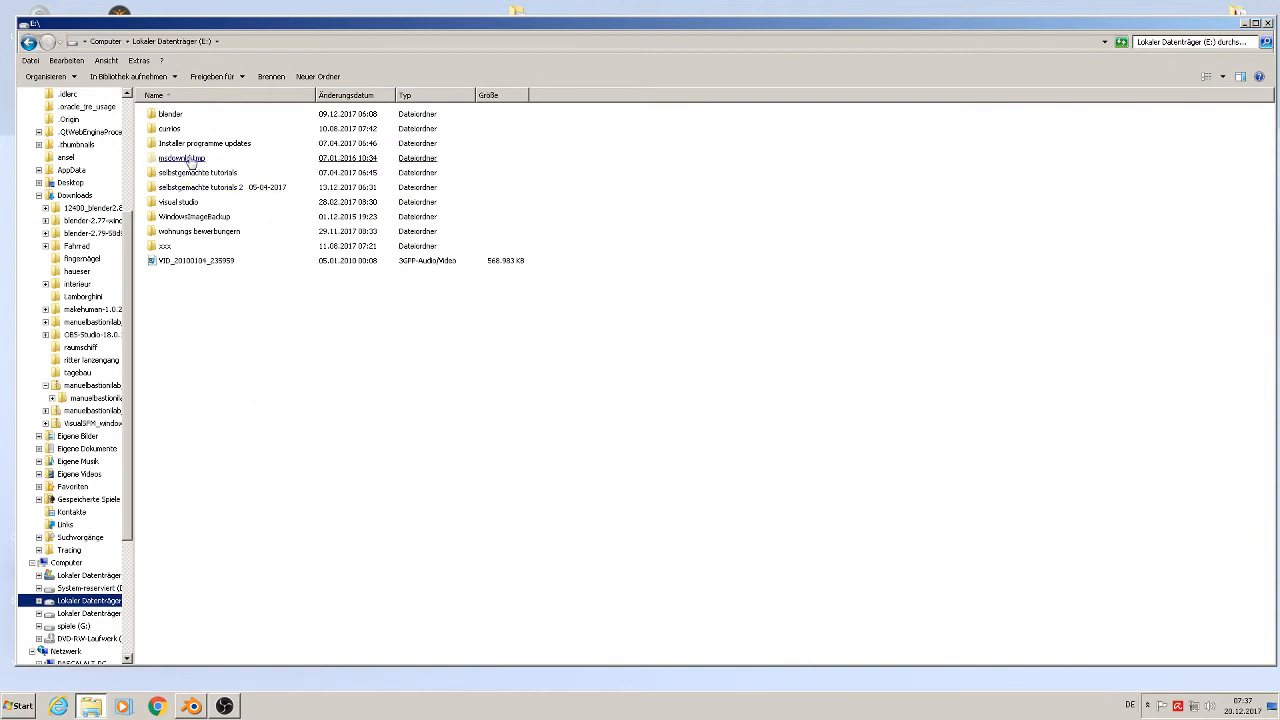
pyautogui.doubleClick(186, 115)
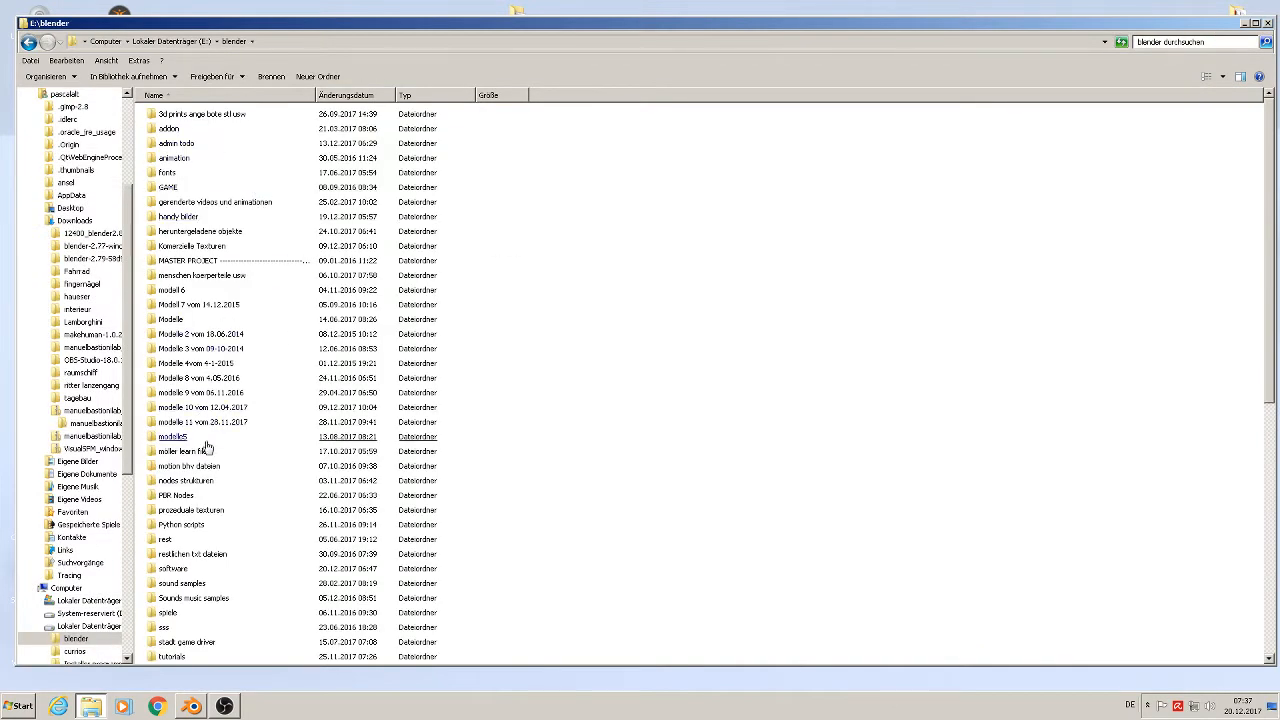
pyautogui.doubleClick(200, 407)
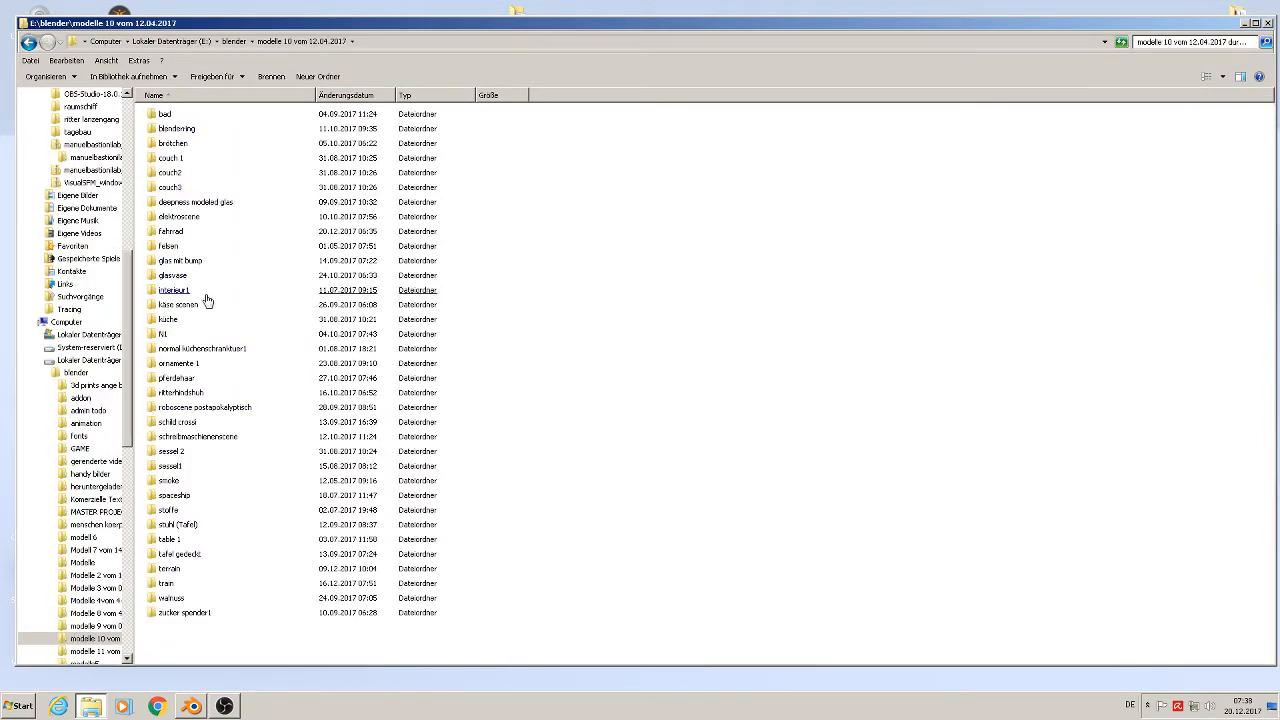
# Open the textures folder inside the fahrrad folder
pyautogui.click(206, 347)
pyautogui.click(213, 337)
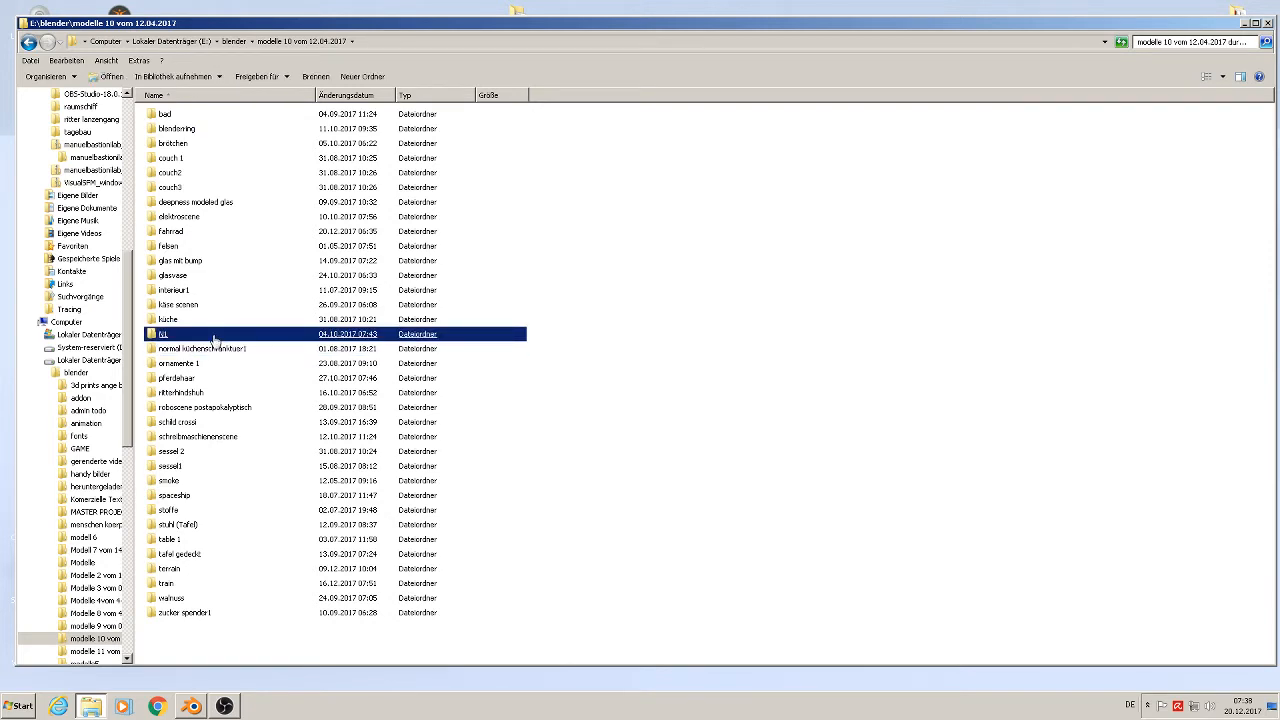
pyautogui.click(172, 232)
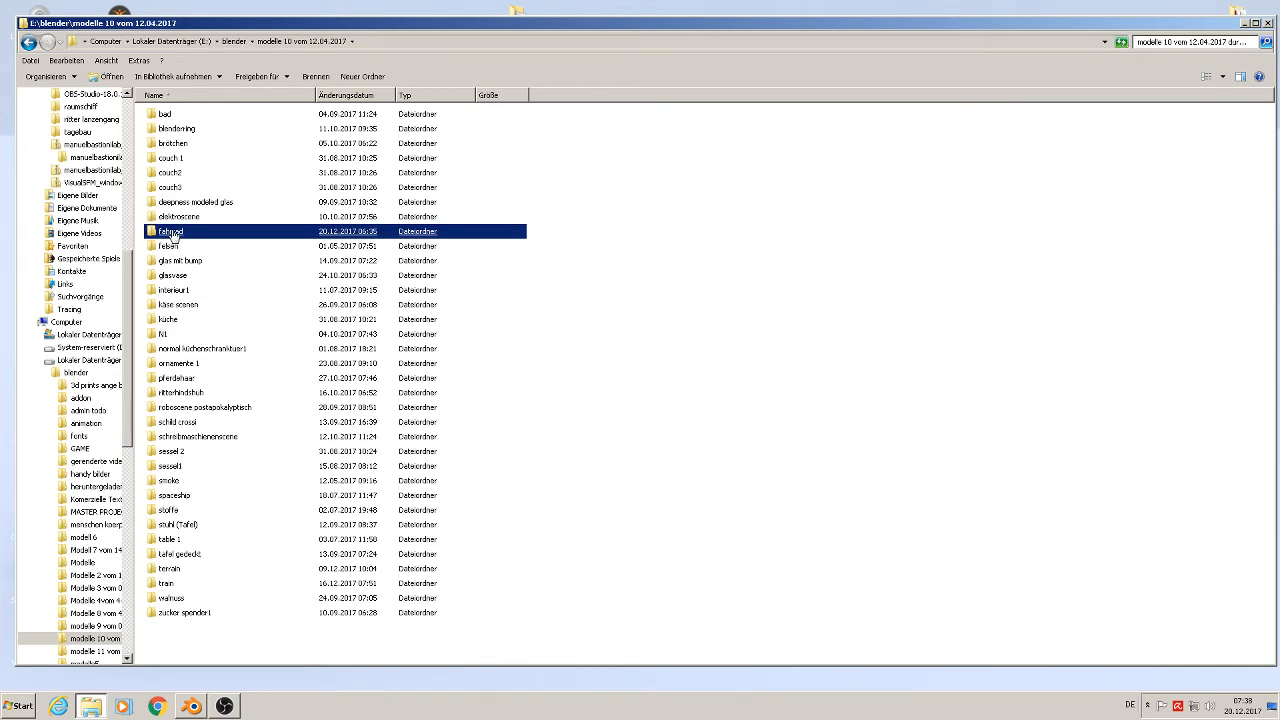
pyautogui.doubleClick(172, 232)
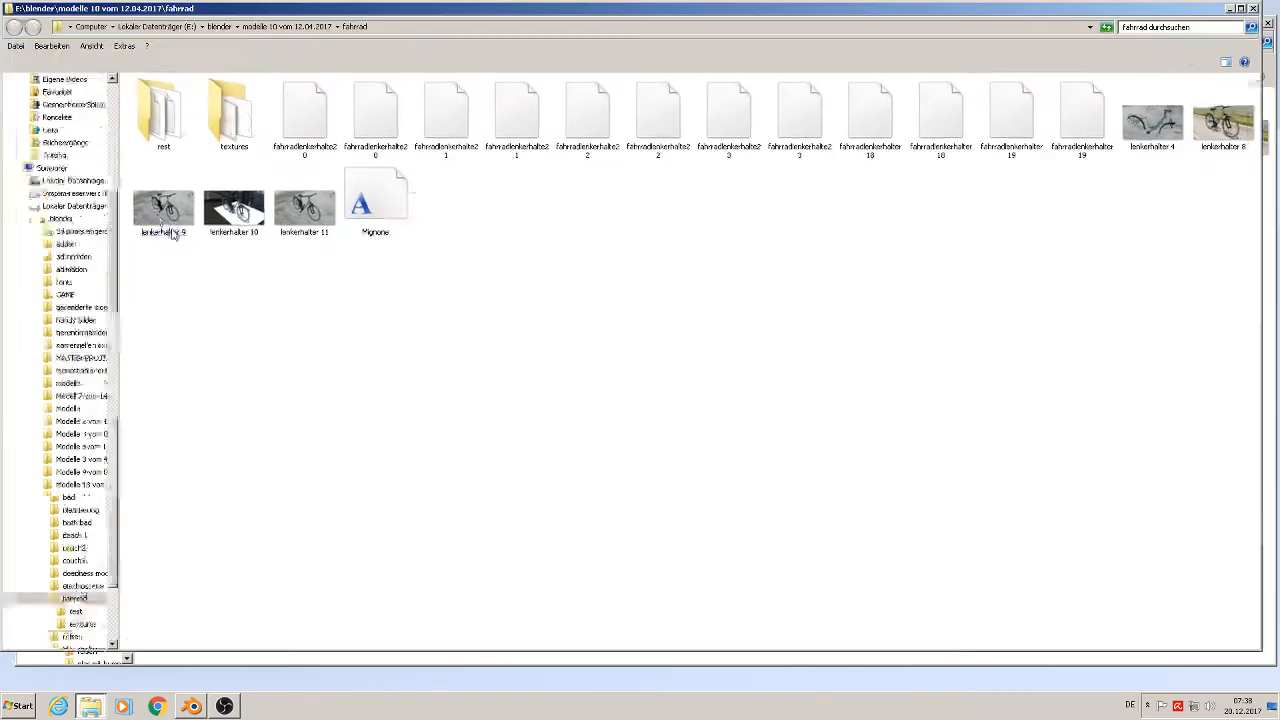
pyautogui.doubleClick(230, 125)
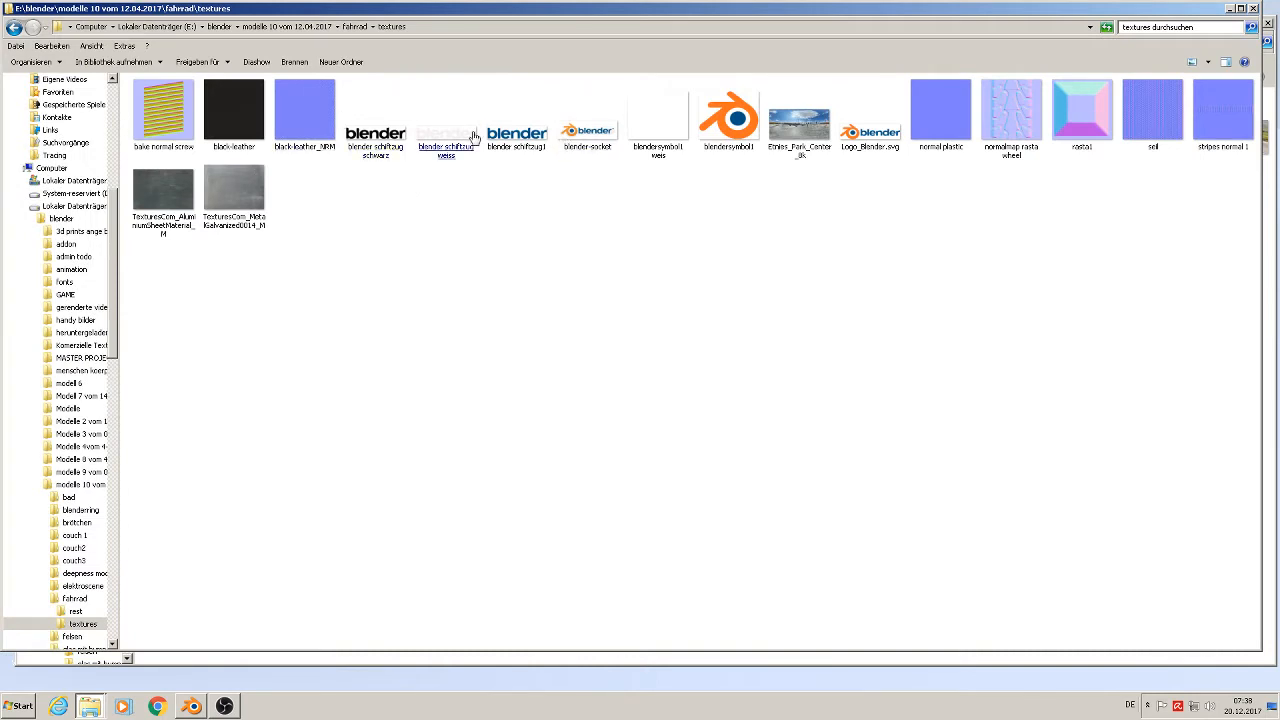
# Examine the logo images "blender schiftzug schwarz", "blender-socket" and "blendersymbol1 weis" one after another
pyautogui.doubleClick(388, 146)
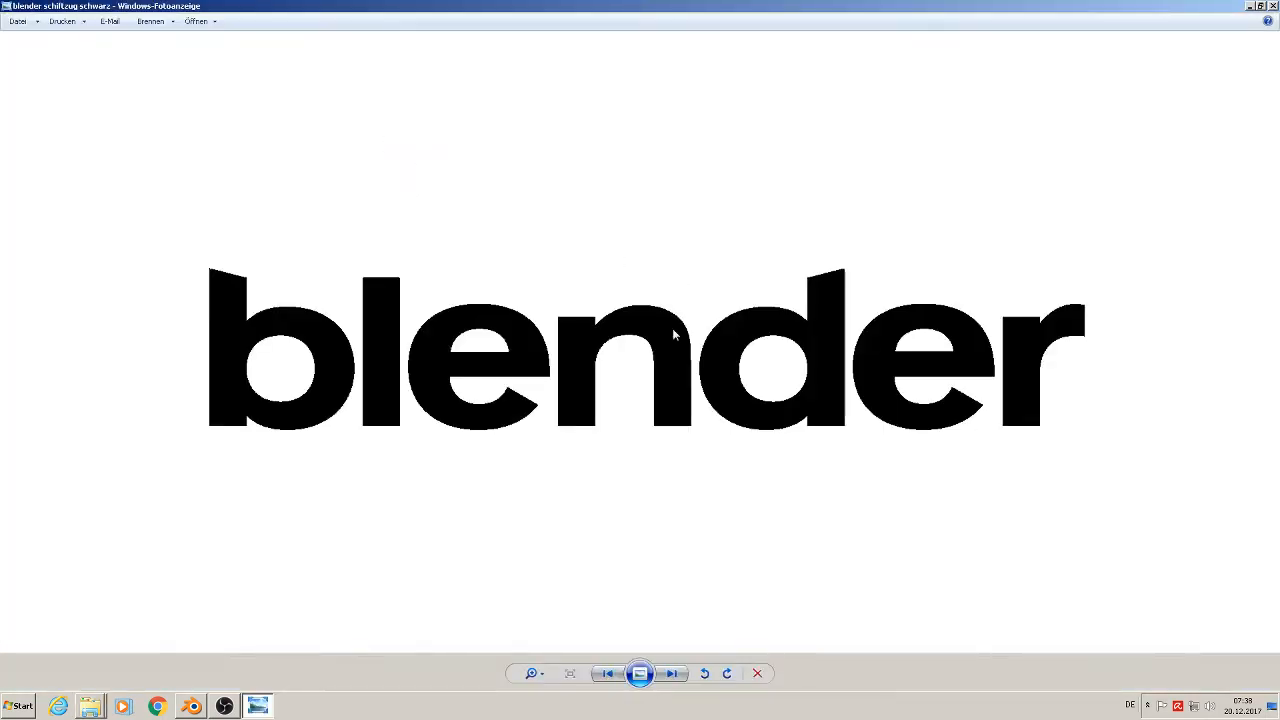
pyautogui.press('Escape')
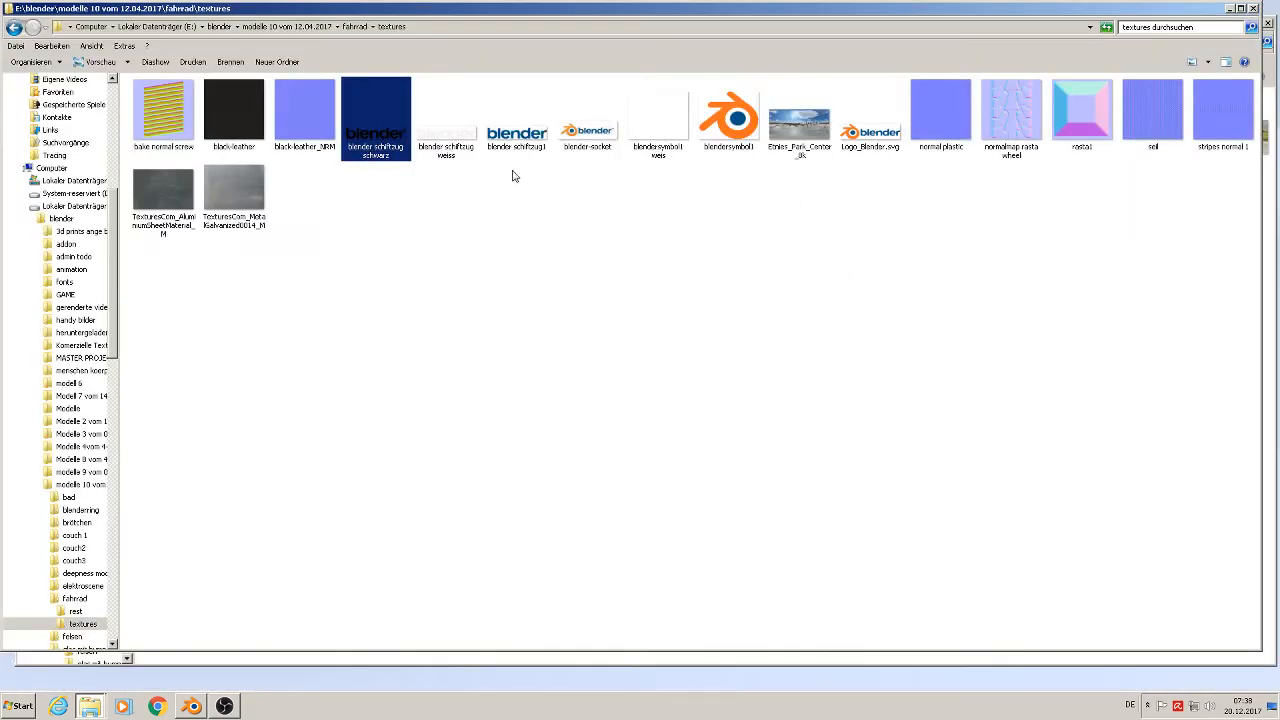
pyautogui.click(588, 138)
pyautogui.doubleClick(590, 138)
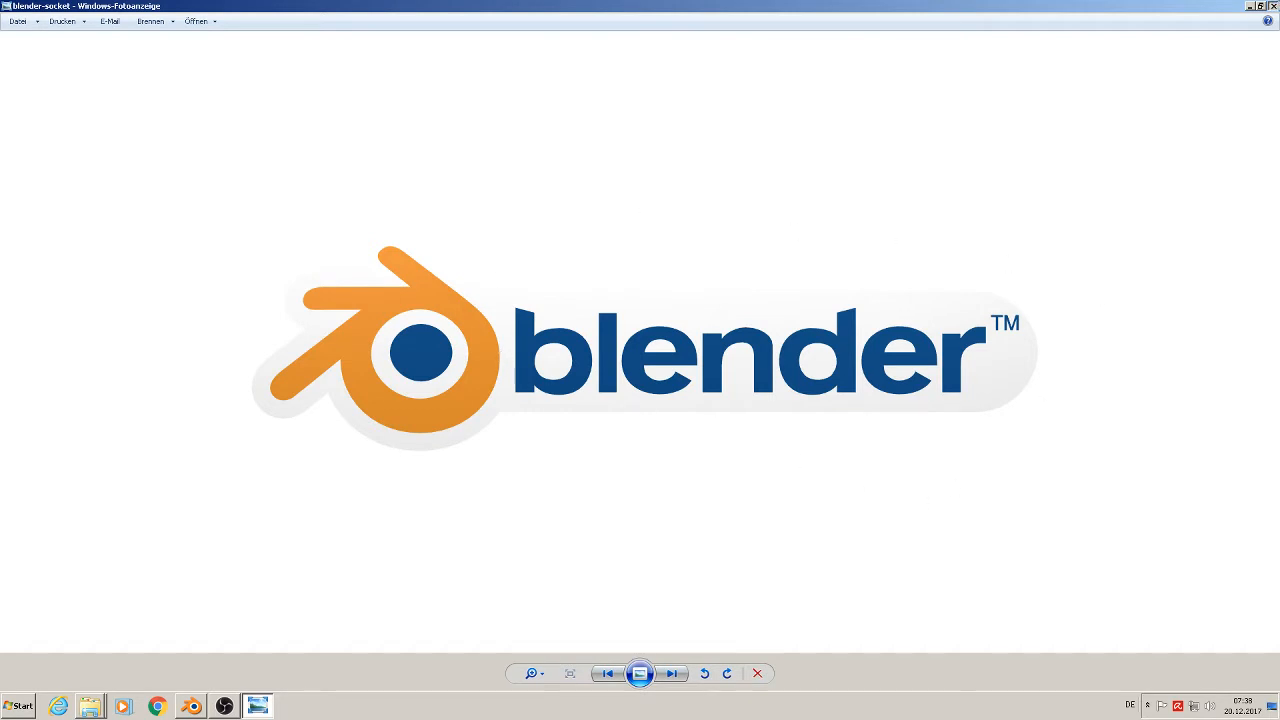
pyautogui.click(1274, 5)
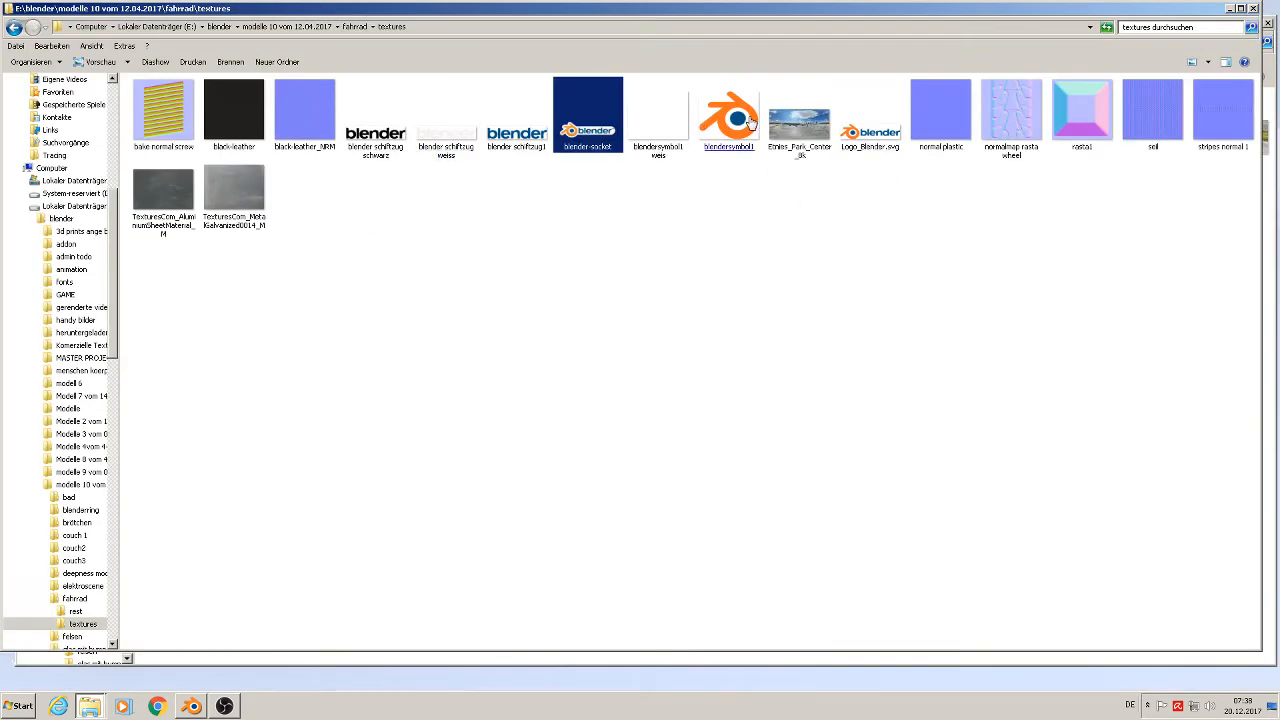
pyautogui.doubleClick(673, 153)
pyautogui.click(1274, 5)
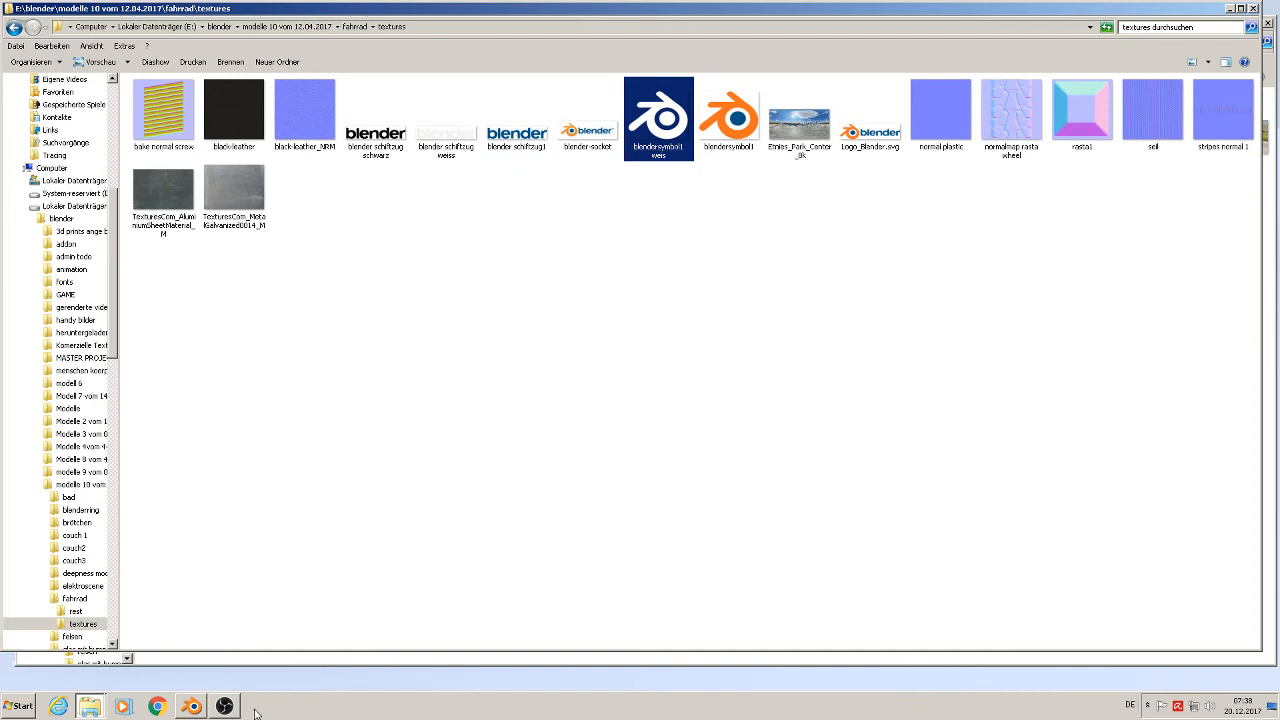
# Switch back to Blender and duplicate the "blendertec" text, placing the copy between the original and the web addresses
pyautogui.click(192, 707)
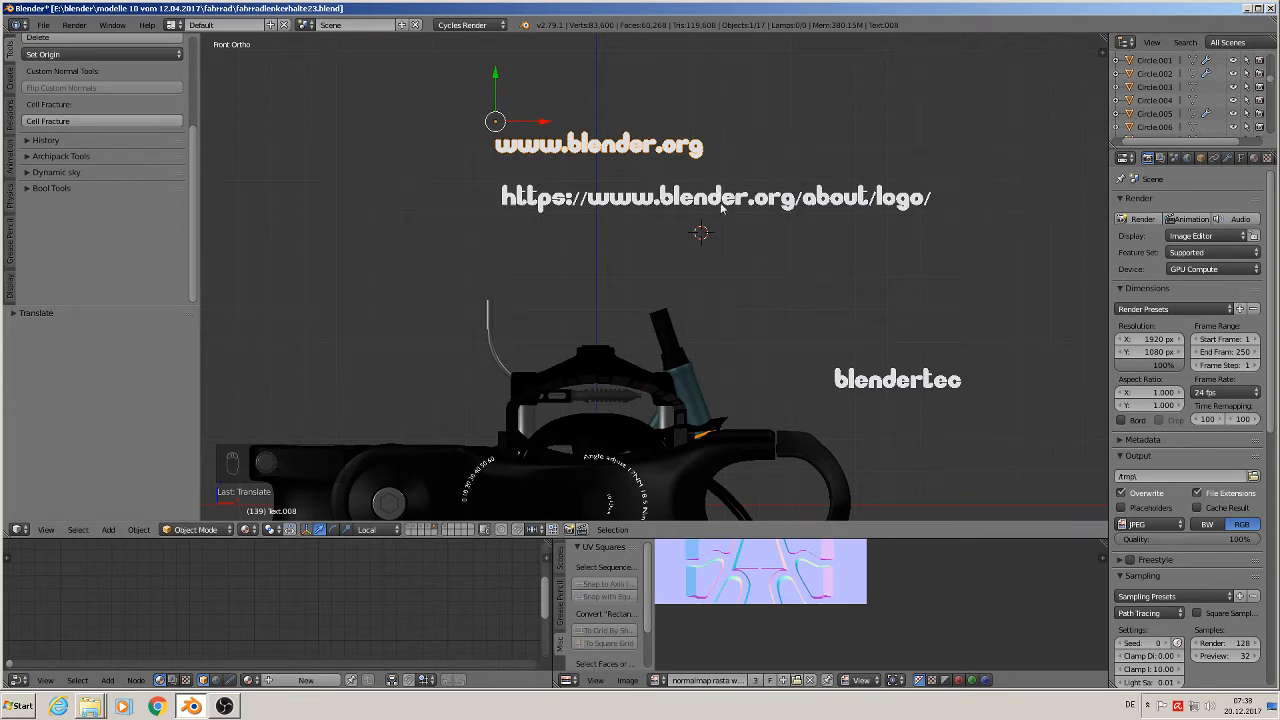
pyautogui.rightClick(868, 380)
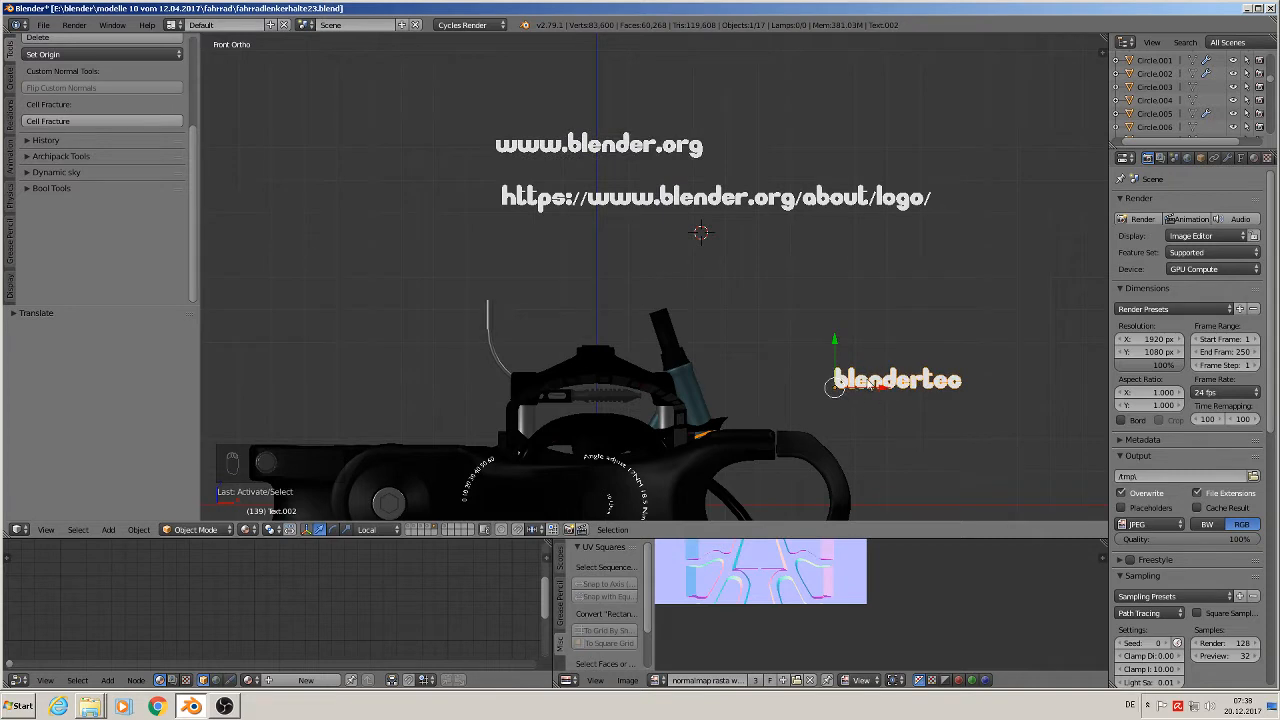
pyautogui.hotkey('shift', 'd')
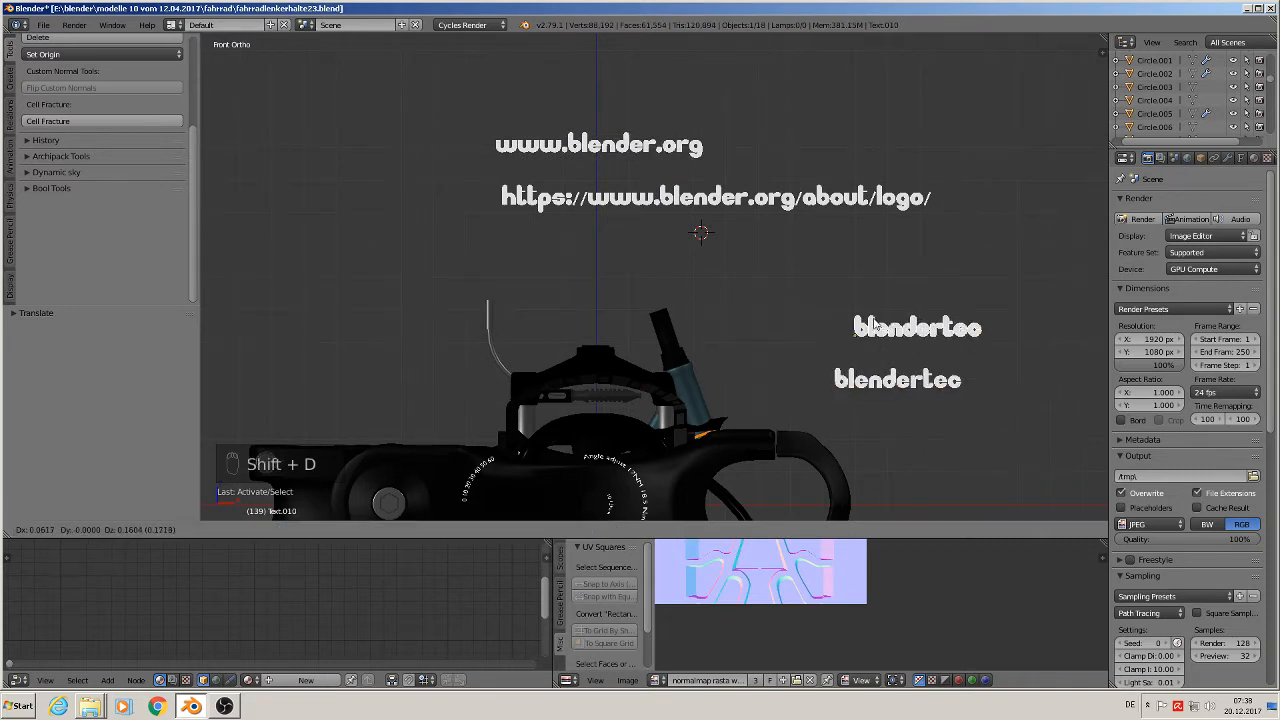
pyautogui.click(790, 305)
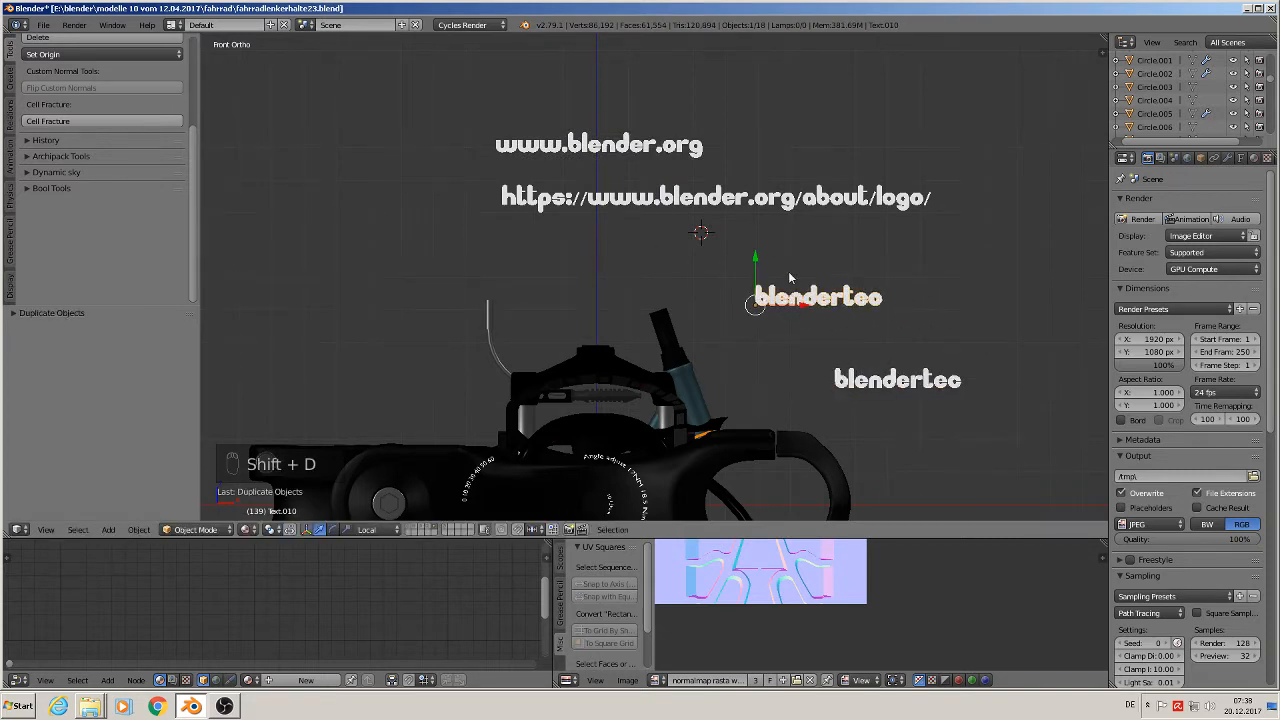
# Replace the duplicated text's content with "blender v.2.79.1"
pyautogui.press('Tab')
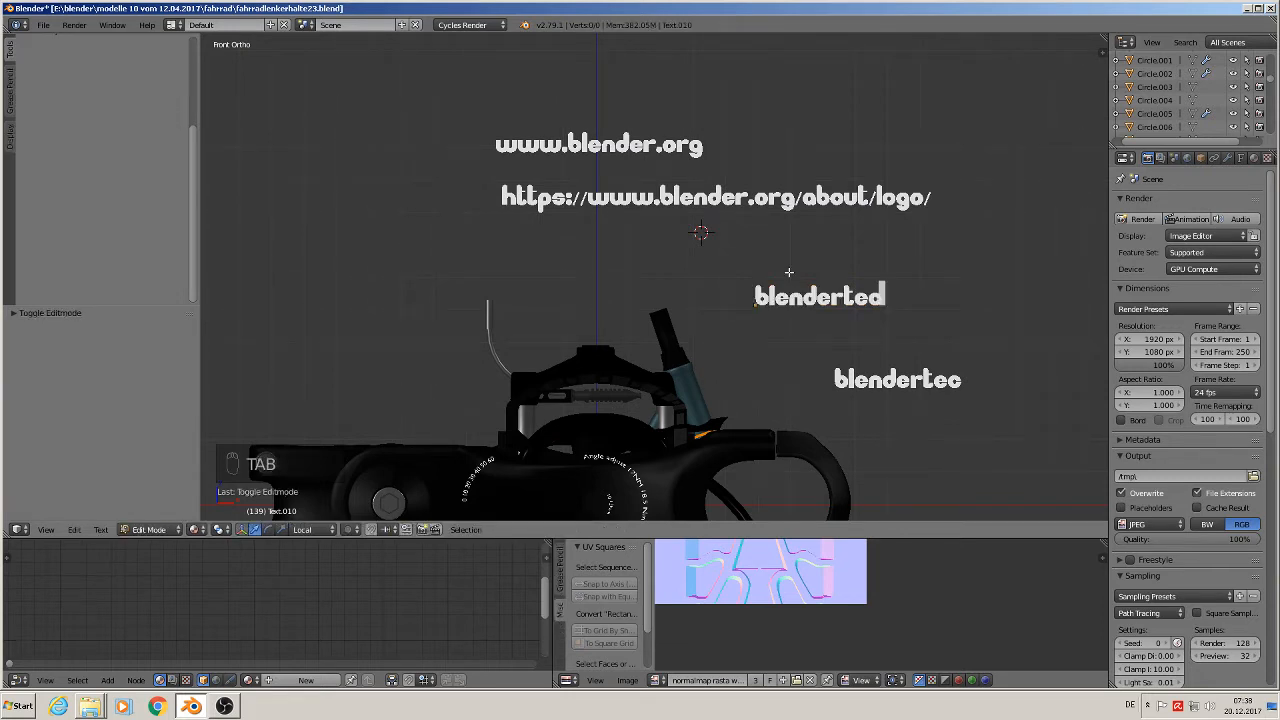
pyautogui.press('BackSpace')
pyautogui.press('BackSpace')
pyautogui.press('BackSpace')
pyautogui.press('BackSpace')
pyautogui.press('BackSpace')
pyautogui.press('BackSpace')
pyautogui.press('BackSpace')
pyautogui.press('BackSpace')
pyautogui.press('BackSpace')
pyautogui.press('BackSpace')
pyautogui.press('BackSpace')
pyautogui.press('BackSpace')
pyautogui.press('BackSpace')
pyautogui.press('BackSpace')
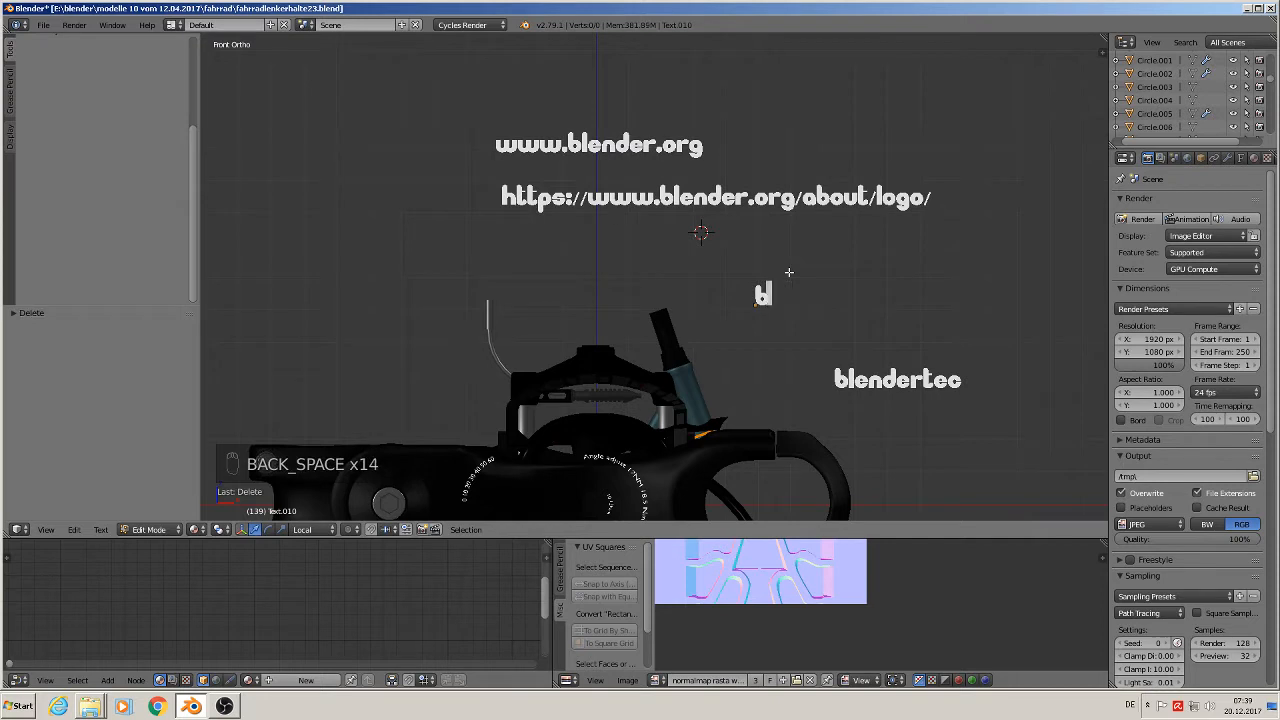
pyautogui.press('BackSpace')
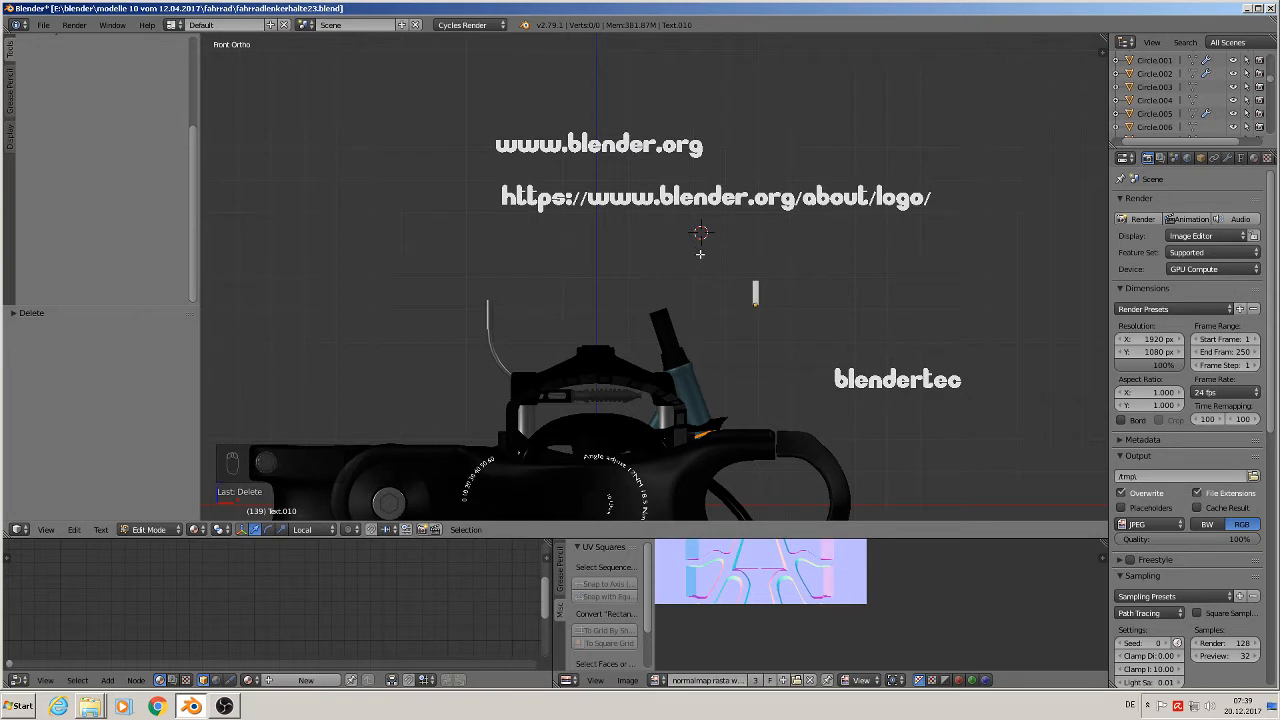
pyautogui.write('Blender')
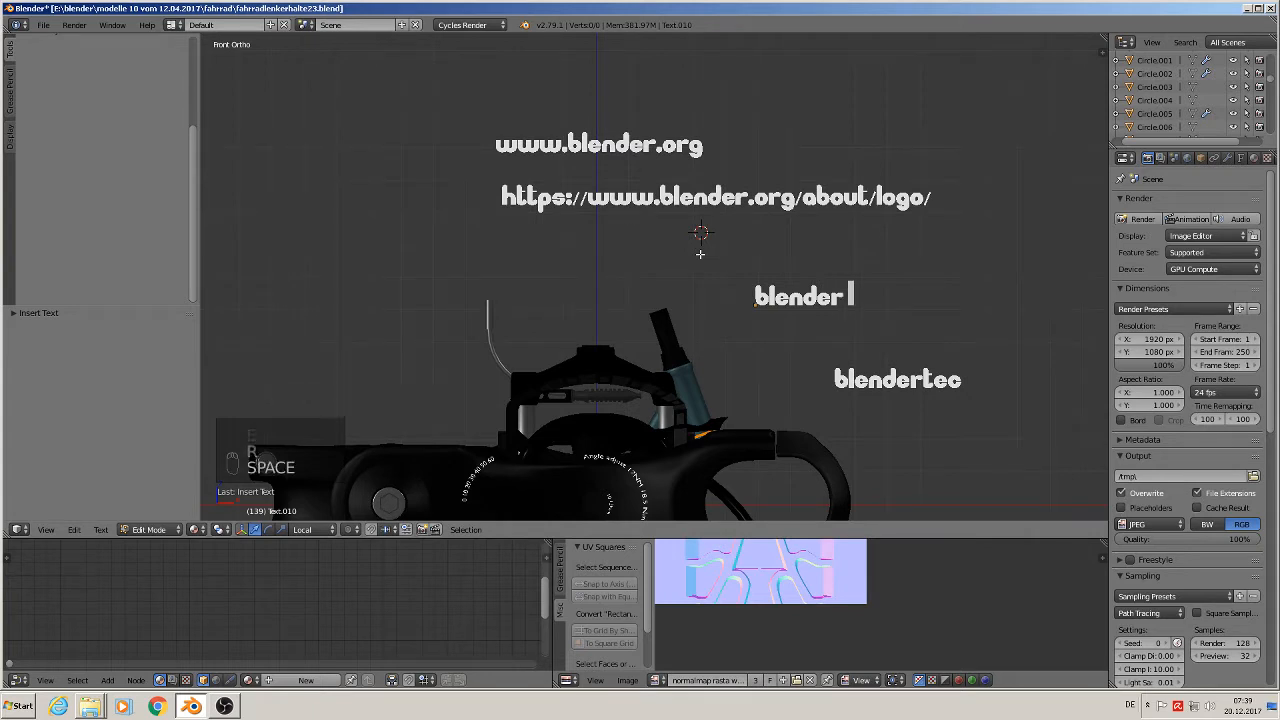
pyautogui.write(' v.')
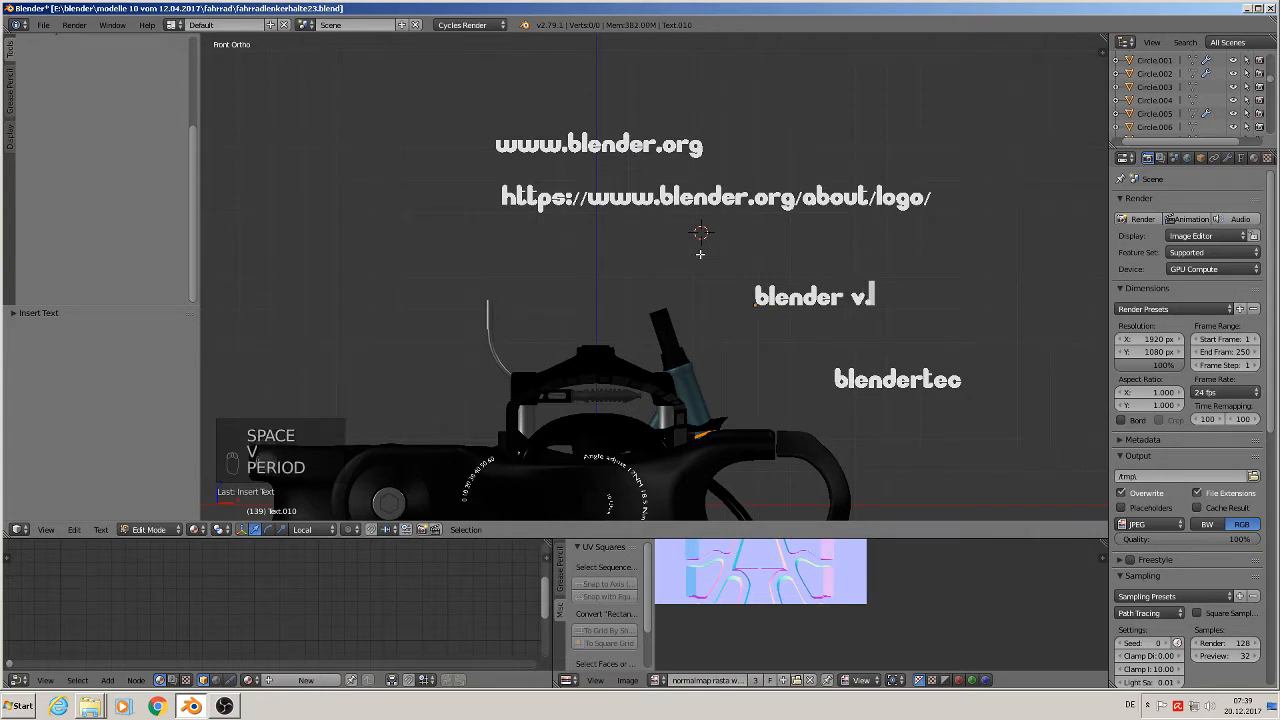
pyautogui.write('2.7')
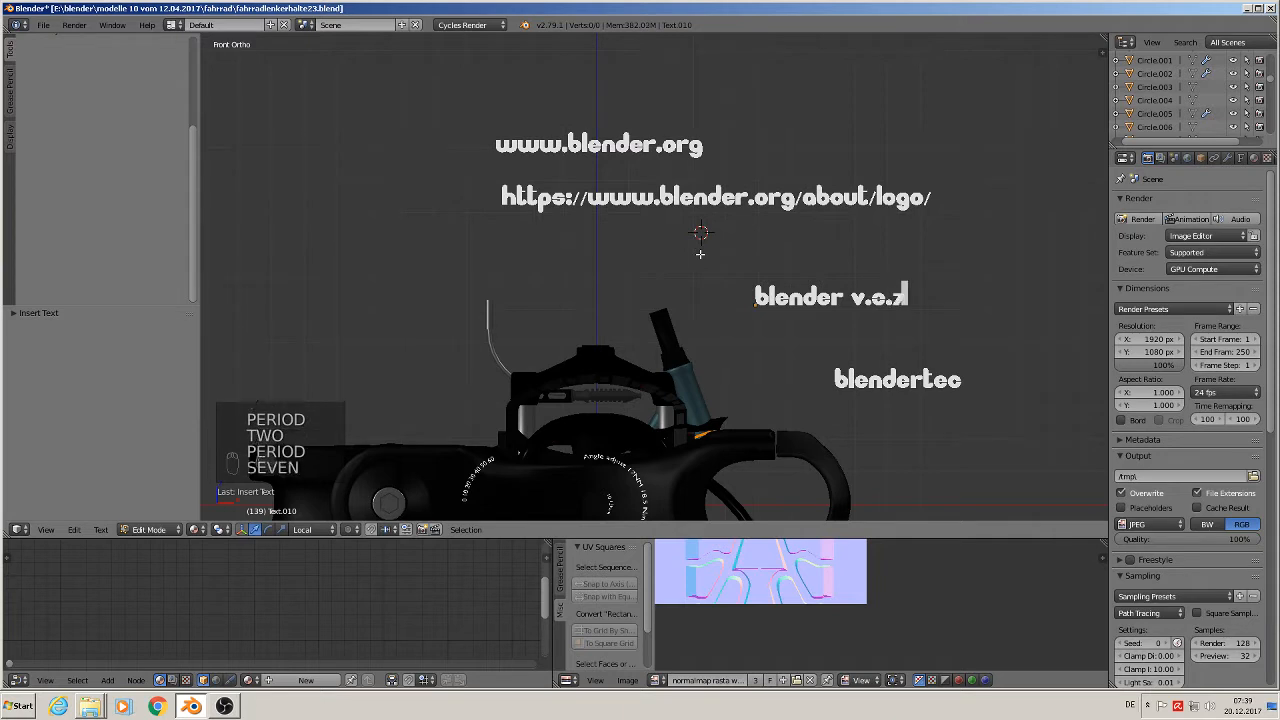
pyautogui.write('9.1')
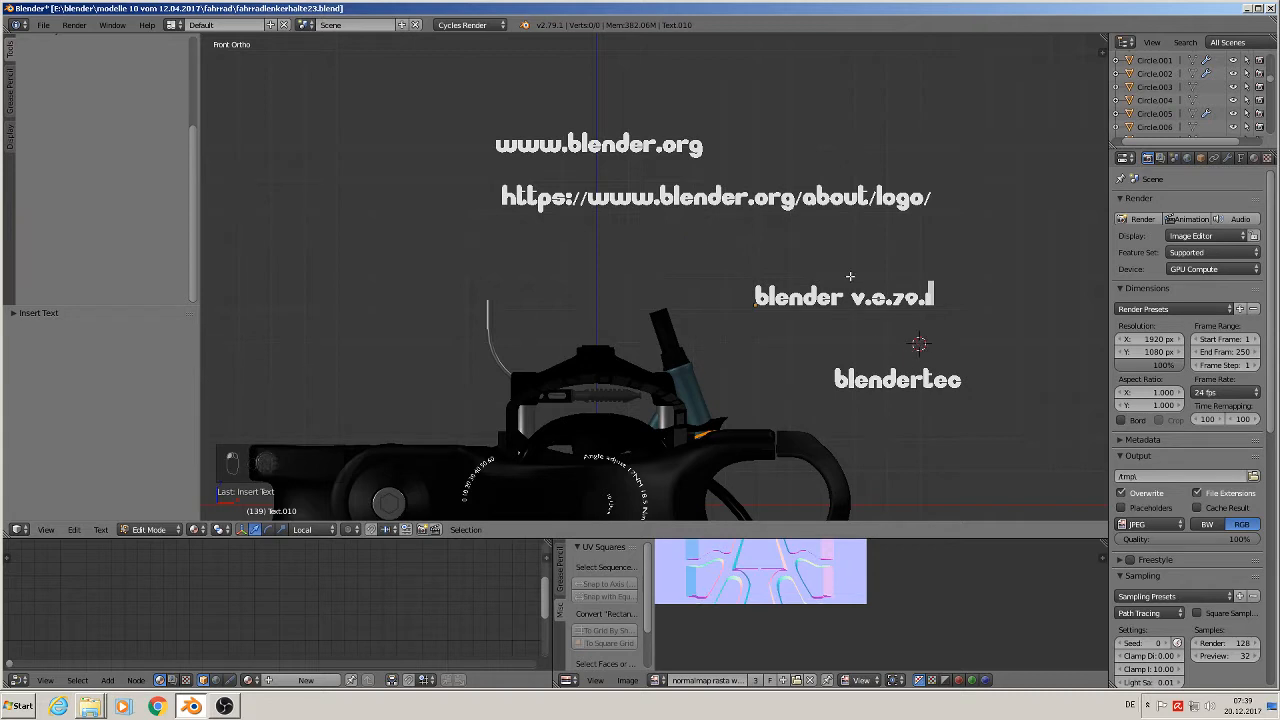
# Finish editing the version text, keeping its content as "blender v.2.79.1"
pyautogui.write('a')
pyautogui.press('BackSpace')
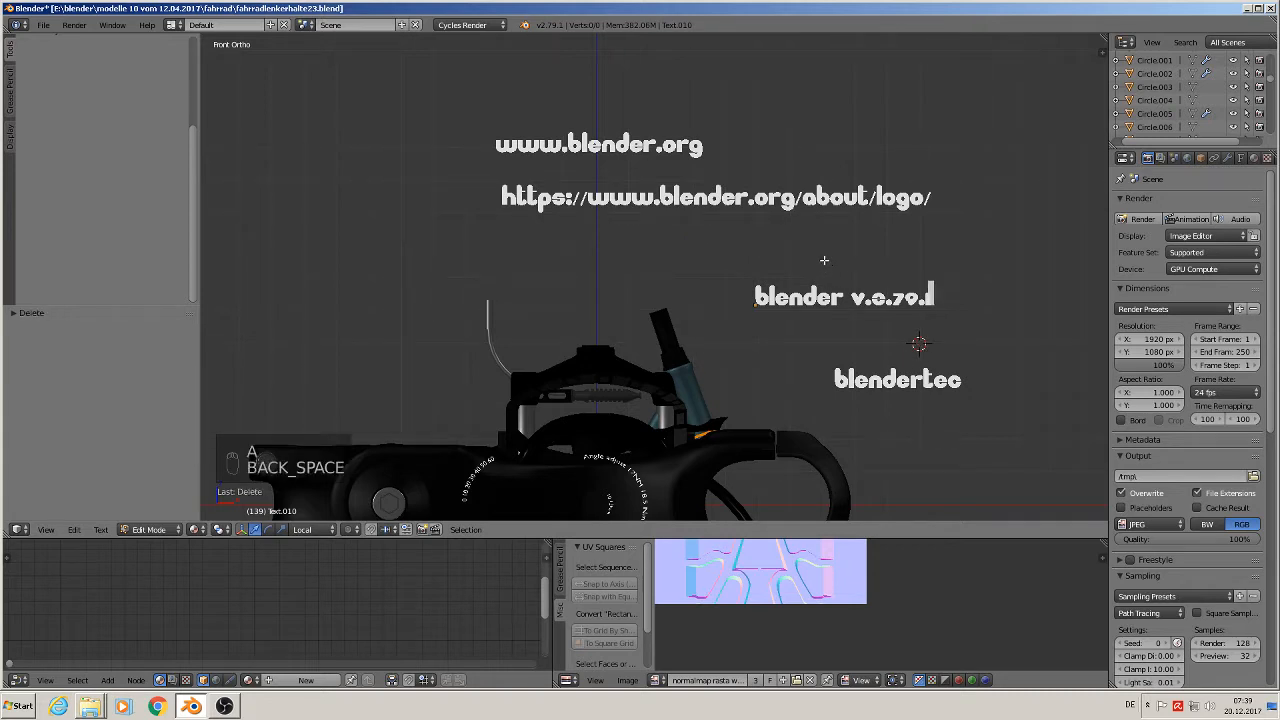
pyautogui.press('Tab')
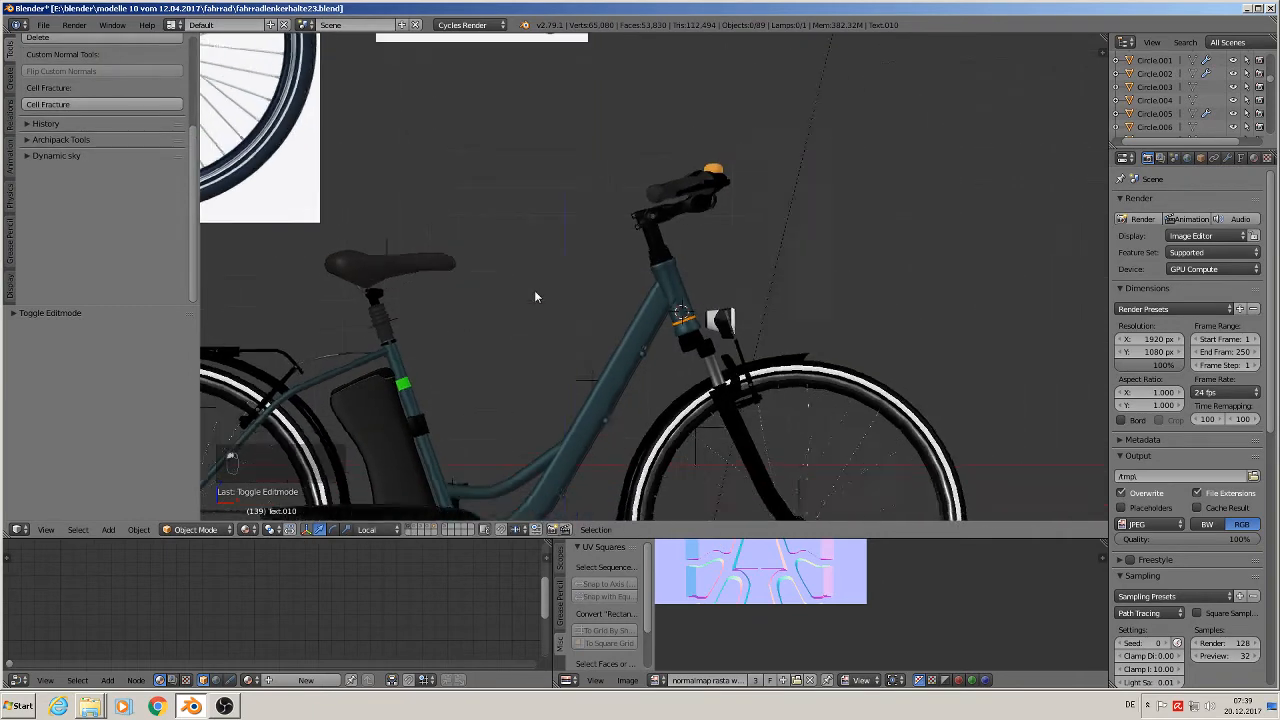
# Examine the brand lettering on the bicycle frame in the reference photo and return to the layer with the text labels
pyautogui.scroll(-4, 620, 320)
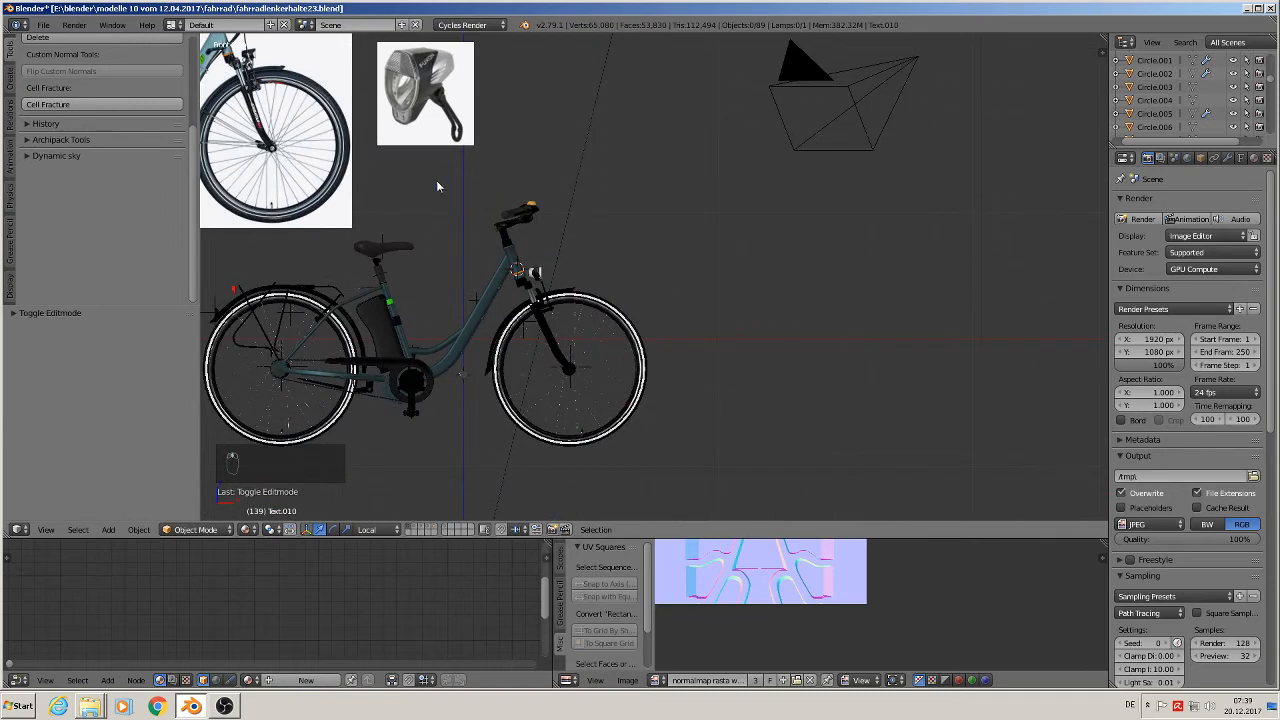
pyautogui.press('KP_1')
pyautogui.scroll(5, 478, 262)
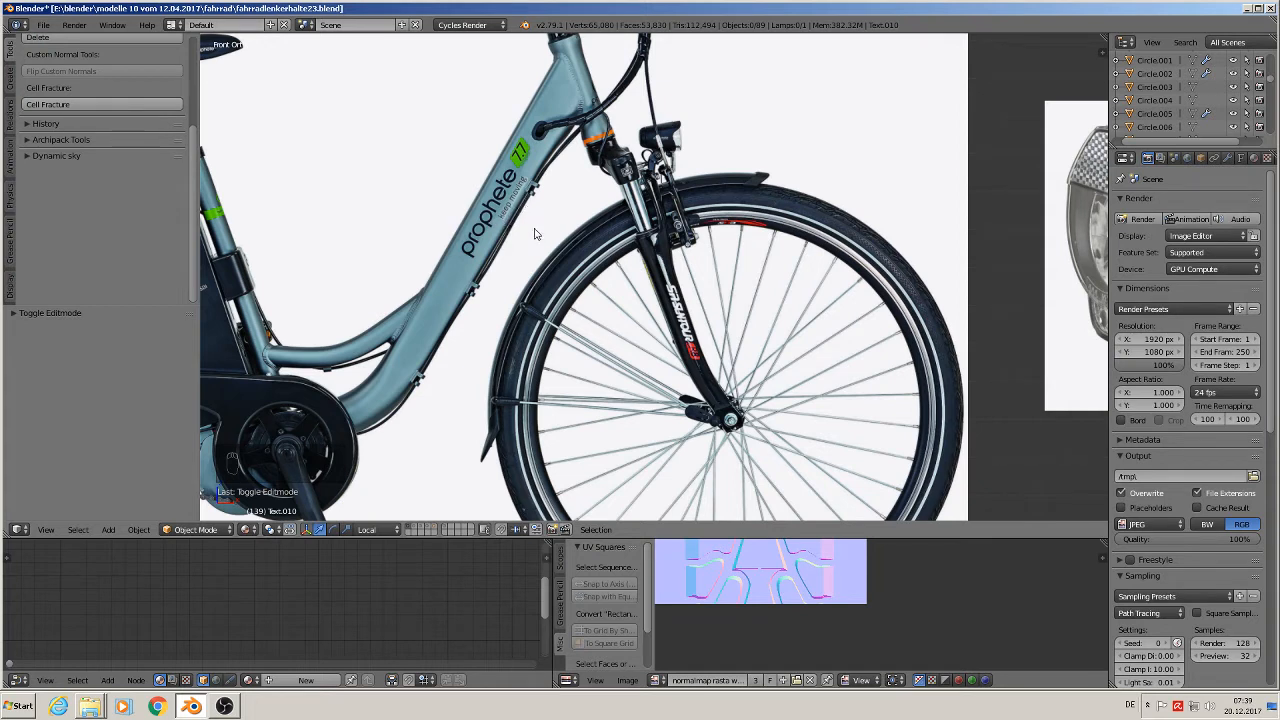
pyautogui.click(446, 530)
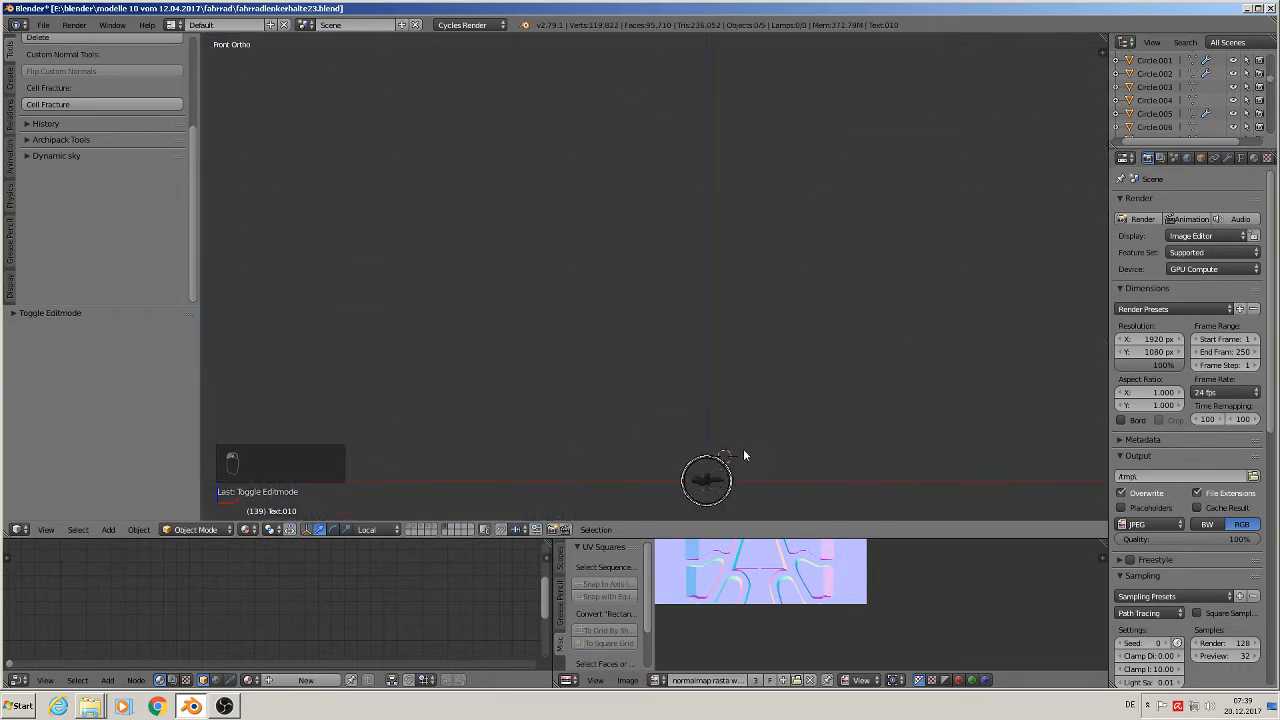
pyautogui.click(434, 527)
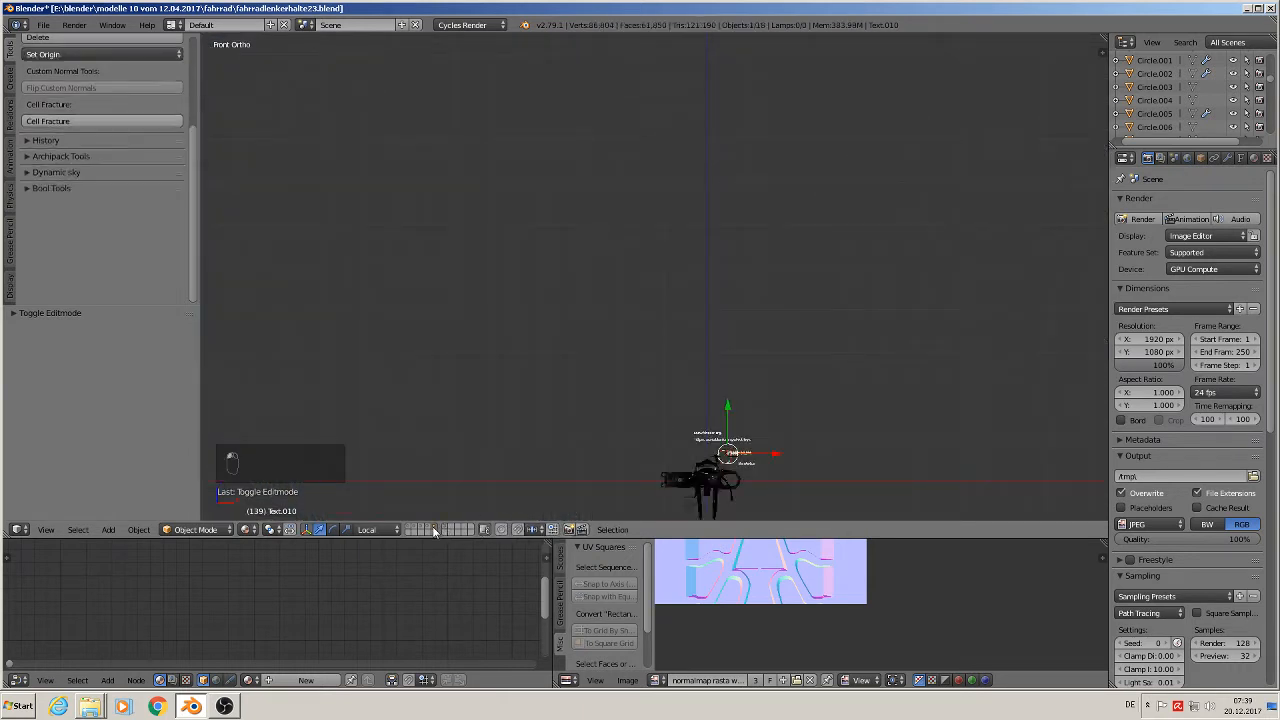
# Duplicate the "blender v.2.79.1" text and place the copy beside it on the same line
pyautogui.keyDown('shift'); pyautogui.moveTo(733, 408); pyautogui.dragTo(646, 272, button='middle'); pyautogui.keyUp('shift')
pyautogui.scroll(8, 677, 306)
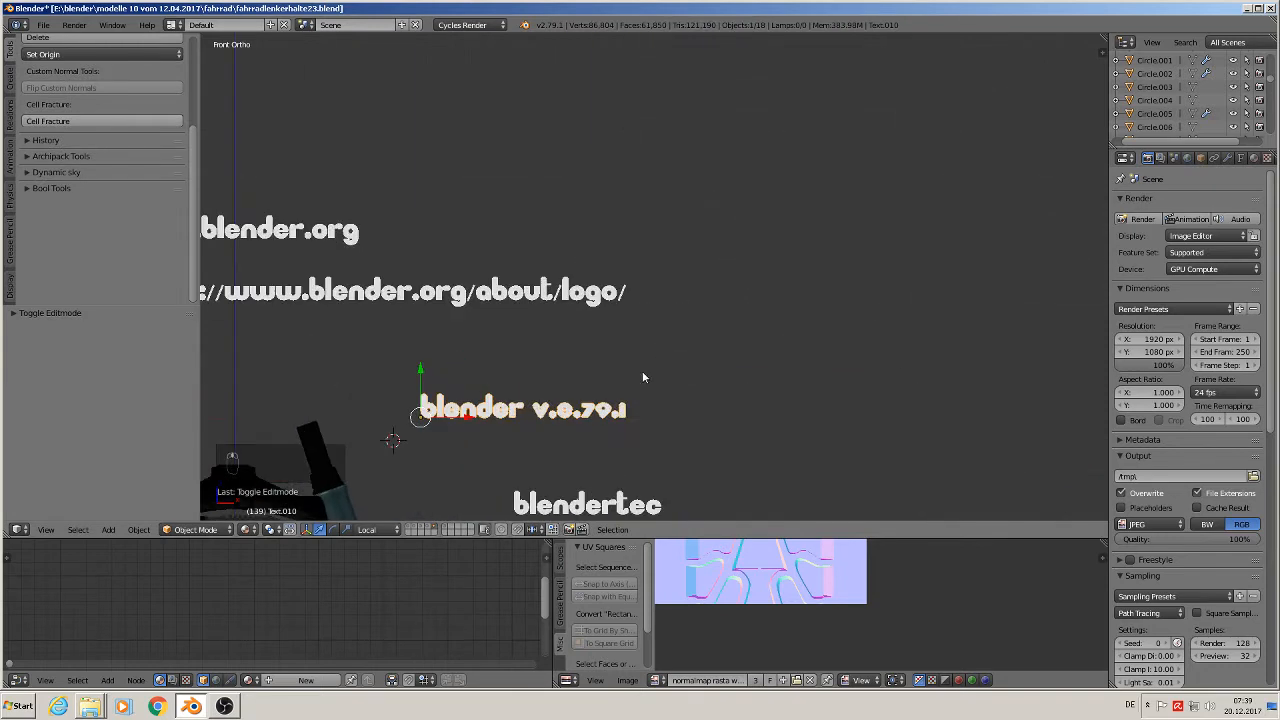
pyautogui.hotkey('shift', 'd')
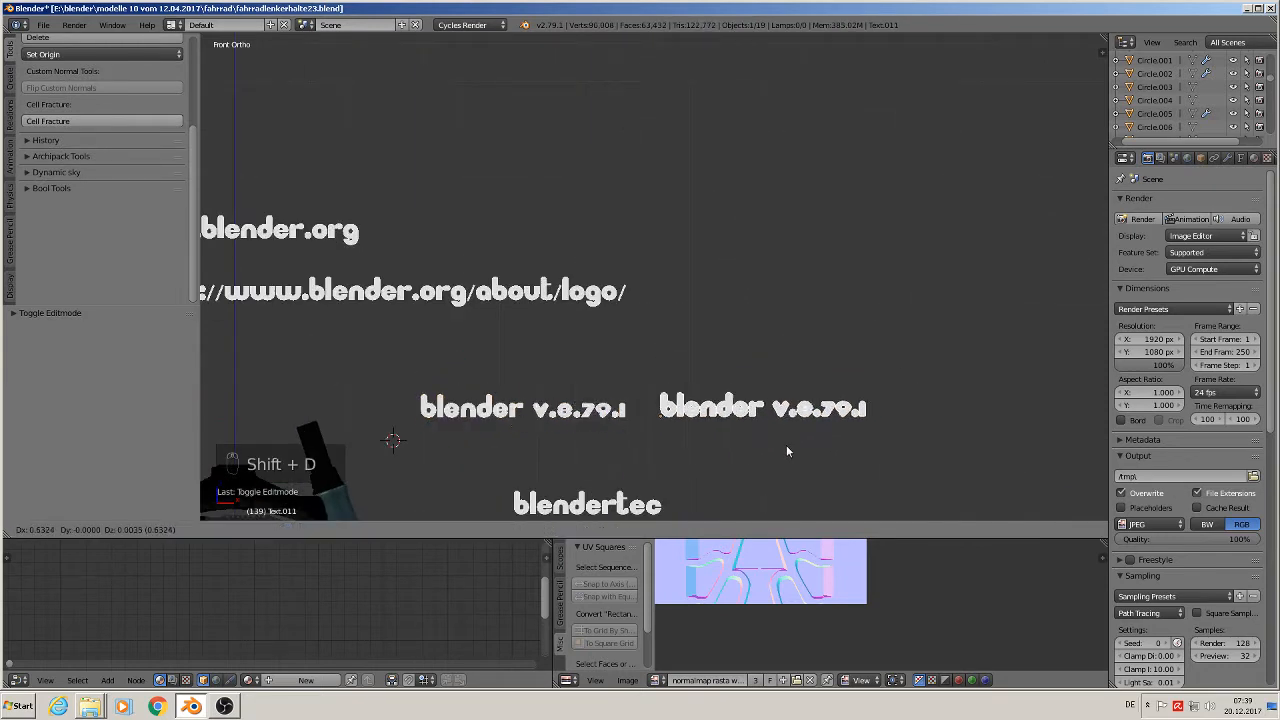
pyautogui.click(792, 437)
# Change the duplicated version text's content to "blender on"
pyautogui.press('Tab')
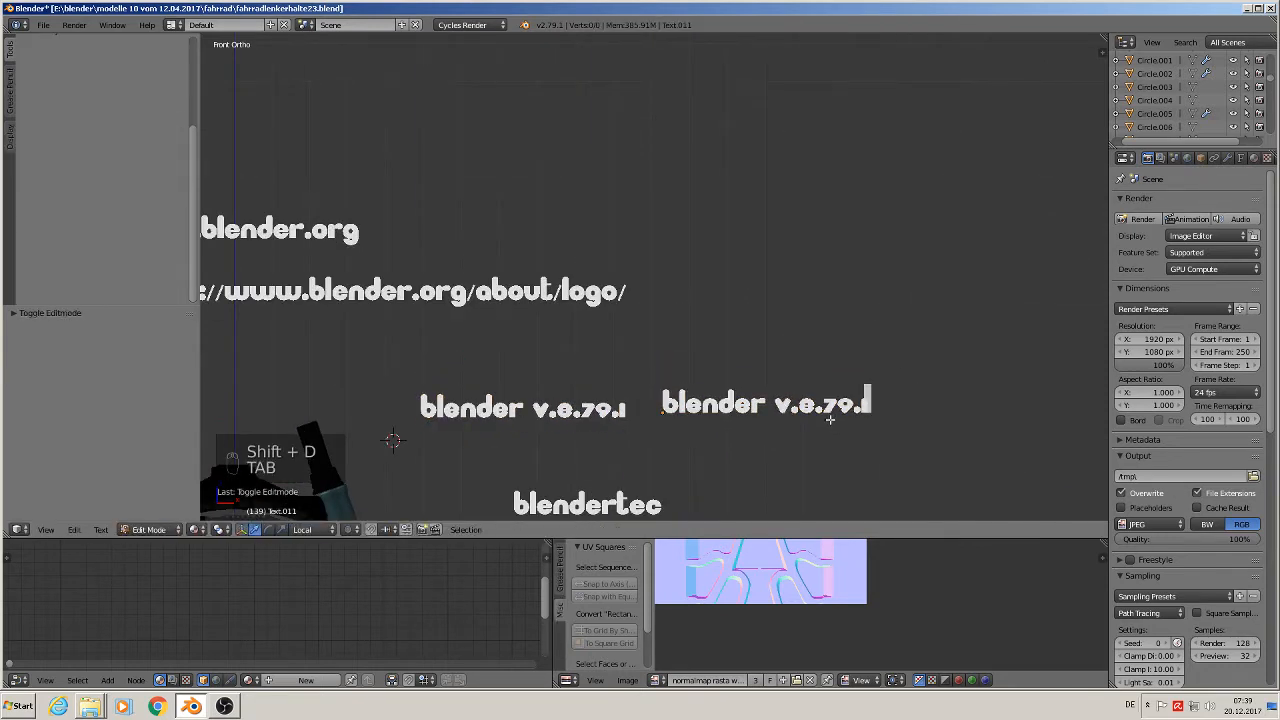
pyautogui.press('BackSpace')
pyautogui.press('BackSpace')
pyautogui.press('BackSpace')
pyautogui.press('BackSpace')
pyautogui.press('BackSpace')
pyautogui.press('BackSpace')
pyautogui.press('BackSpace')
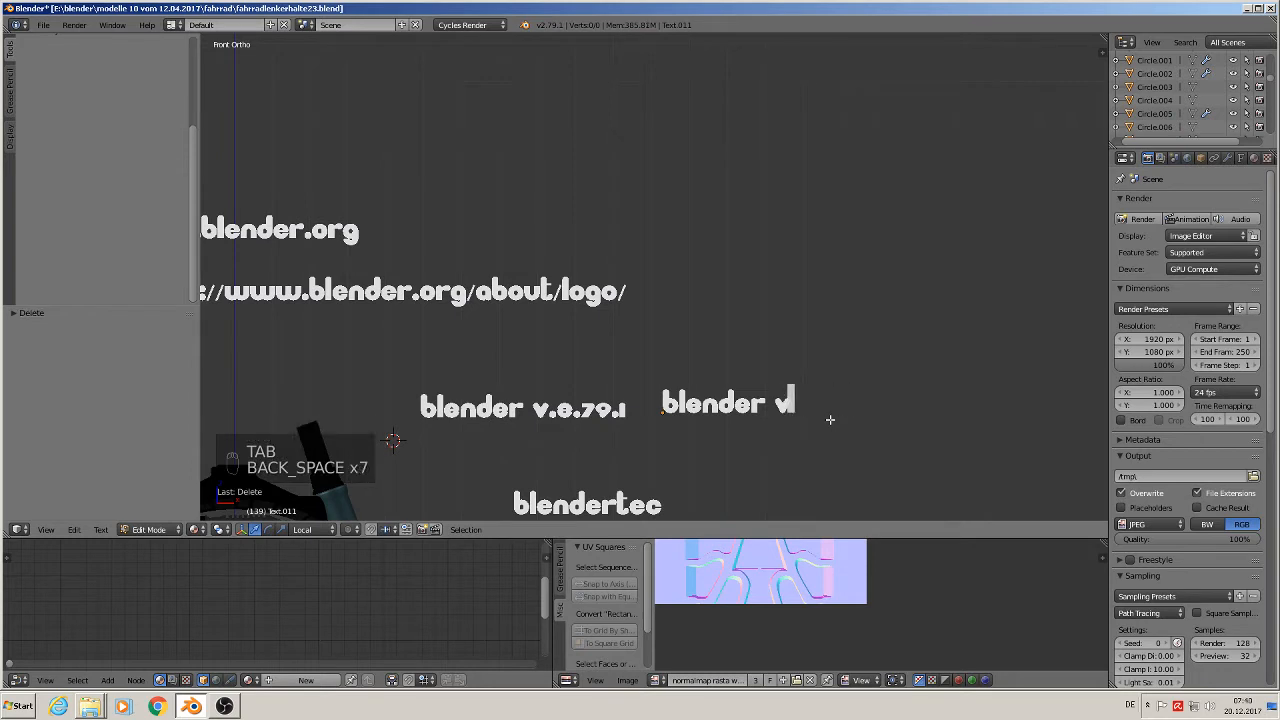
pyautogui.press('BackSpace')
pyautogui.press('BackSpace')
pyautogui.press('BackSpace')
pyautogui.write('omn')
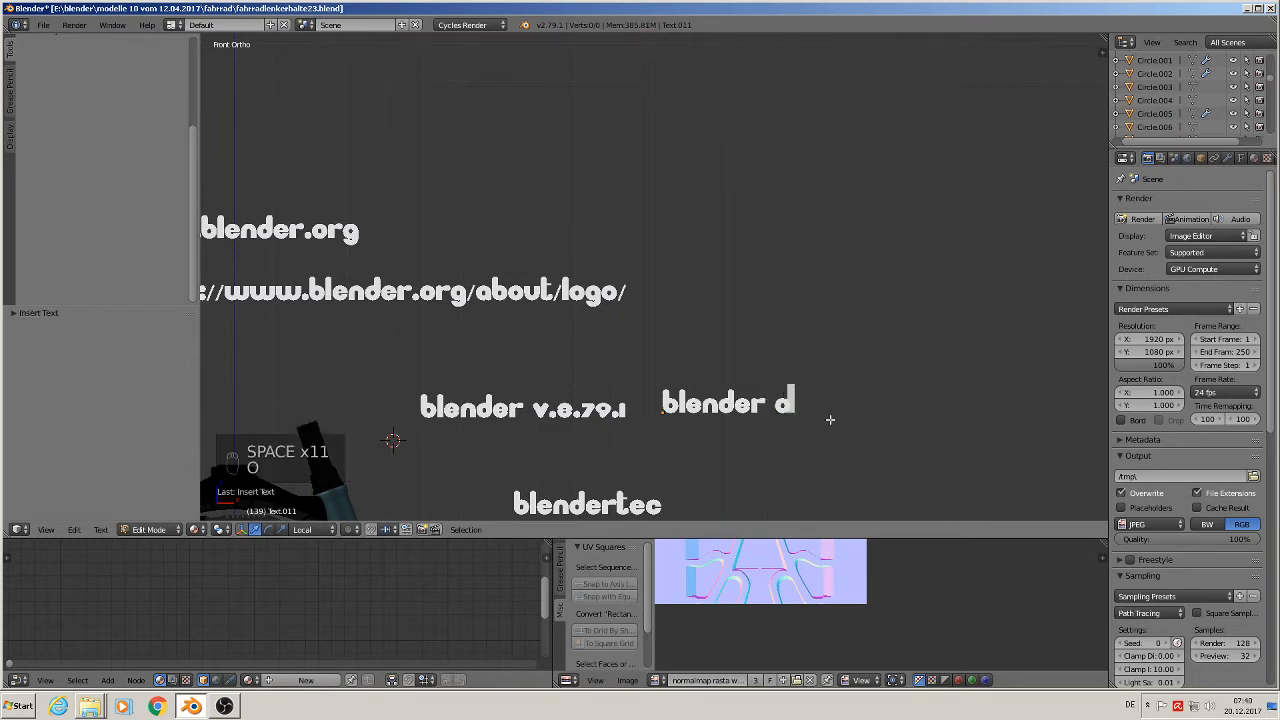
pyautogui.press('BackSpace')
pyautogui.press('BackSpace')
pyautogui.press('BackSpace')
pyautogui.write('n')
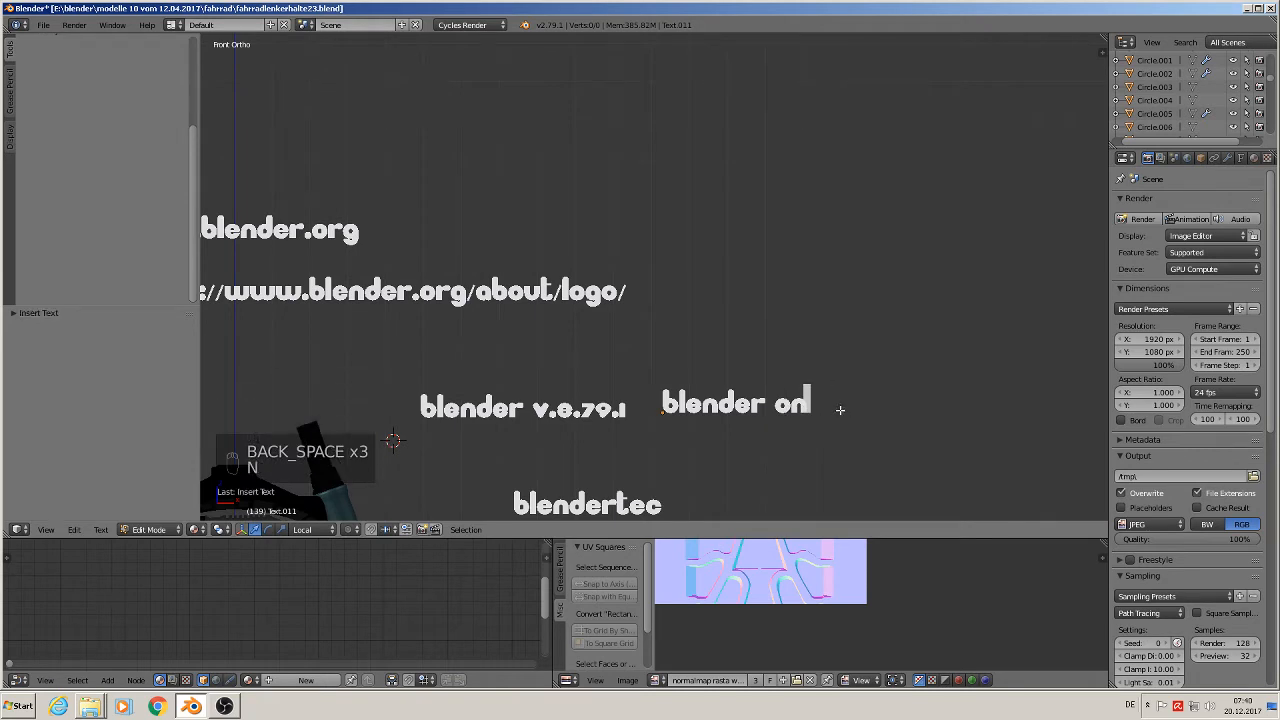
pyautogui.press('Tab')
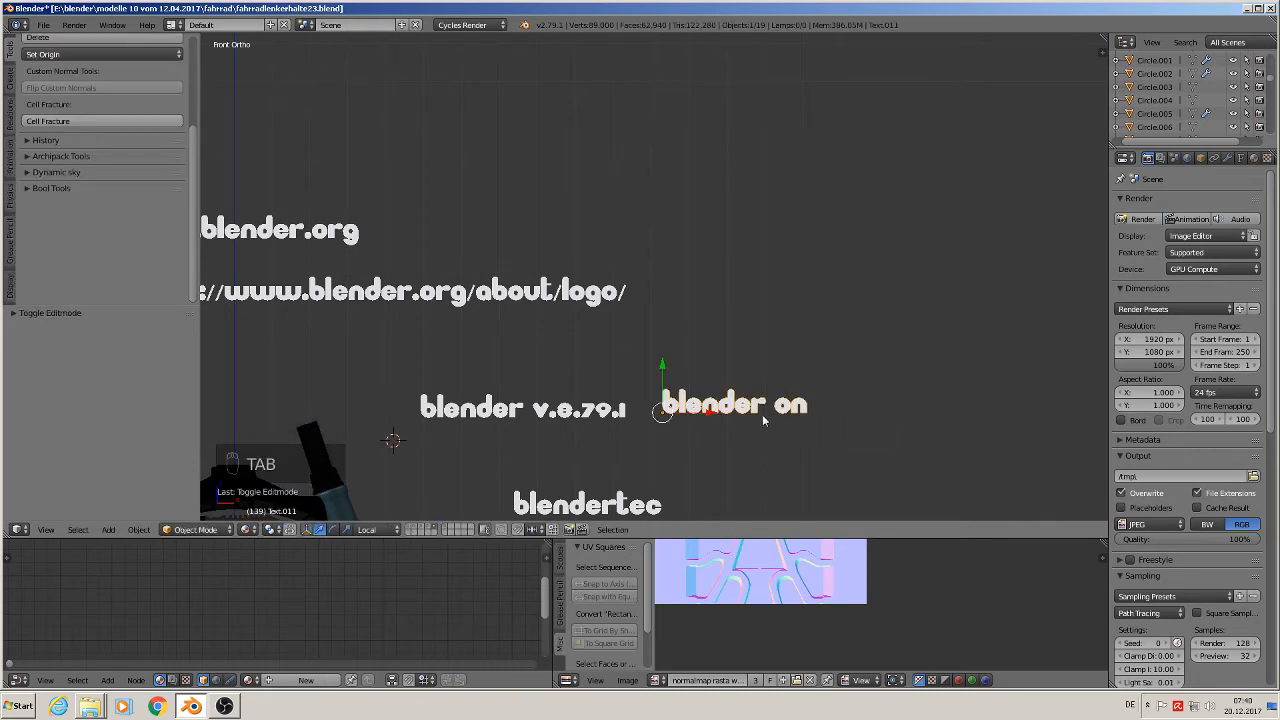
# Scale the "blender on" text down to about 0.4 and place it centred just below the version text
pyautogui.press('s')
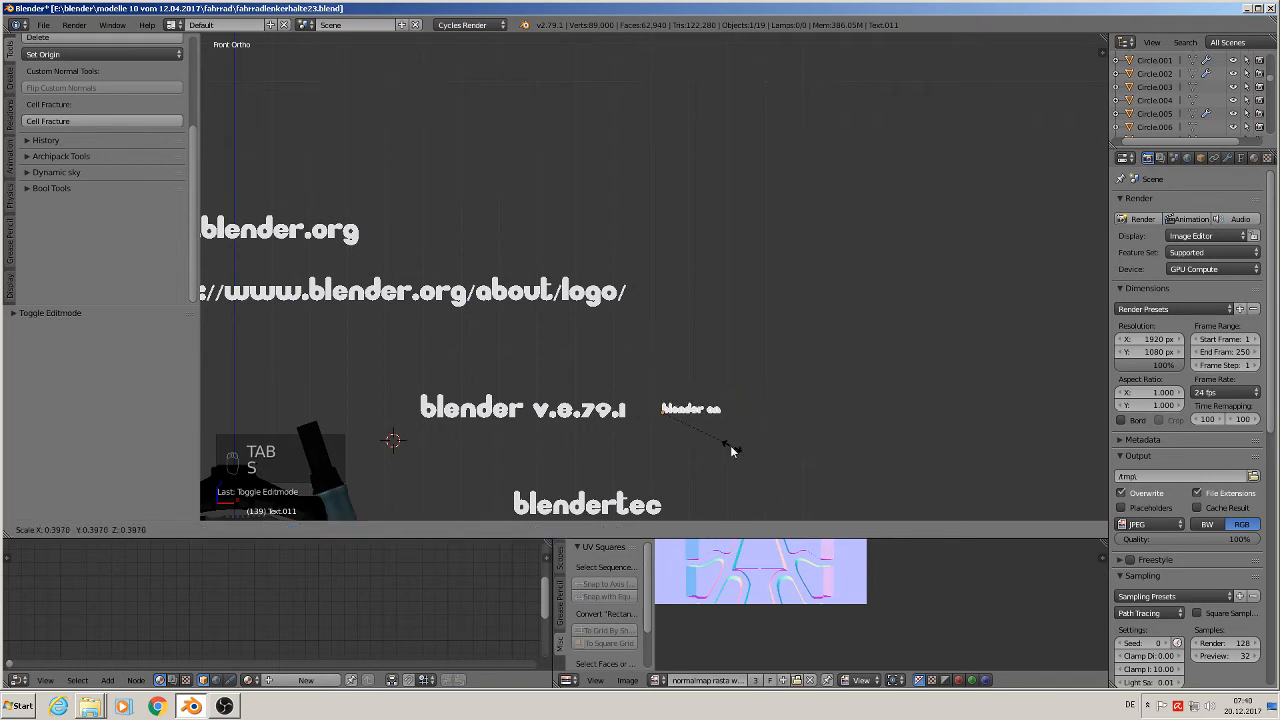
pyautogui.click(727, 451)
pyautogui.press('g')
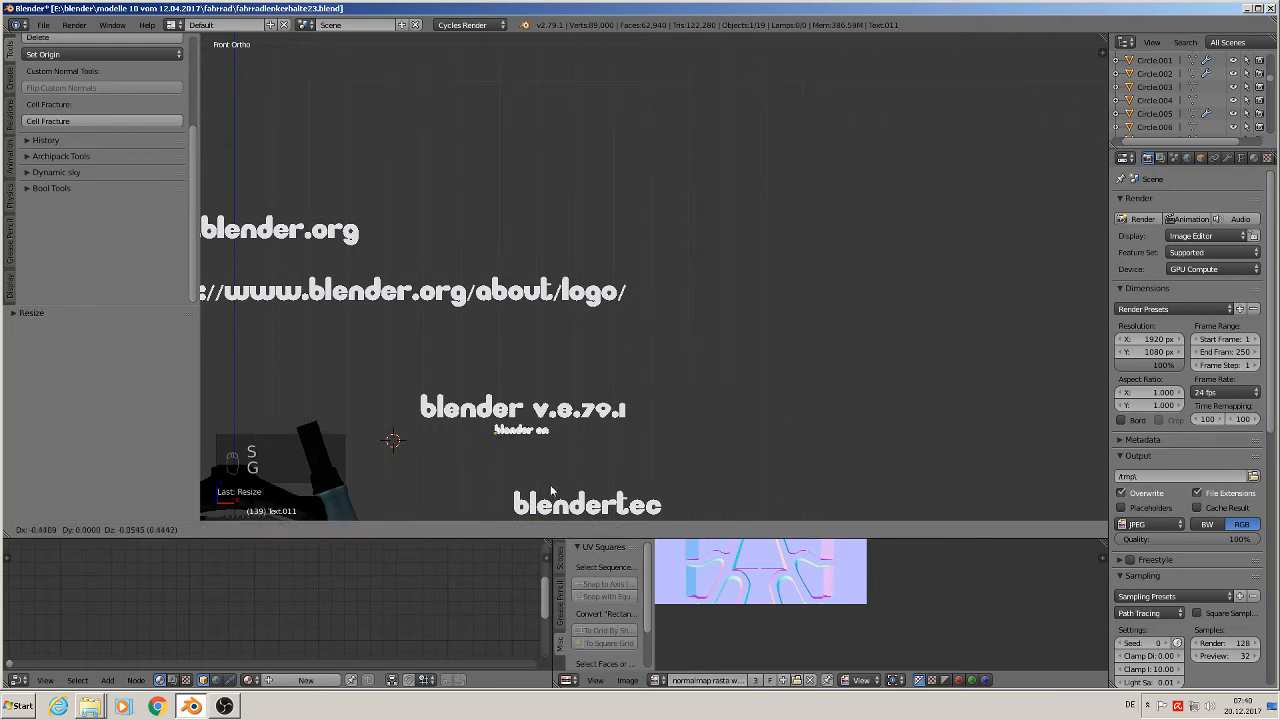
pyautogui.click(552, 487)
pyautogui.press('a')
# Examine the brand lettering on the frame and the suspension fork in the bicycle reference photo
pyautogui.keyDown('shift'); pyautogui.moveTo(635, 441); pyautogui.dragTo(715, 418, button='middle'); pyautogui.keyUp('shift')
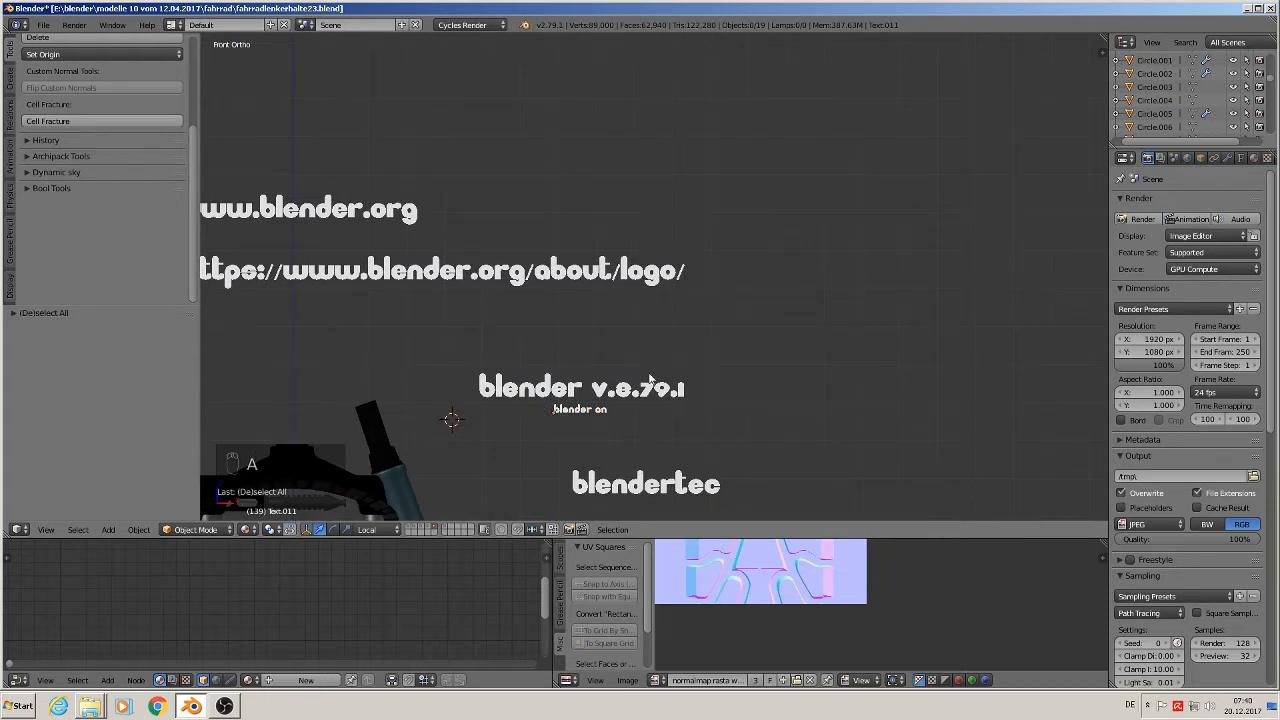
pyautogui.scroll(-1, 707, 463)
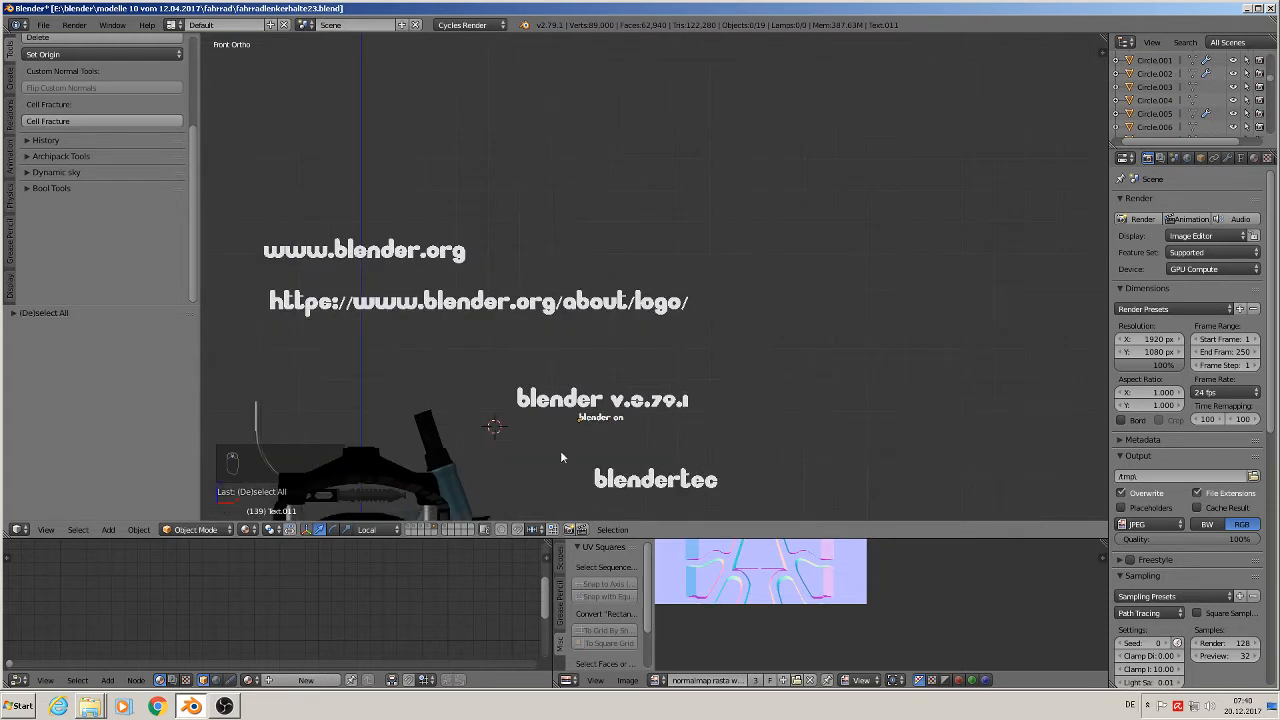
pyautogui.click(409, 527)
pyautogui.keyDown('shift'); pyautogui.moveTo(441, 404); pyautogui.dragTo(1077, 77, button='middle'); pyautogui.keyUp('shift')
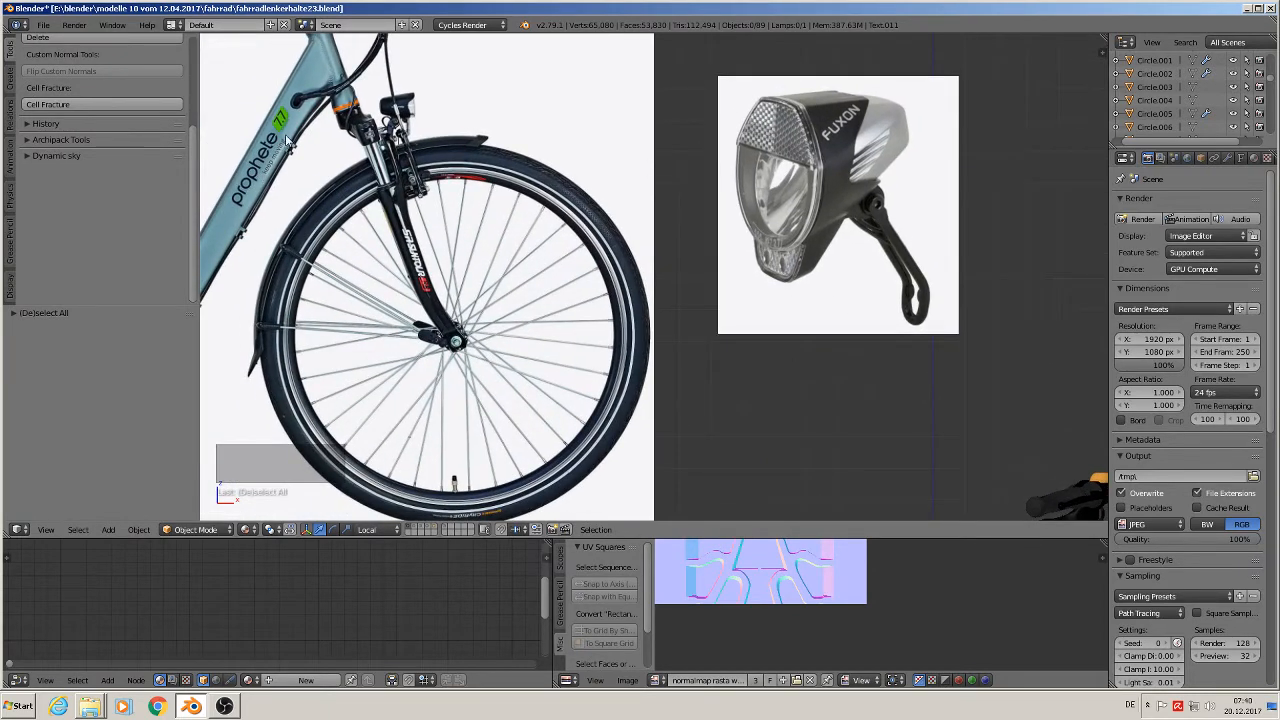
pyautogui.keyDown('shift'); pyautogui.moveTo(398, 188); pyautogui.dragTo(708, 195, button='middle'); pyautogui.keyUp('shift')
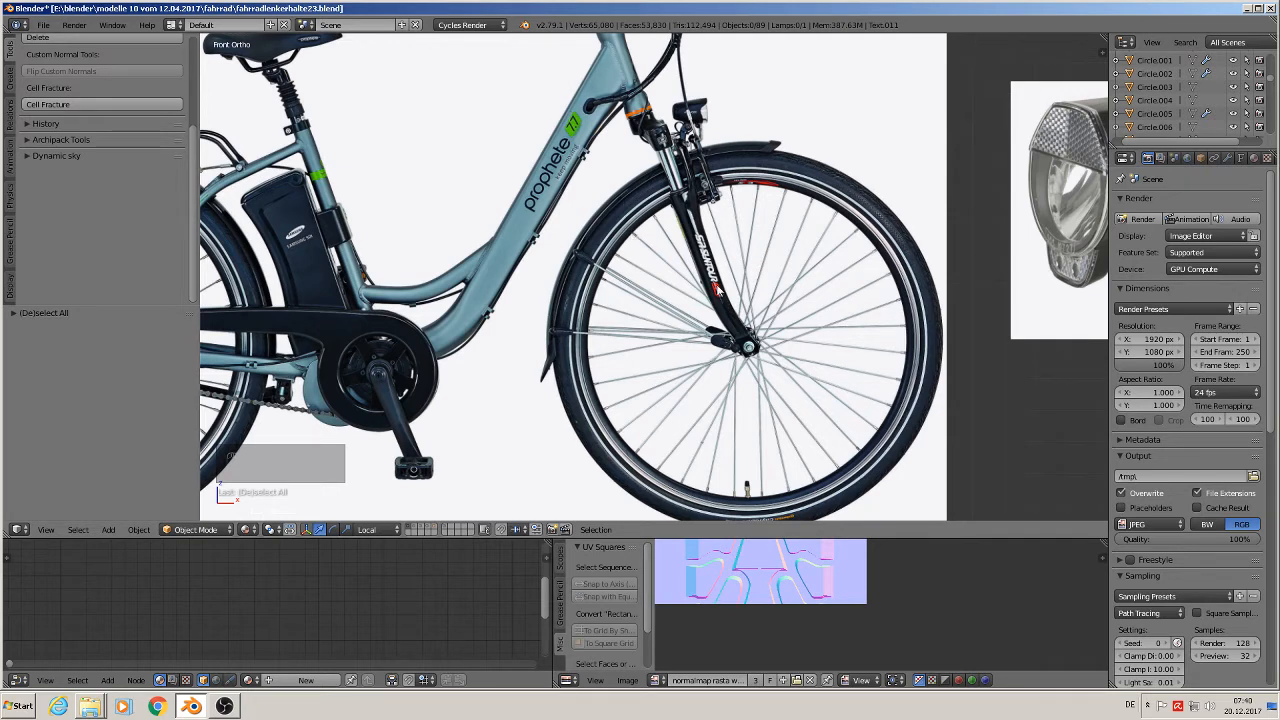
pyautogui.scroll(5, 716, 290)
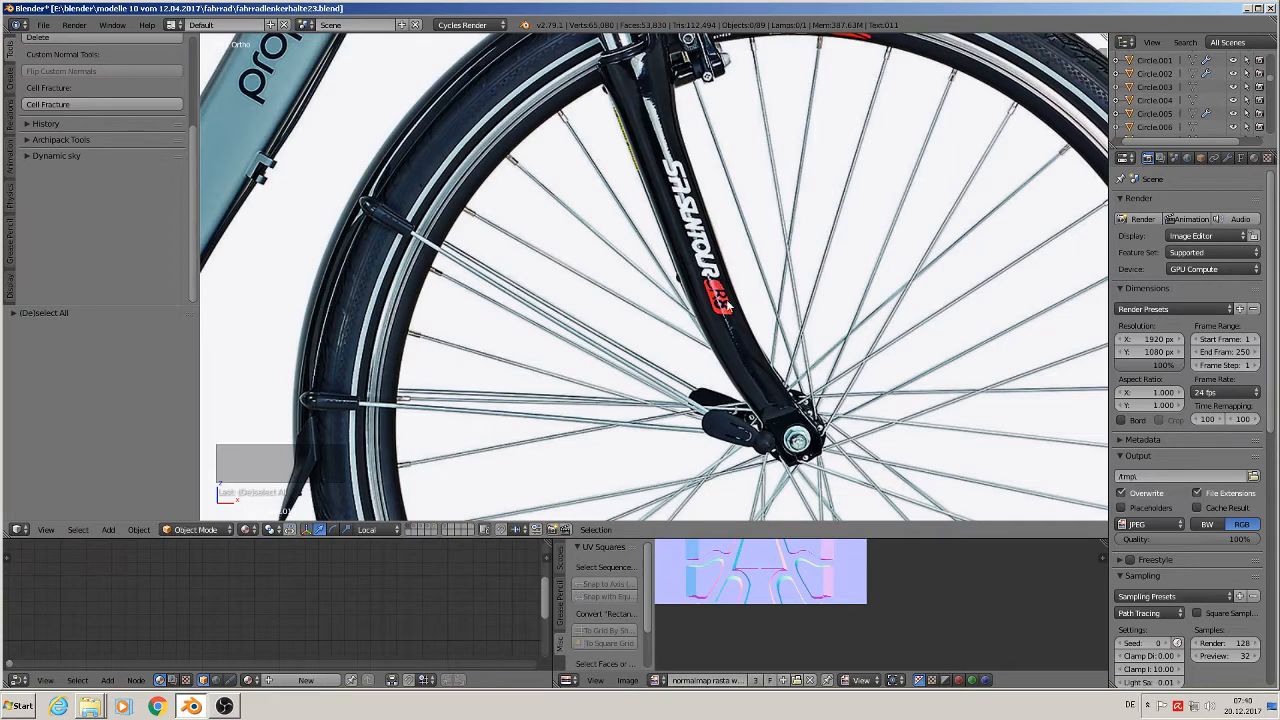
pyautogui.scroll(-5, 712, 328)
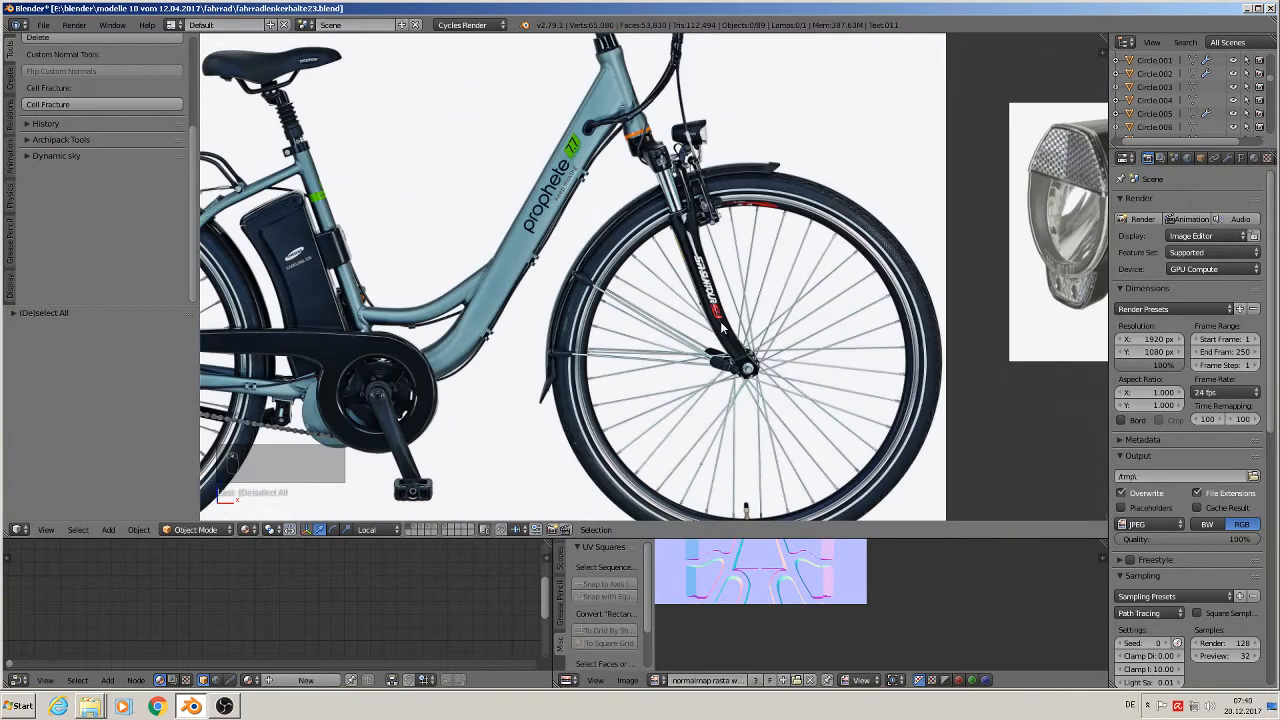
pyautogui.keyDown('shift'); pyautogui.moveTo(784, 353); pyautogui.dragTo(695, 309, button='middle'); pyautogui.keyUp('shift')
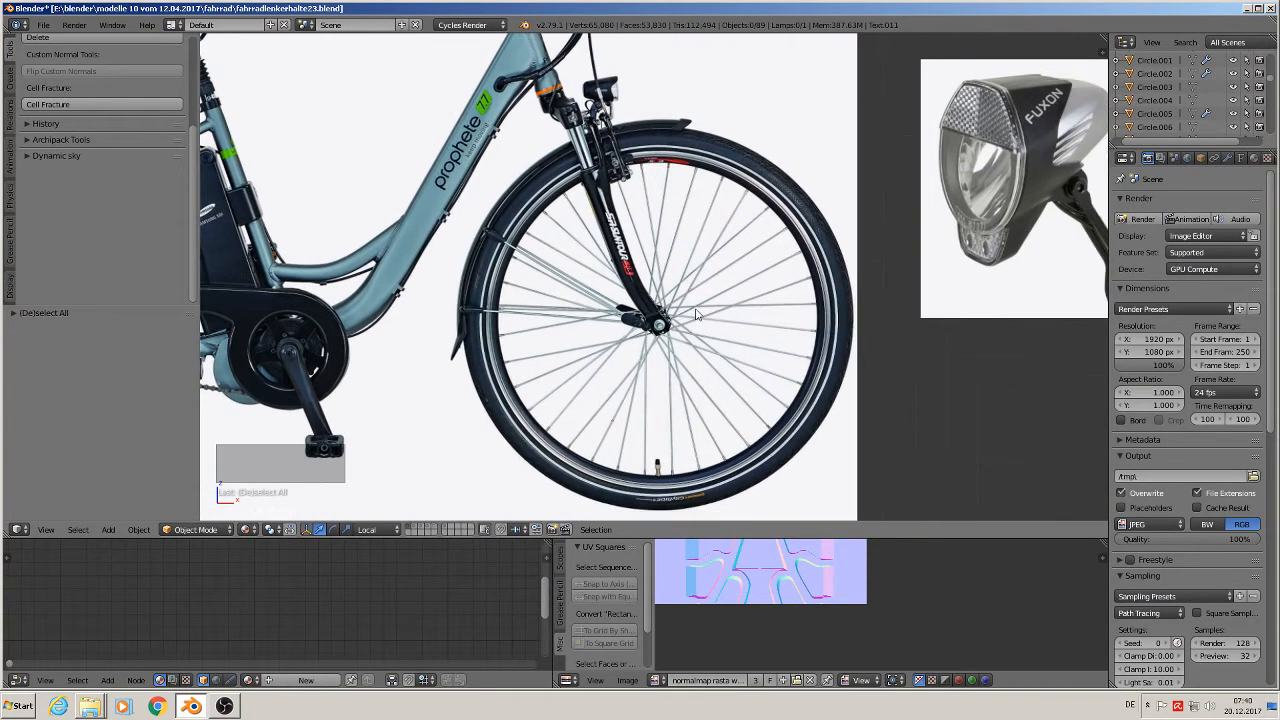
# Return to the text label layer and duplicate the version text, placing the copy up and to its right
pyautogui.click(437, 530)
pyautogui.scroll(-3, 762, 418)
pyautogui.keyDown('shift'); pyautogui.moveTo(792, 399); pyautogui.dragTo(490, 185, button='middle'); pyautogui.keyUp('shift')
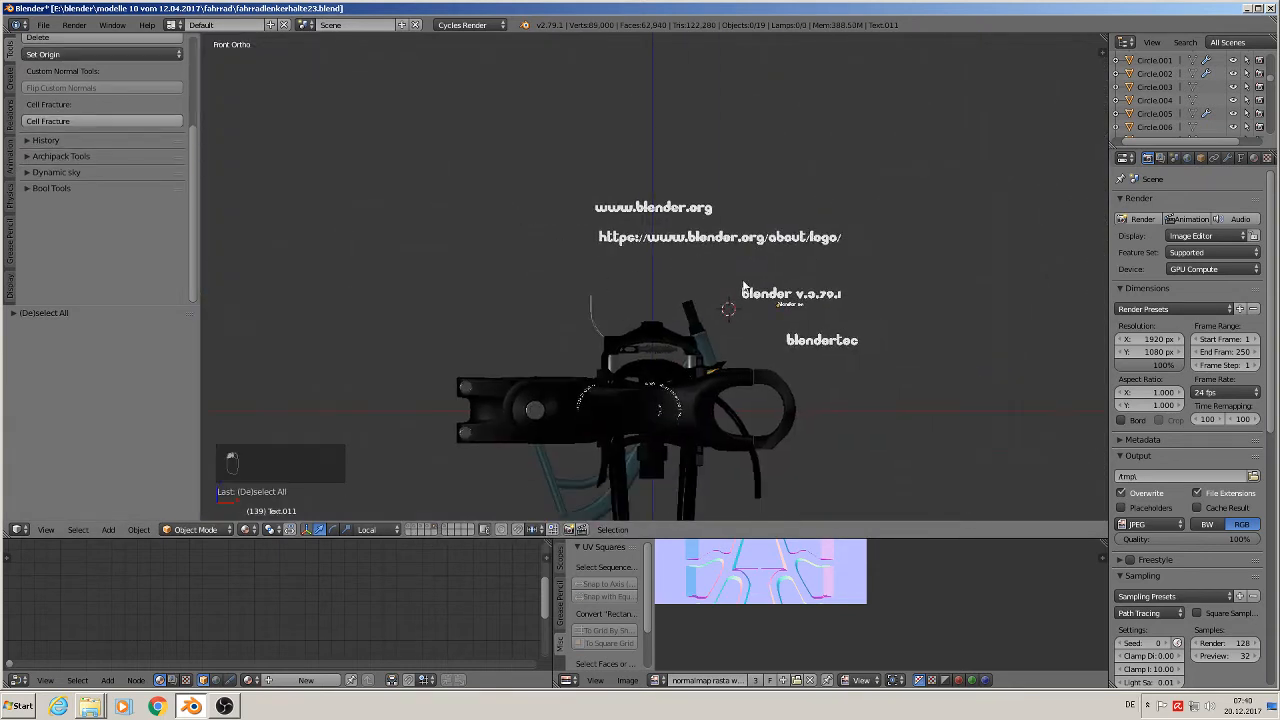
pyautogui.scroll(6, 762, 289)
pyautogui.keyDown('shift'); pyautogui.moveTo(818, 362); pyautogui.dragTo(624, 330, button='middle'); pyautogui.keyUp('shift')
pyautogui.rightClick(710, 267)
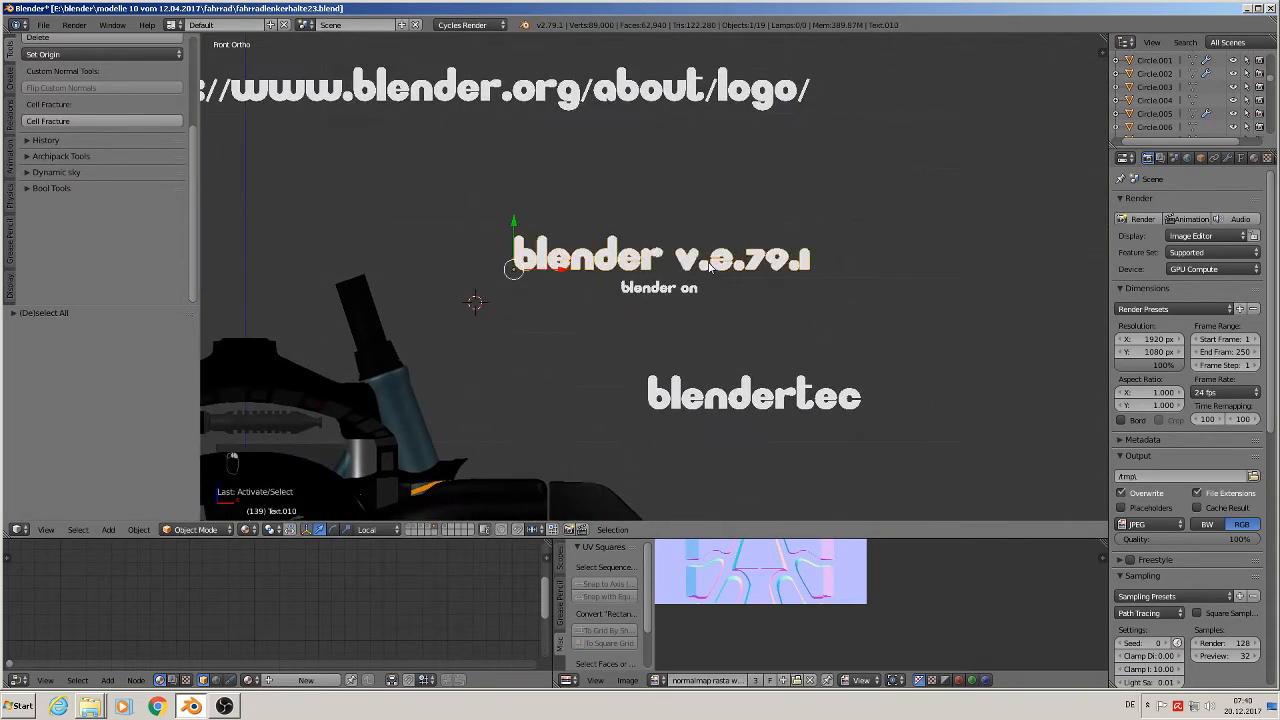
pyautogui.hotkey('shift', 'd')
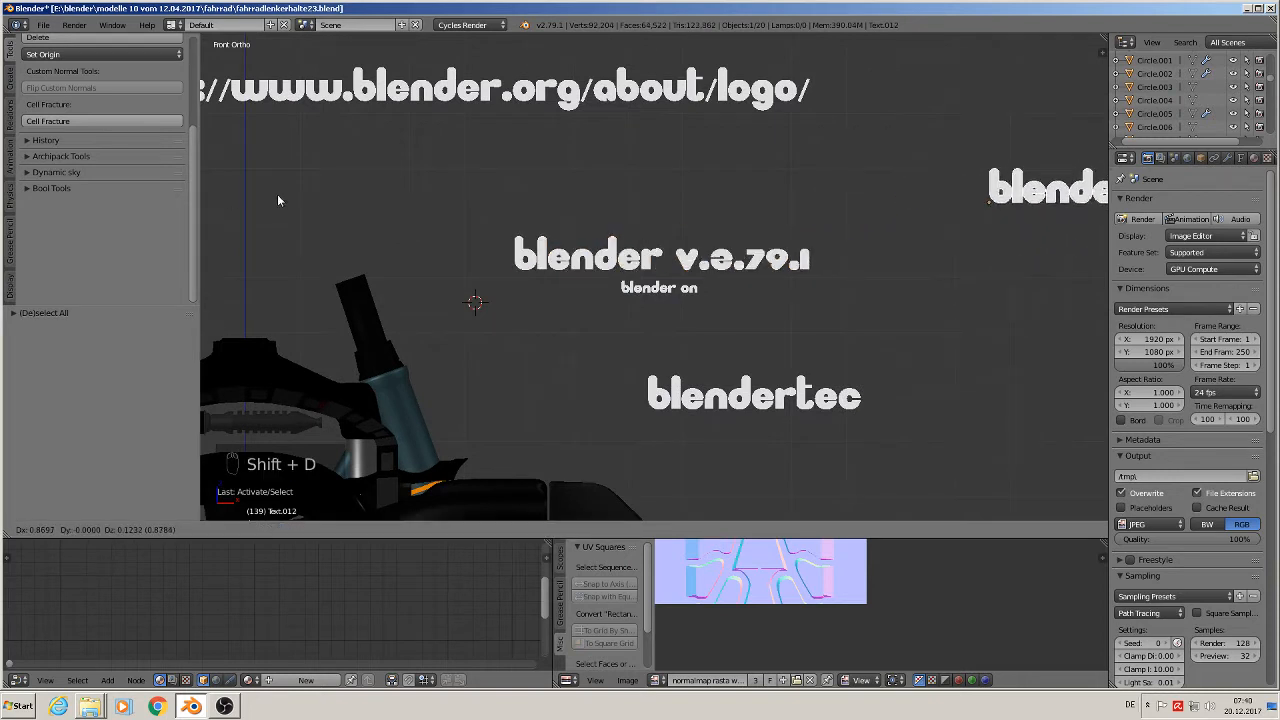
pyautogui.click(726, 215)
pyautogui.keyDown('shift'); pyautogui.moveTo(726, 215); pyautogui.dragTo(623, 309, button='middle'); pyautogui.keyUp('shift')
# Replace the new copy's content with "Cycles render" and finish editing the text
pyautogui.press('Tab')
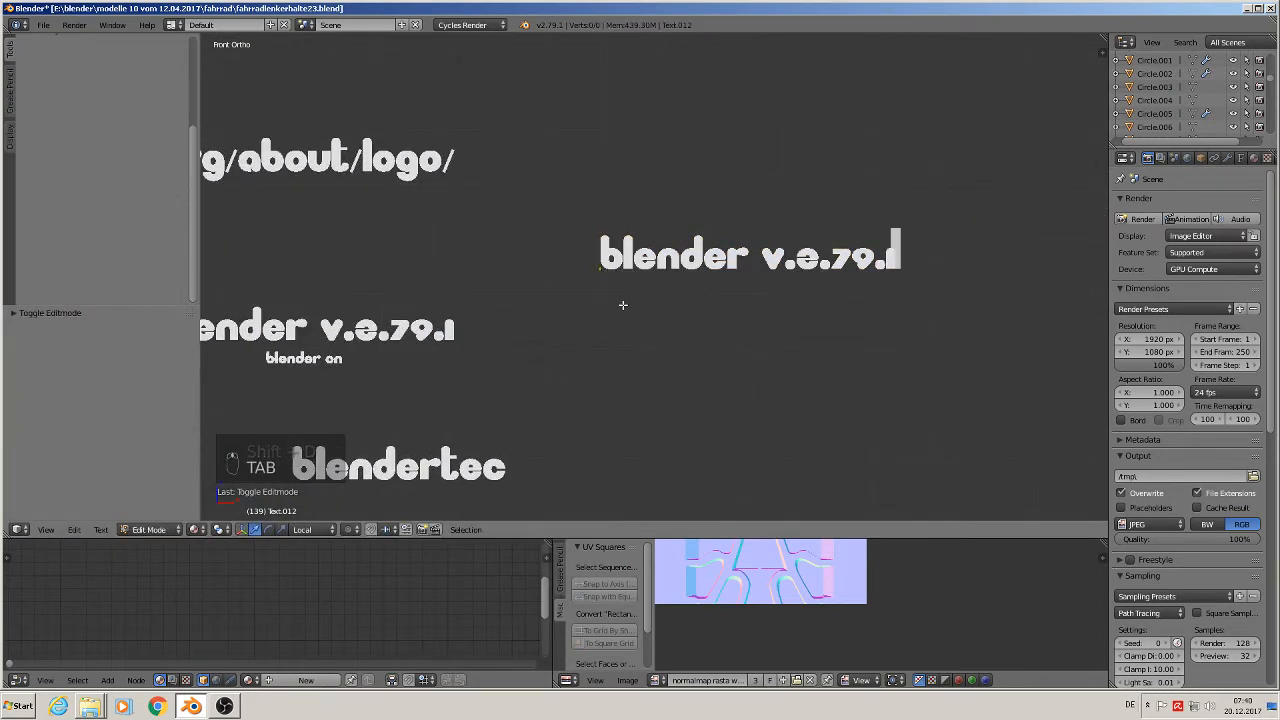
pyautogui.press('BackSpace')
pyautogui.press('BackSpace')
pyautogui.press('BackSpace')
pyautogui.press('BackSpace')
pyautogui.press('BackSpace')
pyautogui.press('BackSpace')
pyautogui.press('BackSpace')
pyautogui.press('BackSpace')
pyautogui.press('BackSpace')
pyautogui.press('BackSpace')
pyautogui.press('BackSpace')
pyautogui.press('BackSpace')
pyautogui.press('BackSpace')
pyautogui.press('BackSpace')
pyautogui.press('BackSpace')
pyautogui.press('BackSpace')
pyautogui.press('BackSpace')
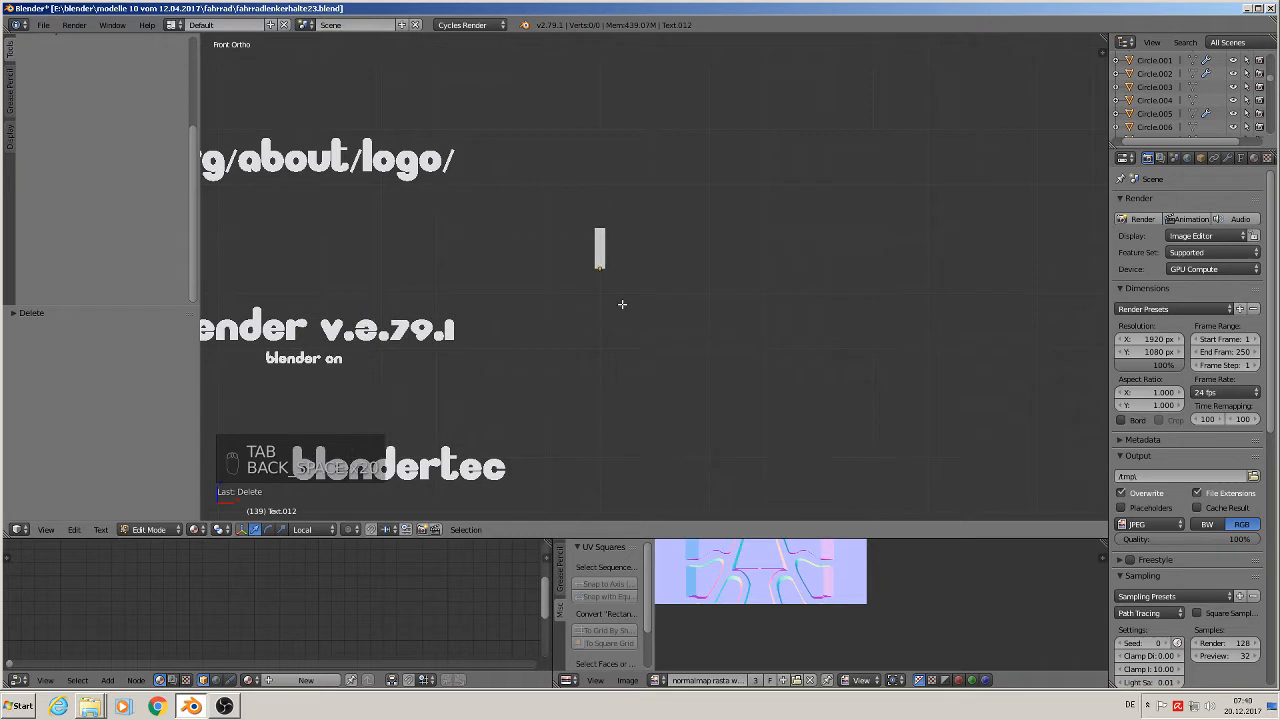
pyautogui.write('Cy')
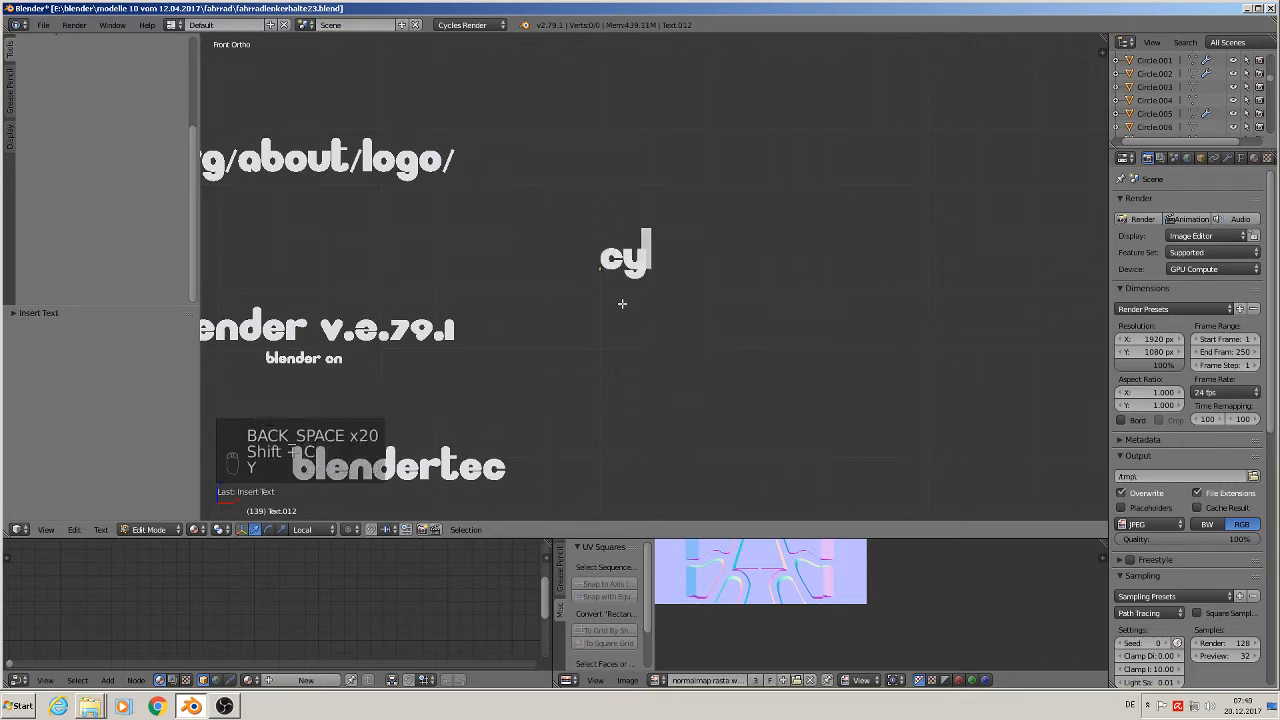
pyautogui.write('cles ')
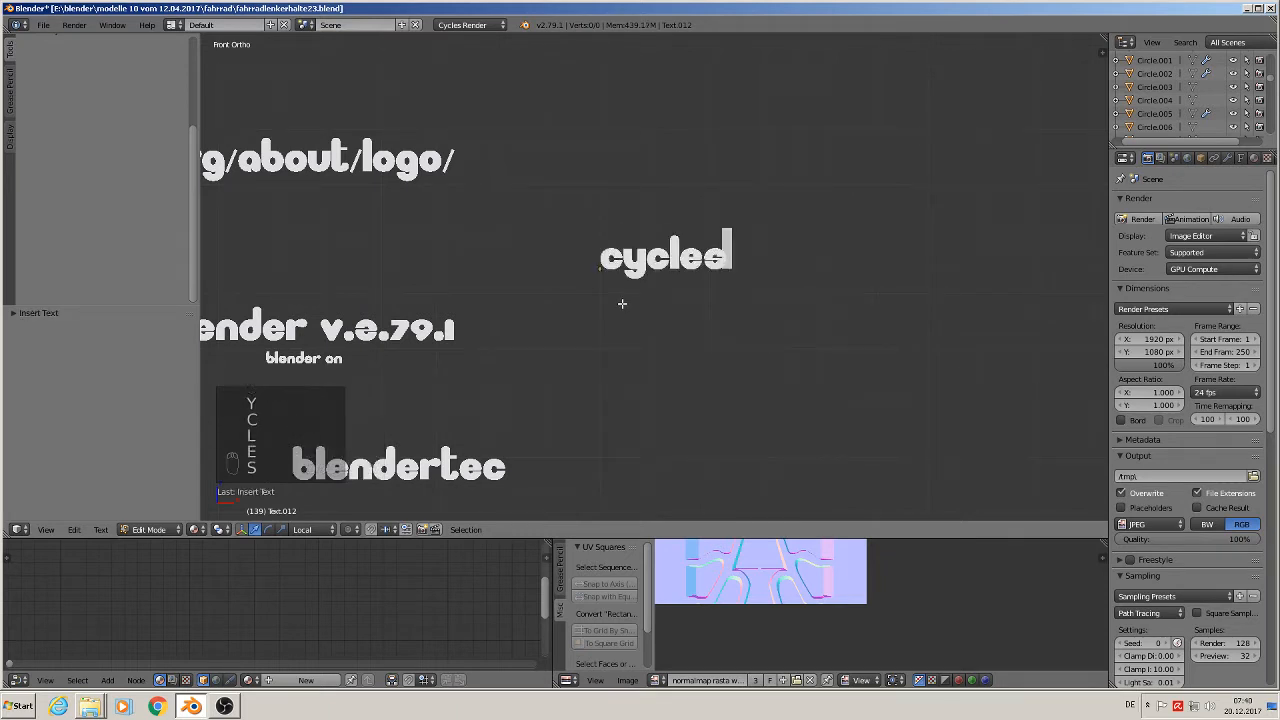
pyautogui.write('render')
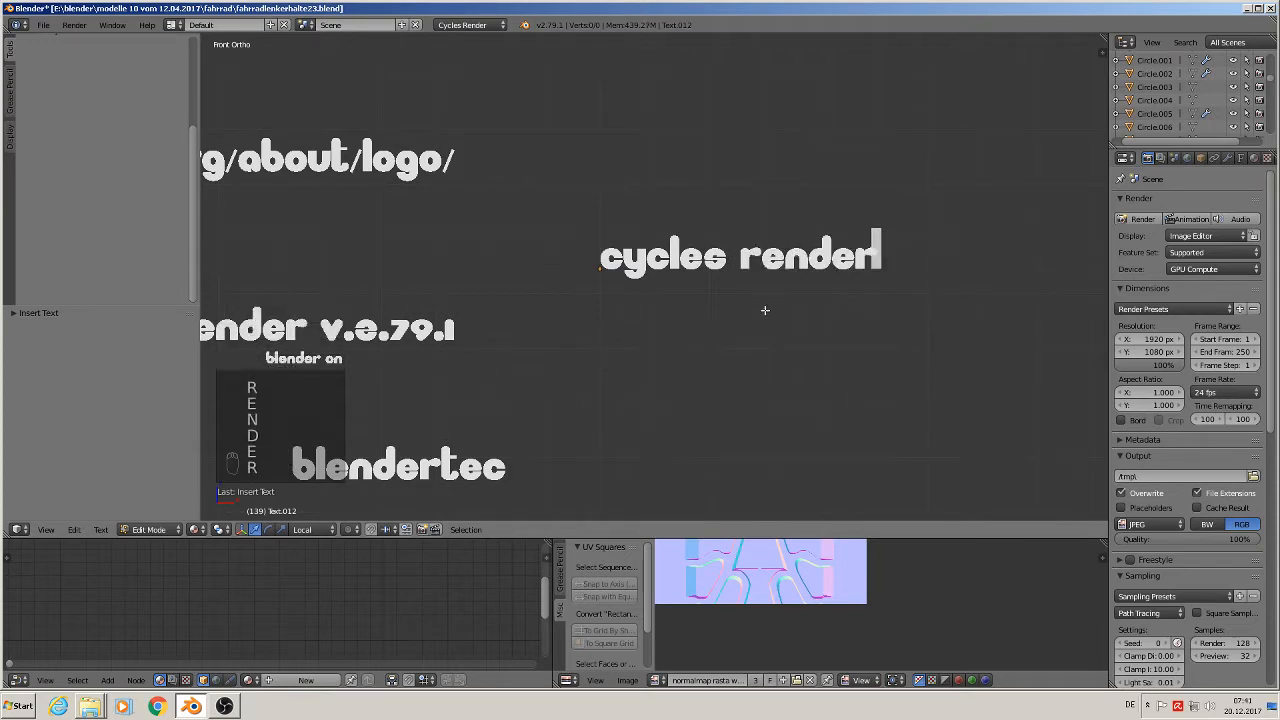
pyautogui.write('a')
pyautogui.press('BackSpace')
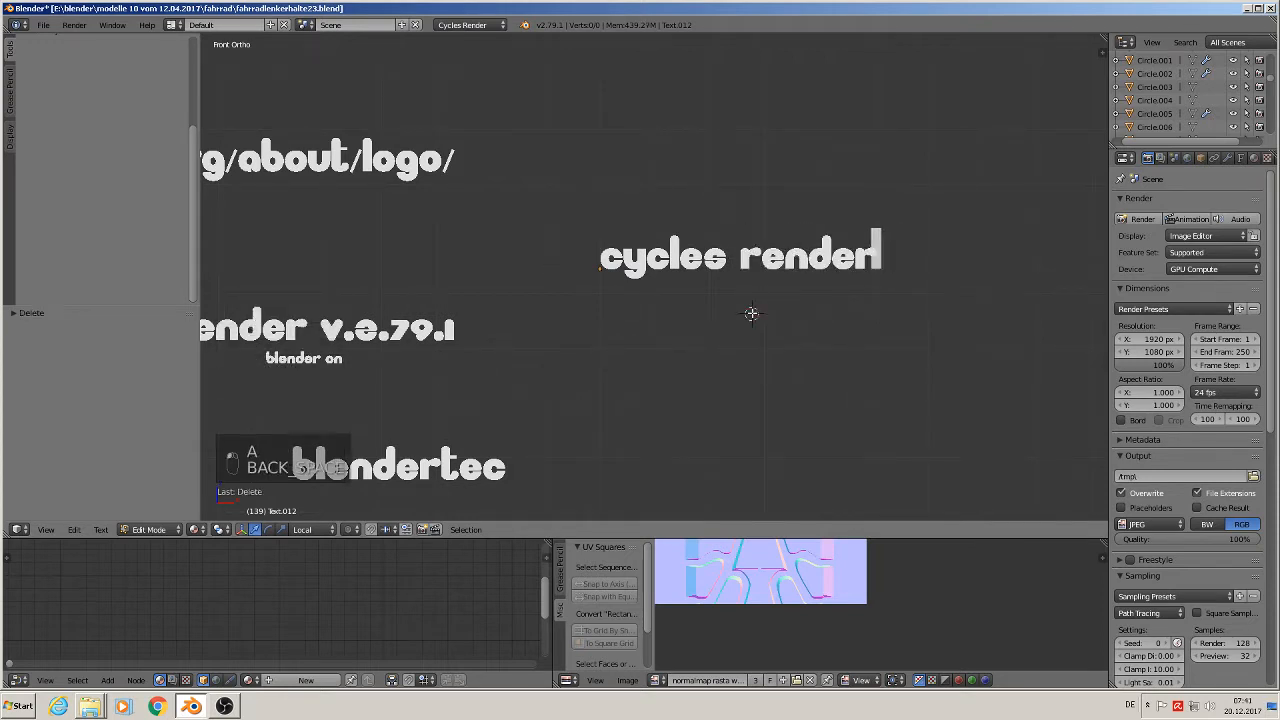
pyautogui.keyDown('shift'); pyautogui.moveTo(499, 349); pyautogui.dragTo(712, 334, button='middle'); pyautogui.keyUp('shift')
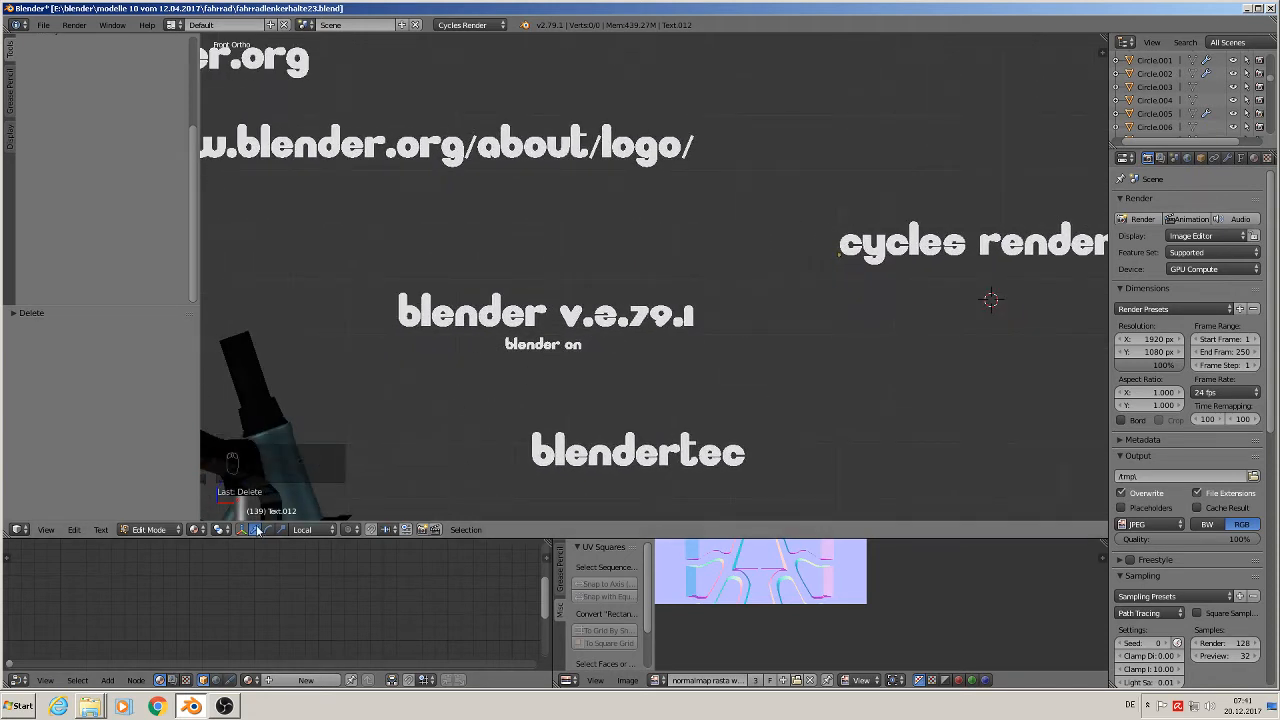
pyautogui.press('Tab')
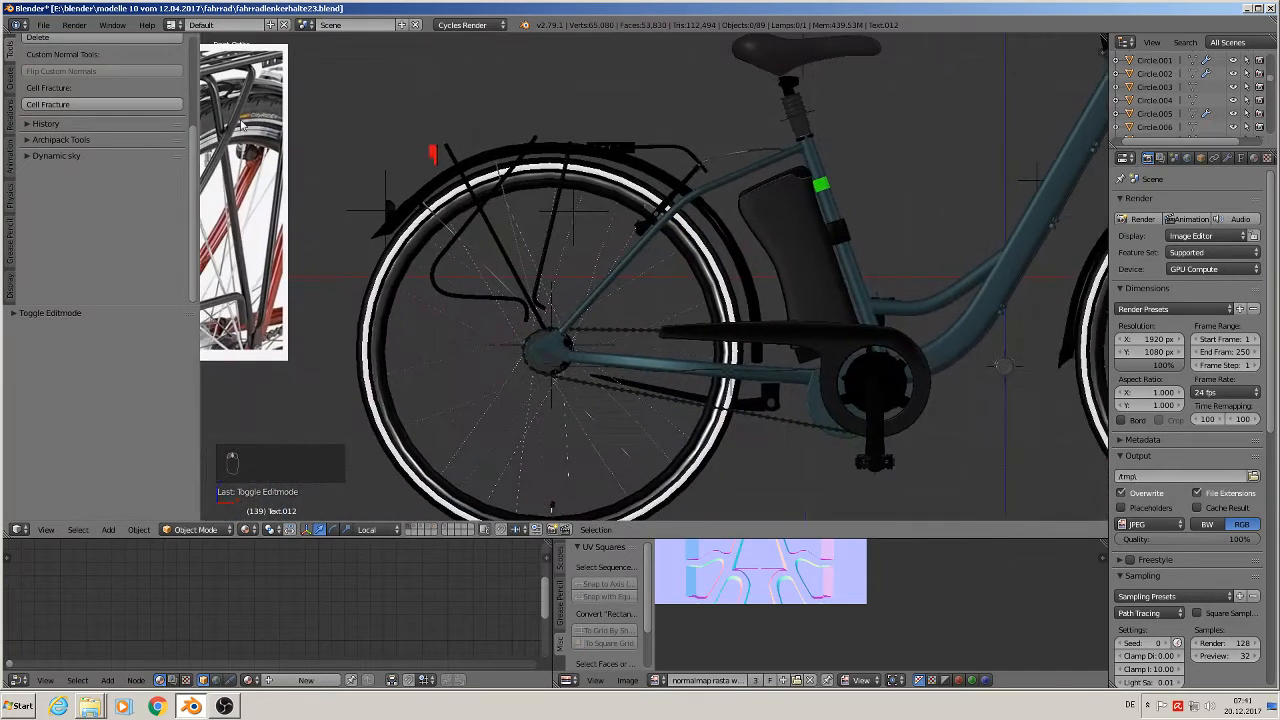
# Inspect the rear part of the bicycle and its reference photos, and return to a close view of the version text
pyautogui.keyDown('shift'); pyautogui.moveTo(225, 145); pyautogui.dragTo(774, 534, button='middle'); pyautogui.keyUp('shift')
pyautogui.keyDown('shift'); pyautogui.moveTo(798, 116); pyautogui.dragTo(625, 403, button='middle'); pyautogui.keyUp('shift')
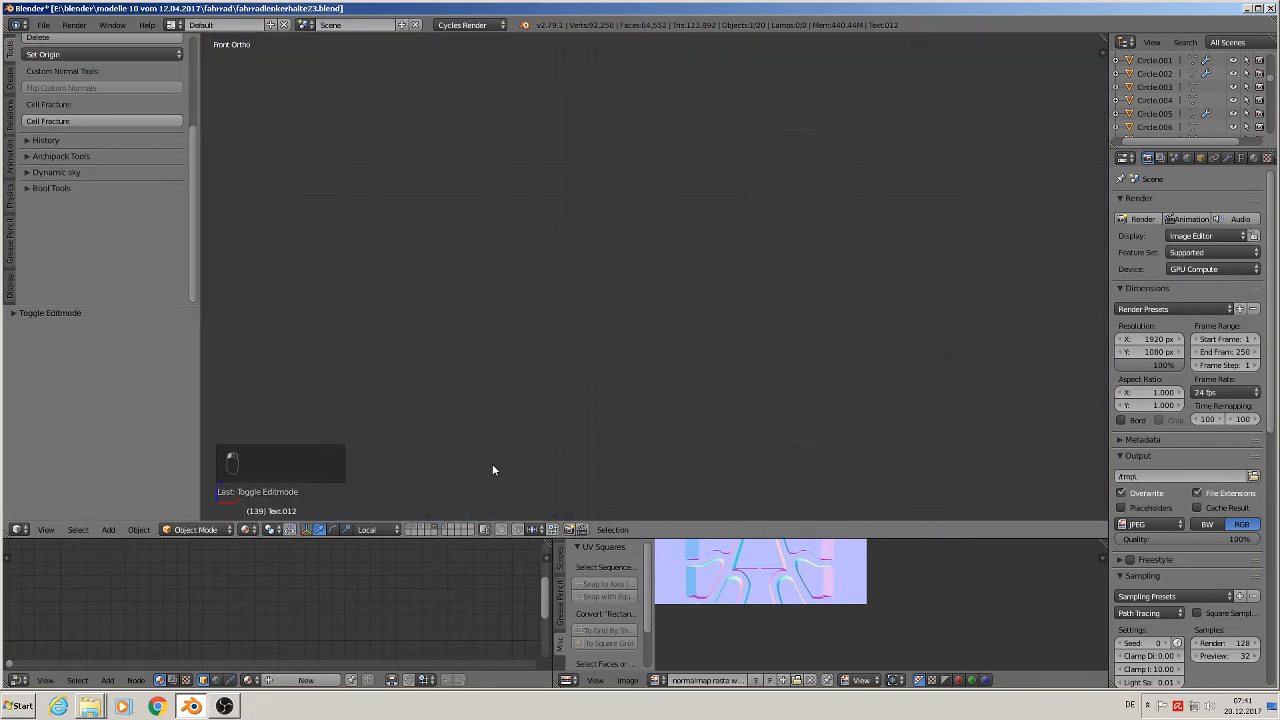
pyautogui.scroll(-5, 527, 432)
pyautogui.keyDown('shift'); pyautogui.moveTo(660, 410); pyautogui.dragTo(726, 297, button='middle'); pyautogui.keyUp('shift')
pyautogui.scroll(5, 780, 365)
pyautogui.scroll(4, 742, 304)
pyautogui.scroll(5, 619, 264)
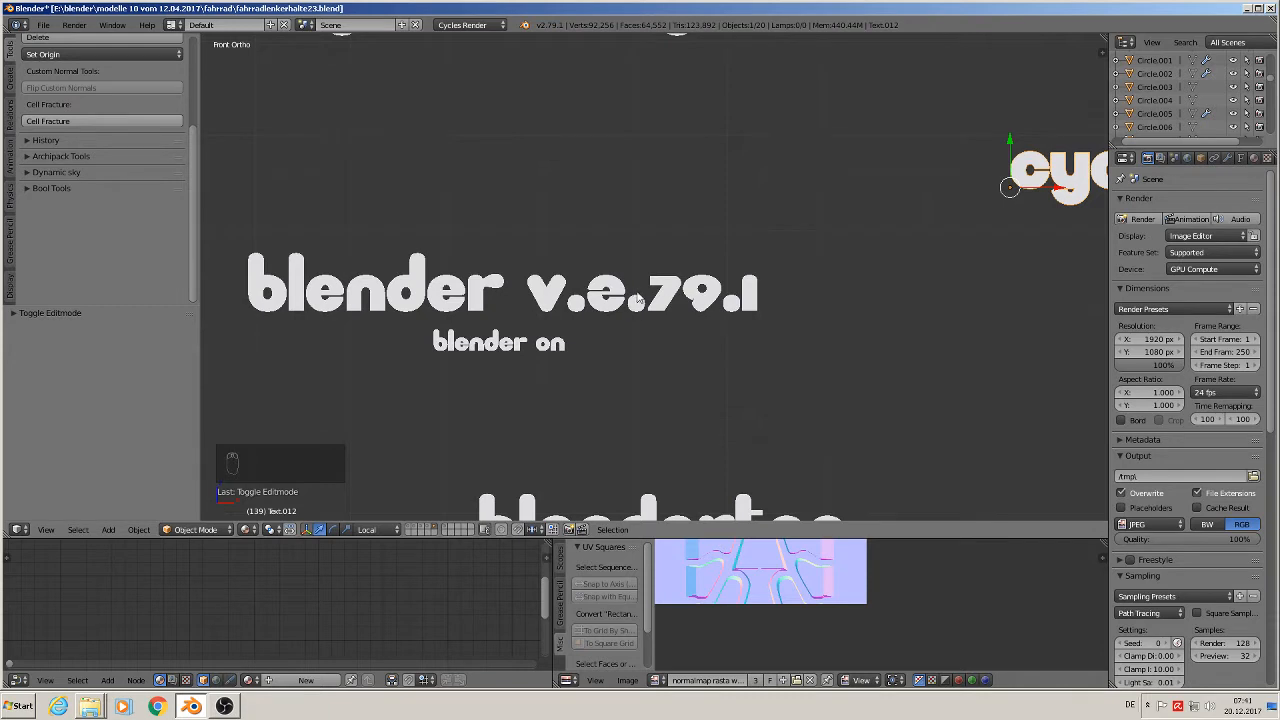
# Place the 3D cursor on the version number, add a plane there and scale it down to about the number's width
pyautogui.click(637, 298)
pyautogui.click(110, 530)
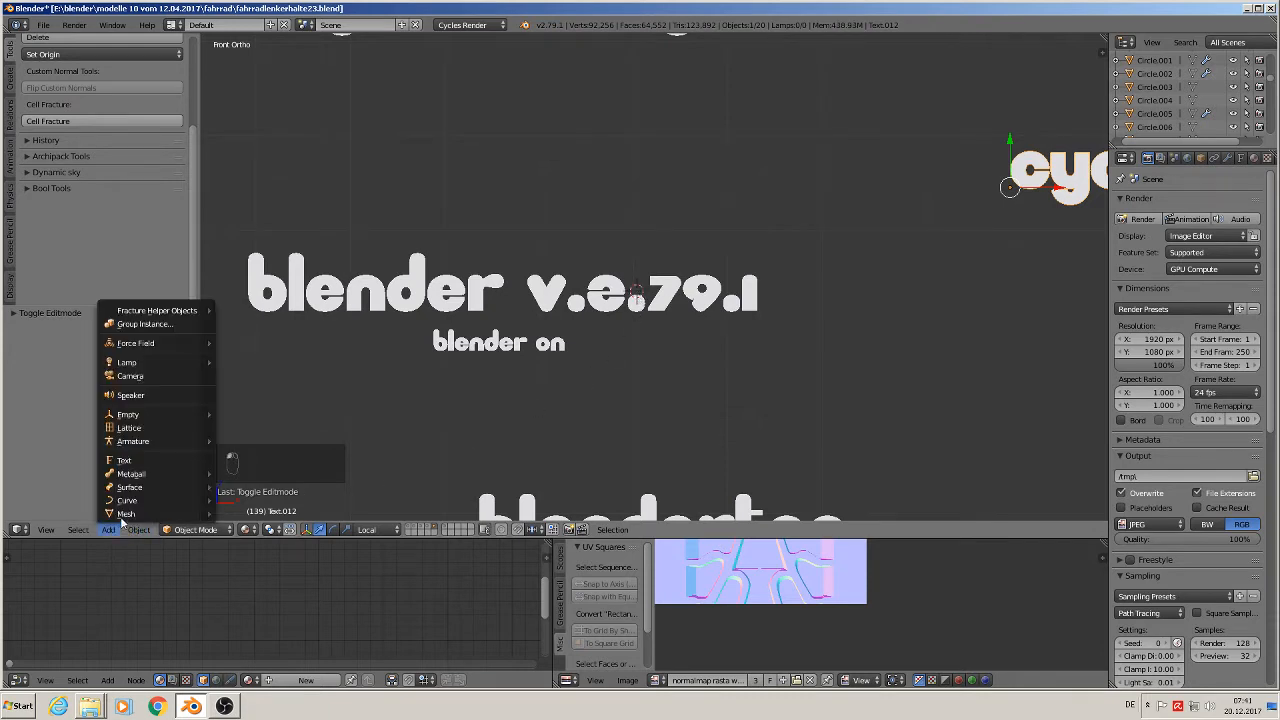
pyautogui.moveTo(127, 513)
pyautogui.click(278, 198)
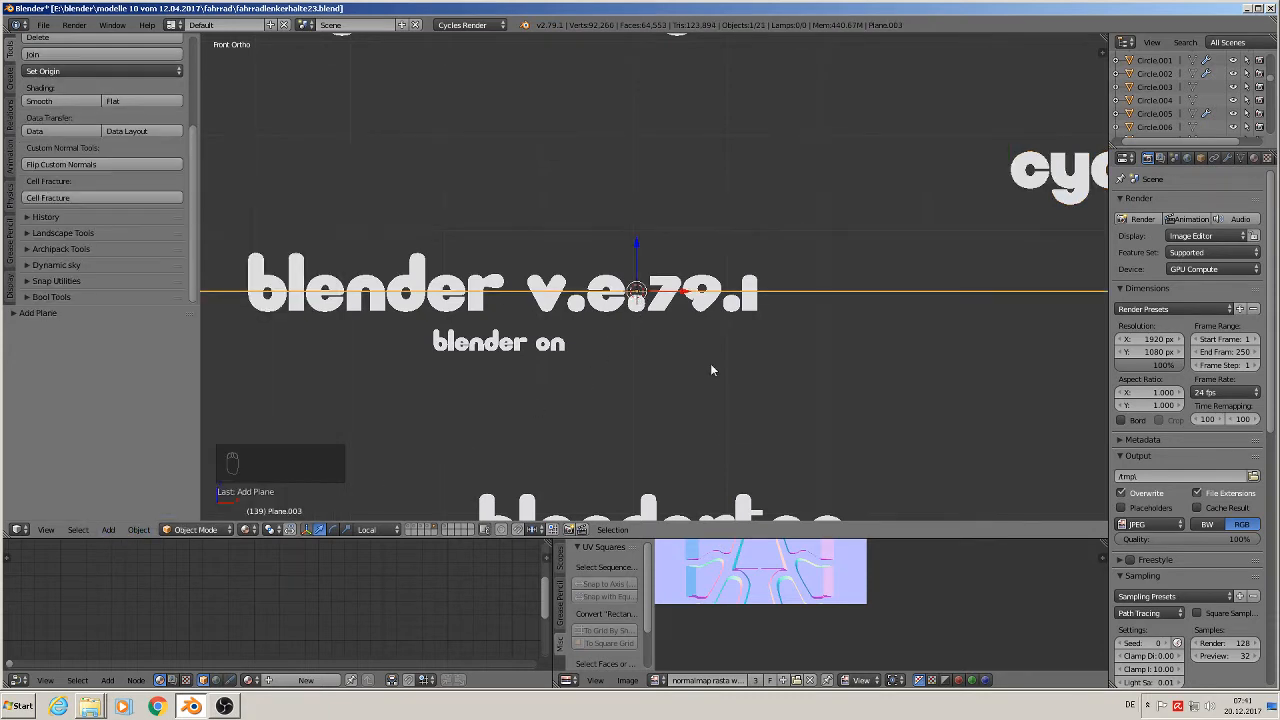
pyautogui.press('s')
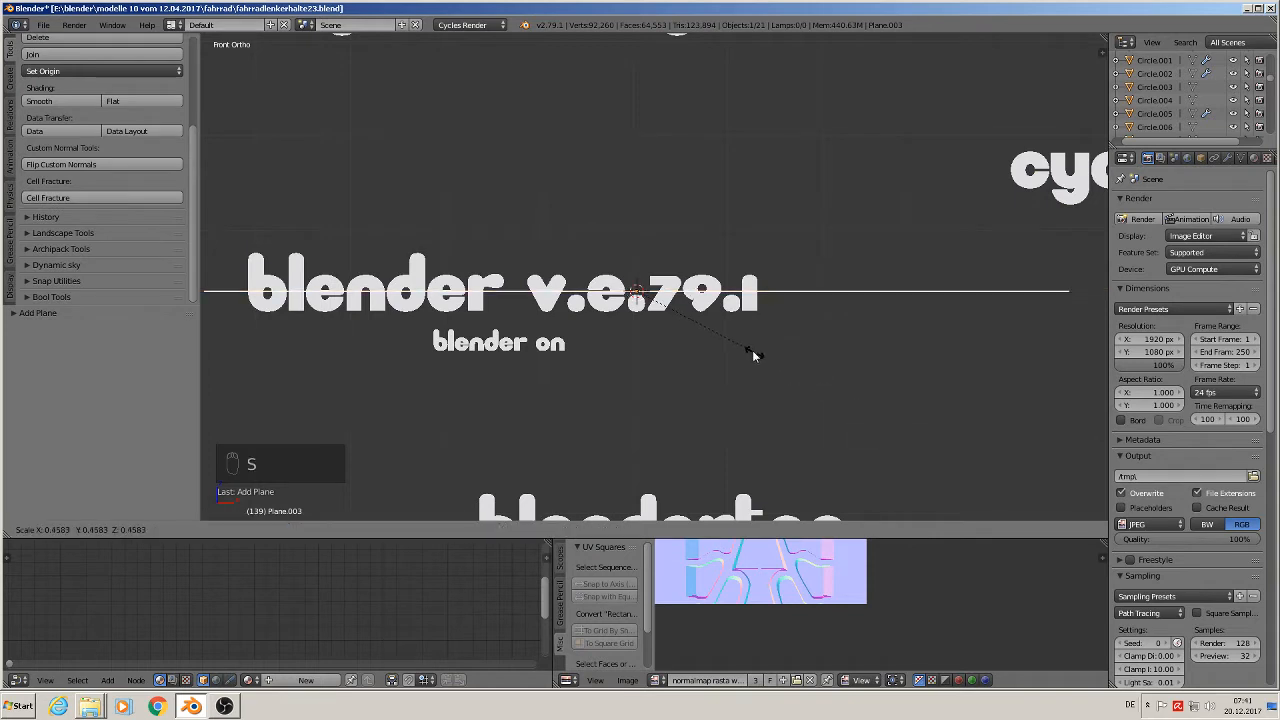
pyautogui.click(676, 307)
# Rotate the new plane 90 degrees about the X axis so it faces the front view
pyautogui.press('r')
pyautogui.press('x')
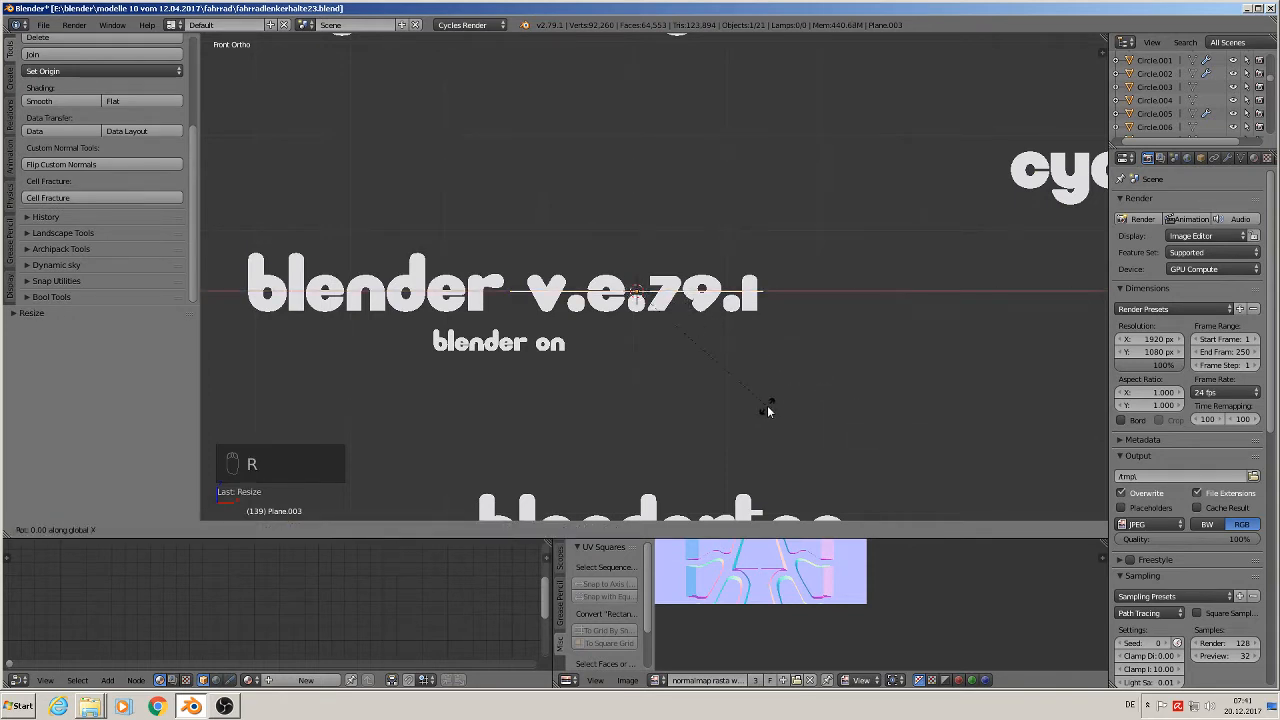
pyautogui.press('9')
pyautogui.press('0')
pyautogui.click(768, 407)
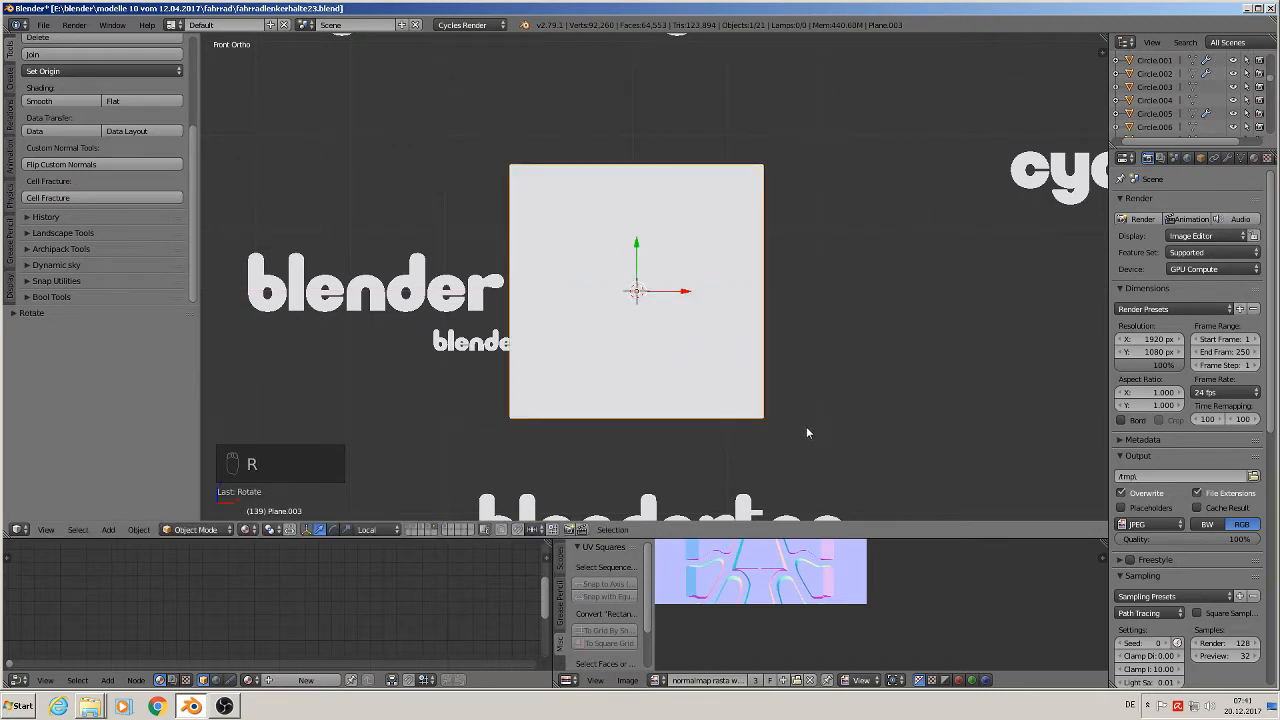
pyautogui.press('s')
pyautogui.press('y')
pyautogui.rightClick(838, 420)
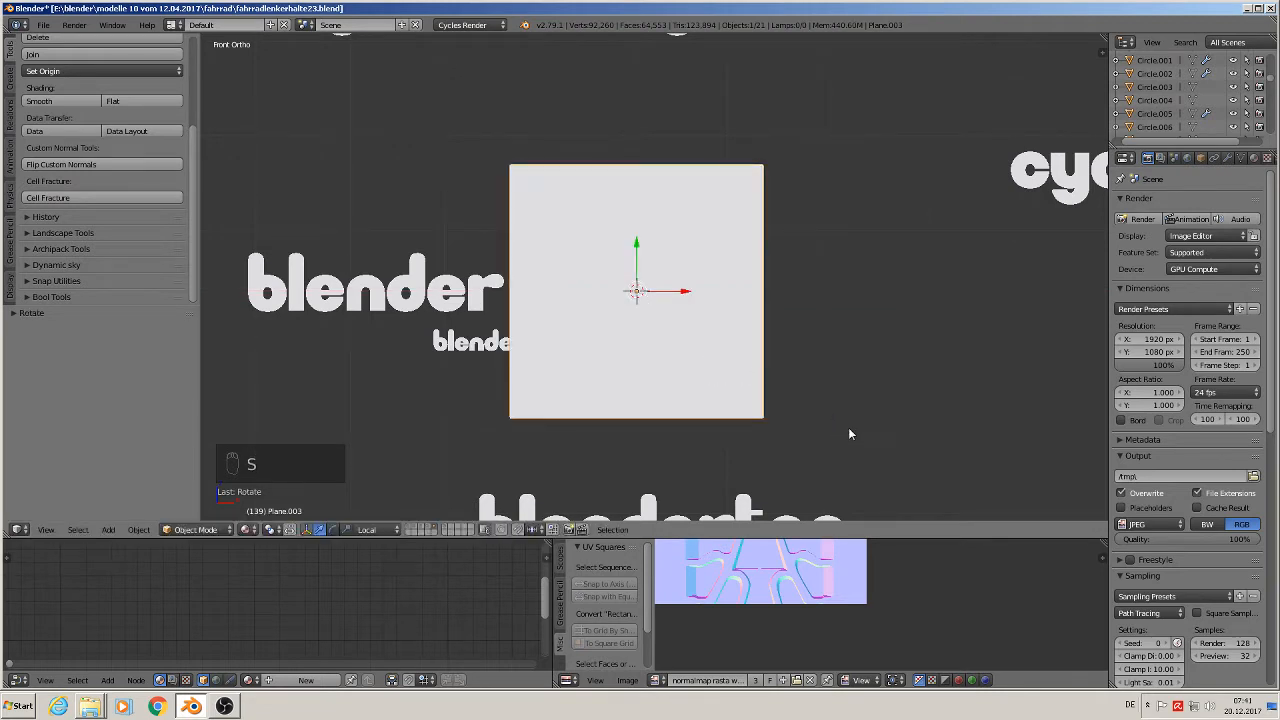
pyautogui.press('s')
pyautogui.press('y')
pyautogui.click(830, 405)
pyautogui.press('s')
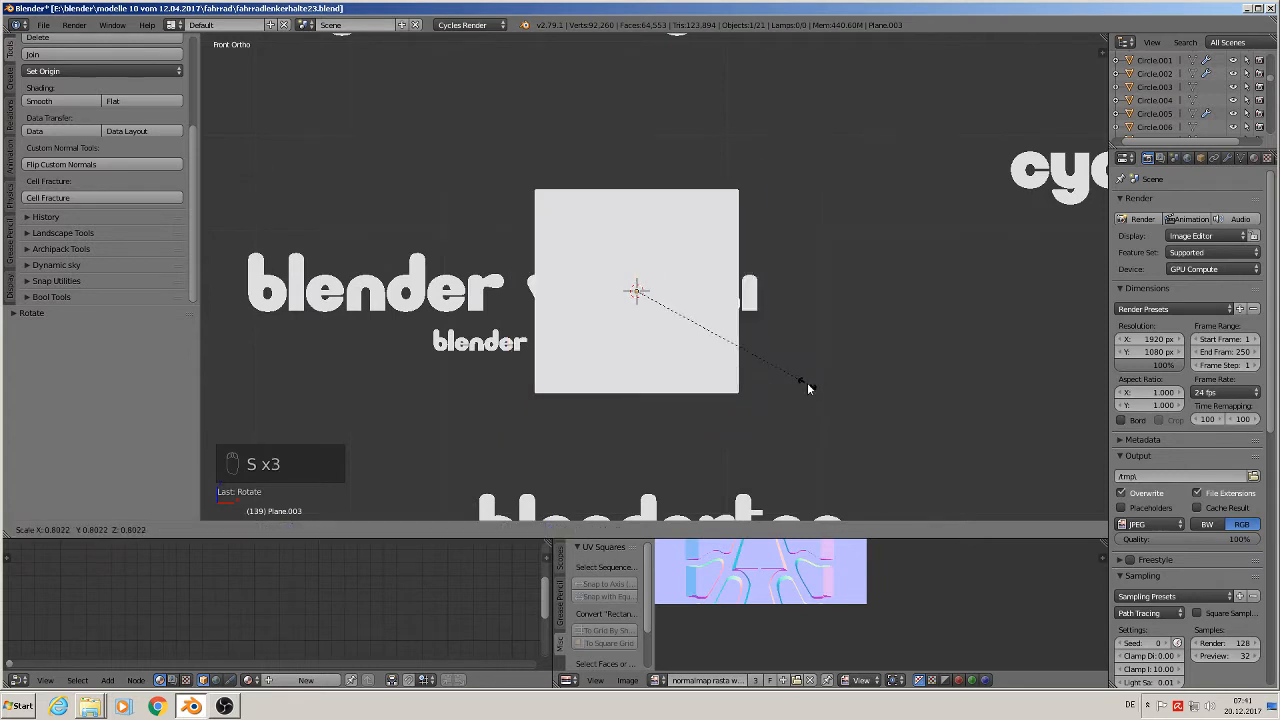
pyautogui.rightClick(827, 393)
pyautogui.press('s')
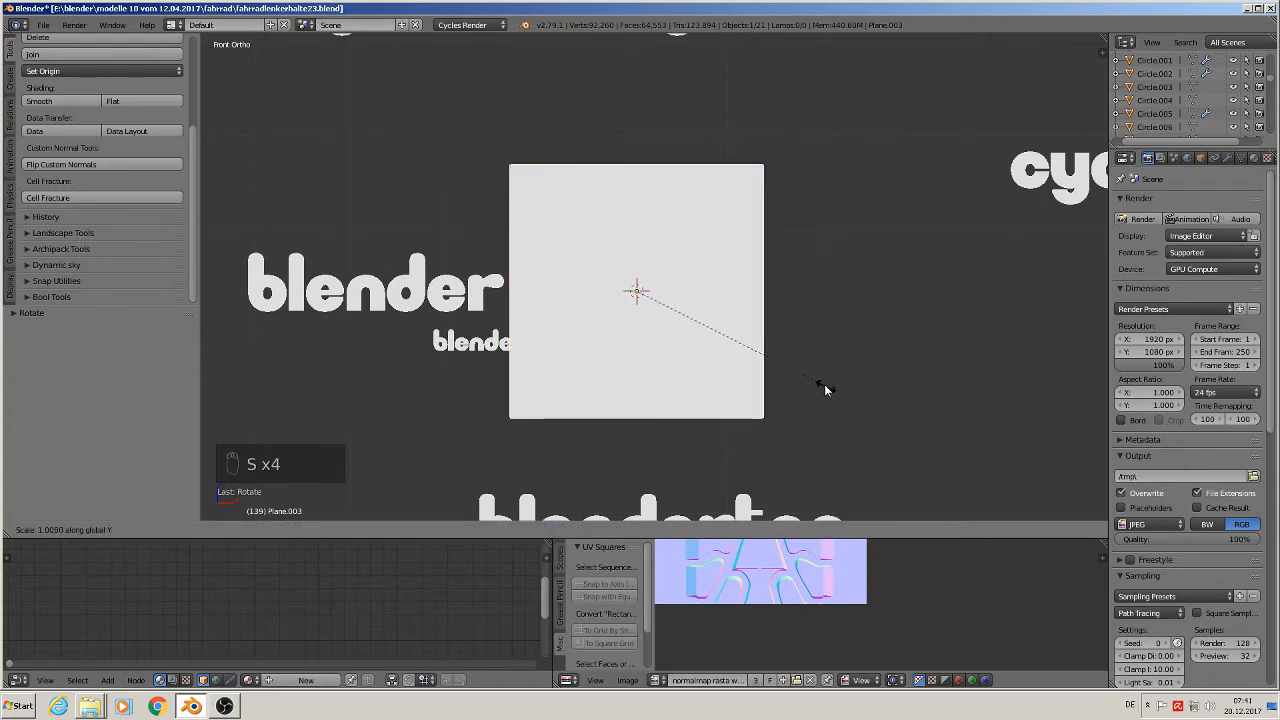
pyautogui.rightClick(779, 366)
# Set the transform orientation to Global and flatten the plane along Z to slightly taller than the version number
pyautogui.click(358, 528)
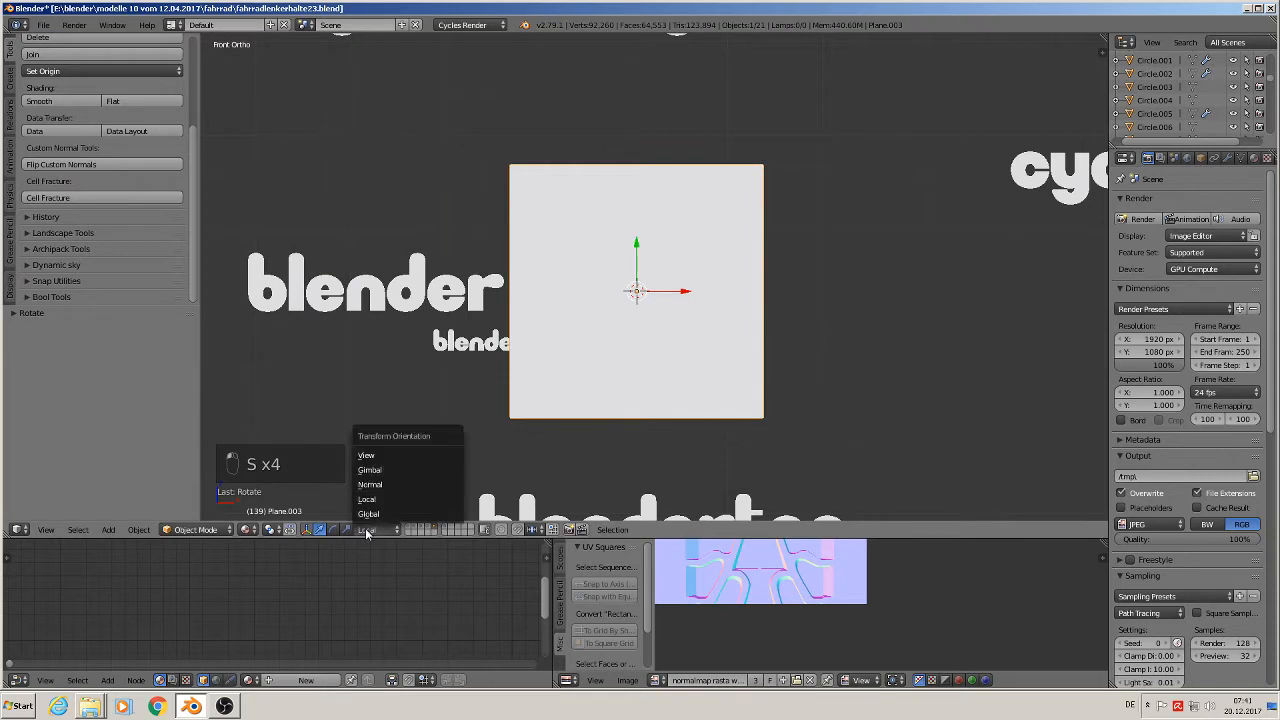
pyautogui.click(380, 514)
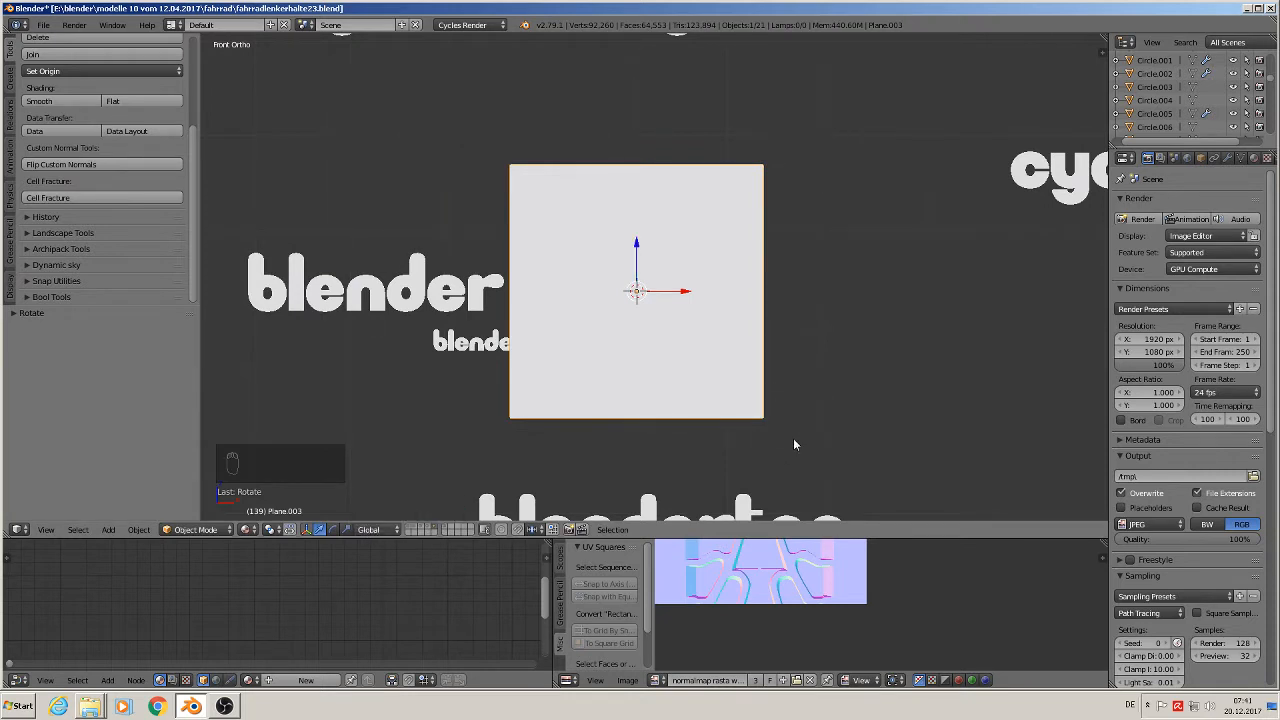
pyautogui.press('s')
pyautogui.press('z')
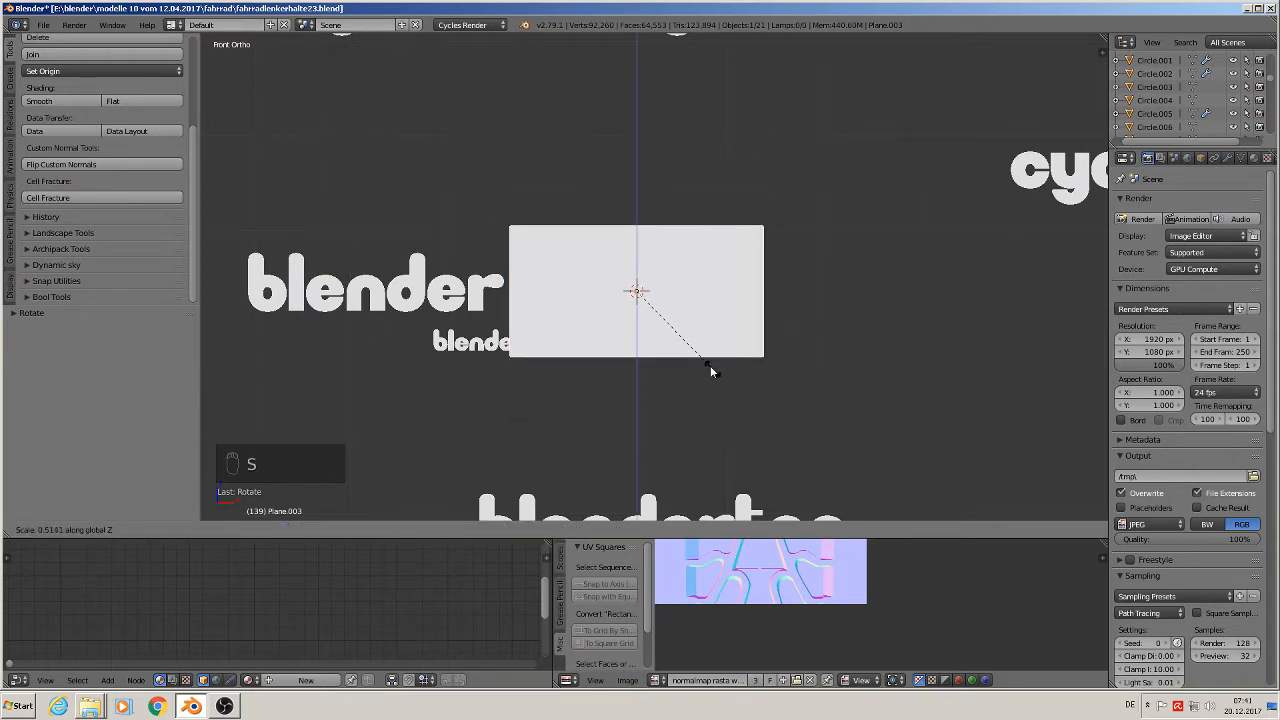
pyautogui.click(674, 339)
# Move the plane back along the Y axis so it sits behind the version text
pyautogui.moveTo(686, 358); pyautogui.dragTo(617, 400, button='middle')
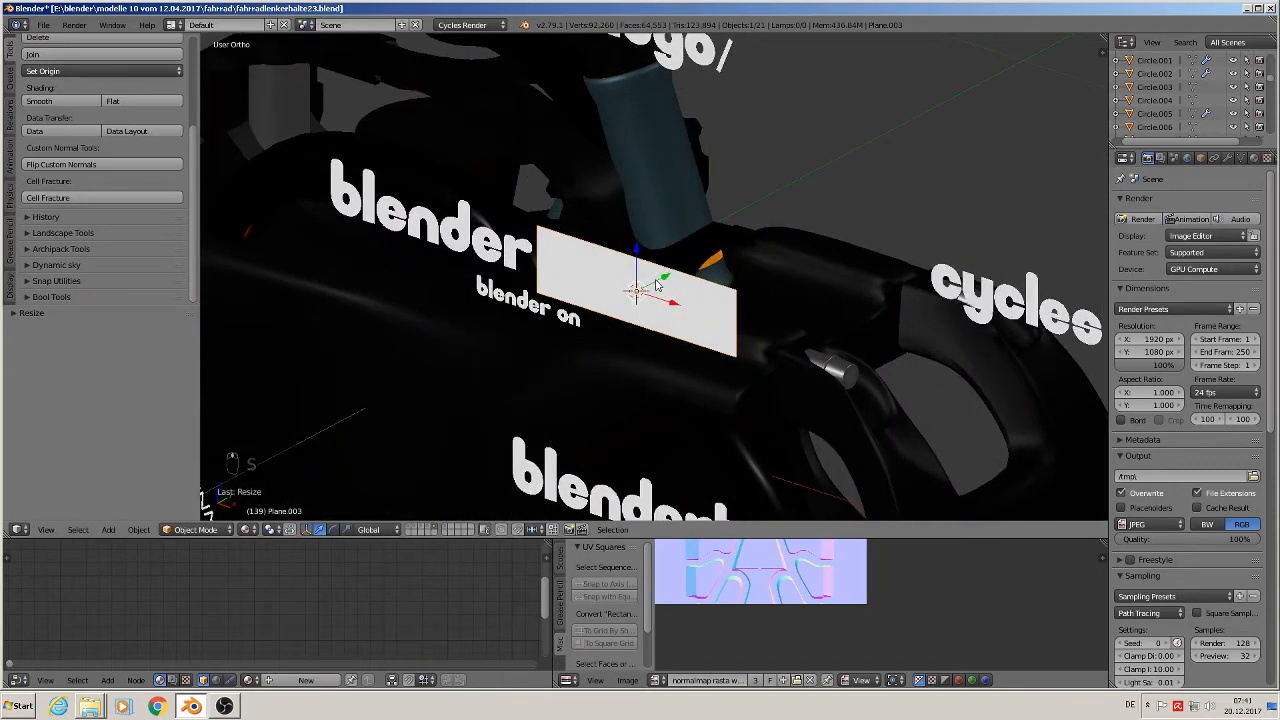
pyautogui.moveTo(655, 280); pyautogui.dragTo(716, 258)
pyautogui.moveTo(716, 258); pyautogui.dragTo(772, 240, button='middle')
pyautogui.press('KP_1')
pyautogui.scroll(2, 765, 252)
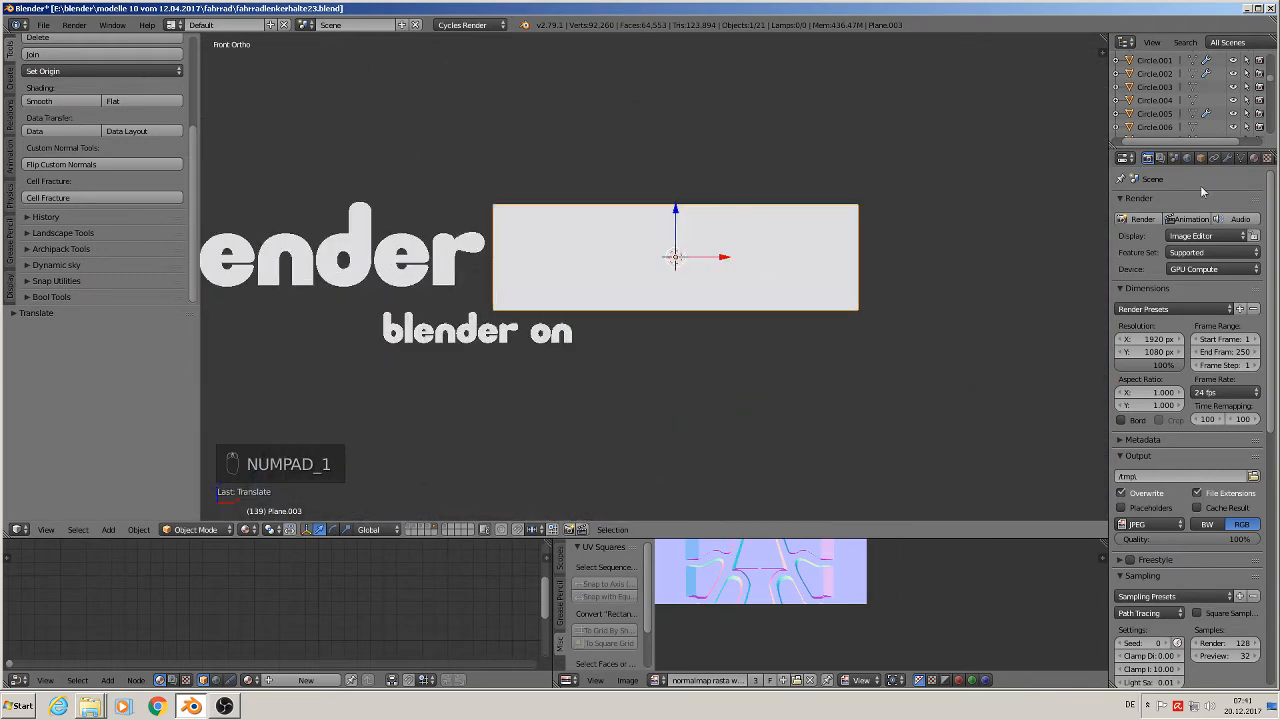
# Create a new material on the plane and name it "green 2#"
pyautogui.click(1254, 158)
pyautogui.click(1172, 288)
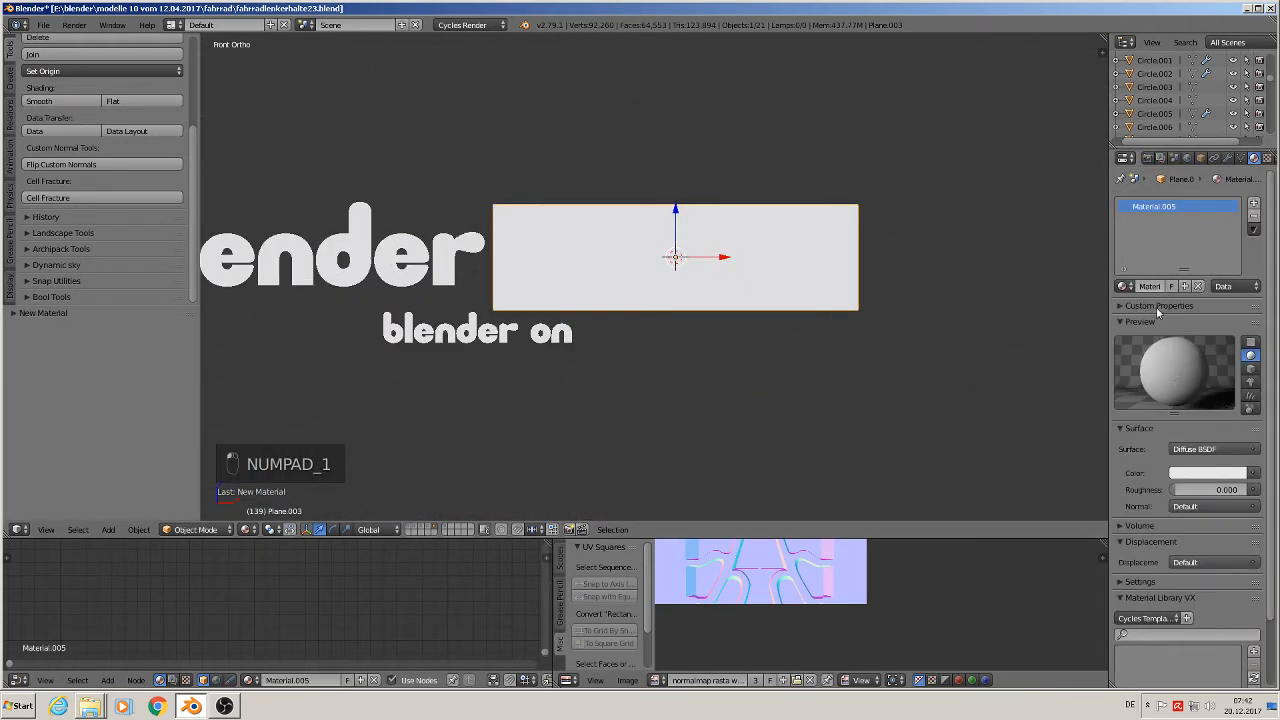
pyautogui.click(1152, 287)
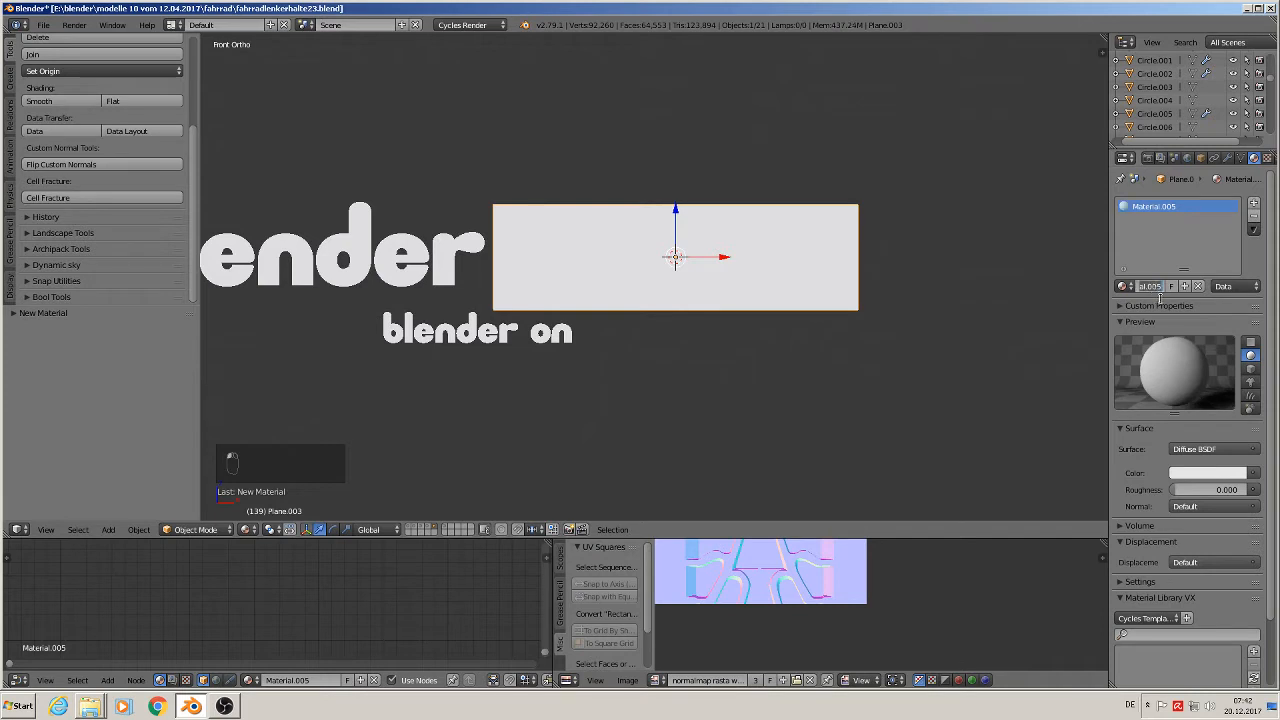
pyautogui.press('BackSpace')
pyautogui.write('green 2#')
pyautogui.press('Return')
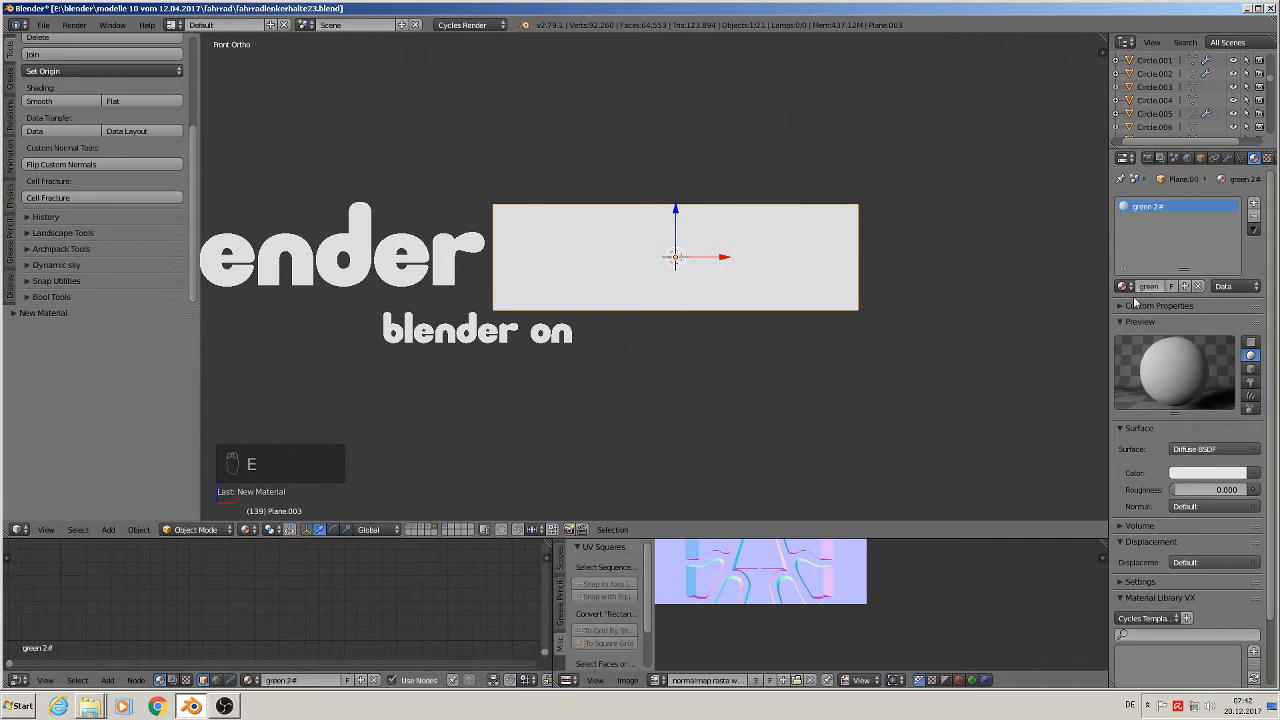
# Set the material's diffuse color to a saturated green and deselect the plane
pyautogui.click(1207, 473)
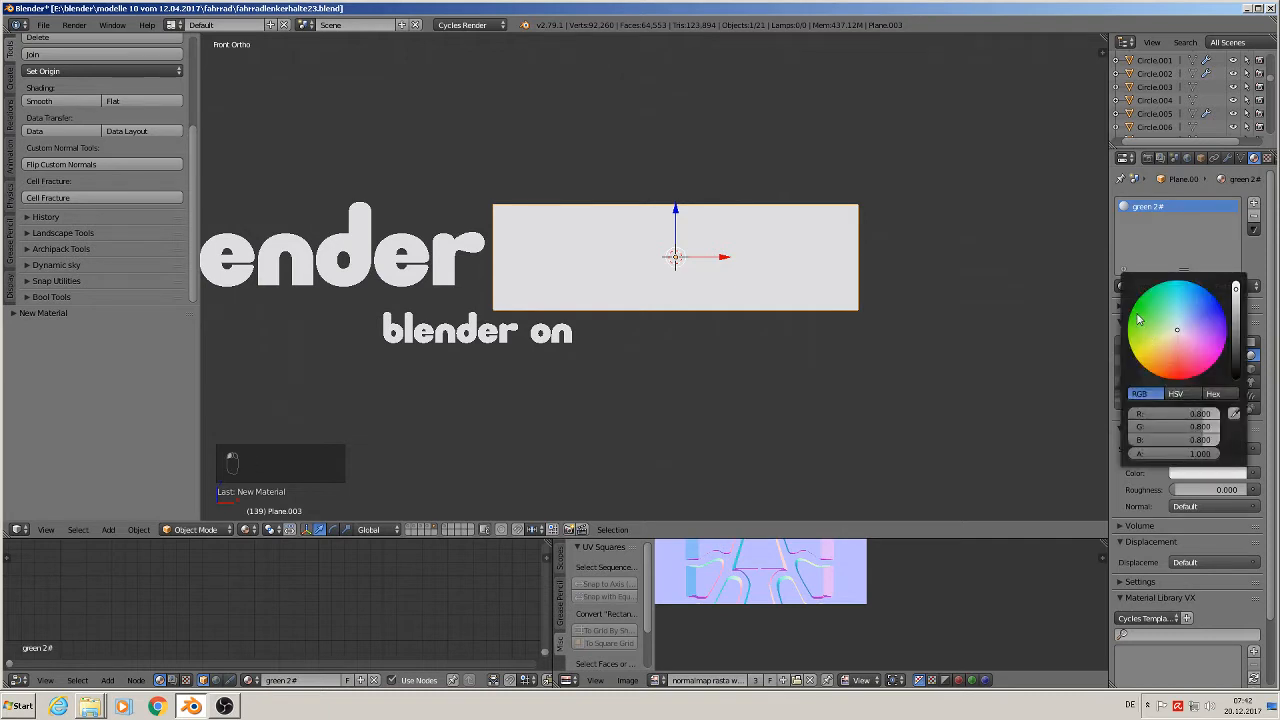
pyautogui.click(1146, 344)
pyautogui.press('a')
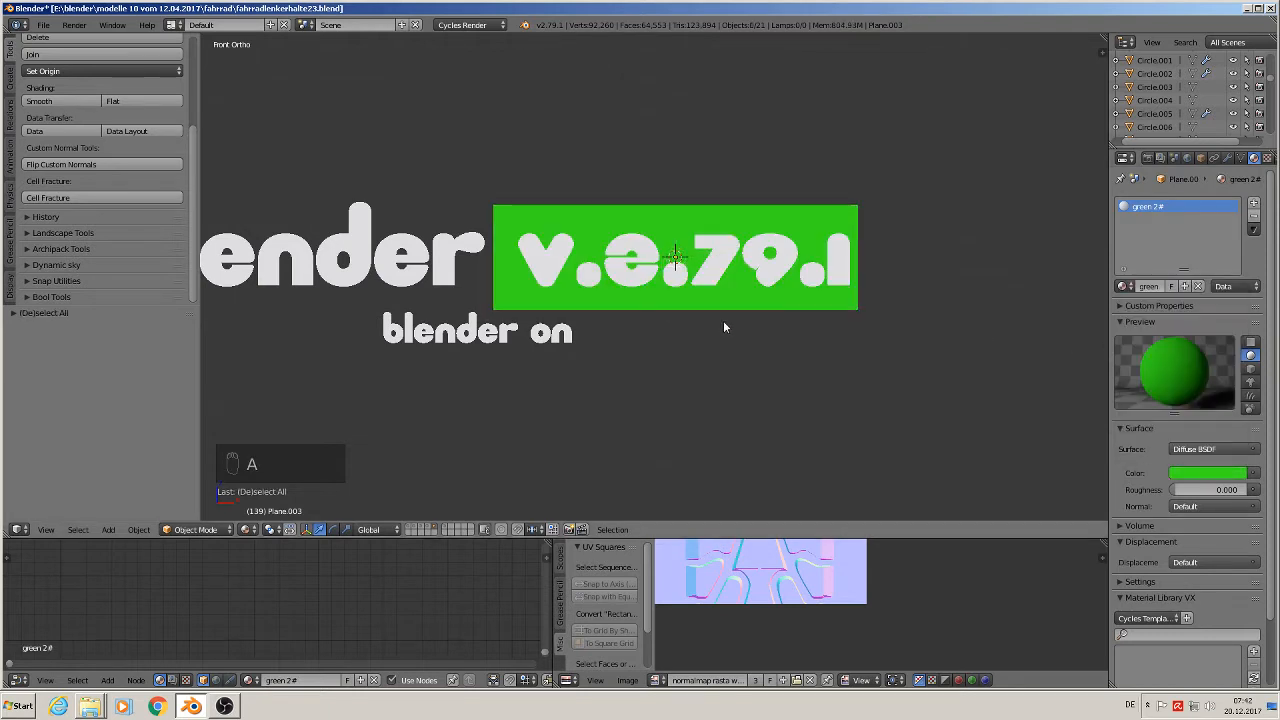
# Extrude the green plane's face backwards, away from the version text, to give it thickness
pyautogui.scroll(-3, 723, 320)
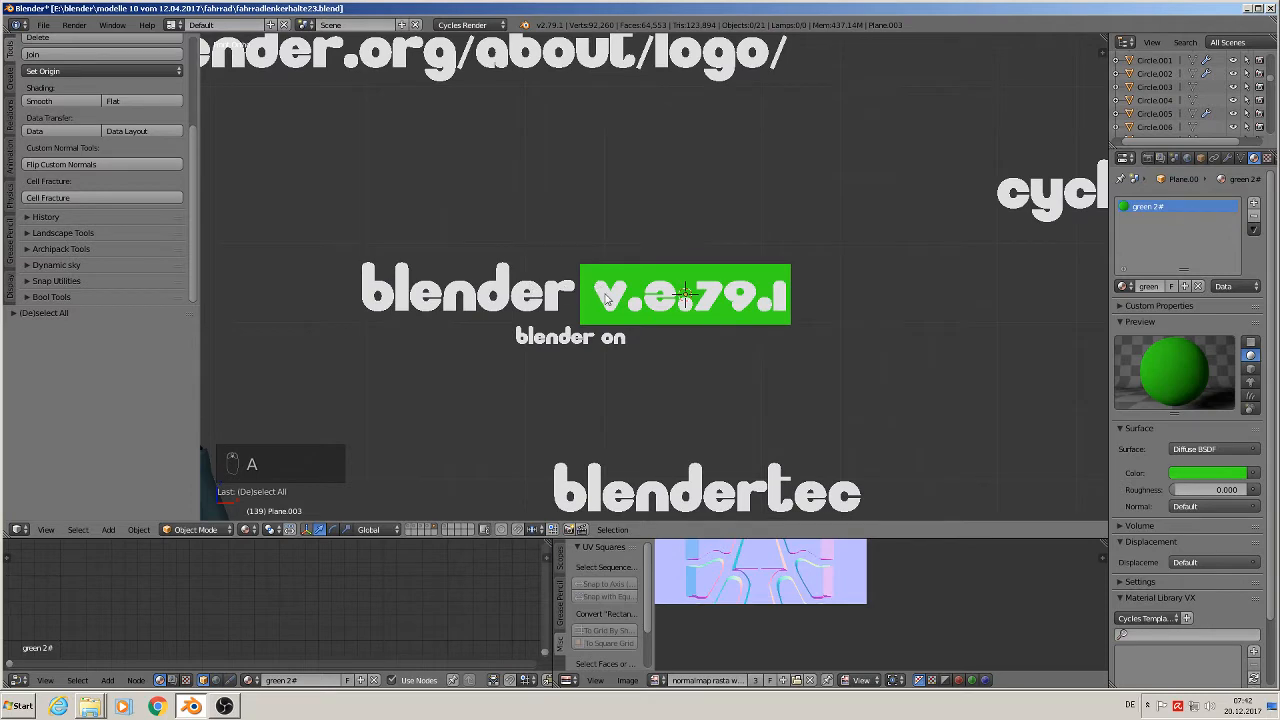
pyautogui.scroll(2, 742, 335)
pyautogui.moveTo(742, 335); pyautogui.dragTo(694, 363, button='middle')
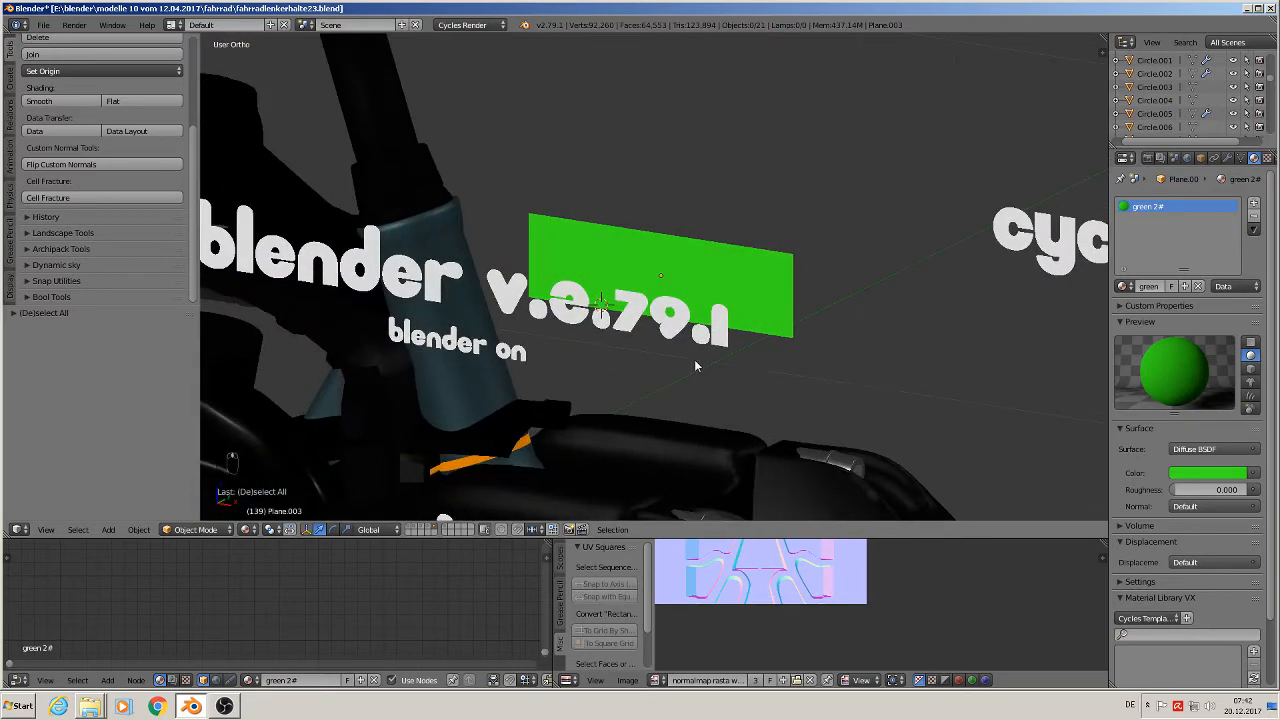
pyautogui.scroll(2, 750, 280)
pyautogui.press('Tab')
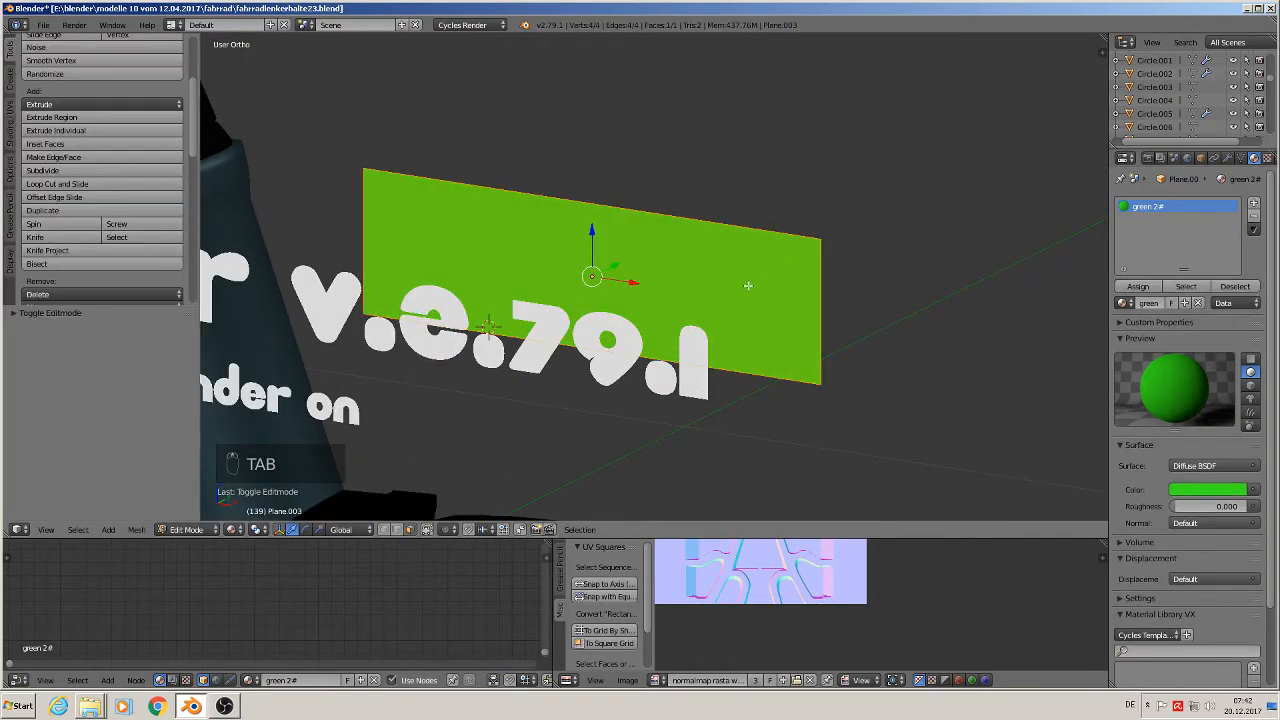
pyautogui.moveTo(747, 286); pyautogui.dragTo(711, 311, button='middle')
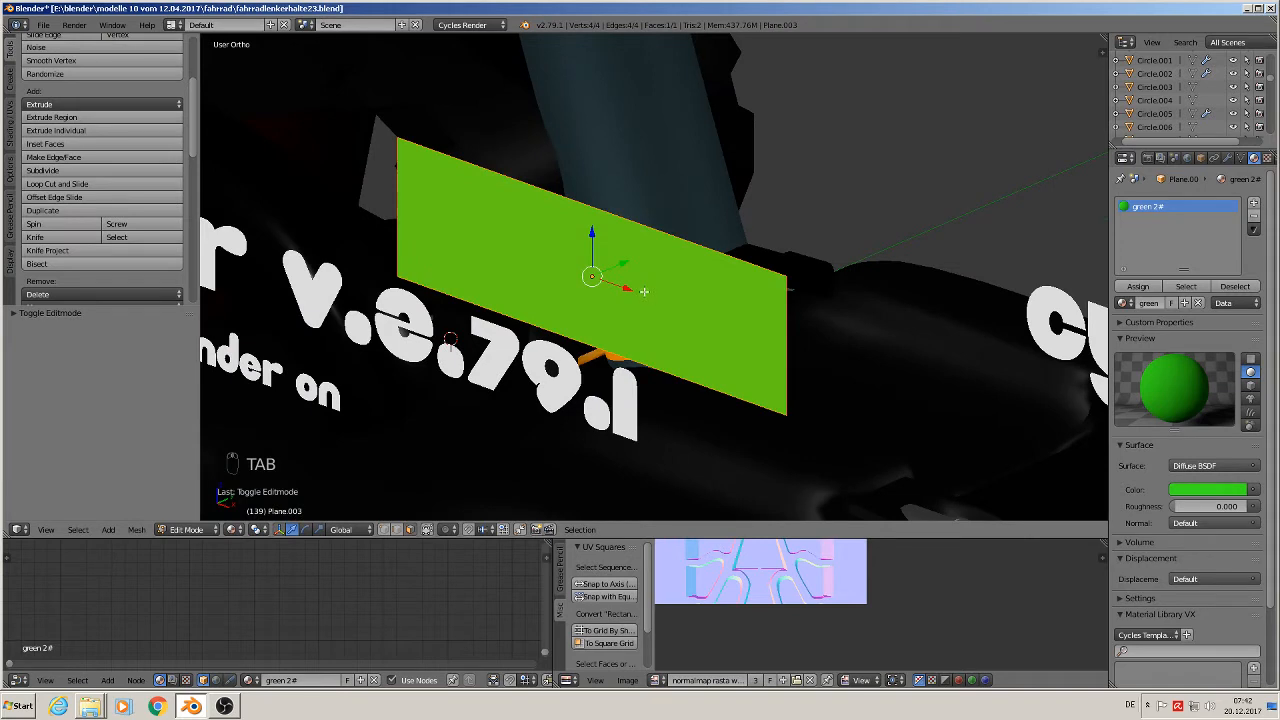
pyautogui.press('e')
pyautogui.click(696, 269)
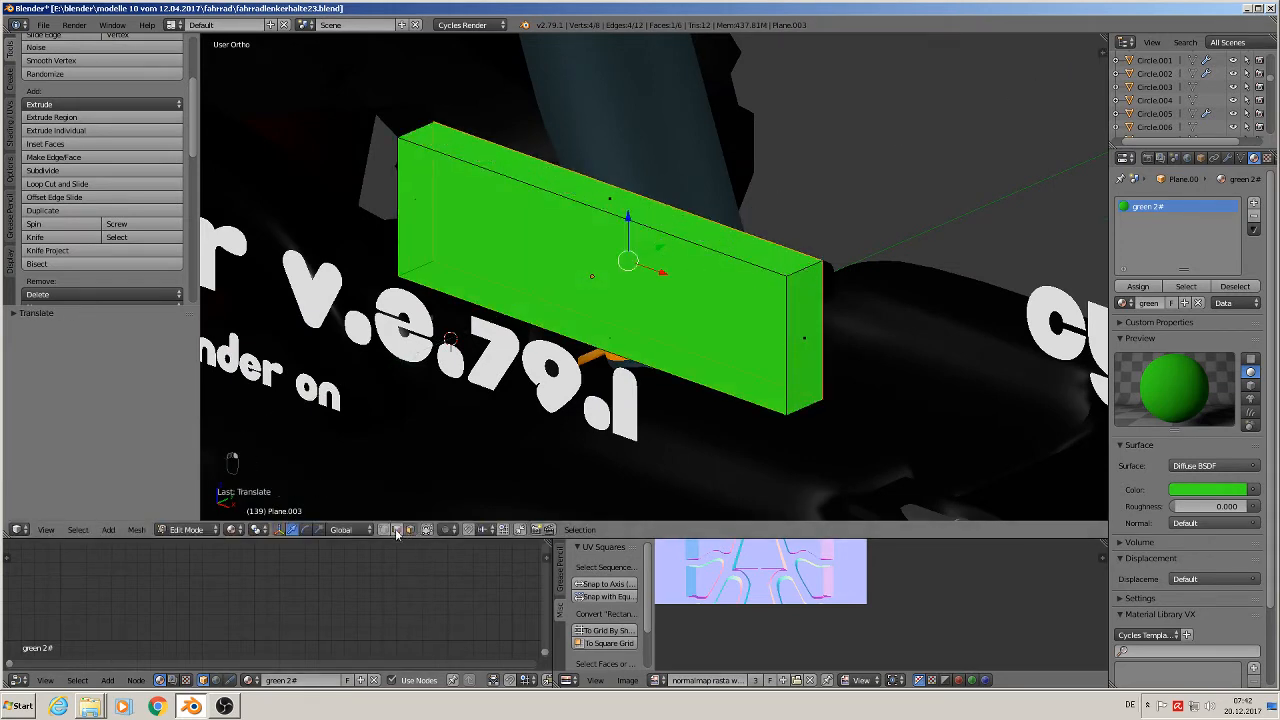
# Bevel the four short corner edges of the green block with an offset of about 0.28 and 3 segments
pyautogui.rightClick(801, 275)
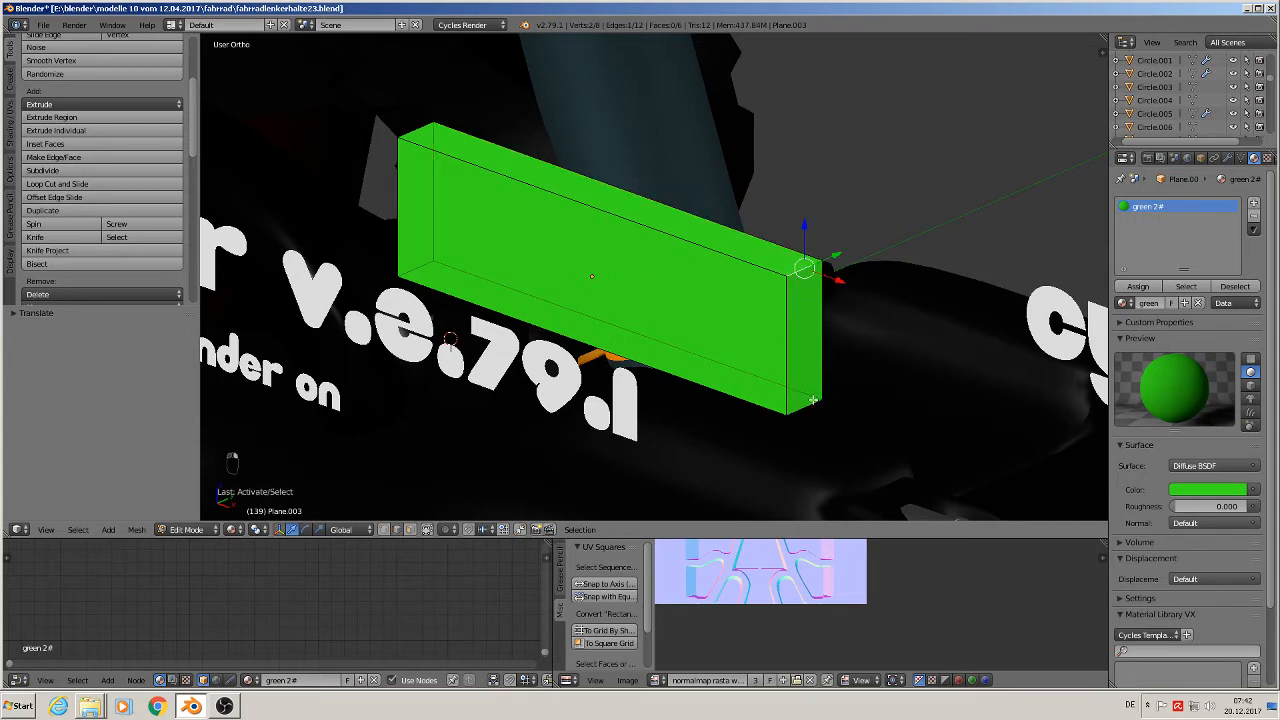
pyautogui.keyDown('shift'); pyautogui.rightClick(813, 408); pyautogui.keyUp('shift')
pyautogui.keyDown('shift'); pyautogui.rightClick(411, 139); pyautogui.keyUp('shift')
pyautogui.keyDown('shift'); pyautogui.rightClick(419, 264); pyautogui.keyUp('shift')
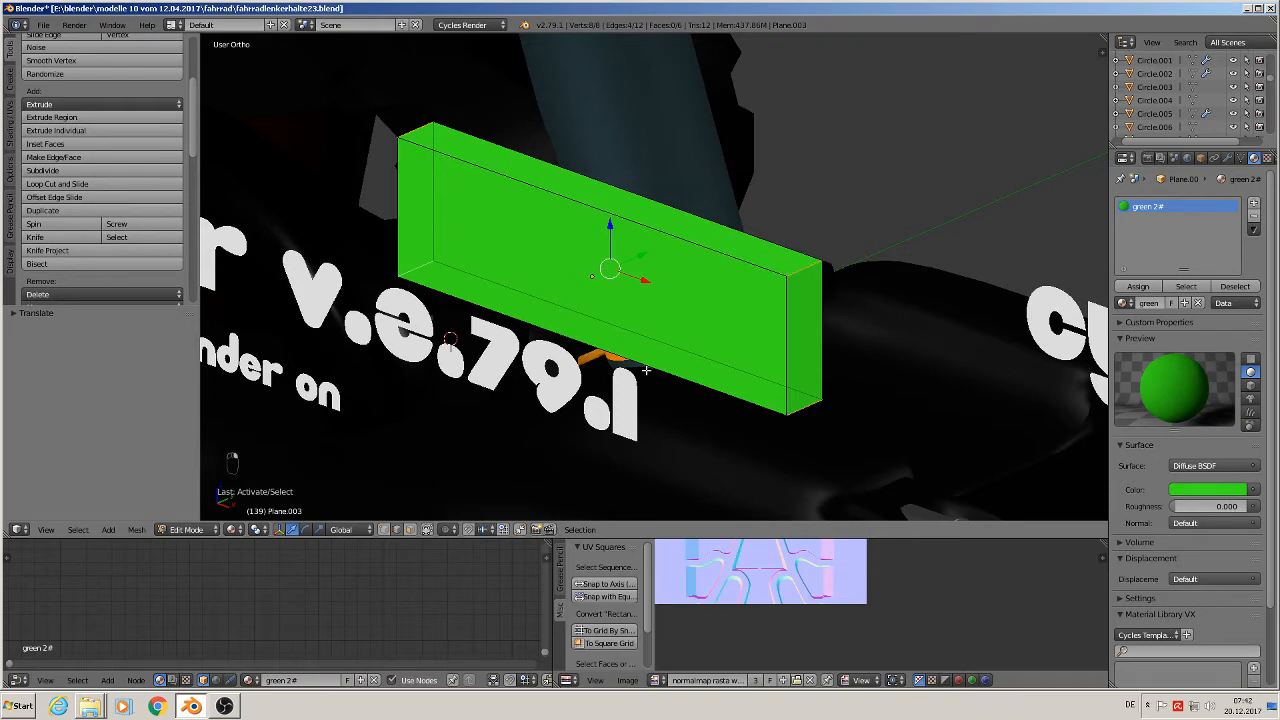
pyautogui.hotkey('ctrl', 'b')
pyautogui.scroll(2, 670, 320)
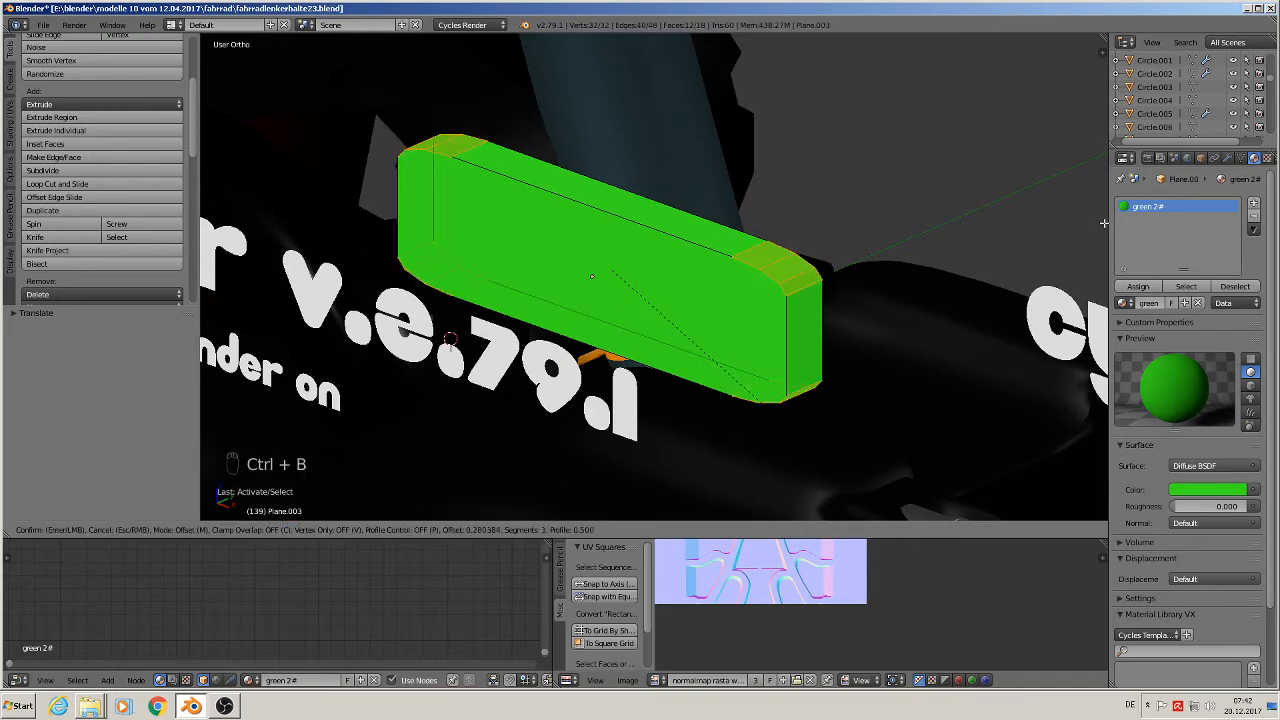
pyautogui.click(1104, 222)
pyautogui.press('Tab')
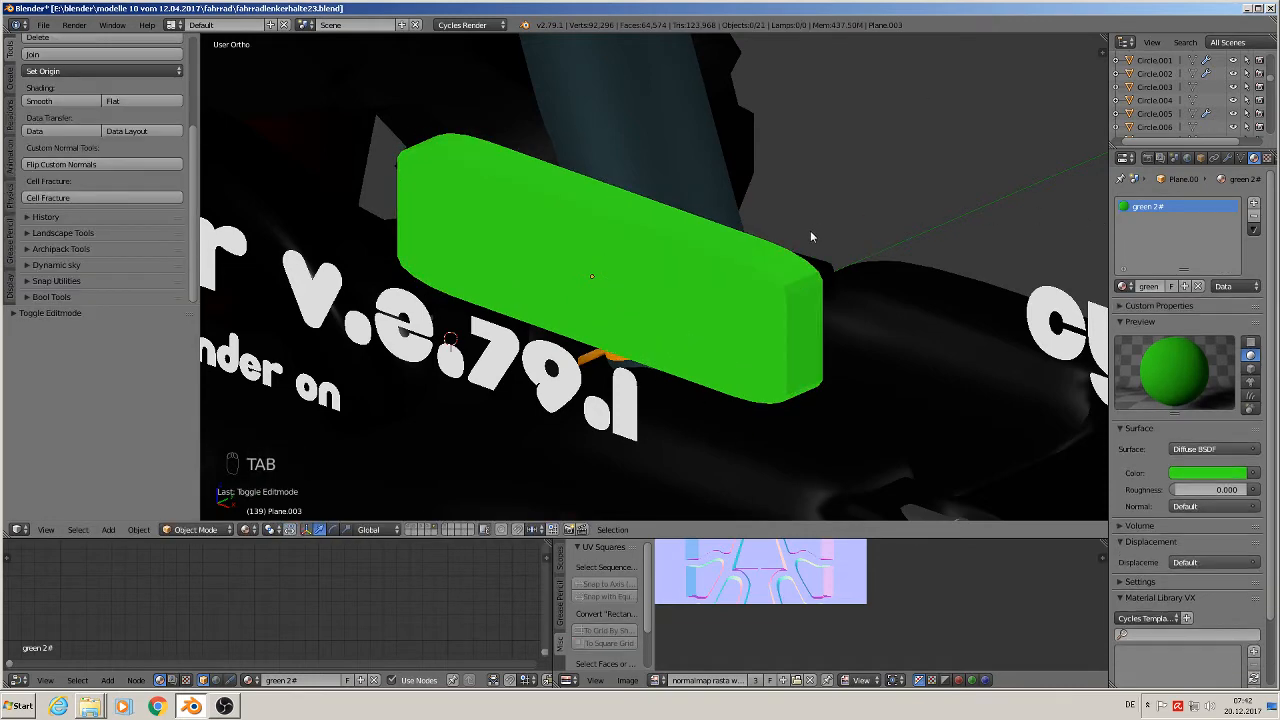
# Examine the rounded green badge behind the version text from the front, alongside the surrounding labels
pyautogui.moveTo(811, 237); pyautogui.dragTo(892, 204, button='middle')
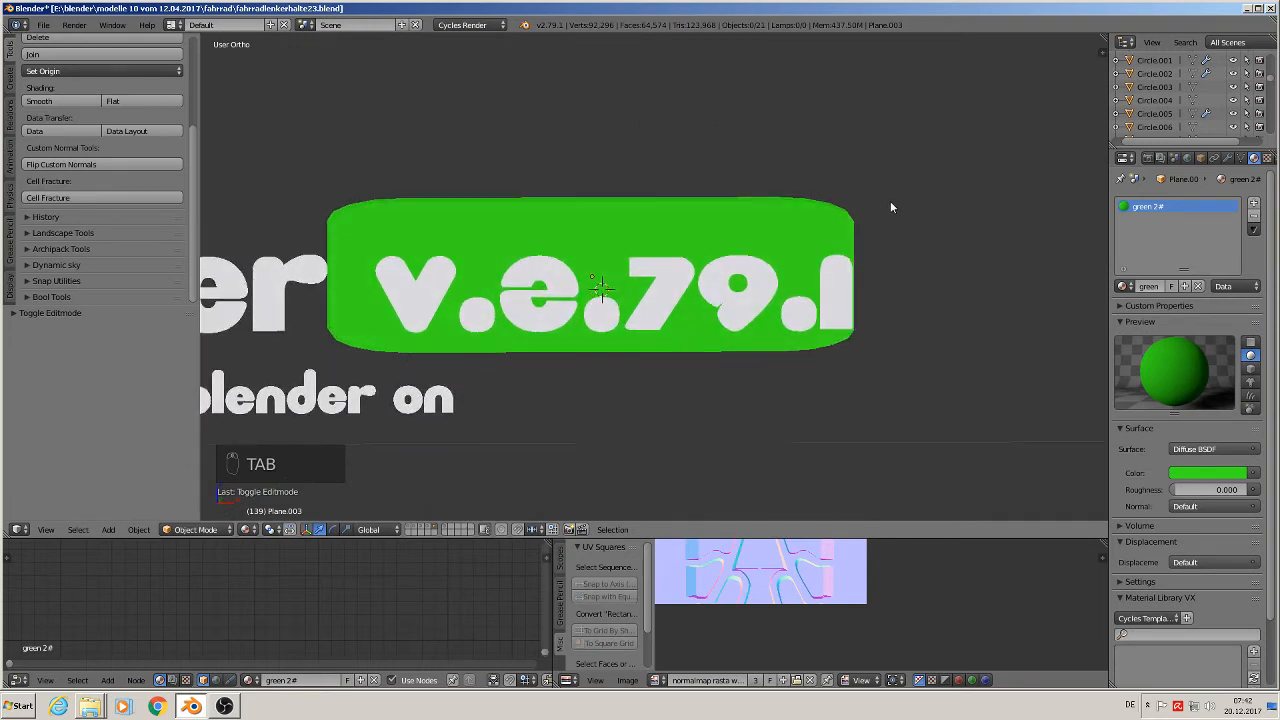
pyautogui.press('KP_1')
pyautogui.press('Tab')
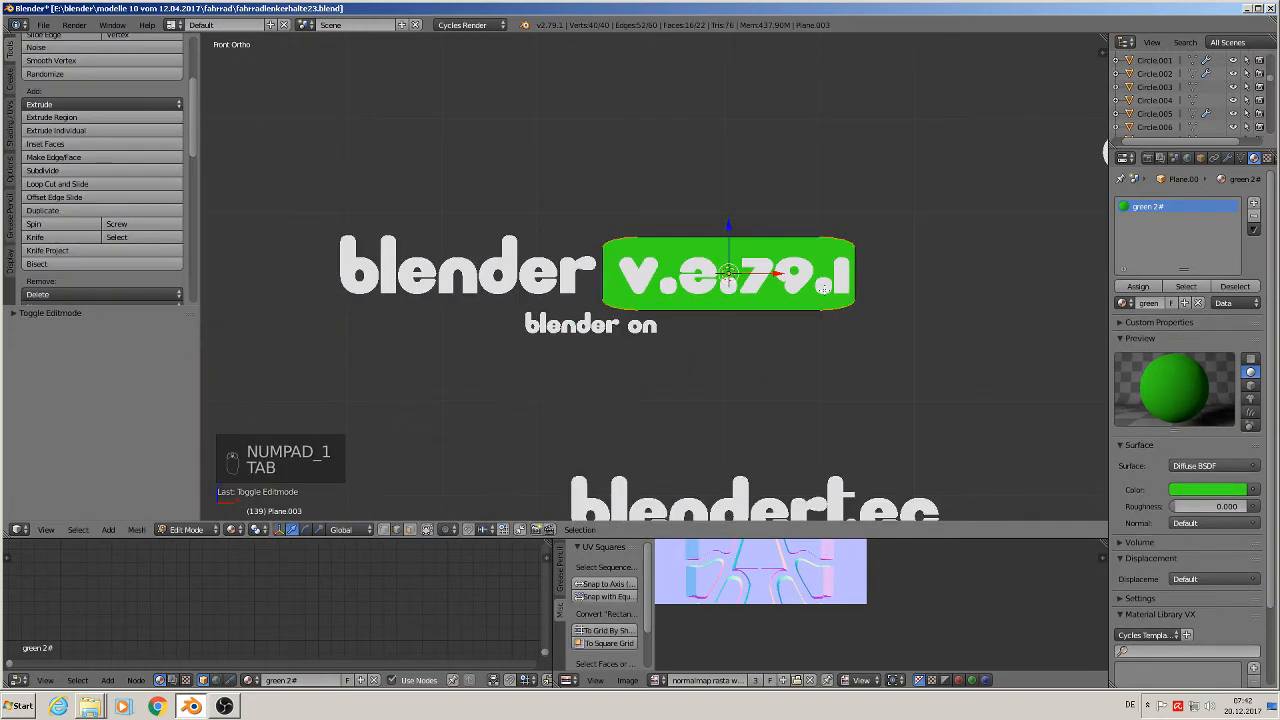
pyautogui.press('a')
pyautogui.press('a')
pyautogui.scroll(-2, 803, 298)
pyautogui.press('a')
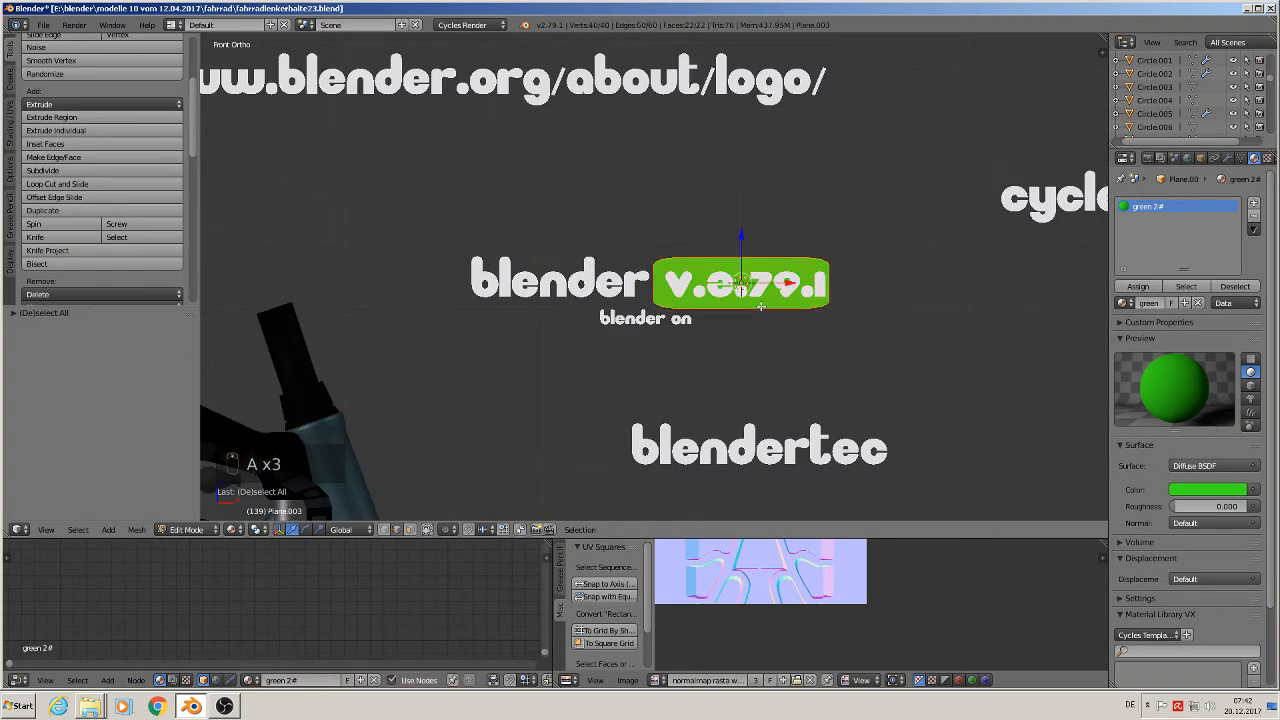
pyautogui.press('a')
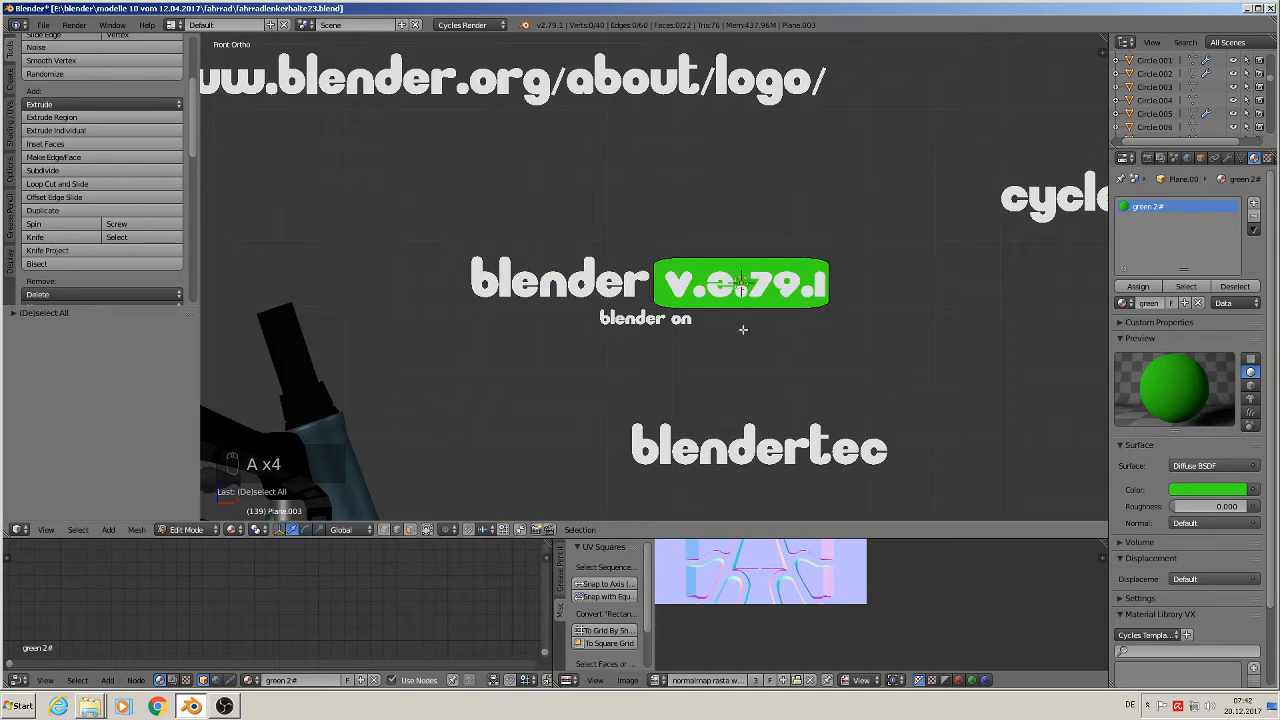
pyautogui.press('Tab')
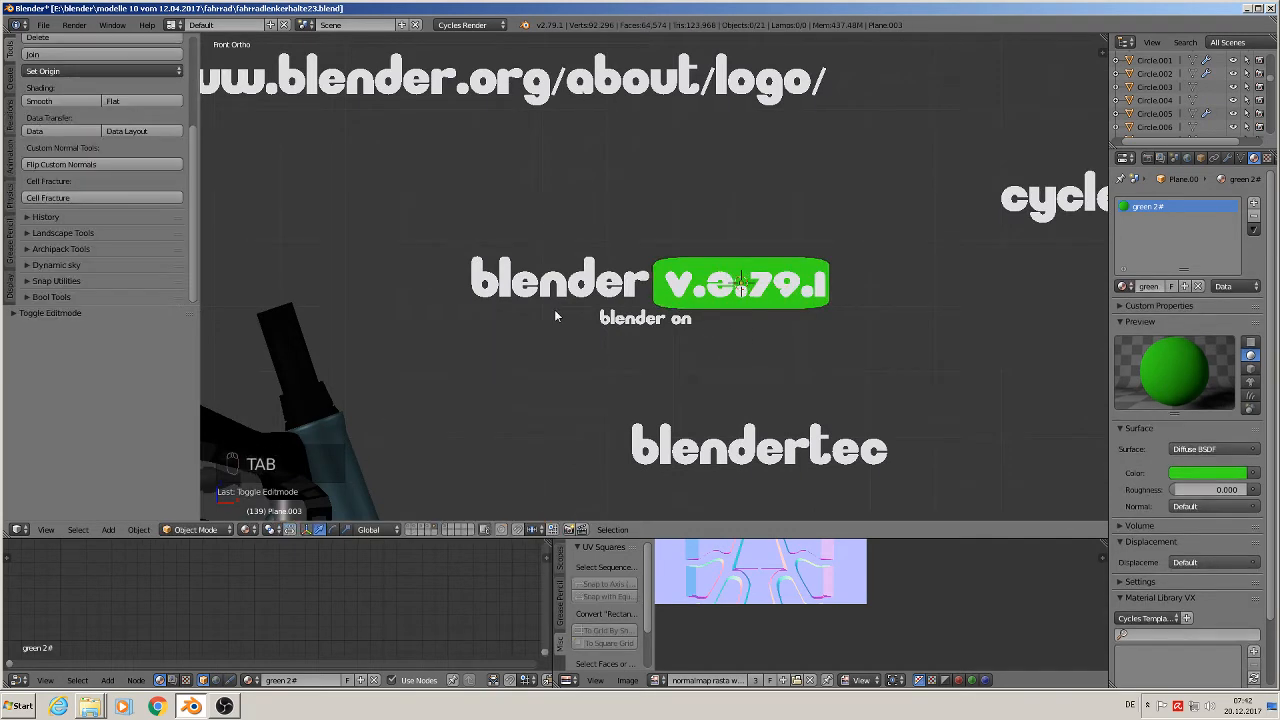
pyautogui.press('a')
pyautogui.press('a')
pyautogui.press('a')
pyautogui.scroll(-2, 684, 330)
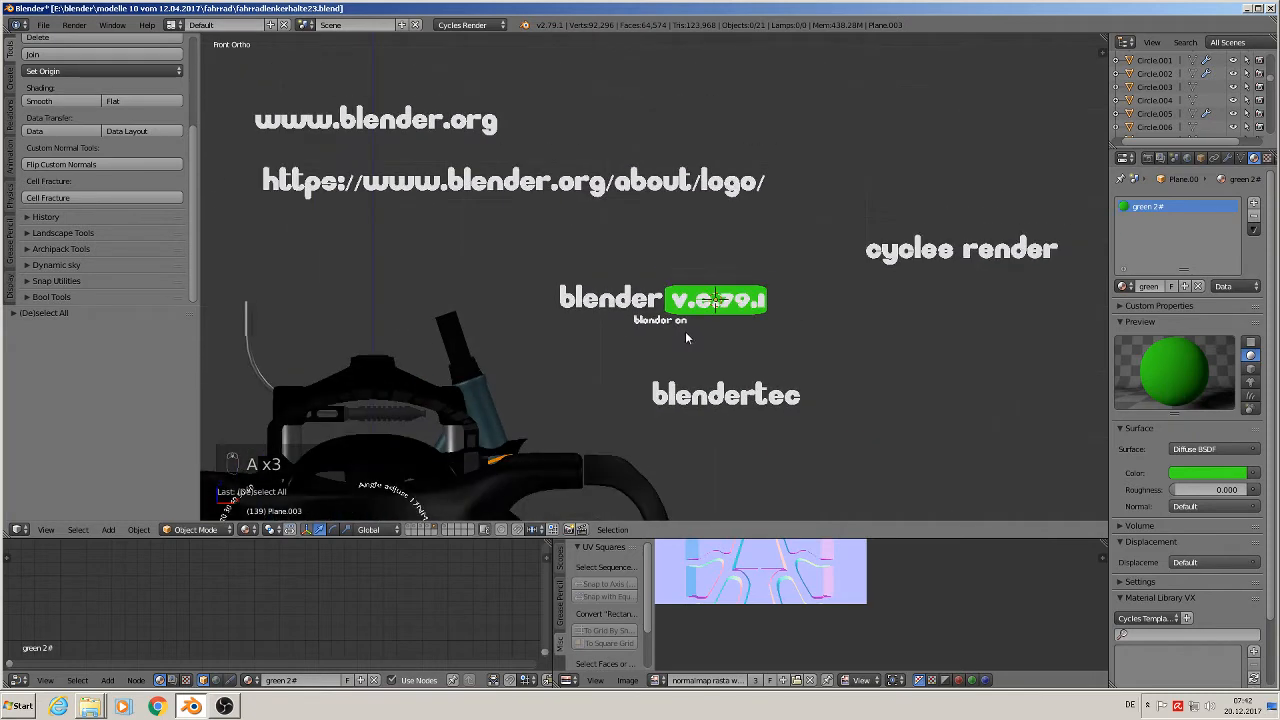
# Save the changes to the current file, fahradlenkerhalte23.blend
pyautogui.keyDown('shift'); pyautogui.moveTo(841, 297); pyautogui.dragTo(669, 295, button='middle'); pyautogui.keyUp('shift')
pyautogui.keyDown('shift'); pyautogui.moveTo(583, 391); pyautogui.dragTo(733, 276, button='middle'); pyautogui.keyUp('shift')
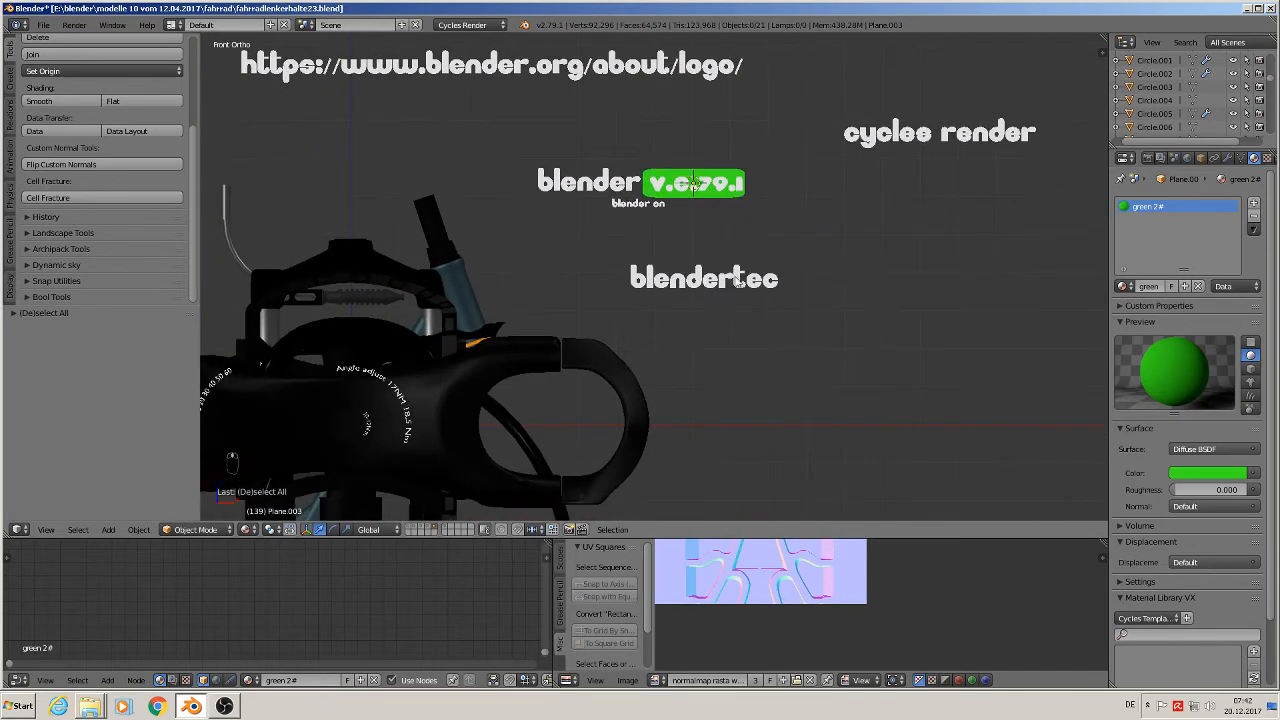
pyautogui.click(43, 24)
pyautogui.click(76, 131)
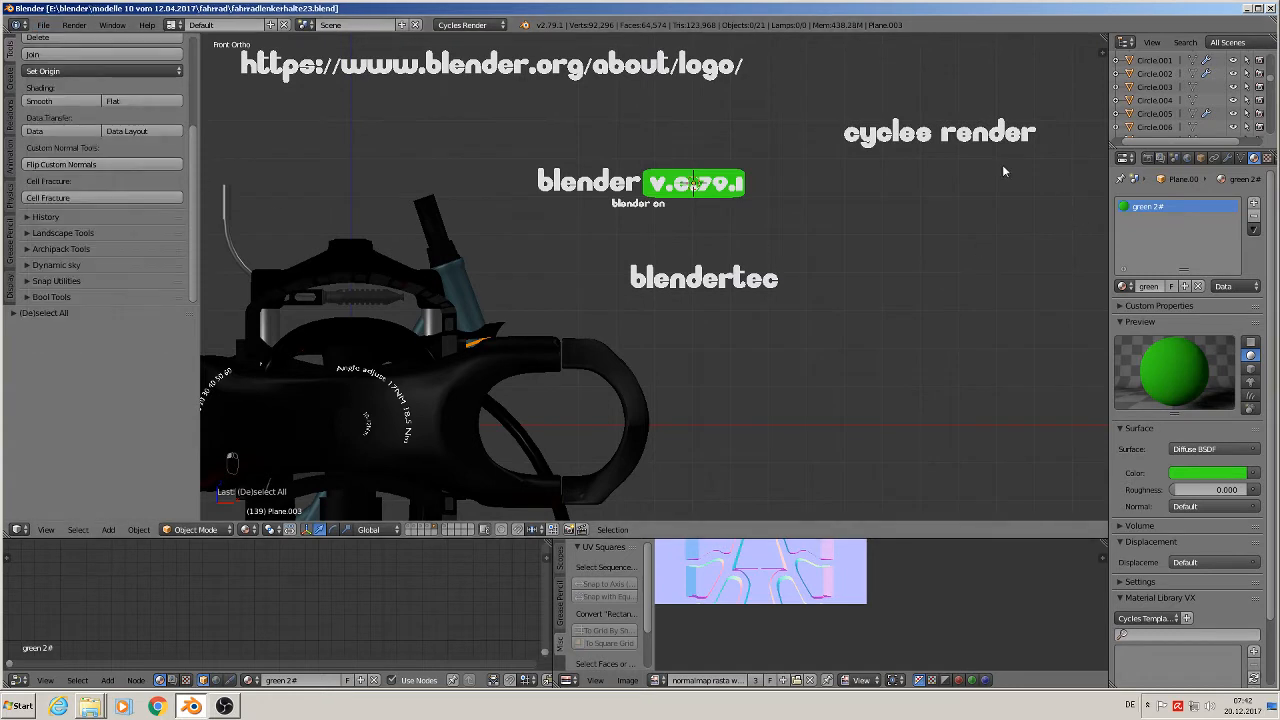
# Examine the lettering and red badge on the front fork in the bicycle reference photo, and check the neighbouring layer
pyautogui.click(246, 530)
pyautogui.click(410, 527)
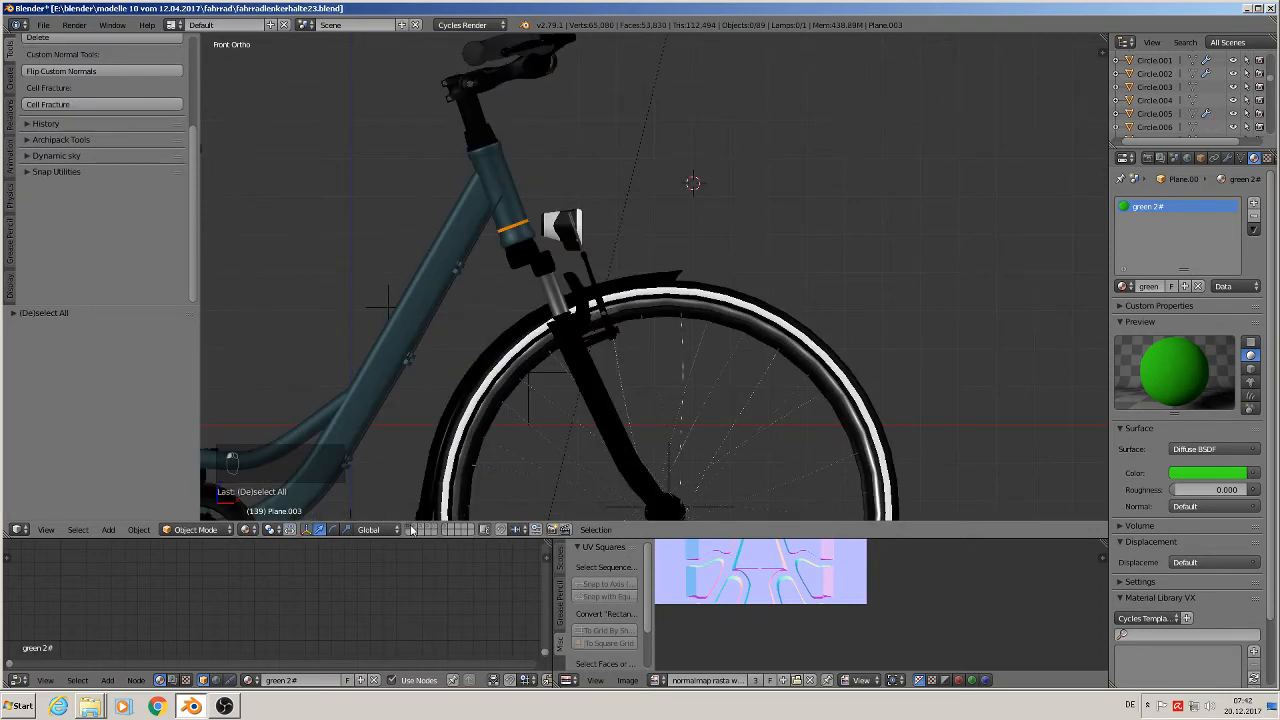
pyautogui.scroll(-8, 511, 434)
pyautogui.keyDown('shift'); pyautogui.moveTo(335, 288); pyautogui.dragTo(722, 345, button='middle'); pyautogui.keyUp('shift')
pyautogui.scroll(8, 720, 345)
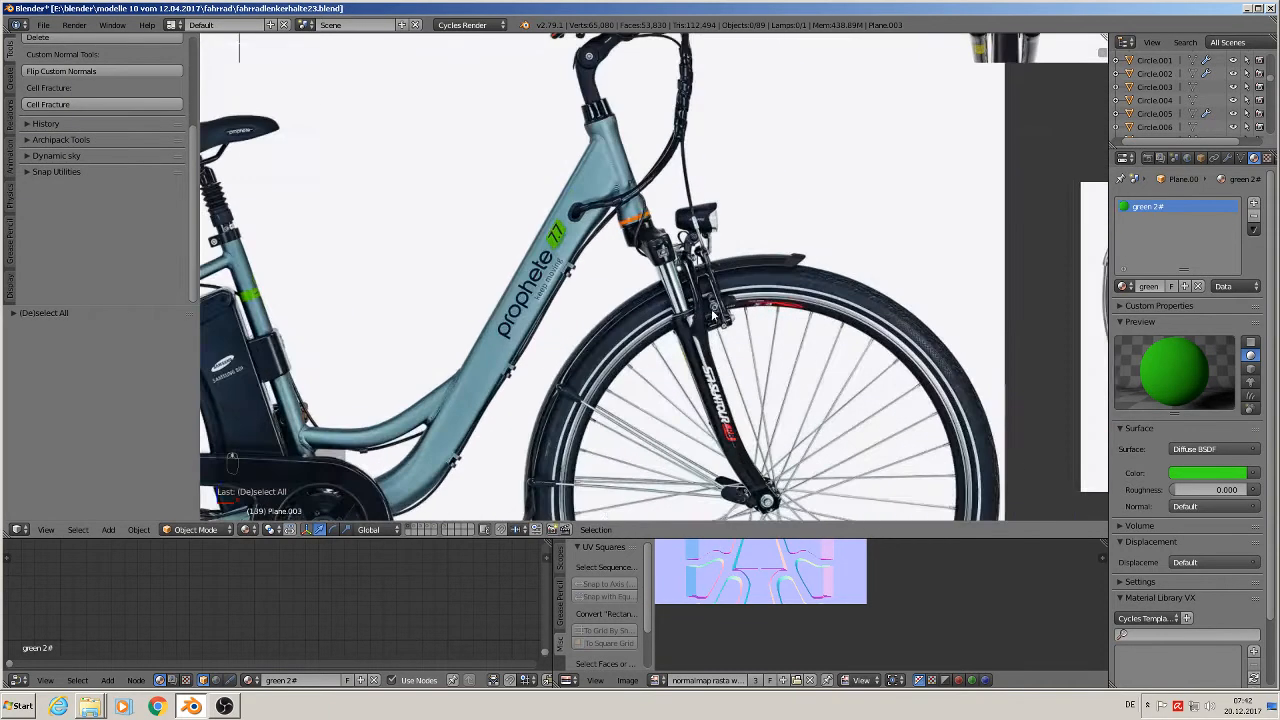
pyautogui.scroll(7, 730, 445)
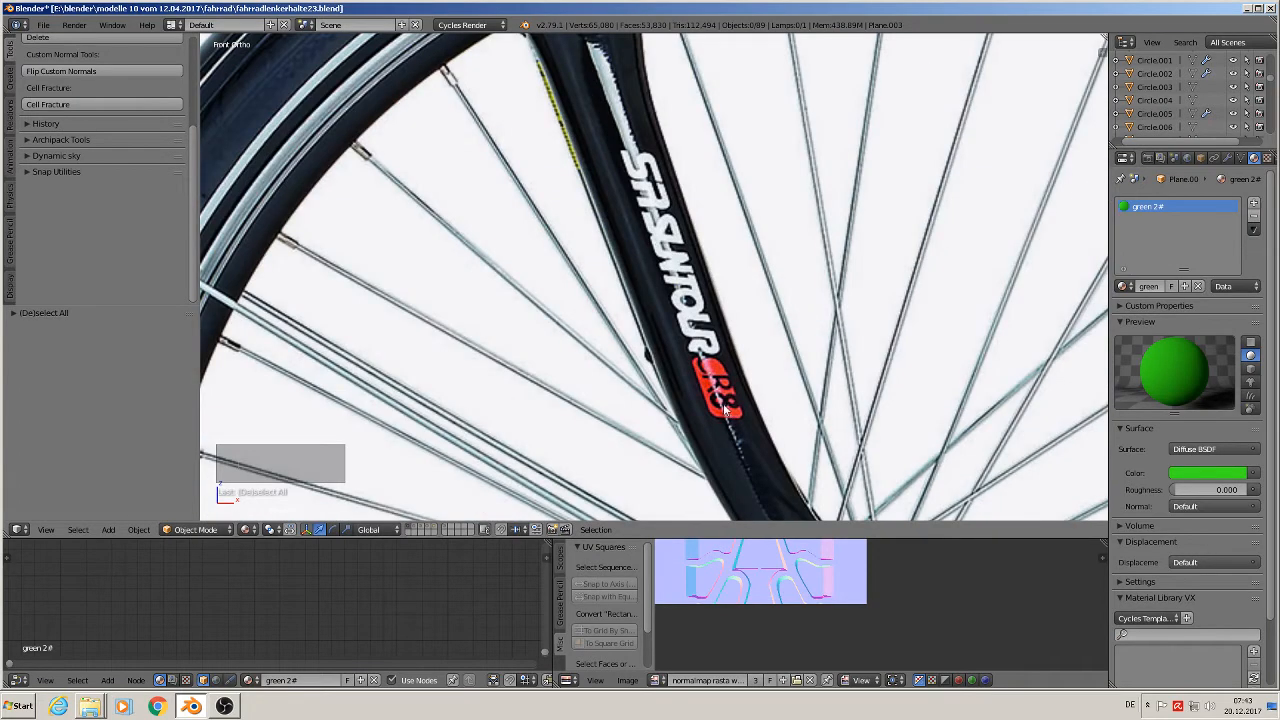
pyautogui.scroll(-4, 720, 414)
pyautogui.scroll(-5, 745, 439)
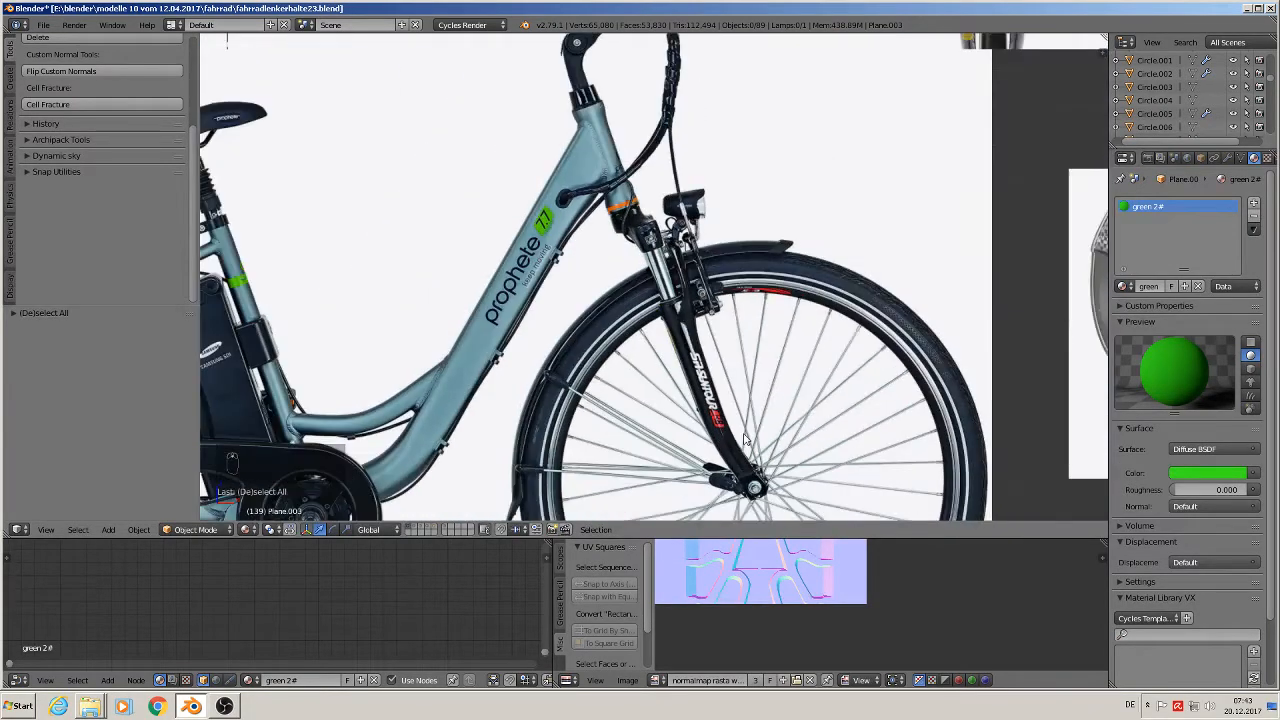
pyautogui.scroll(2, 490, 439)
pyautogui.click(448, 529)
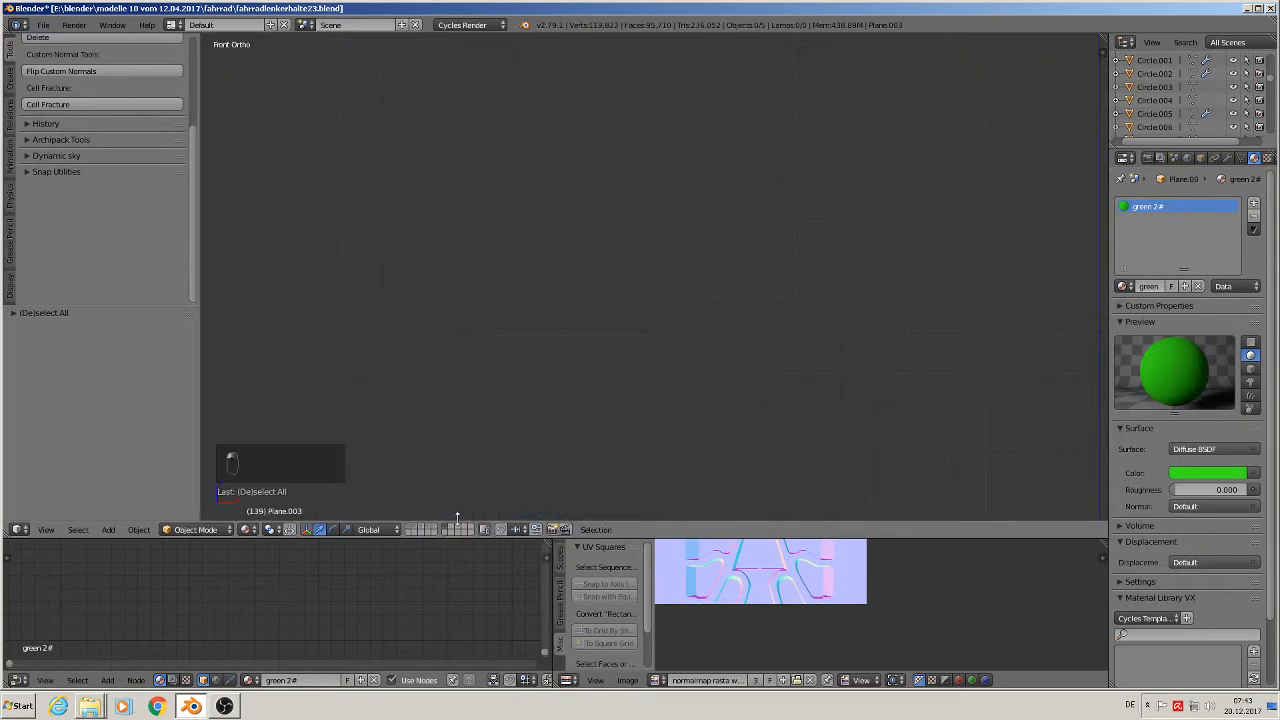
pyautogui.scroll(-14, 783, 374)
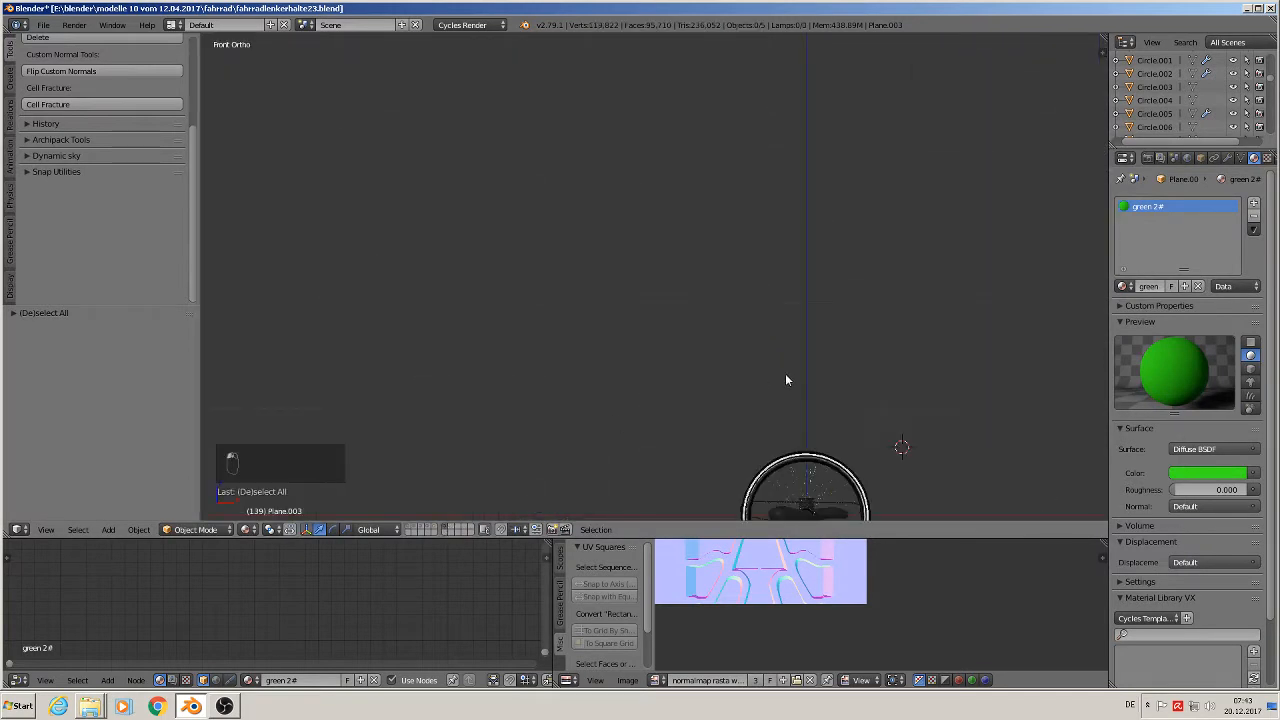
# Return to the lettering layer and add a plane just right of the "cycles render" text, rotated 90 degrees about X
pyautogui.click(437, 529)
pyautogui.keyDown('shift'); pyautogui.moveTo(847, 428); pyautogui.dragTo(643, 283, button='middle'); pyautogui.keyUp('shift')
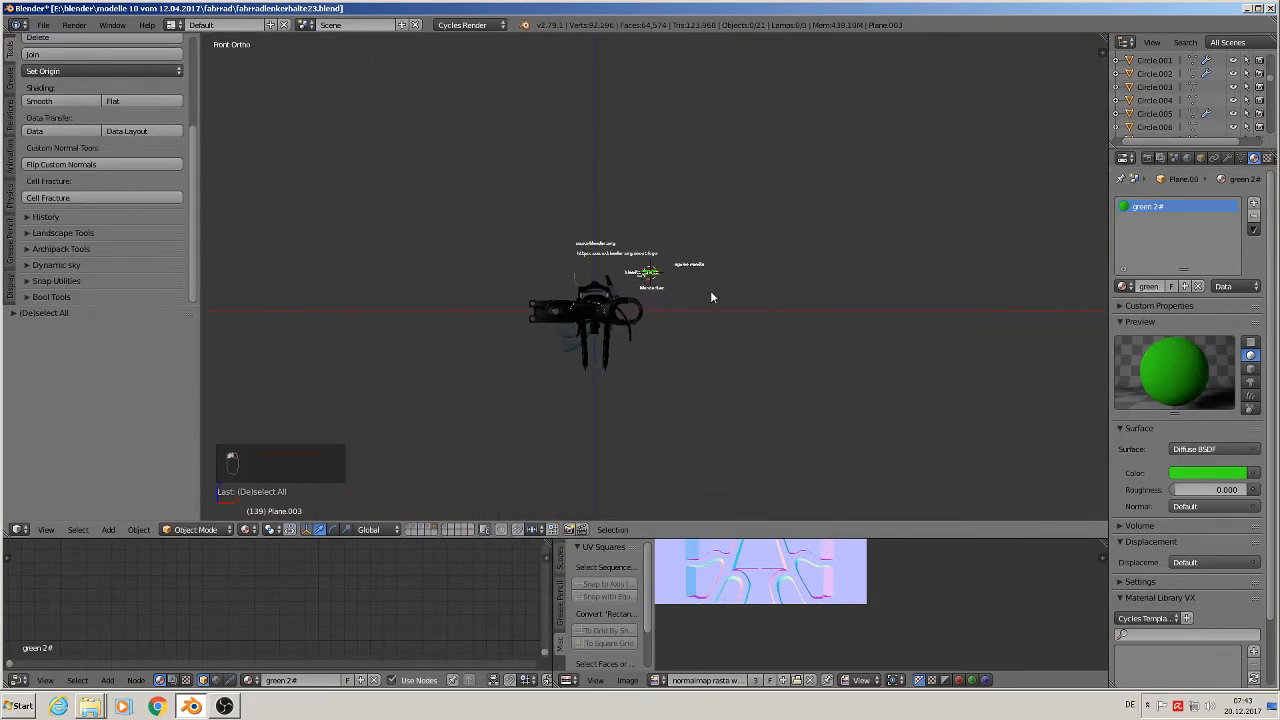
pyautogui.scroll(10, 710, 290)
pyautogui.keyDown('shift'); pyautogui.moveTo(675, 235); pyautogui.dragTo(694, 296, button='middle'); pyautogui.keyUp('shift')
pyautogui.scroll(4, 684, 302)
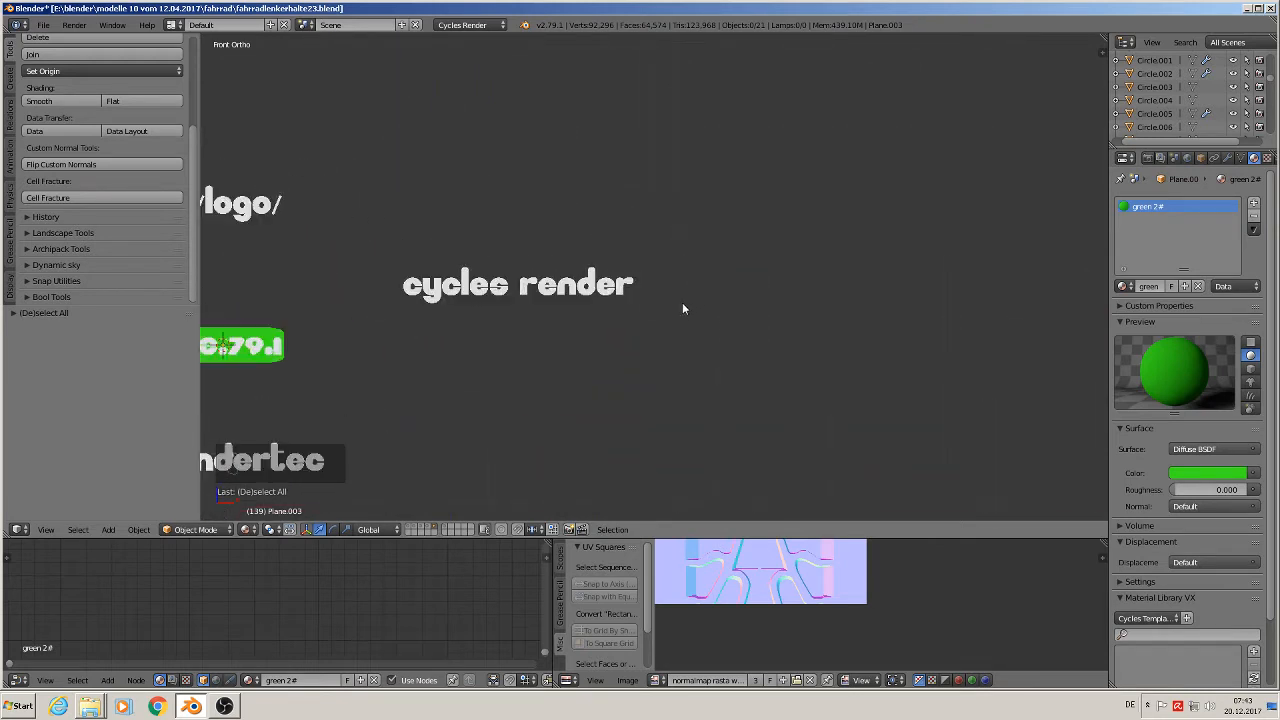
pyautogui.click(108, 529)
pyautogui.moveTo(125, 515)
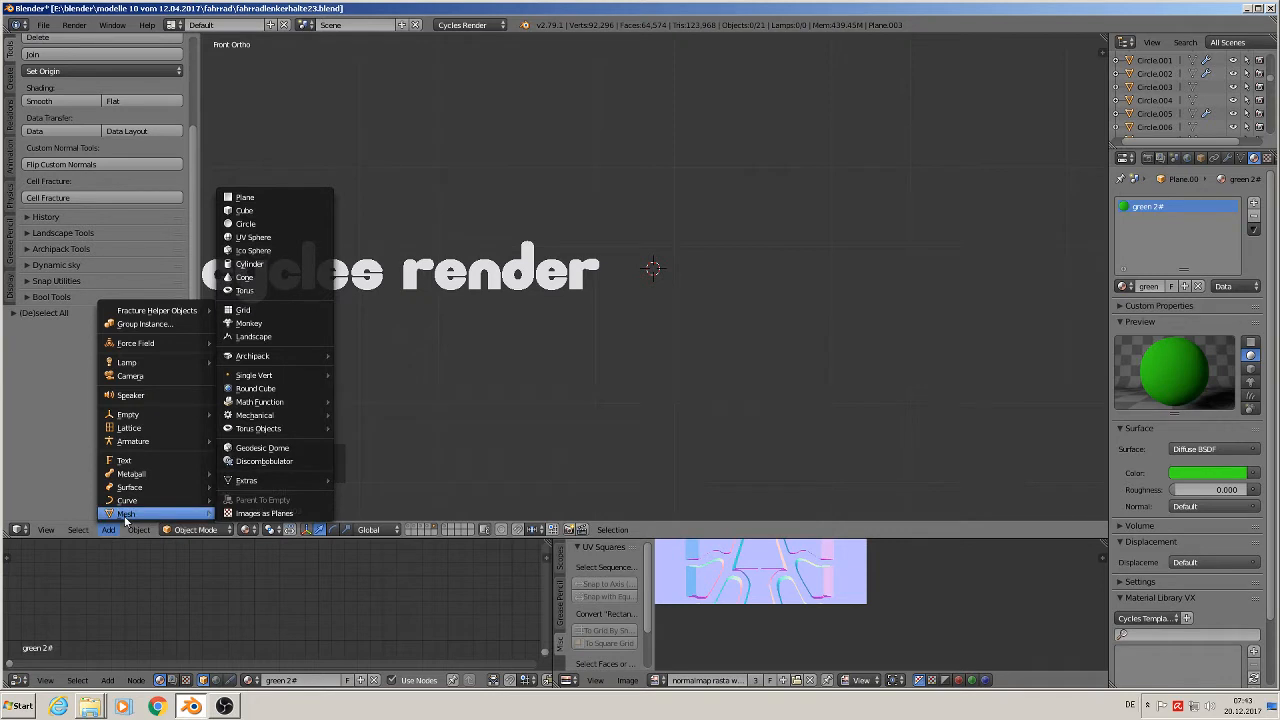
pyautogui.click(276, 199)
pyautogui.press('r')
pyautogui.press('x')
pyautogui.press('9')
pyautogui.press('0')
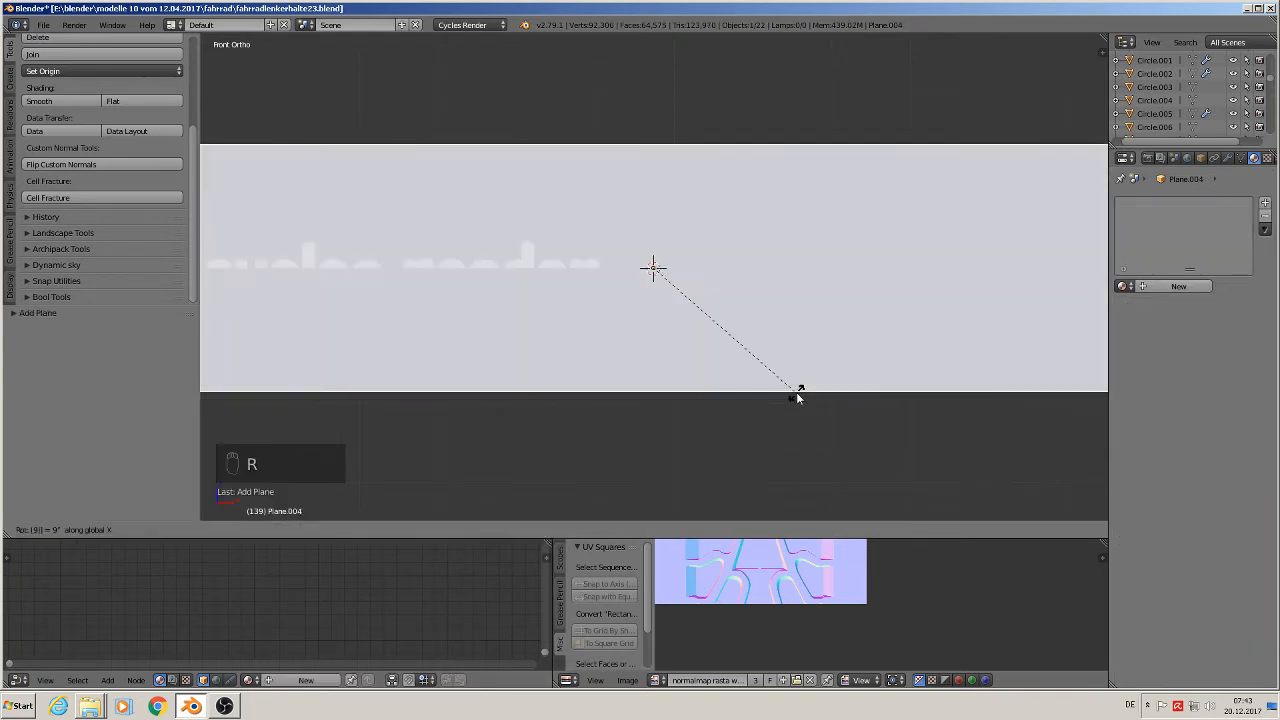
pyautogui.click(796, 397)
# Scale the plane down to the text's height, widen it along X into a rectangle, and place it just past "render"
pyautogui.press('s')
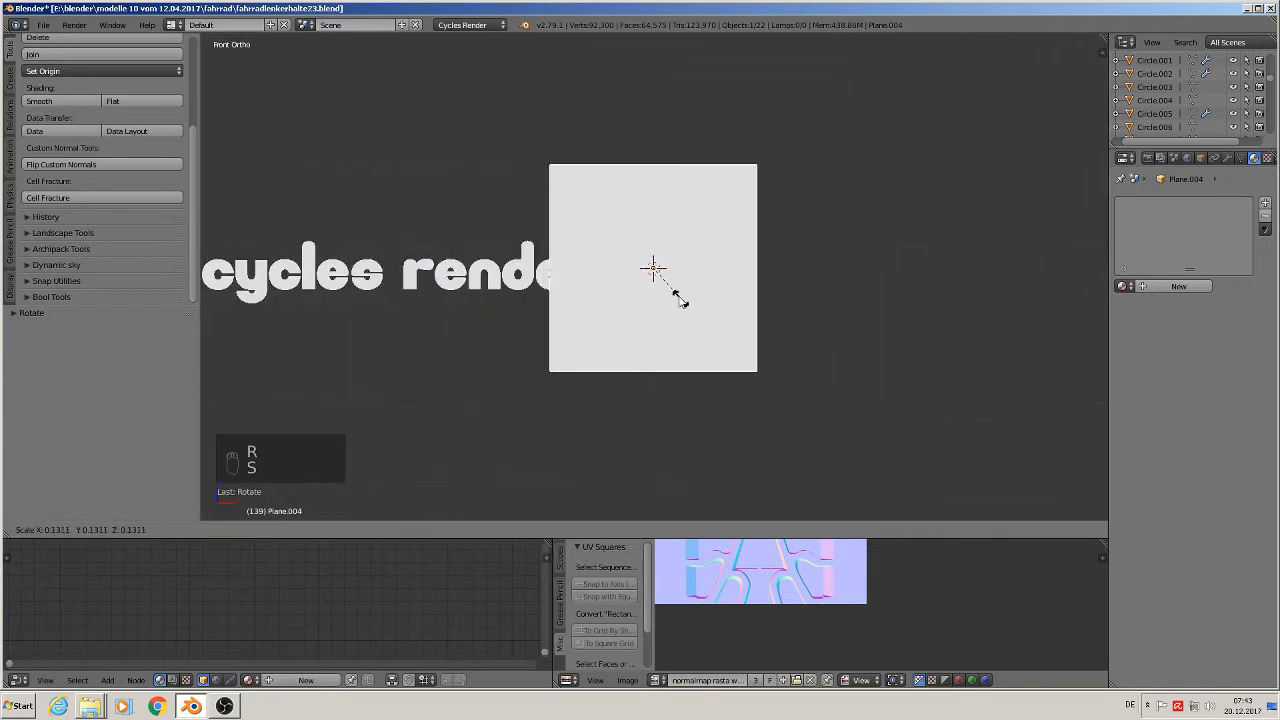
pyautogui.click(651, 284)
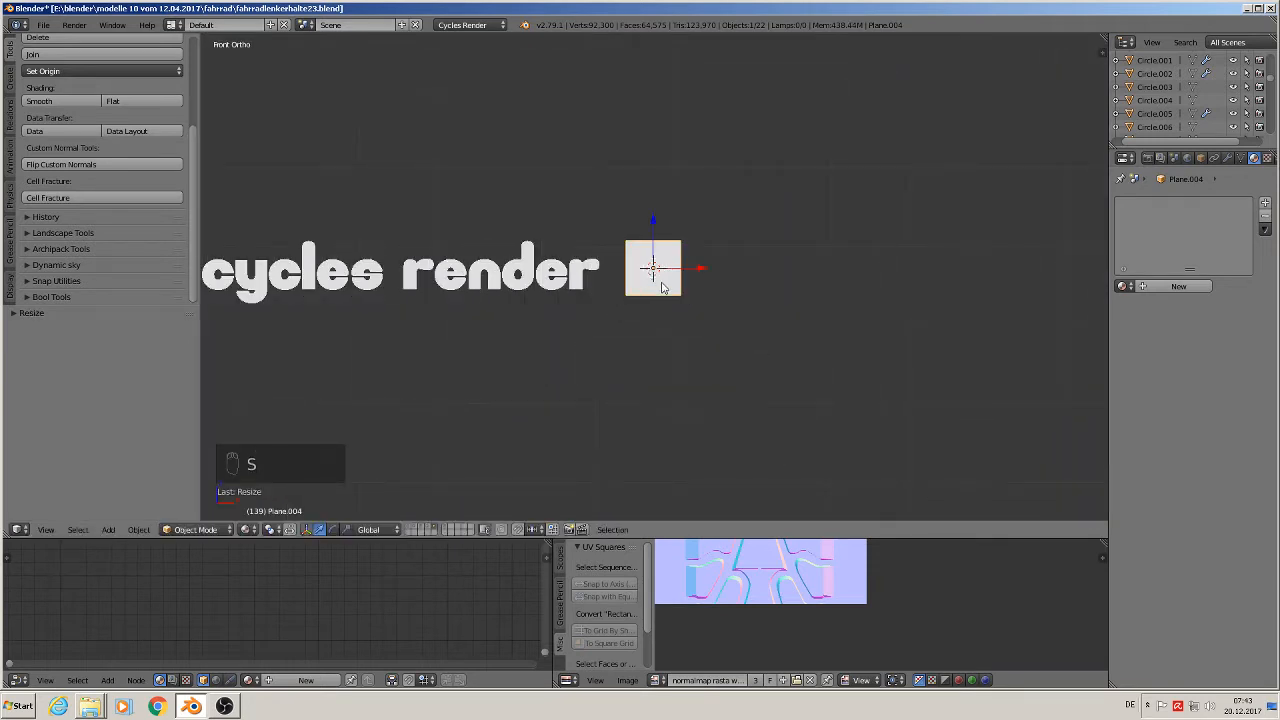
pyautogui.press('s')
pyautogui.press('x')
pyautogui.click(788, 317)
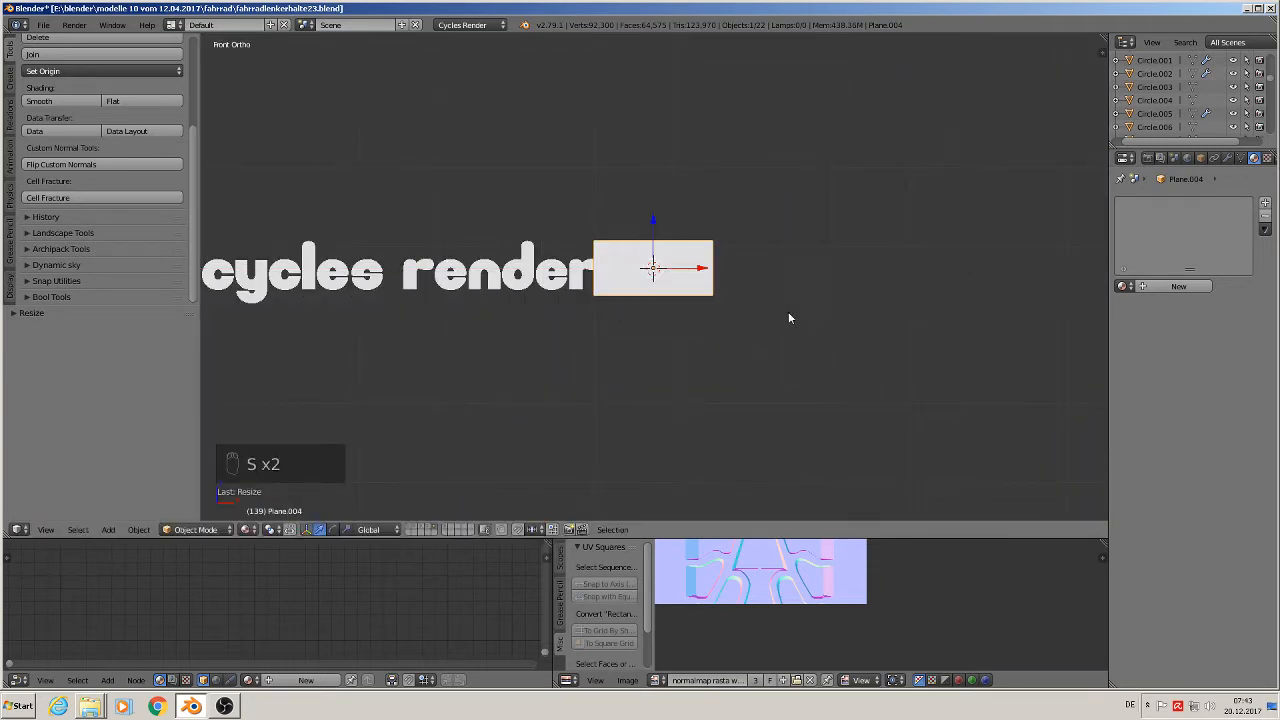
pyautogui.moveTo(703, 270); pyautogui.dragTo(719, 276)
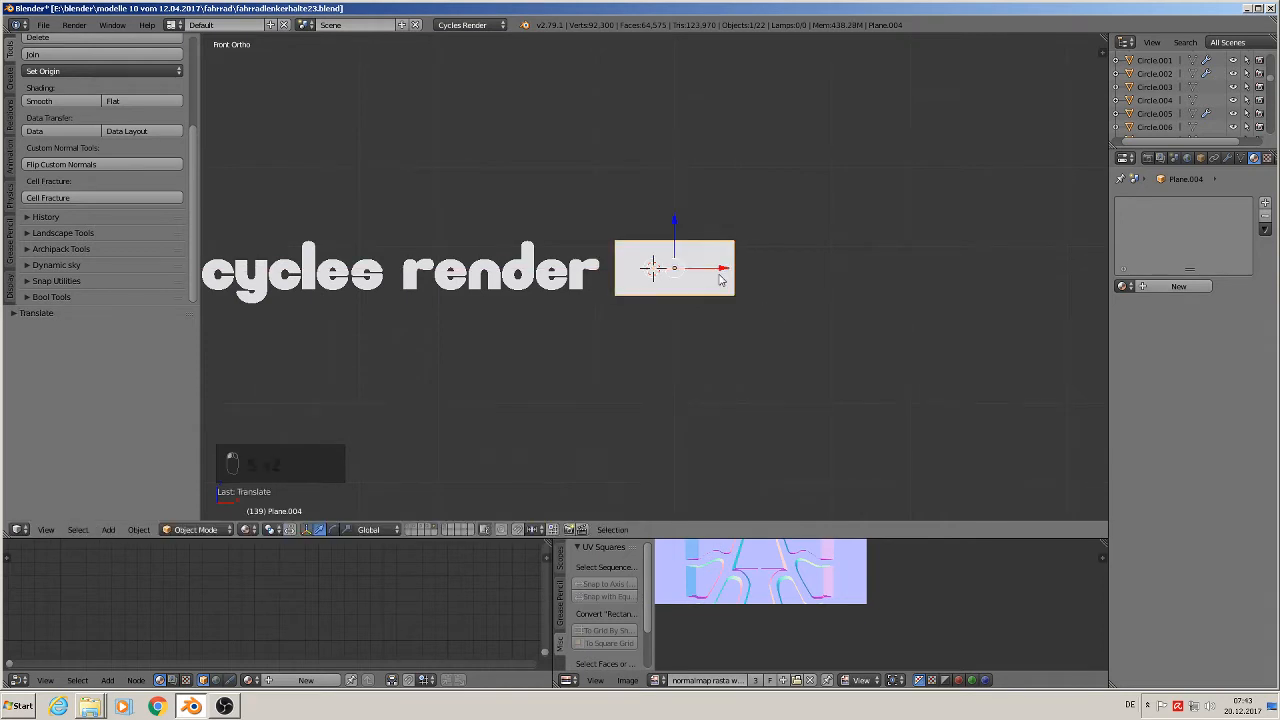
# Extrude the rectangle's face backwards along Y to turn it into a thin block
pyautogui.press('Tab')
pyautogui.scroll(2, 654, 266)
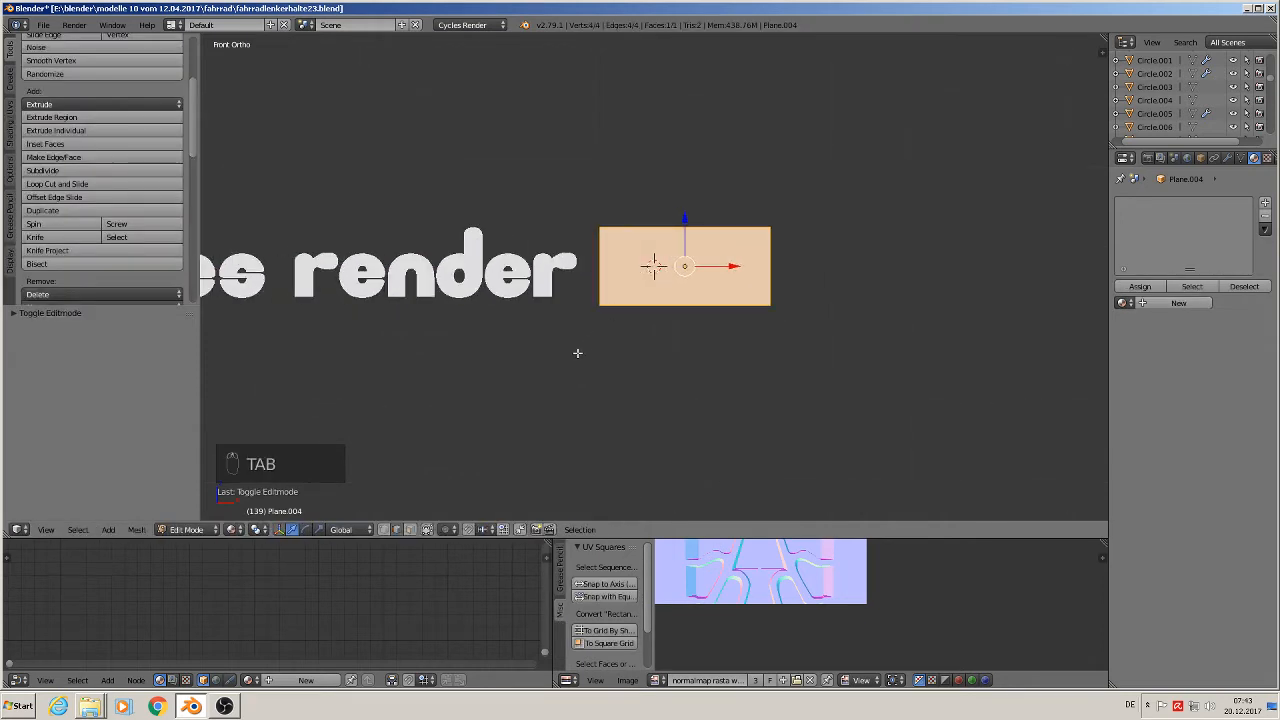
pyautogui.rightClick(803, 480)
pyautogui.moveTo(803, 480); pyautogui.dragTo(670, 300, button='middle')
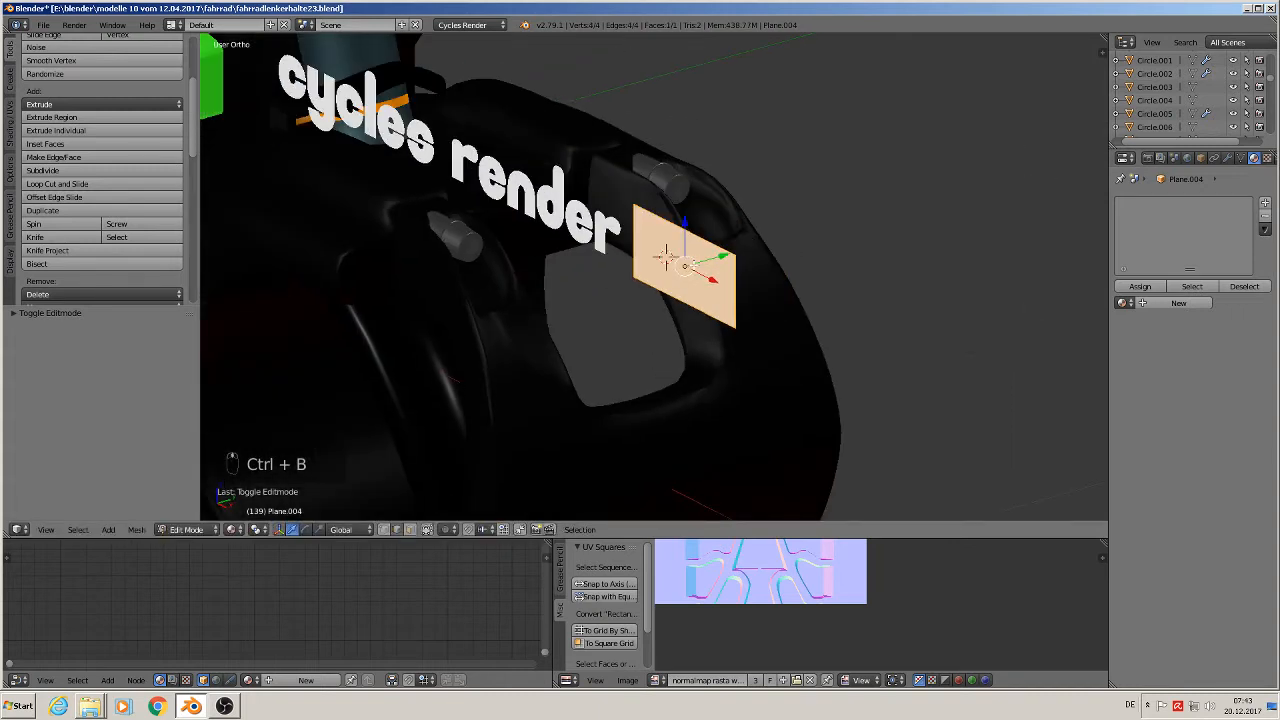
pyautogui.press('e')
pyautogui.rightClick(665, 258)
pyautogui.press('g')
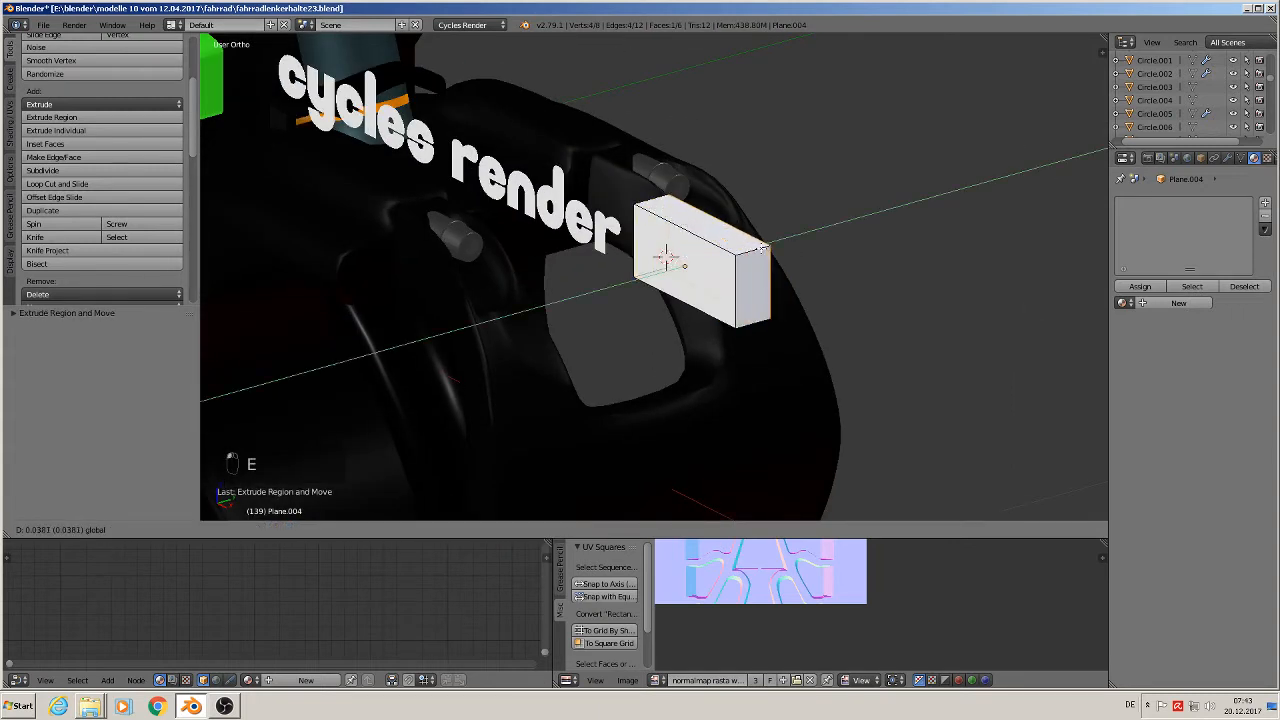
pyautogui.click(733, 323)
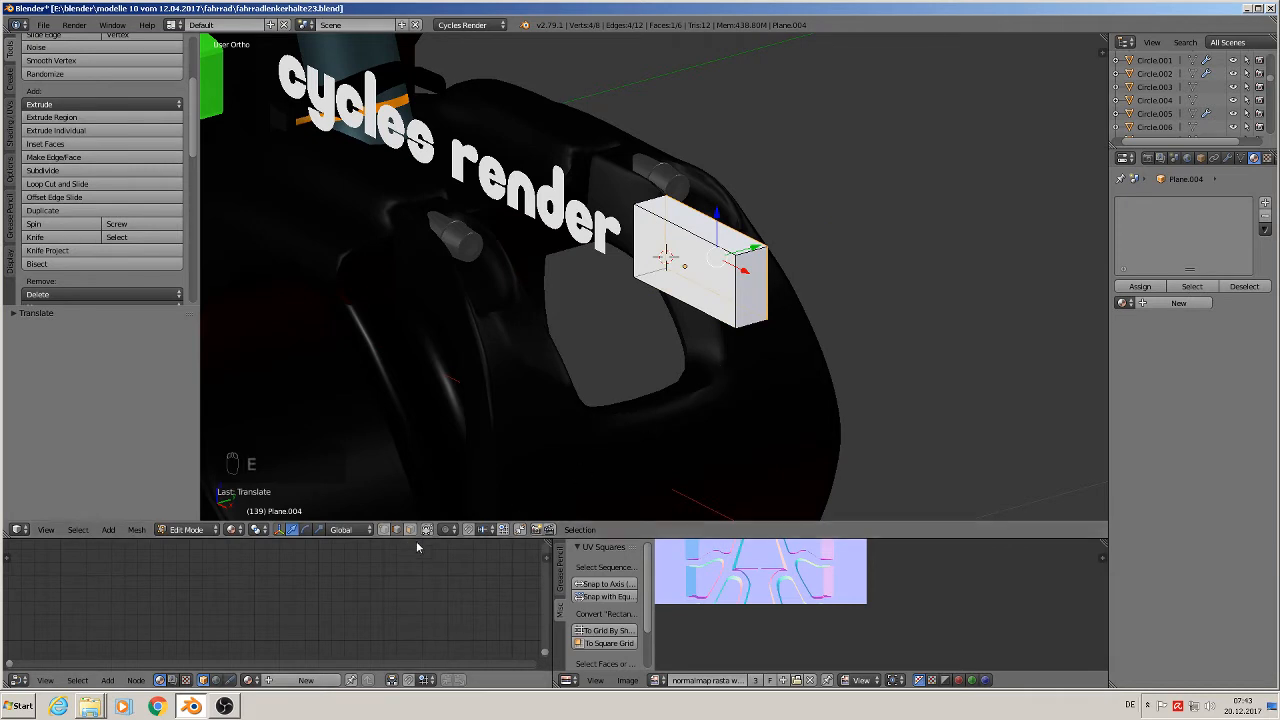
# Cut two evenly spaced vertical edge loops around the block beside "cycles render"
pyautogui.rightClick(756, 245)
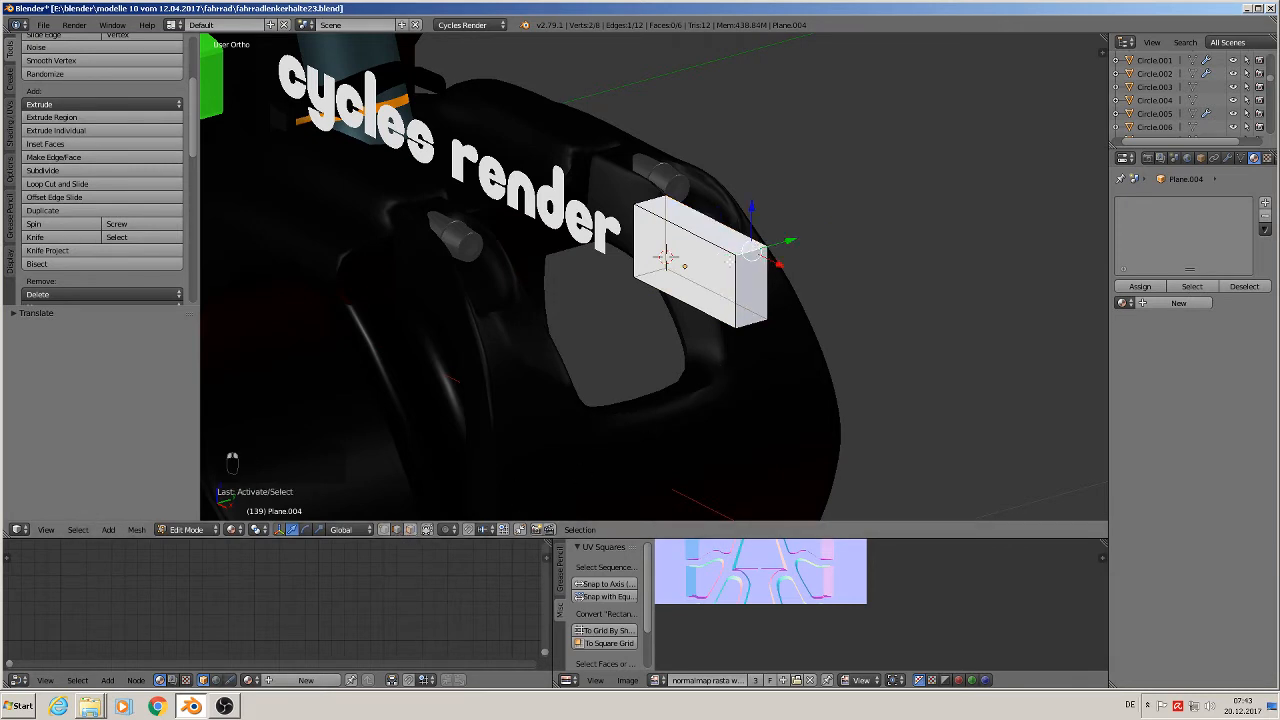
pyautogui.moveTo(730, 262); pyautogui.dragTo(826, 266, button='middle')
pyautogui.scroll(-1, 826, 266)
pyautogui.scroll(1, 677, 274)
pyautogui.hotkey('ctrl', 'r')
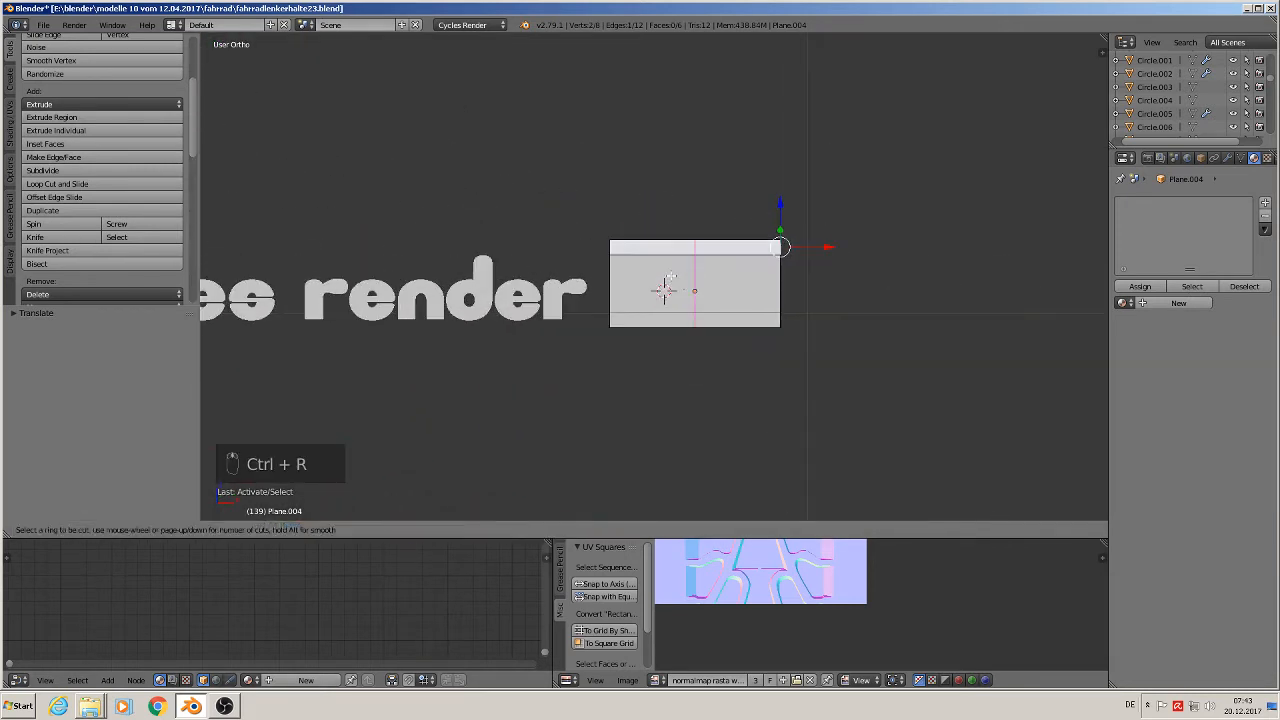
pyautogui.scroll(1, 669, 277)
pyautogui.click(669, 277)
pyautogui.rightClick(669, 277)
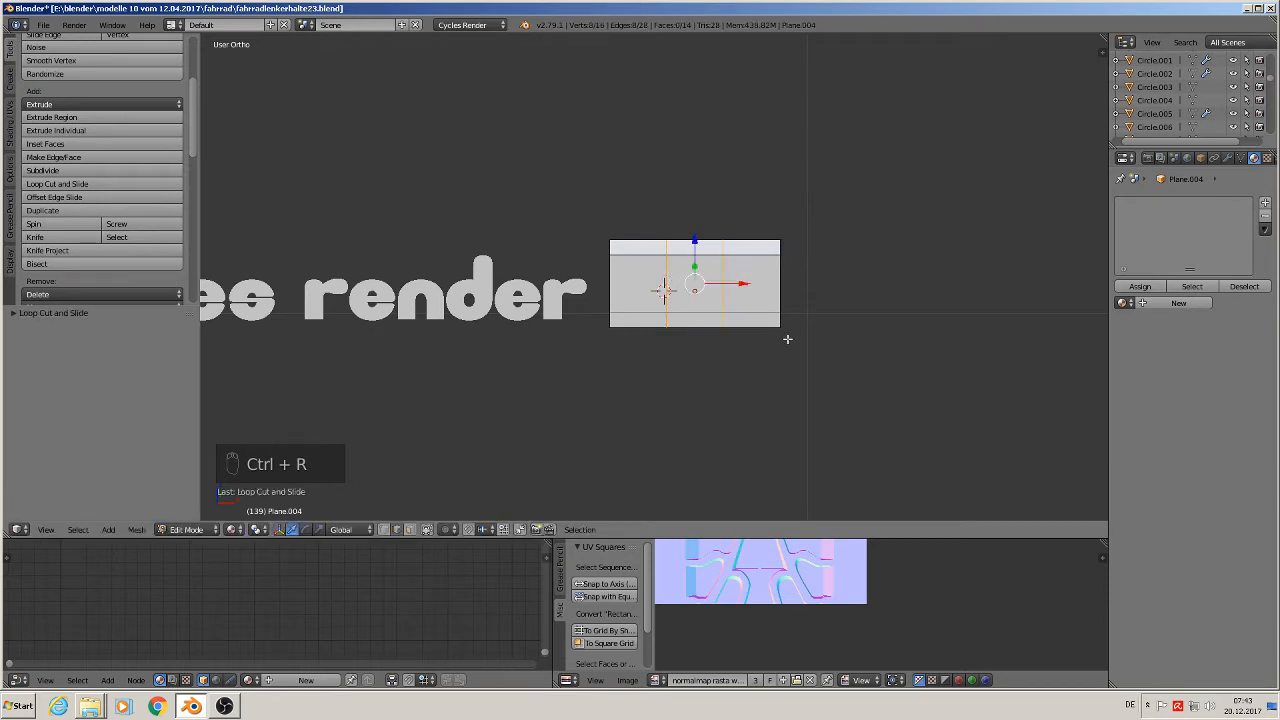
# Spread the two vertical loops towards the block's ends by scaling them about 1.98 along X
pyautogui.press('s')
pyautogui.press('x')
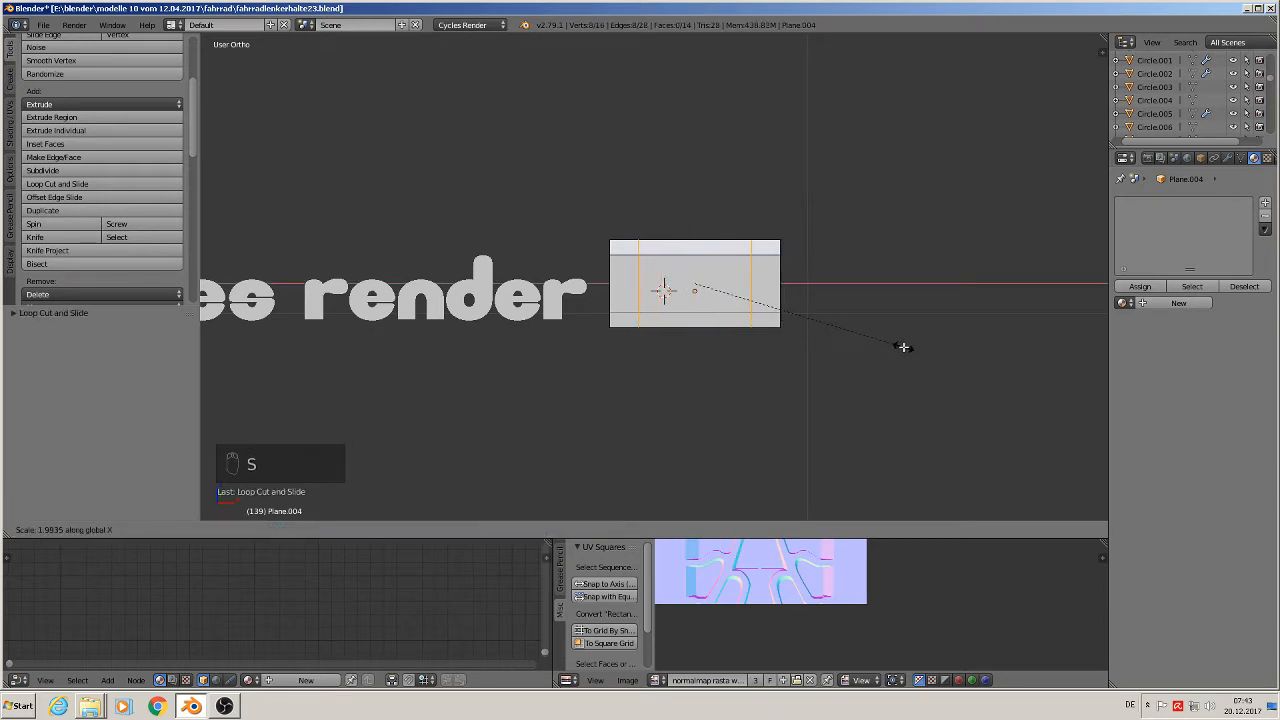
pyautogui.click(903, 347)
pyautogui.scroll(1, 650, 293)
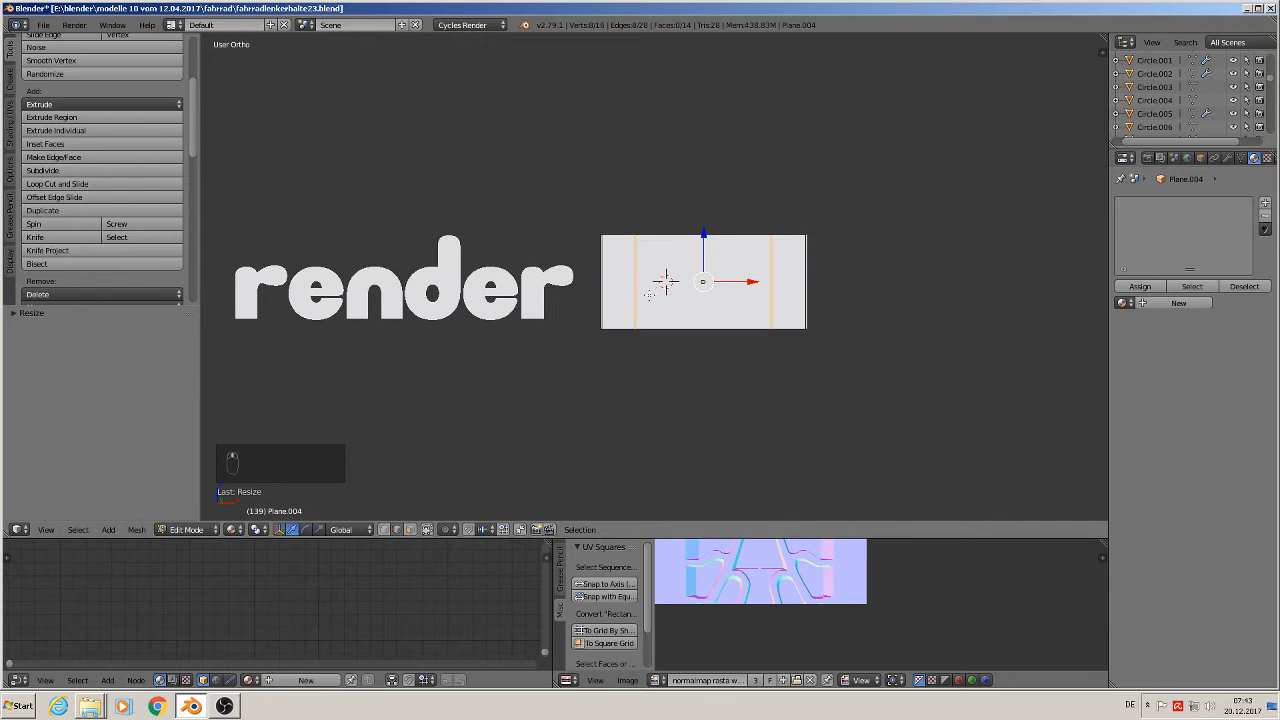
# Cut two evenly spaced horizontal edge loops around the block
pyautogui.hotkey('ctrl', 'r')
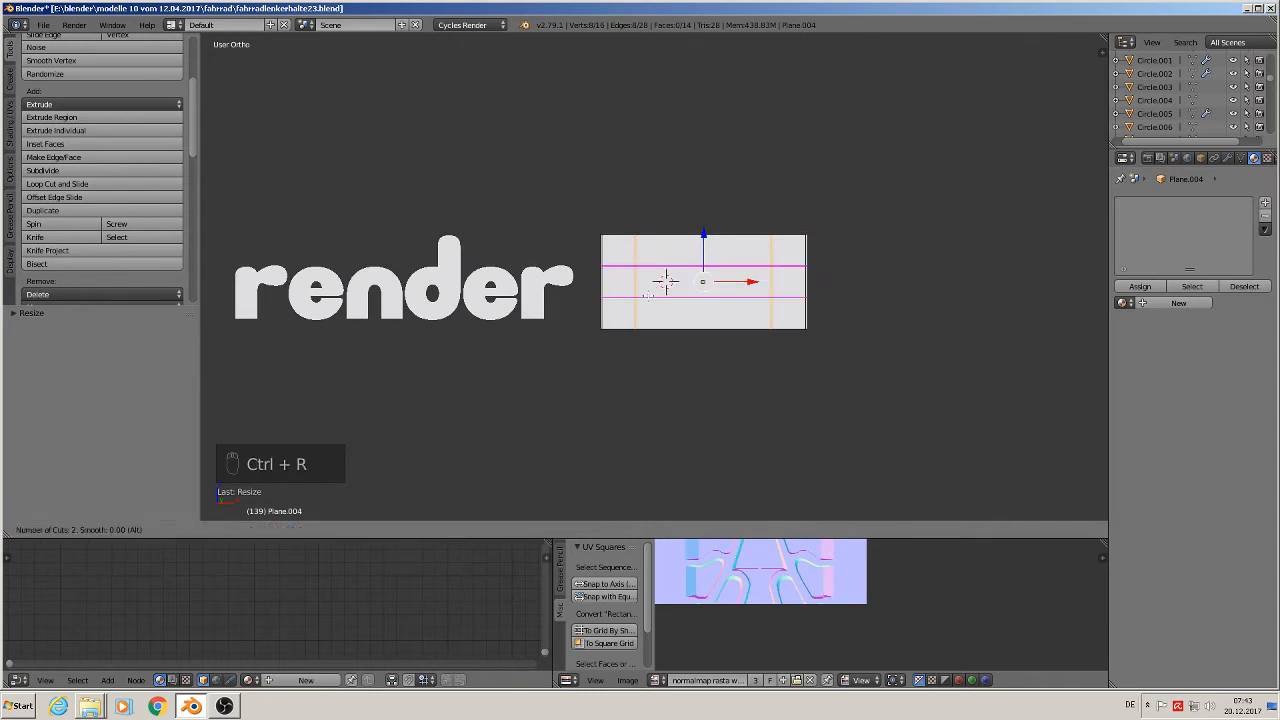
pyautogui.click(648, 295)
pyautogui.click(648, 295)
pyautogui.moveTo(648, 295); pyautogui.dragTo(720, 308, button='middle')
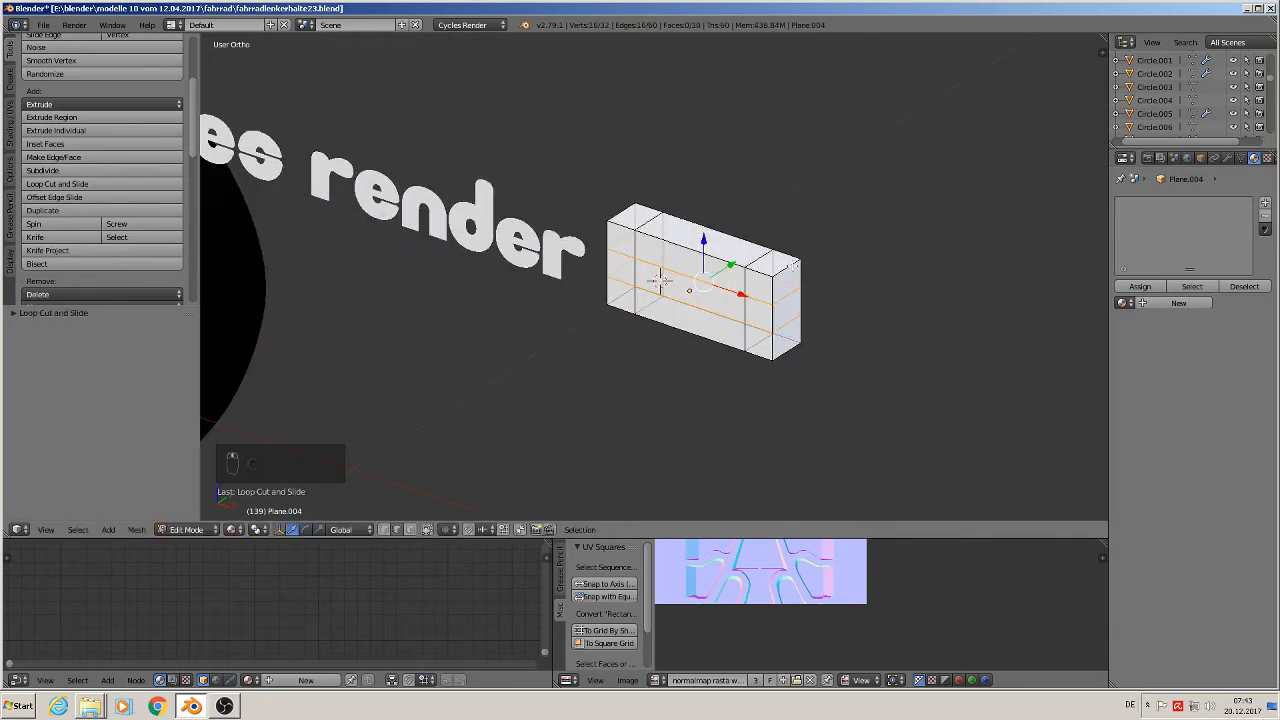
# Bevel the block's four short corner edges with an offset of about 0.65 and 4 segments
pyautogui.rightClick(787, 267)
pyautogui.keyDown('shift'); pyautogui.rightClick(793, 351); pyautogui.keyUp('shift')
pyautogui.keyDown('shift'); pyautogui.rightClick(631, 208); pyautogui.keyUp('shift')
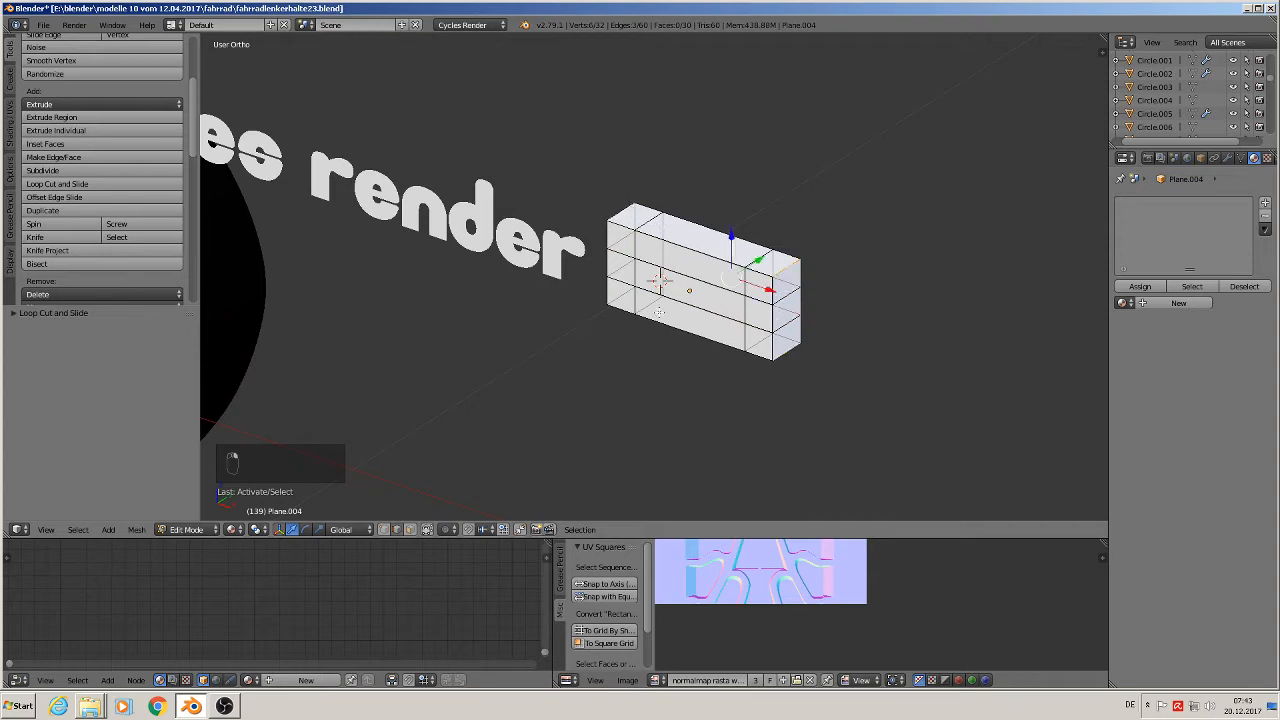
pyautogui.moveTo(660, 312); pyautogui.dragTo(820, 260, button='middle')
pyautogui.keyDown('shift'); pyautogui.rightClick(618, 346); pyautogui.keyUp('shift')
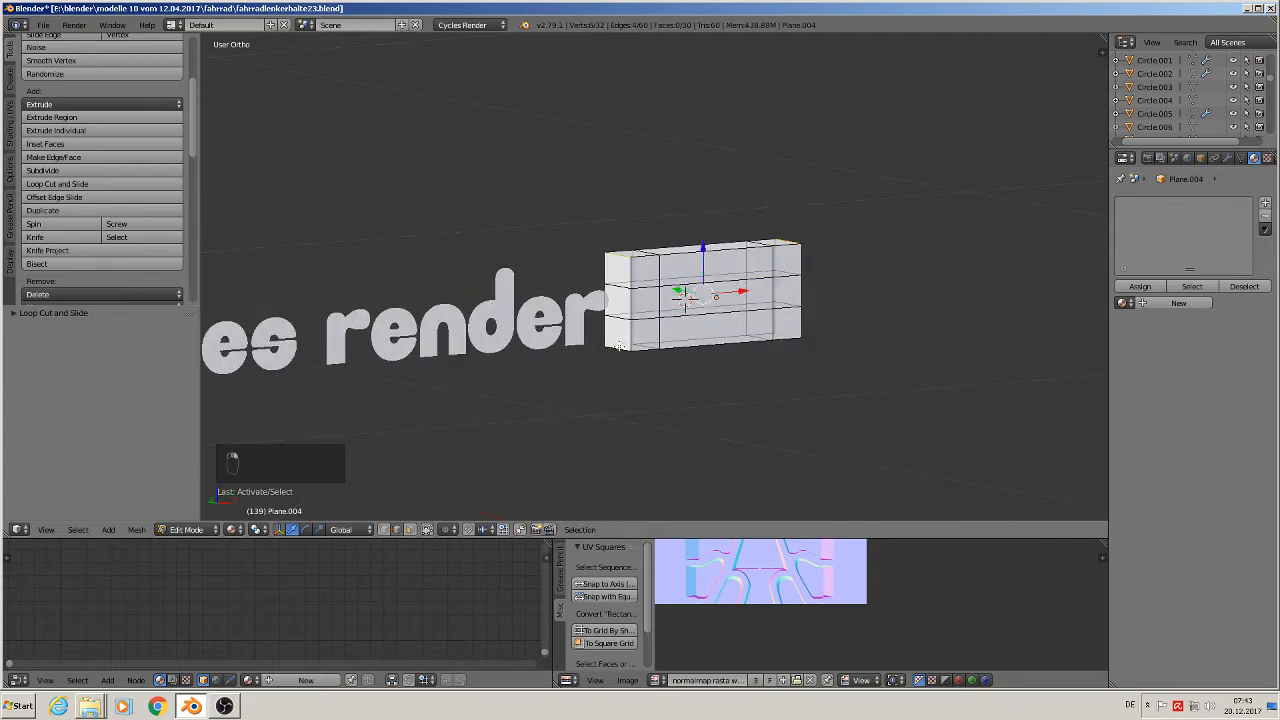
pyautogui.keyDown('shift'); pyautogui.rightClick(619, 351); pyautogui.keyUp('shift')
pyautogui.scroll(4, 622, 380)
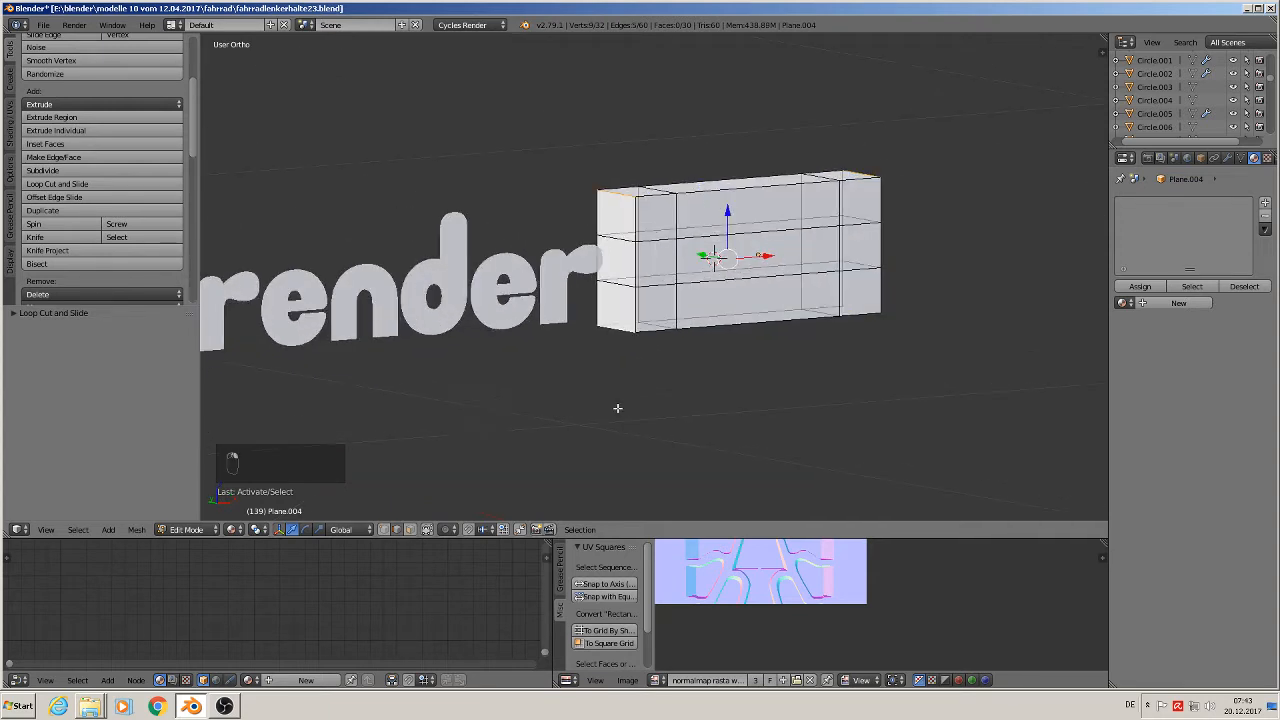
pyautogui.keyDown('shift'); pyautogui.rightClick(626, 286); pyautogui.keyUp('shift')
pyautogui.press('KP_5')
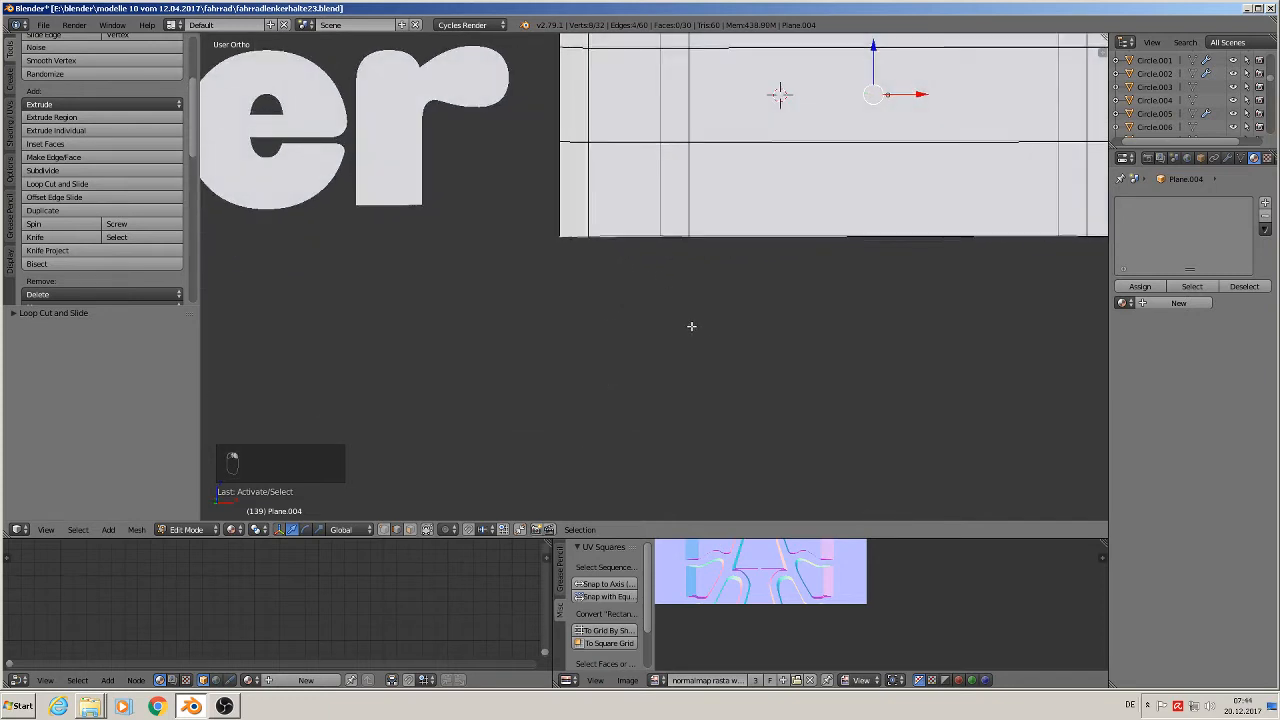
pyautogui.scroll(-5, 700, 340)
pyautogui.moveTo(840, 340); pyautogui.dragTo(866, 329, button='middle')
pyautogui.hotkey('ctrl', 'b')
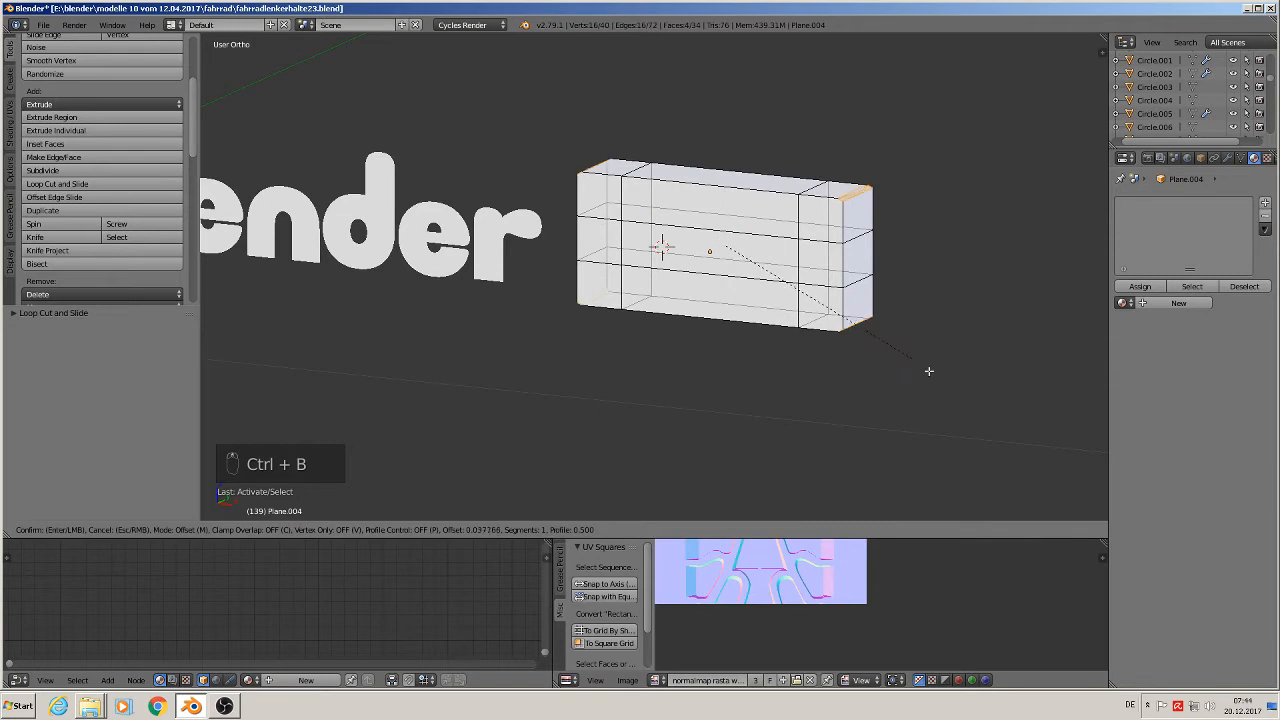
pyautogui.scroll(3, 915, 175)
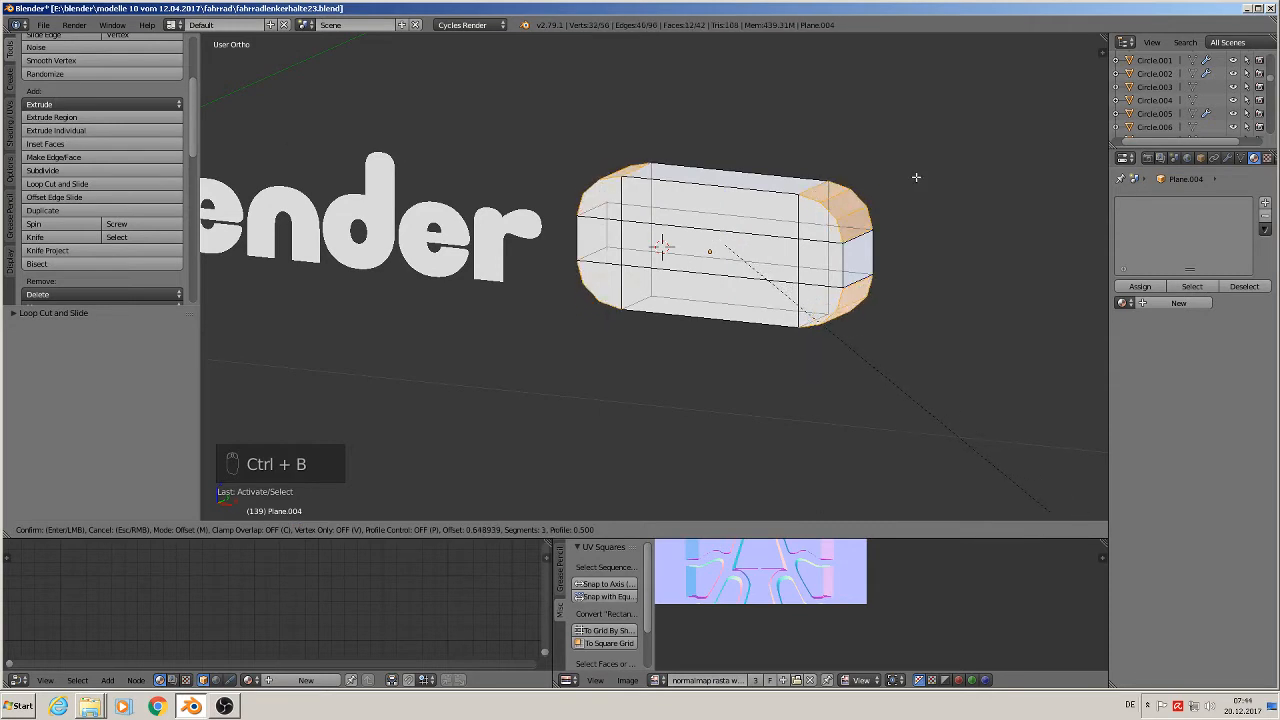
pyautogui.click(914, 177)
pyautogui.click(913, 178)
pyautogui.press('Tab')
# Give the rounded block beside "cycles render" a new red diffuse material with RGB 0.800, 0.011, 0.013
pyautogui.moveTo(875, 208); pyautogui.dragTo(843, 270, button='middle')
pyautogui.press('KP_1')
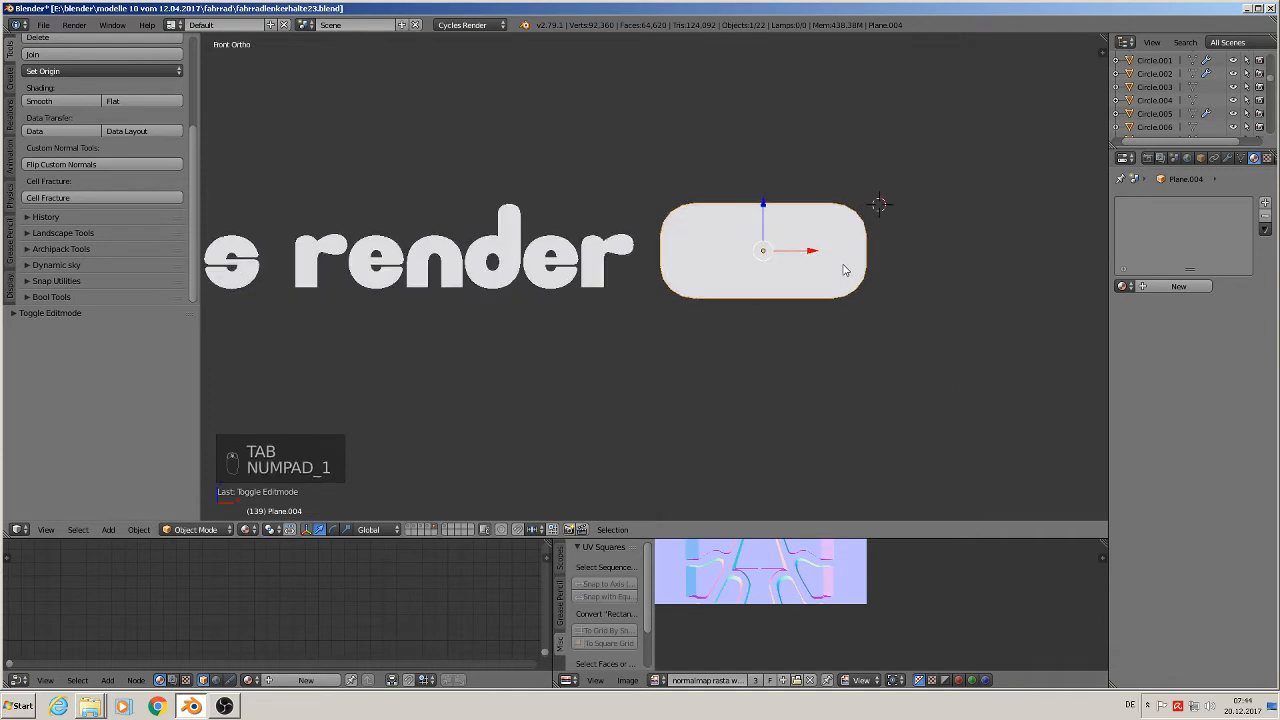
pyautogui.click(1176, 287)
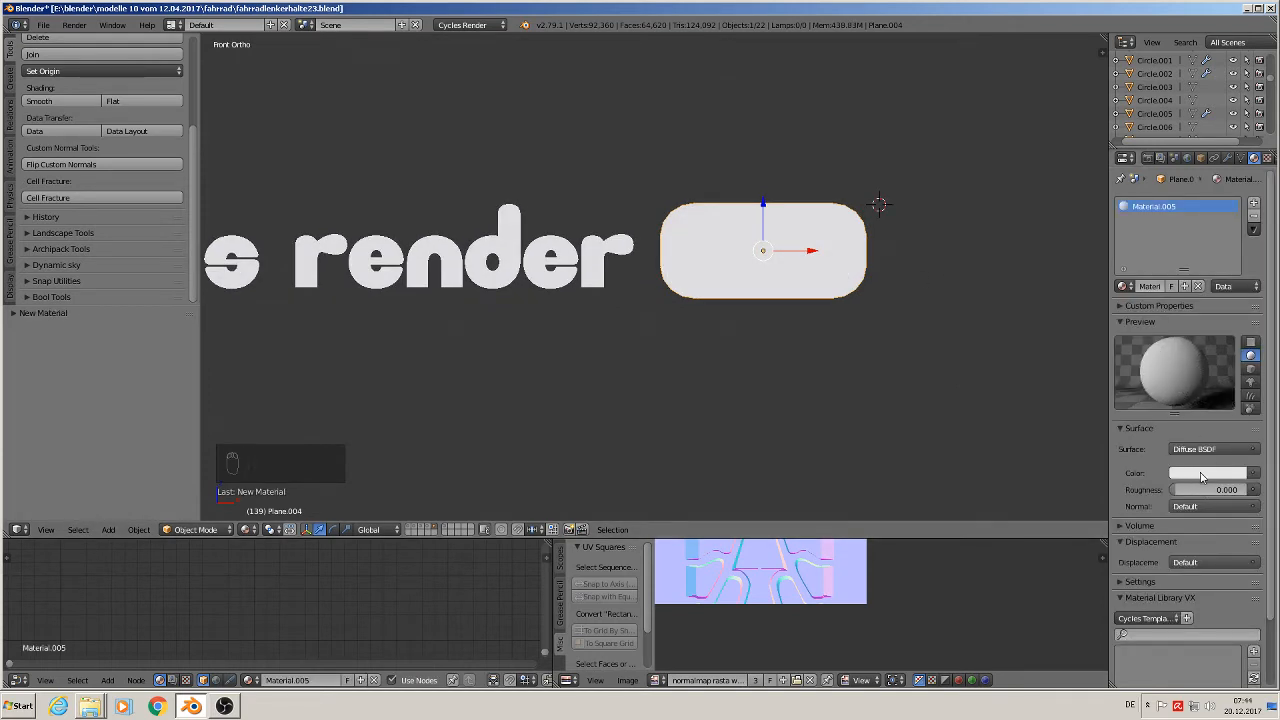
pyautogui.click(1201, 474)
pyautogui.click(1178, 378)
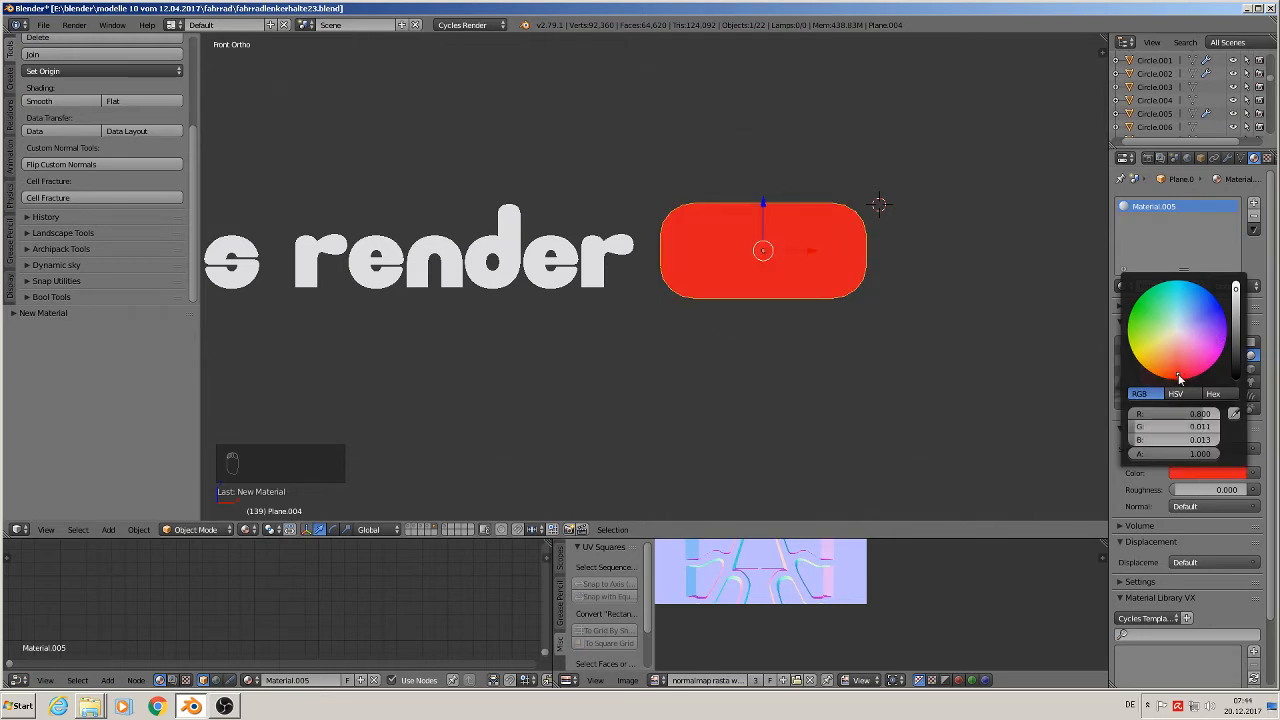
# Rename the block's red material as "letters"
pyautogui.click(1152, 286)
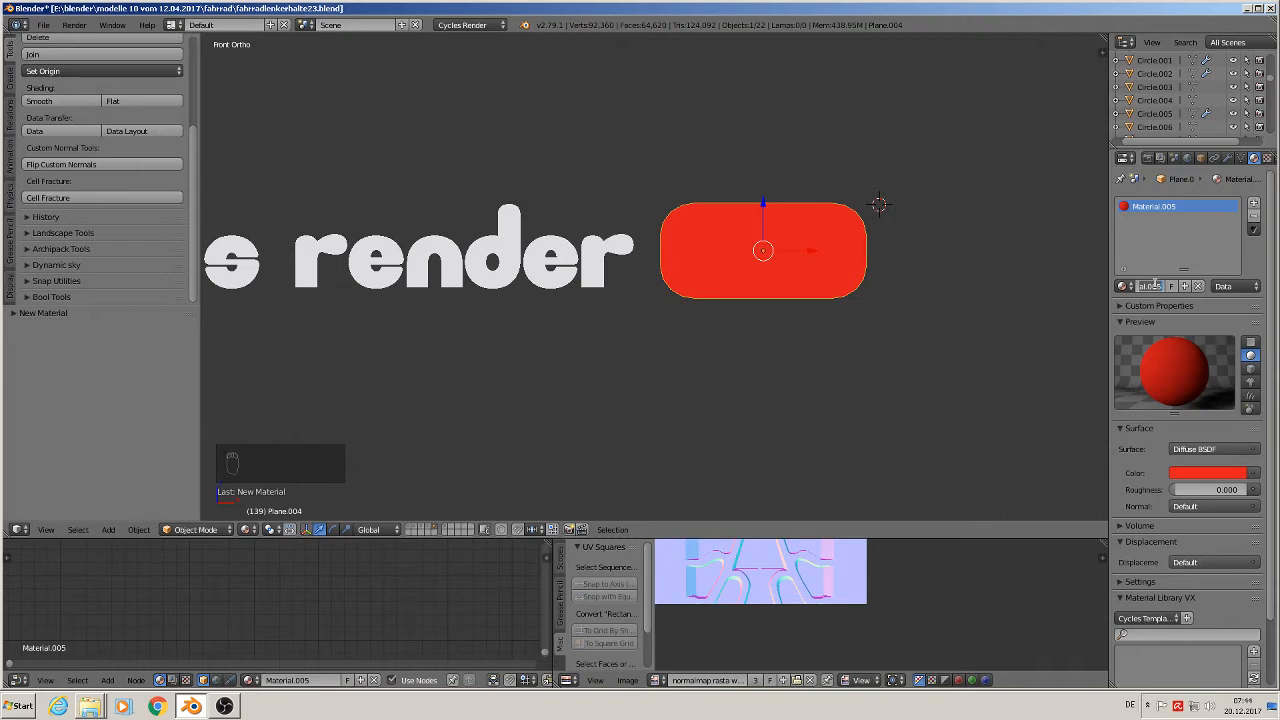
pyautogui.press('BackSpace')
pyautogui.write('letters')
pyautogui.press('Return')
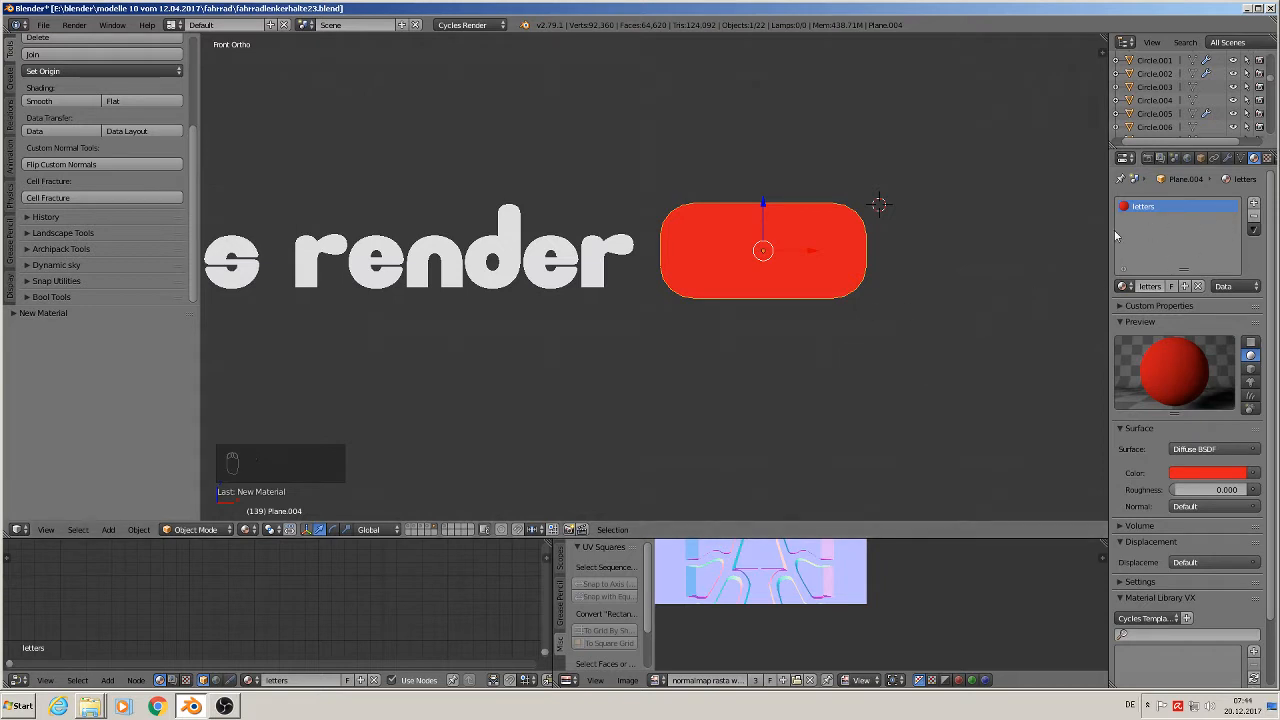
# Add a text object at the red block, rotate it 90 degrees about X and scale it down to fit the block
pyautogui.press('a')
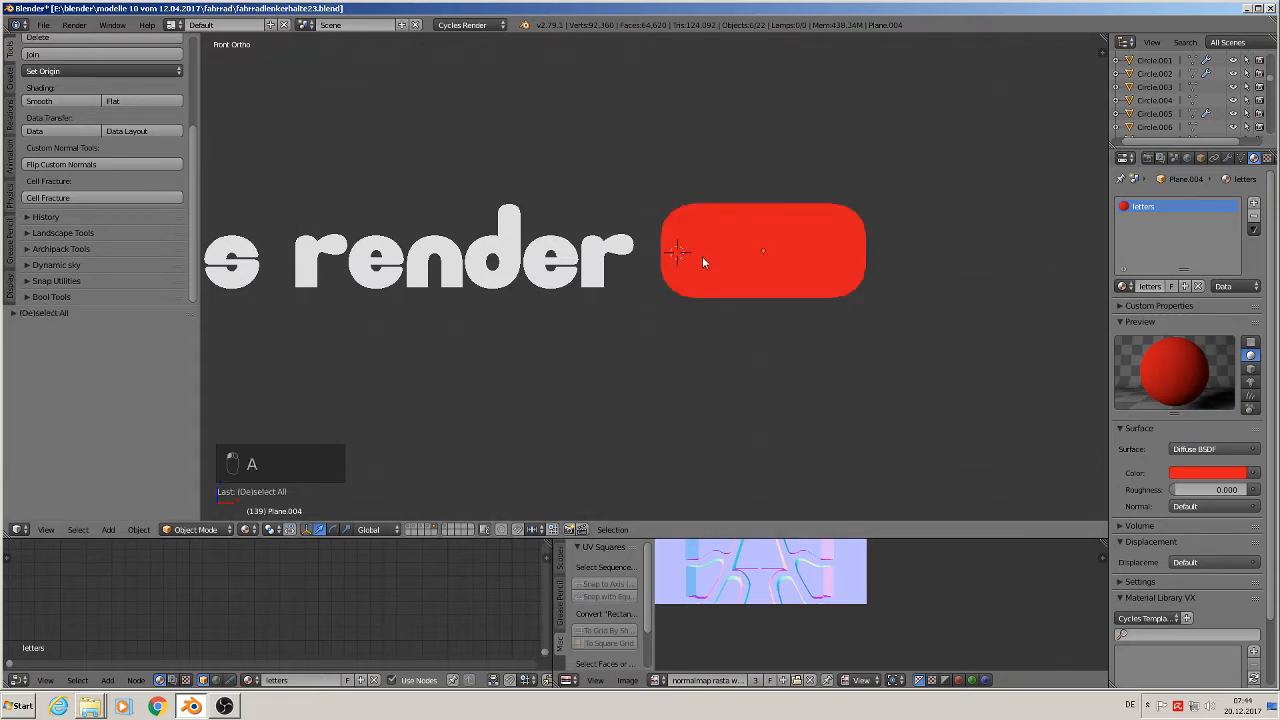
pyautogui.click(108, 530)
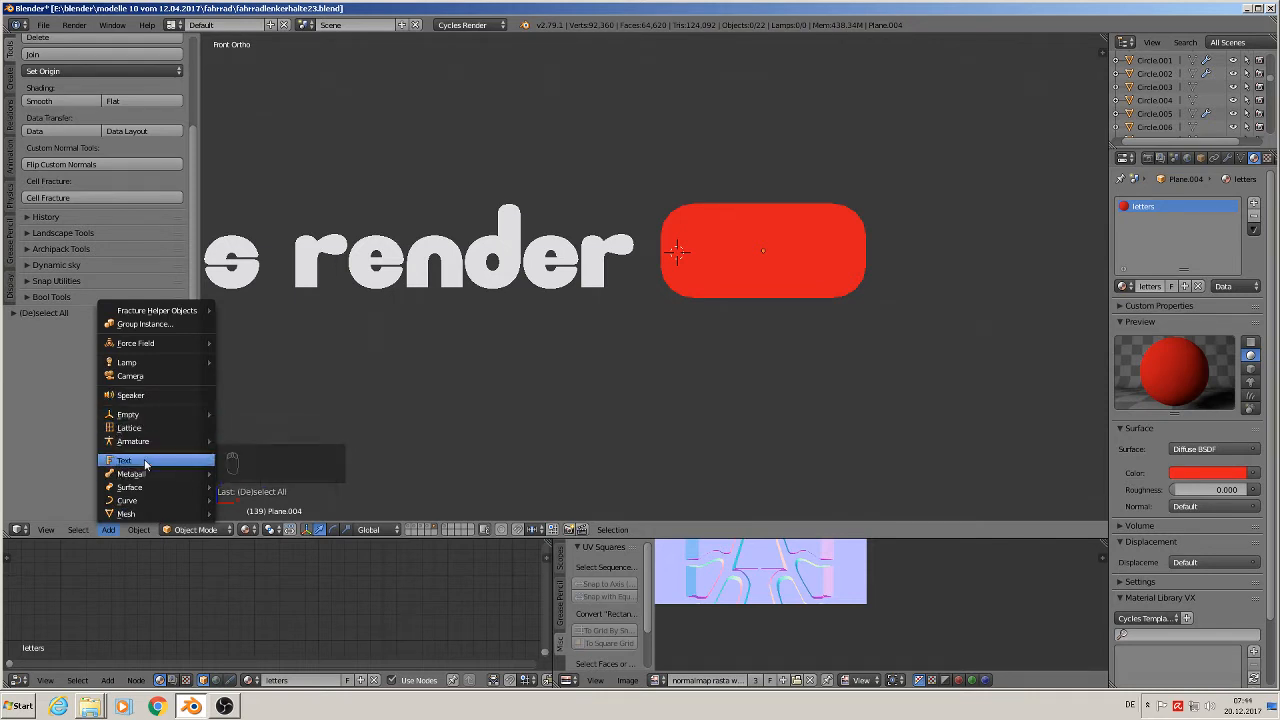
pyautogui.click(160, 460)
pyautogui.write('rx')
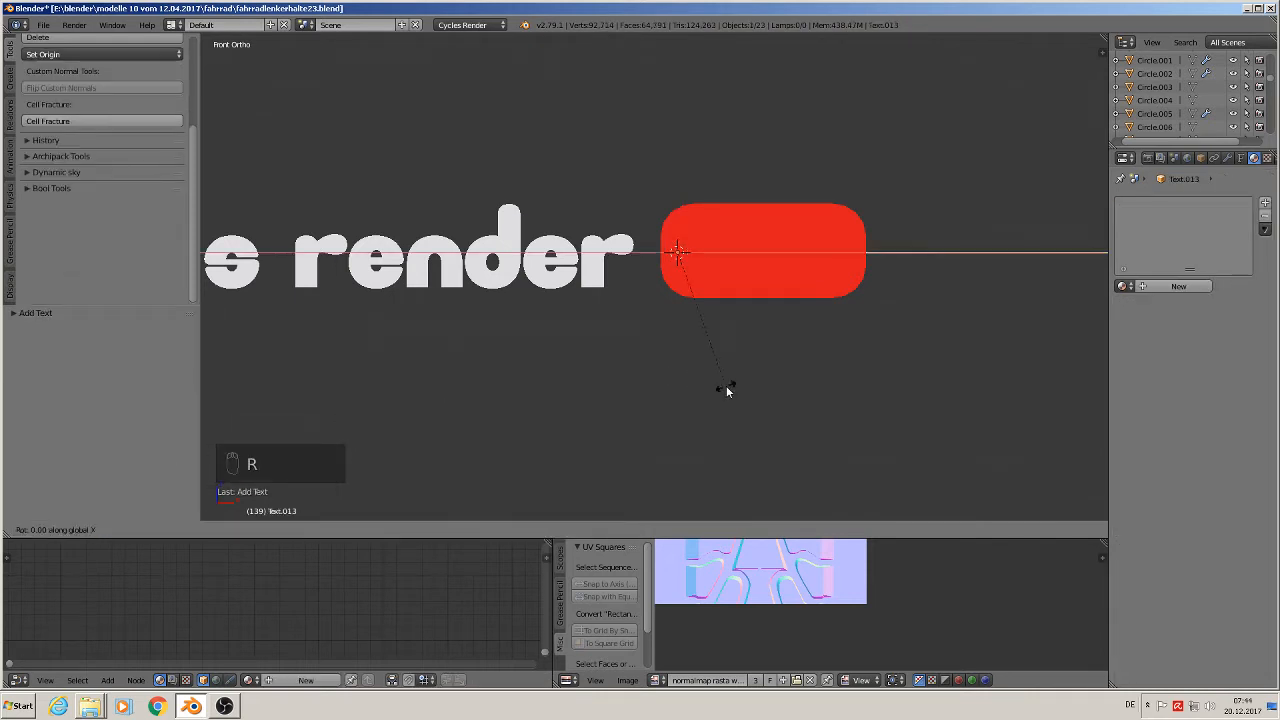
pyautogui.write('90')
pyautogui.press('Return')
pyautogui.press('s')
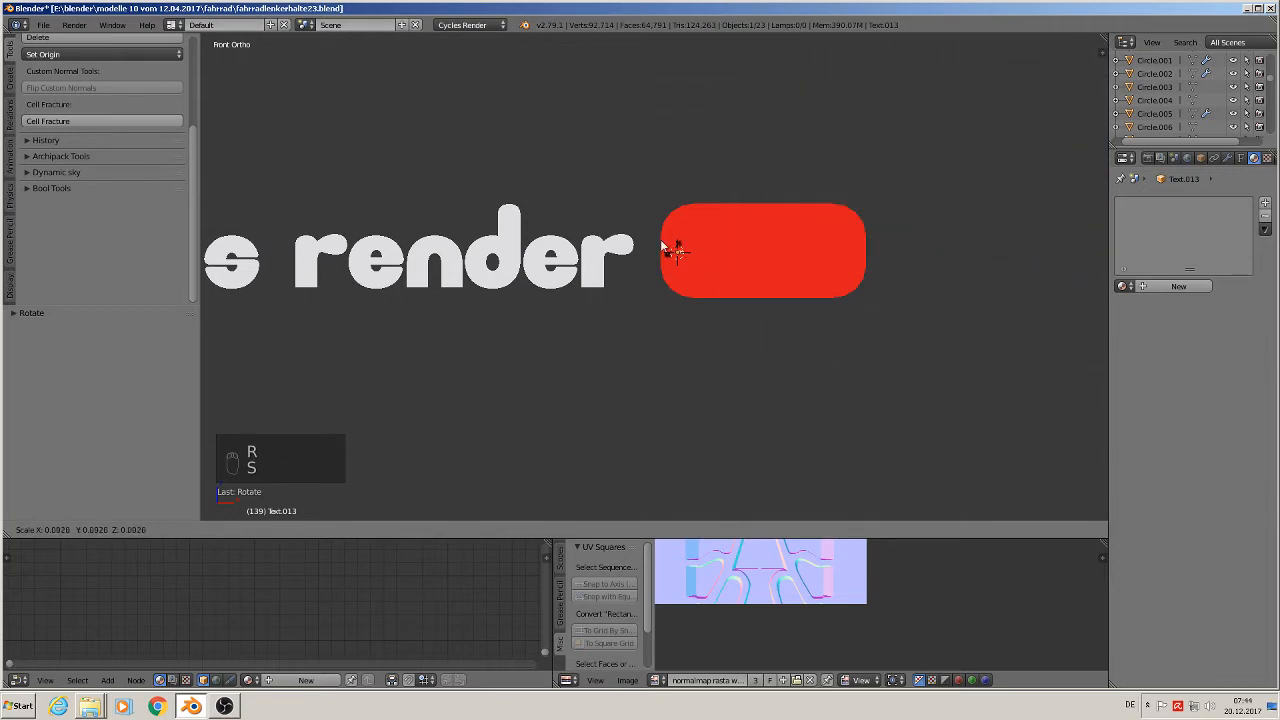
pyautogui.click(702, 252)
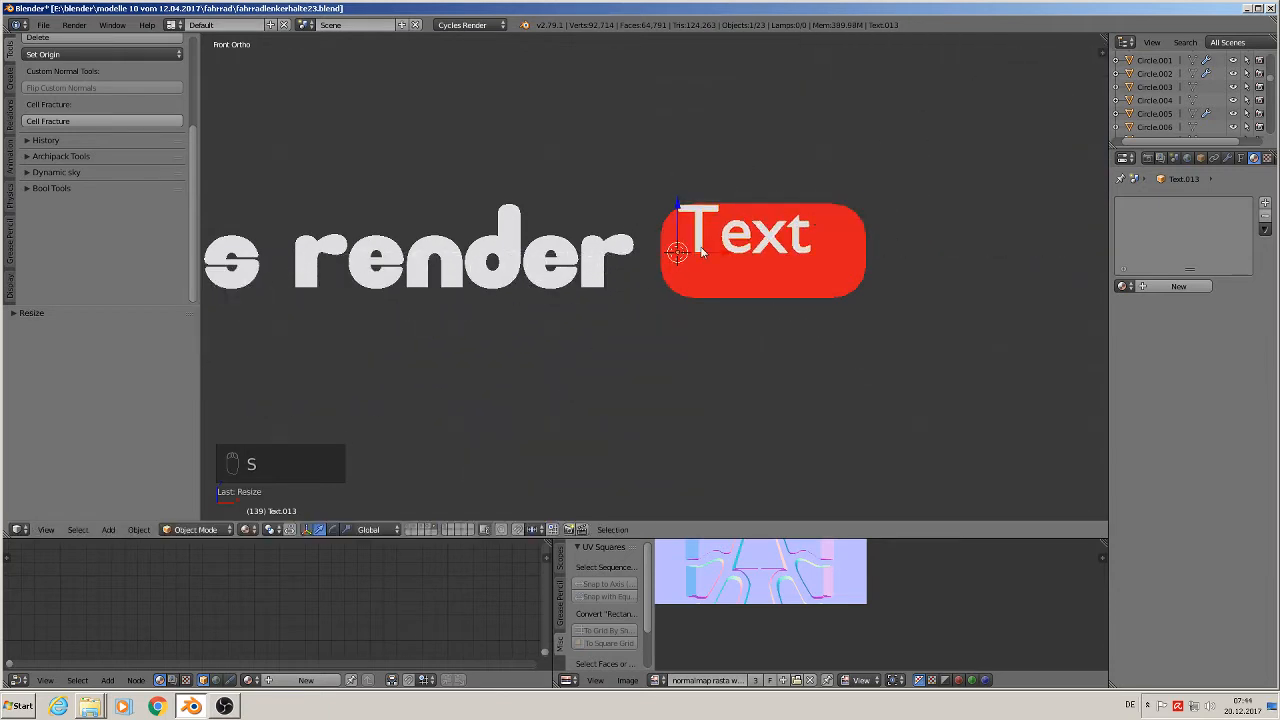
# Replace the placeholder text with "RX 8" and move it towards the middle of the red block
pyautogui.press('Tab')
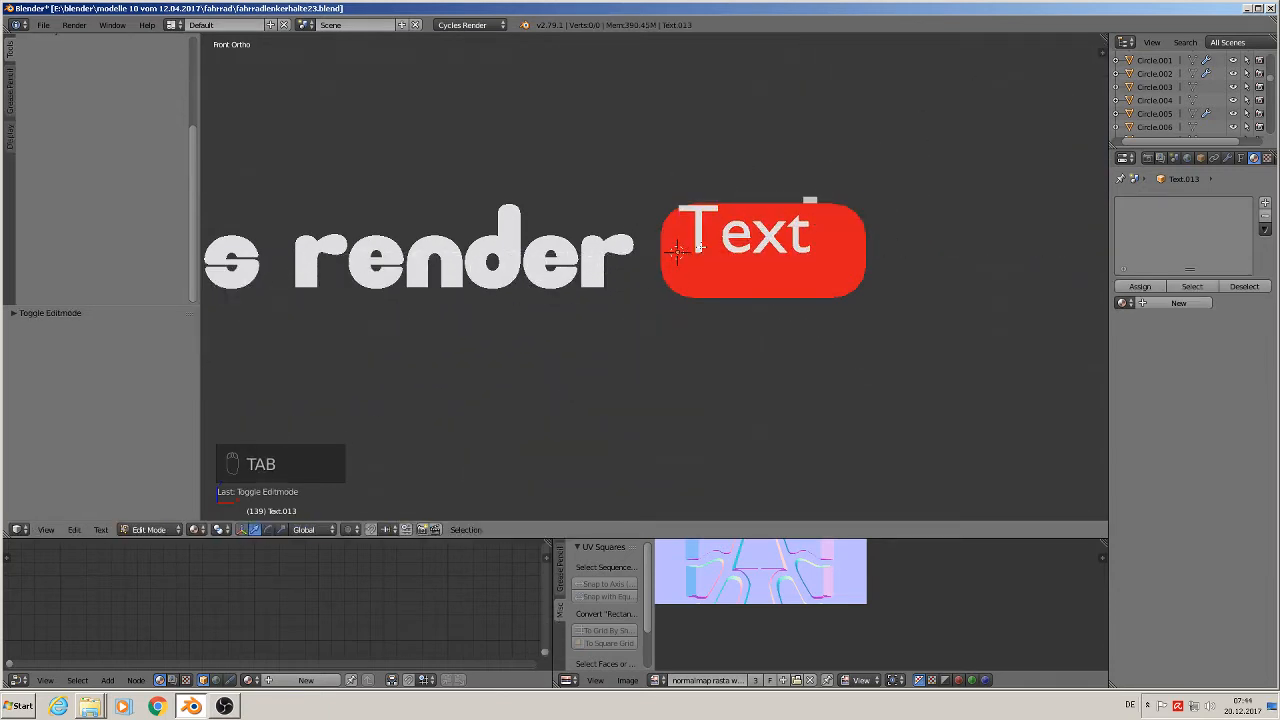
pyautogui.press('BackSpace')
pyautogui.press('BackSpace')
pyautogui.press('BackSpace')
pyautogui.press('BackSpace')
pyautogui.press('BackSpace')
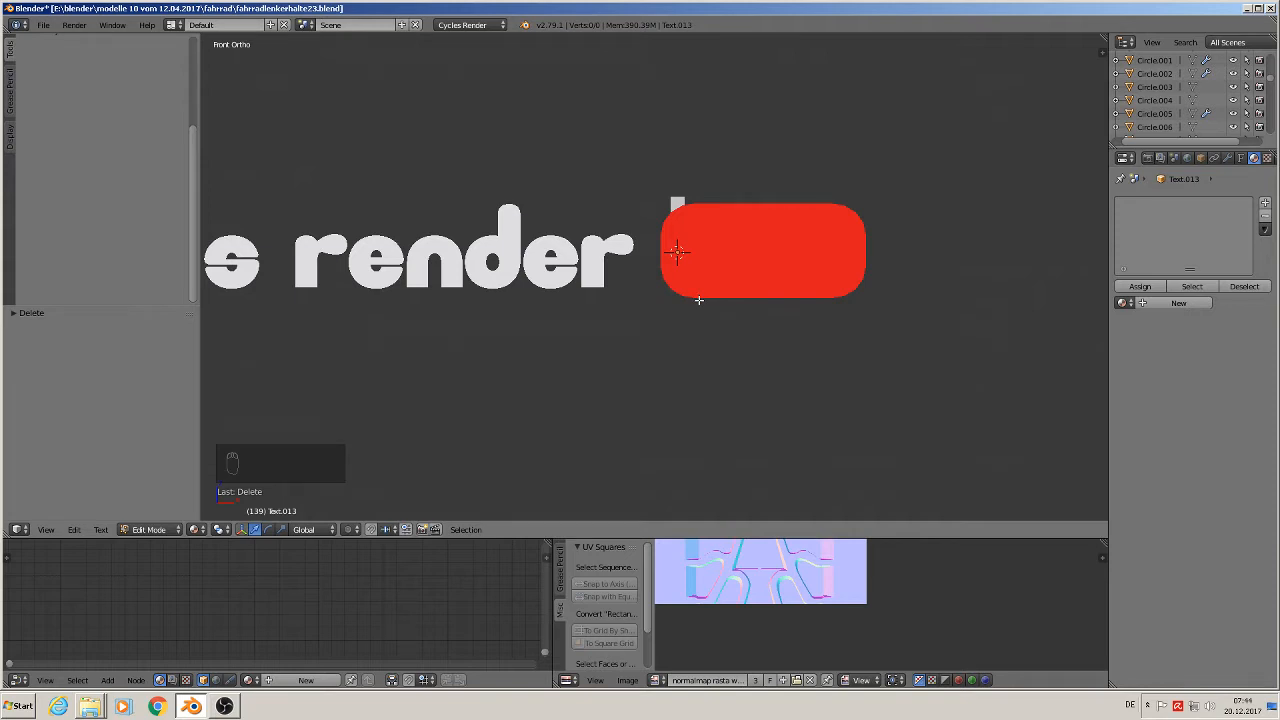
pyautogui.write('RX 8')
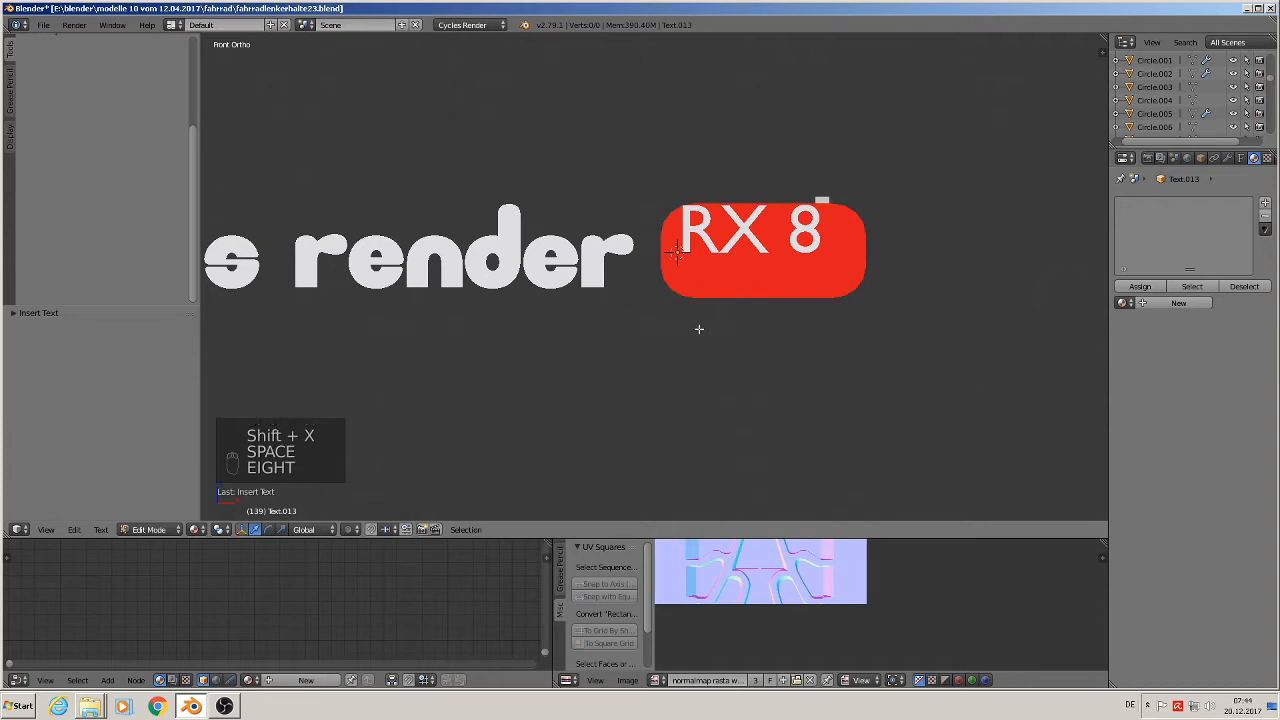
pyautogui.press('Tab')
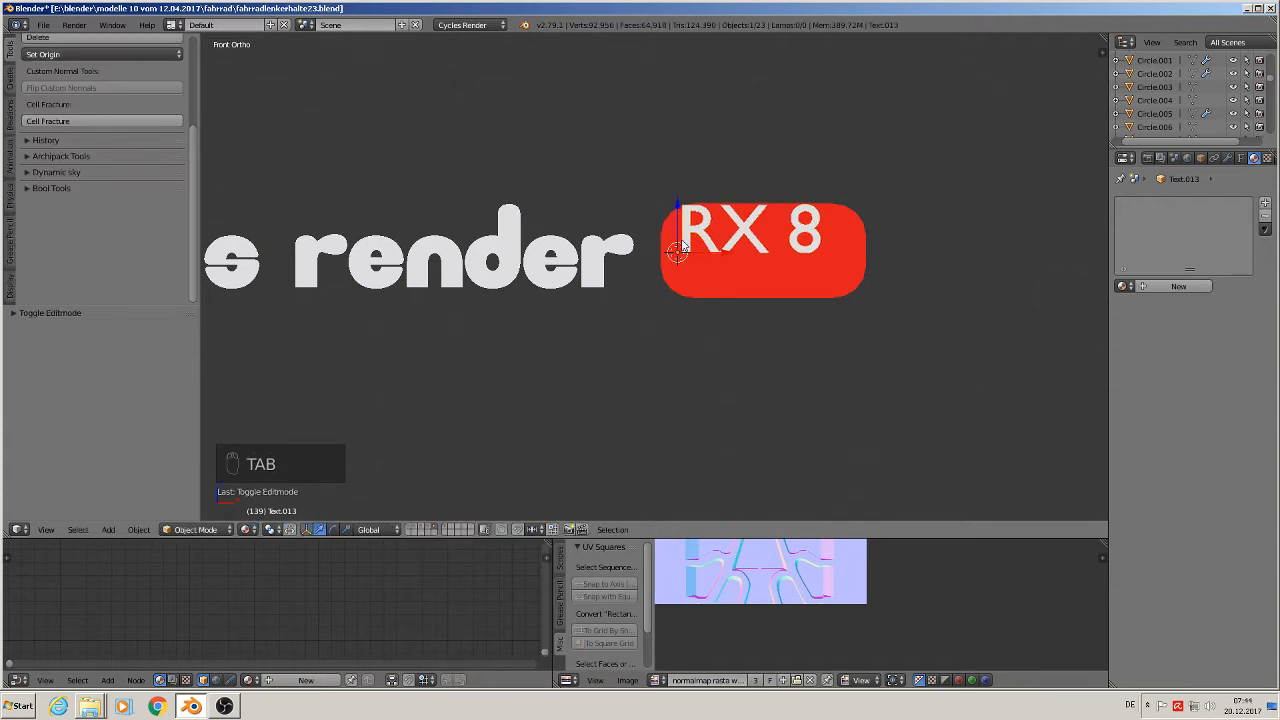
pyautogui.press('g')
pyautogui.click(701, 263)
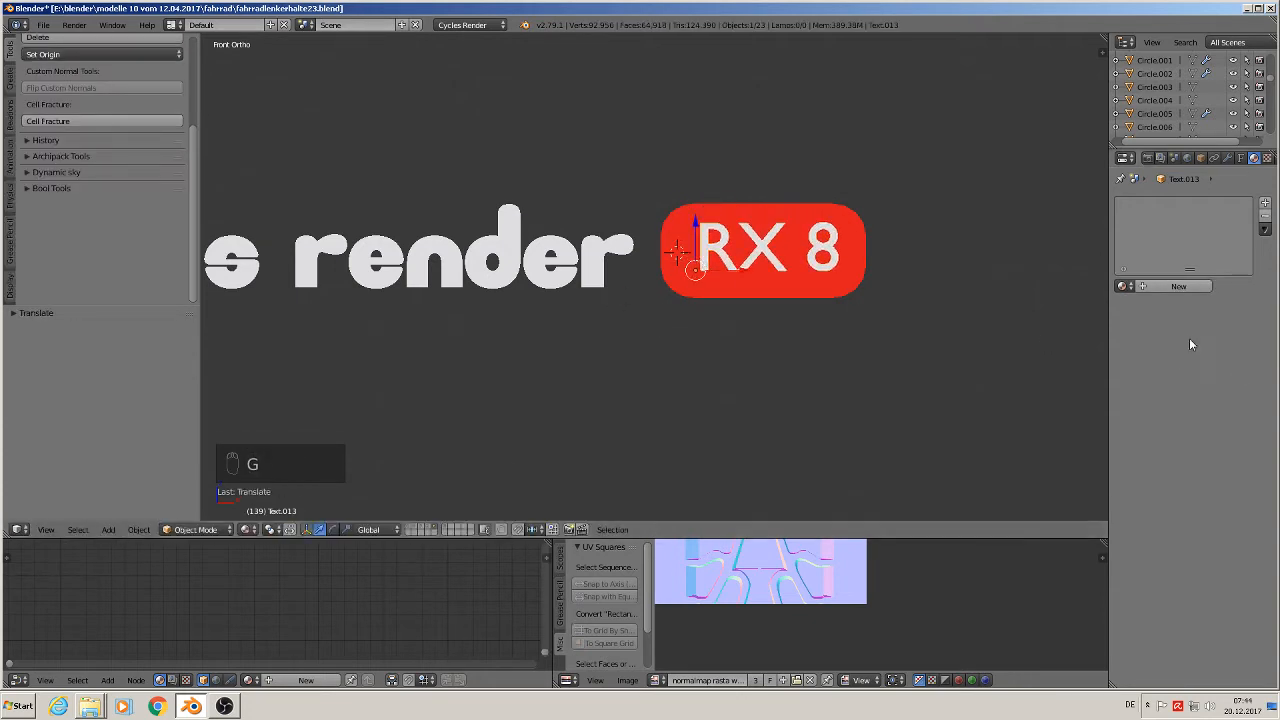
# Give the "RX 8" text a new material with its diffuse colour set to near black
pyautogui.click(1240, 158)
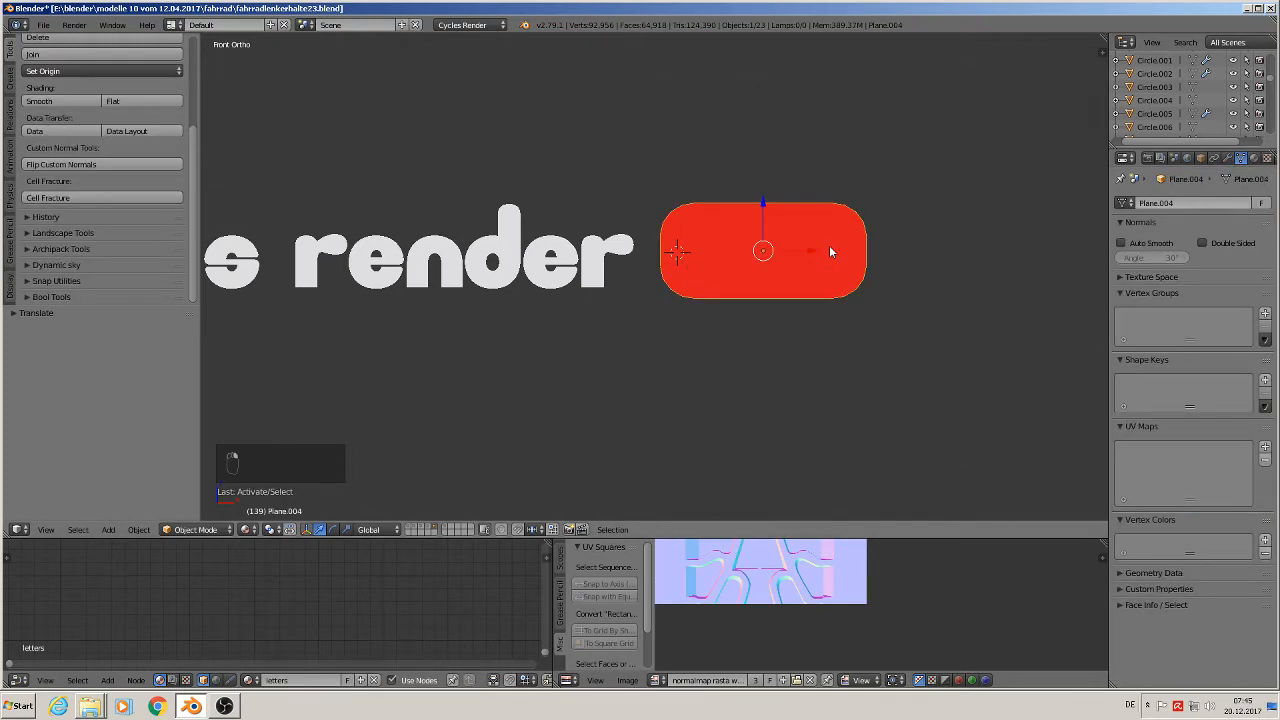
pyautogui.rightClick(790, 249)
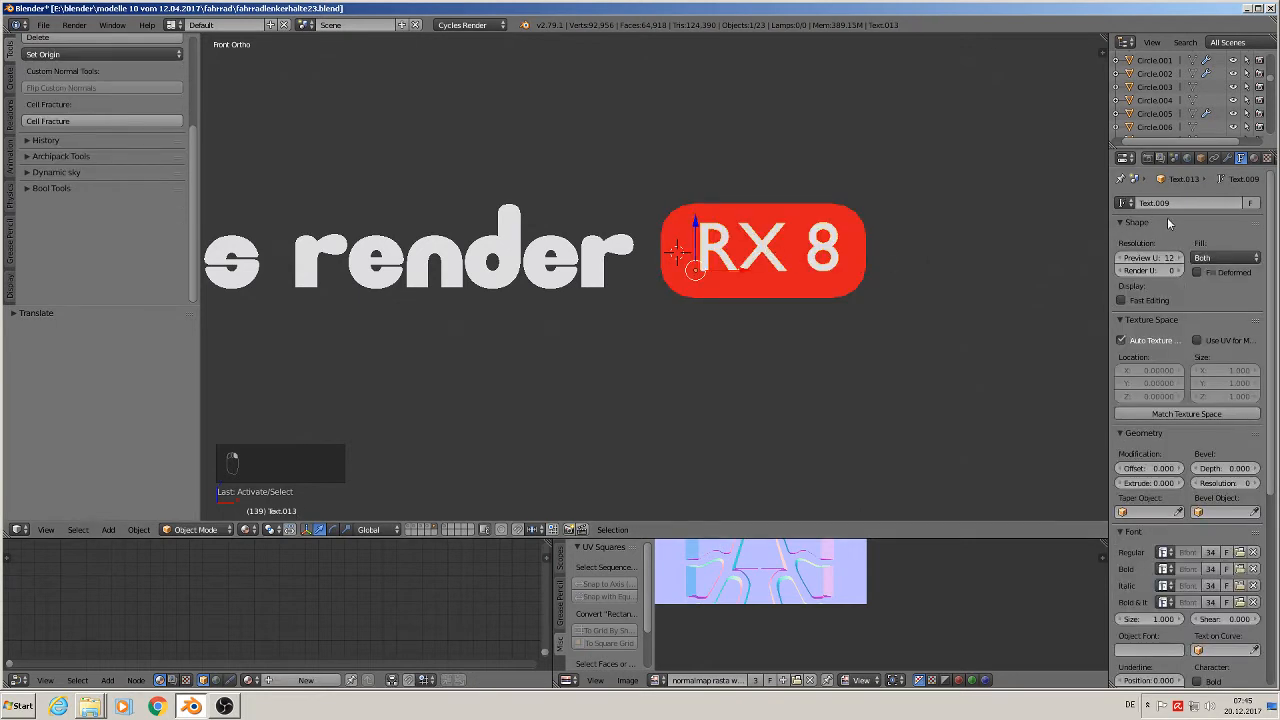
pyautogui.click(1254, 158)
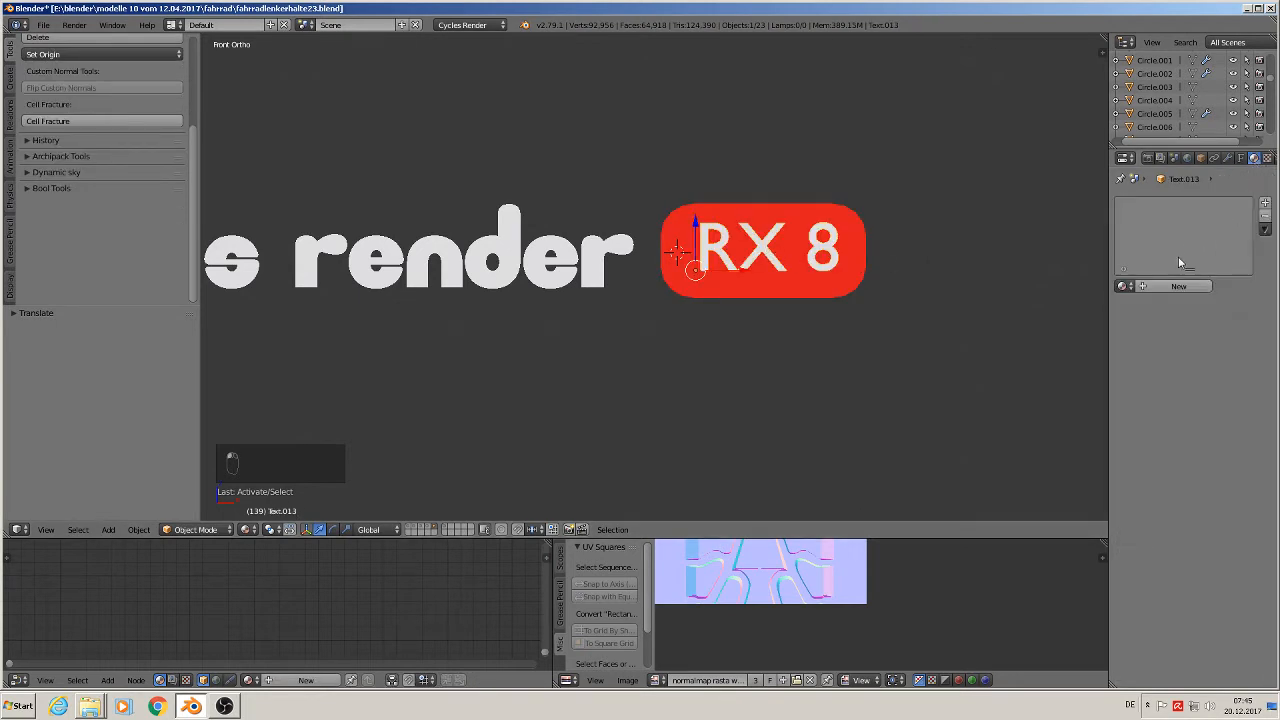
pyautogui.click(1168, 287)
pyautogui.click(1205, 474)
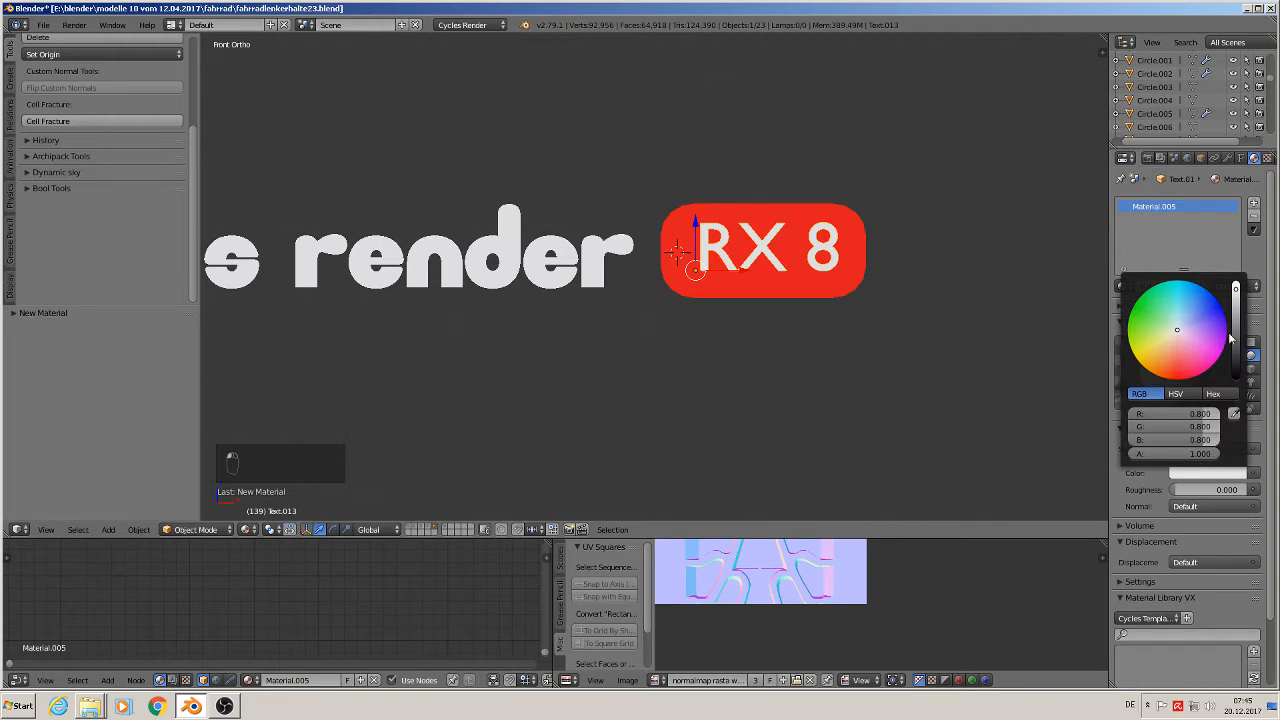
pyautogui.click(1237, 375)
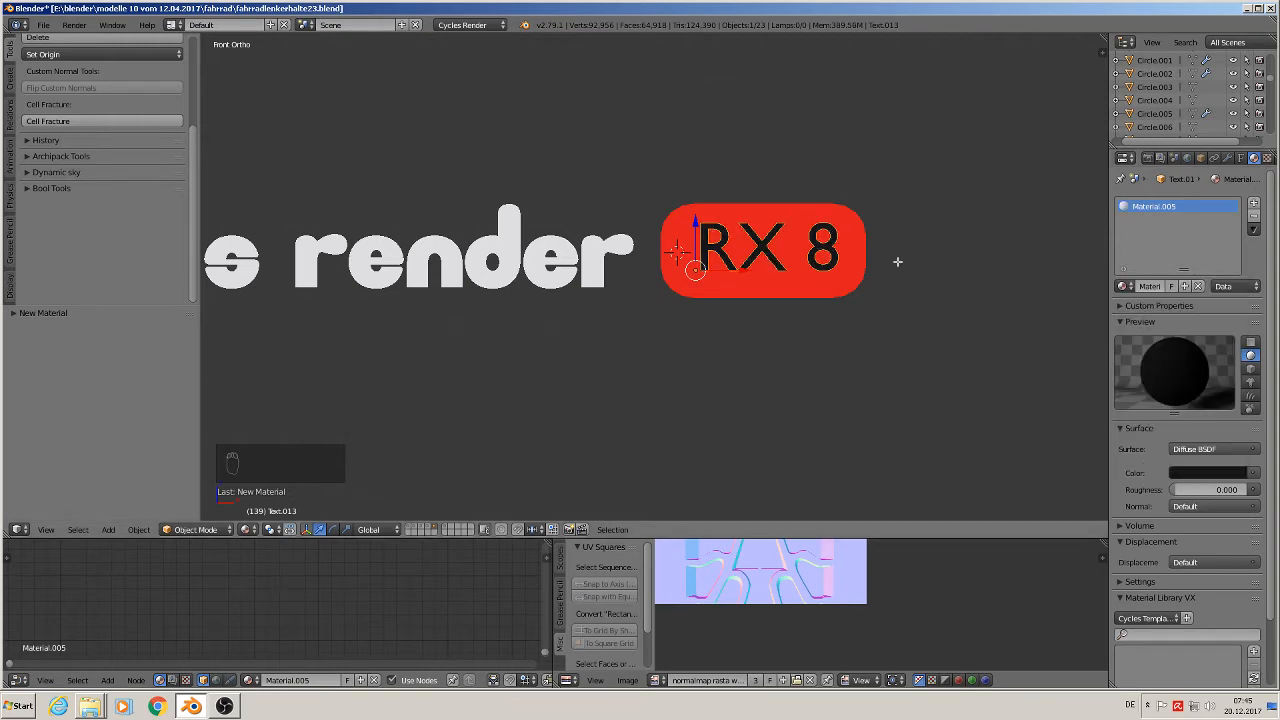
pyautogui.press('Tab')
pyautogui.press('Tab')
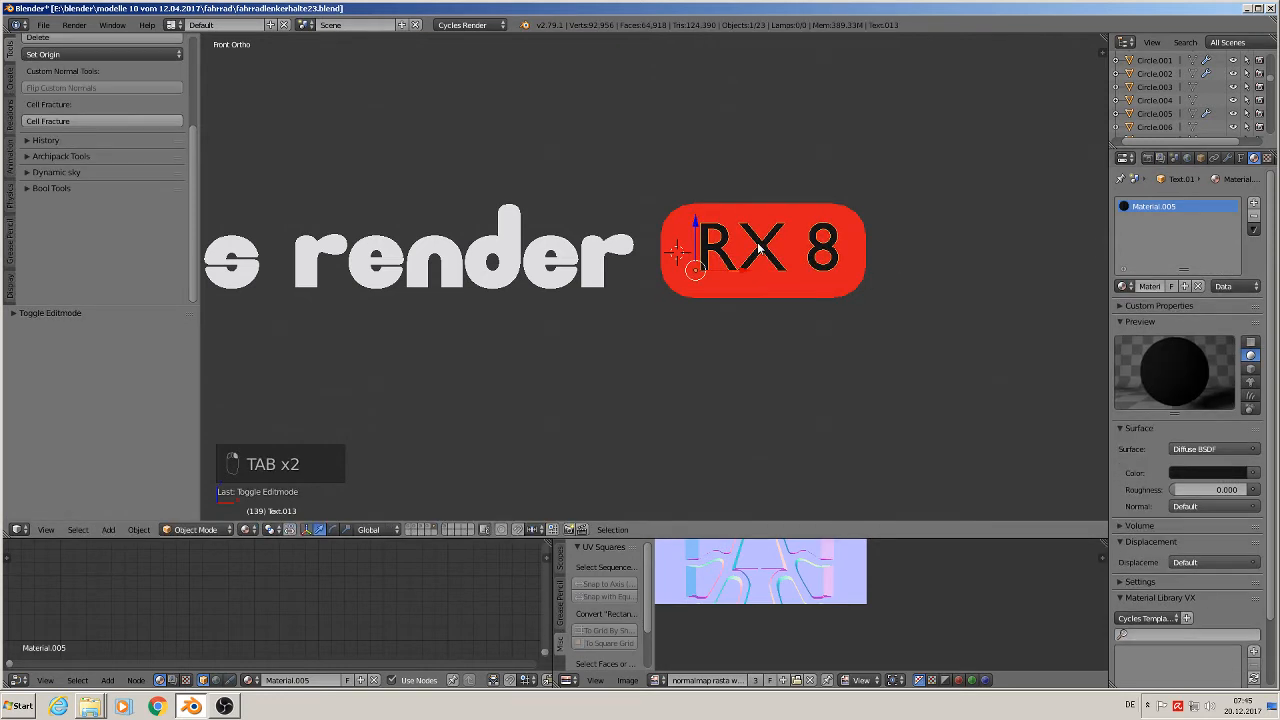
# Enlarge the "RX 8" text by about 1.13 and recentre it on the red block
pyautogui.rightClick(763, 254)
pyautogui.rightClick(763, 254)
pyautogui.press('s')
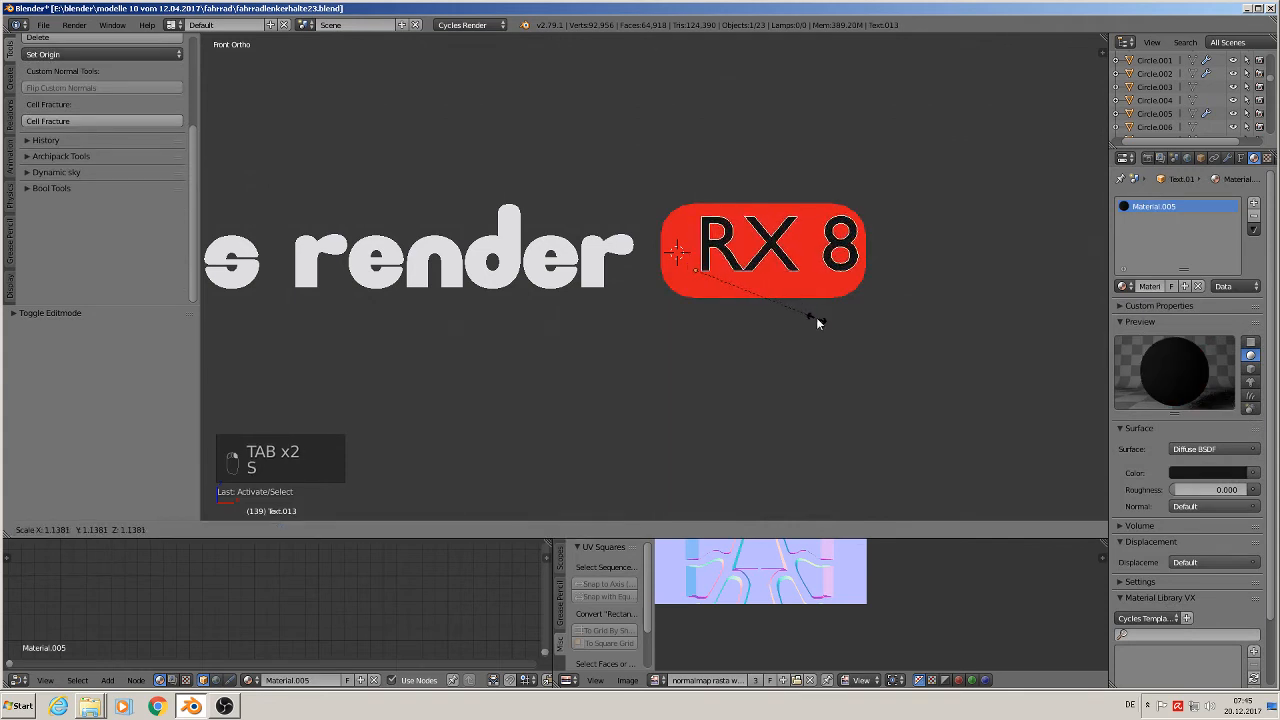
pyautogui.click(815, 317)
pyautogui.press('g')
pyautogui.click(804, 325)
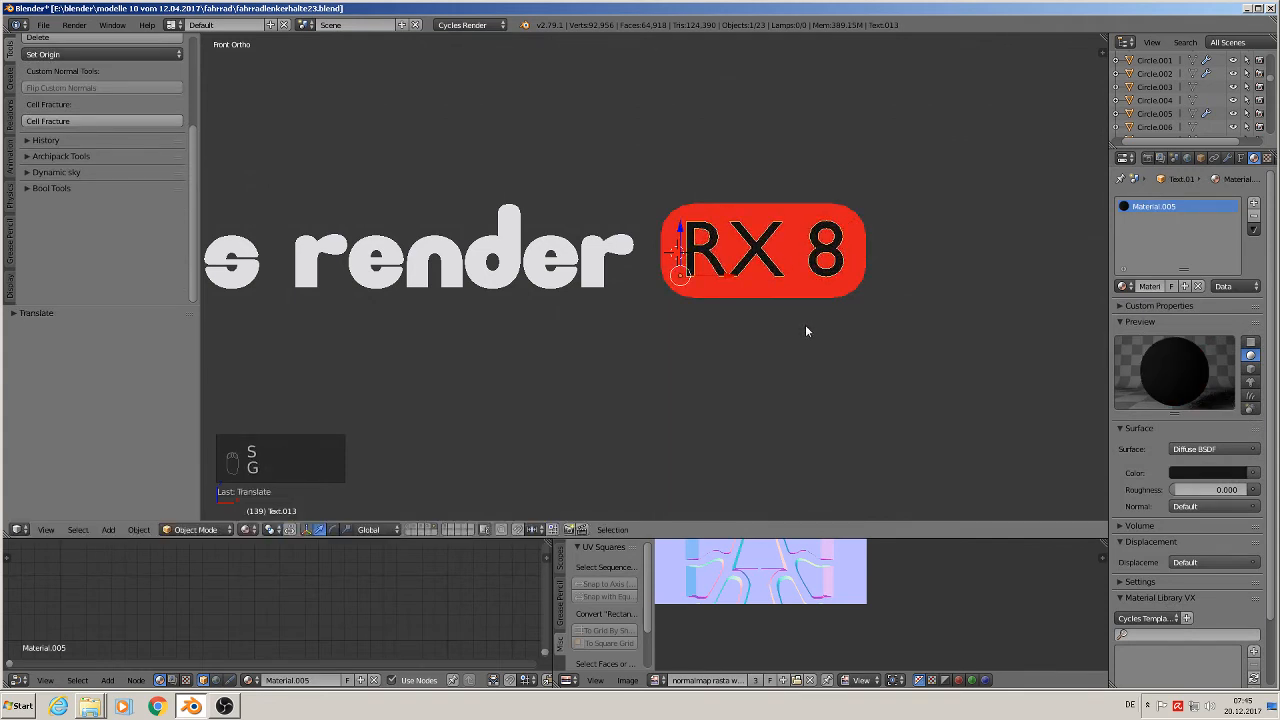
# Move the "RX 8" text along its depth axis onto the red block's front face and deselect everything
pyautogui.moveTo(805, 325); pyautogui.dragTo(648, 420, button='middle')
pyautogui.press('g')
pyautogui.middleClick(758, 236)
pyautogui.click(757, 242)
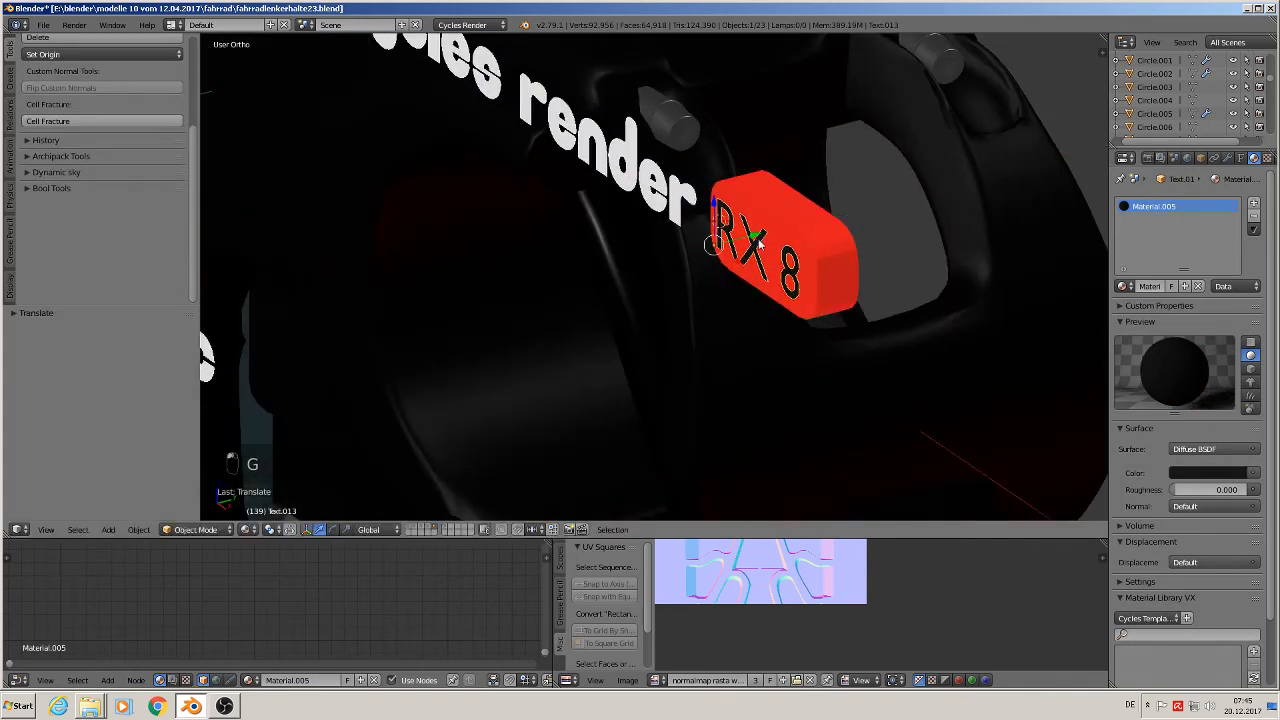
pyautogui.press('KP_1')
pyautogui.press('a')
pyautogui.press('a')
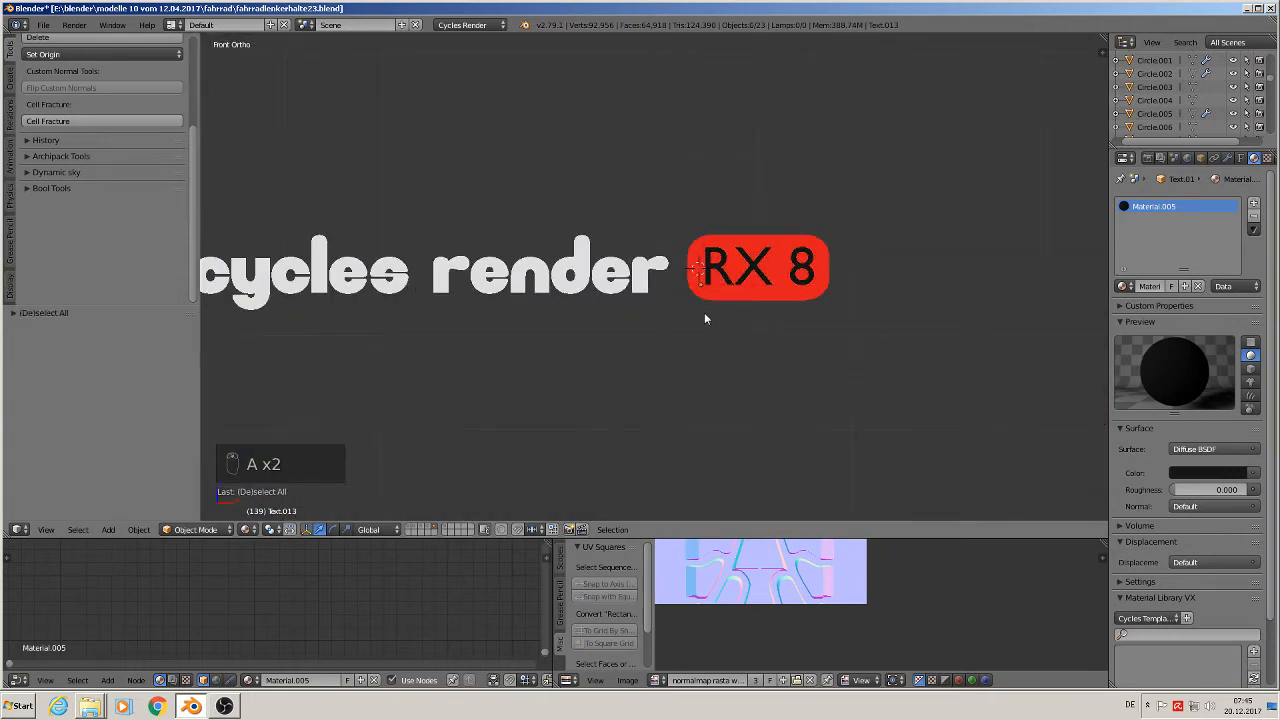
pyautogui.scroll(-3, 704, 314)
pyautogui.keyDown('shift'); pyautogui.moveTo(599, 320); pyautogui.dragTo(895, 285, button='middle'); pyautogui.keyUp('shift')
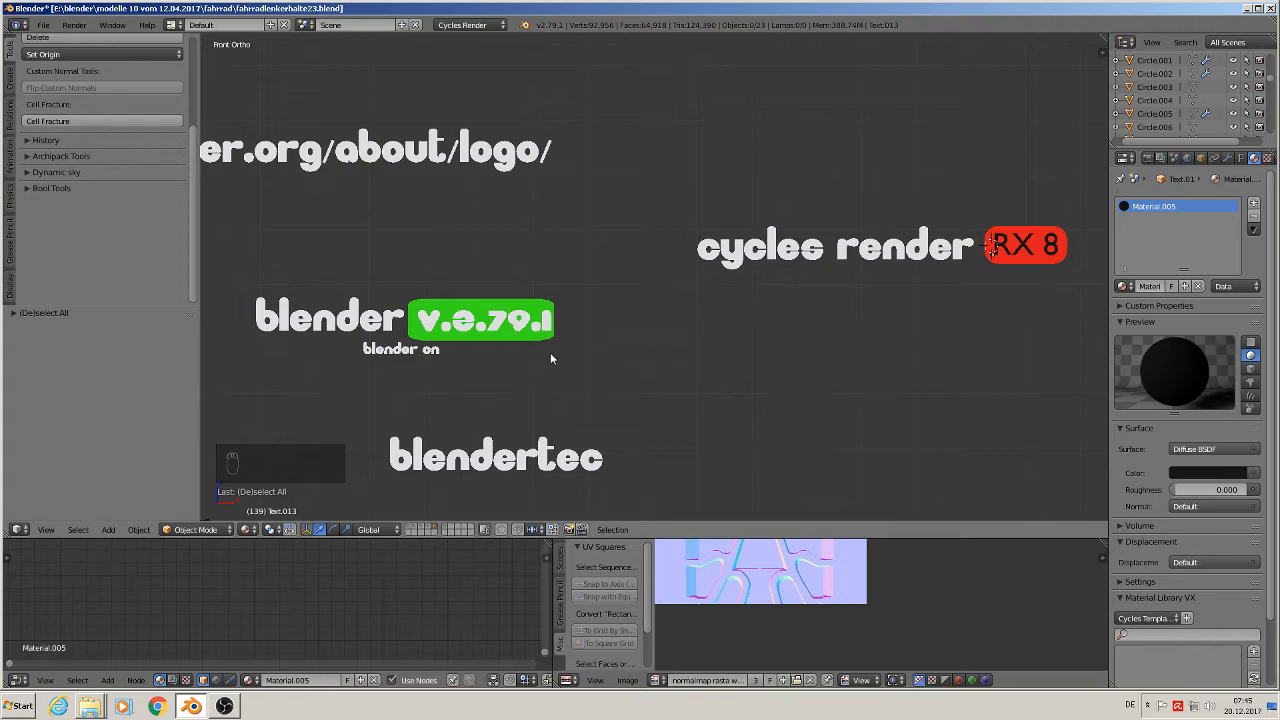
pyautogui.keyDown('shift'); pyautogui.moveTo(560, 397); pyautogui.dragTo(797, 348, button='middle'); pyautogui.keyUp('shift')
pyautogui.scroll(-2, 515, 232)
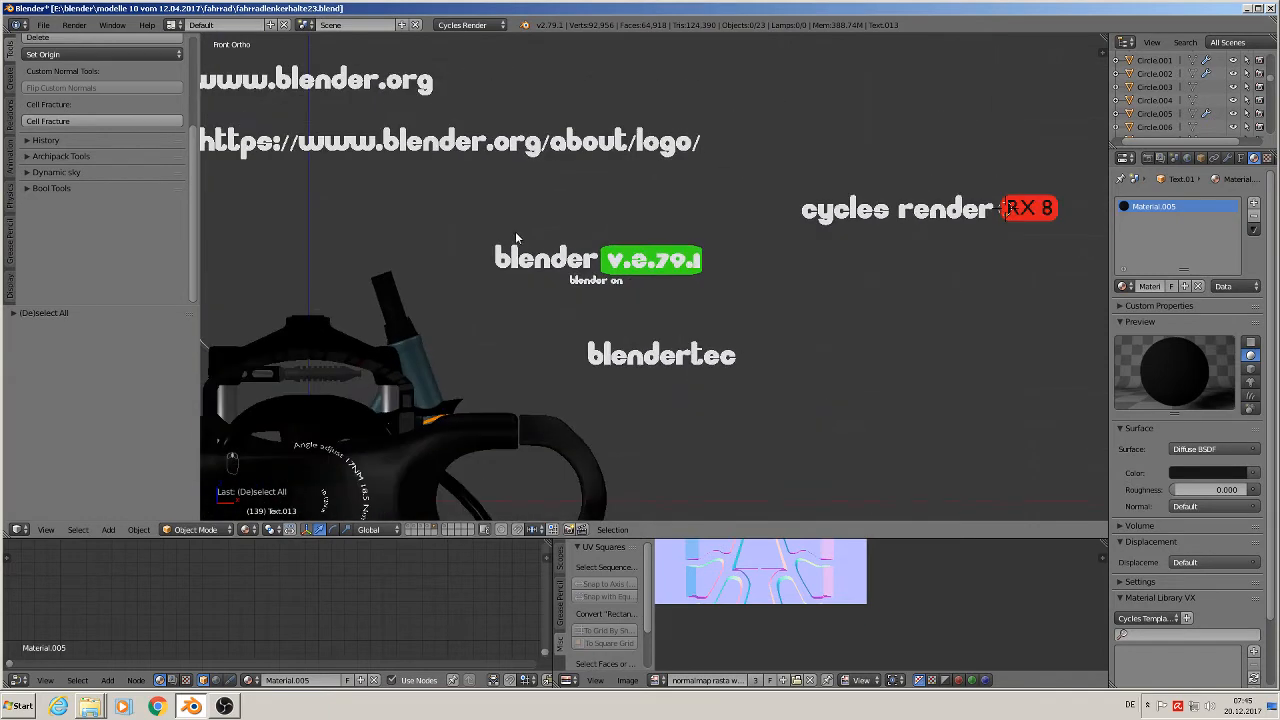
pyautogui.keyDown('shift'); pyautogui.moveTo(490, 220); pyautogui.dragTo(769, 313, button='middle'); pyautogui.keyUp('shift')
pyautogui.rightClick(651, 183)
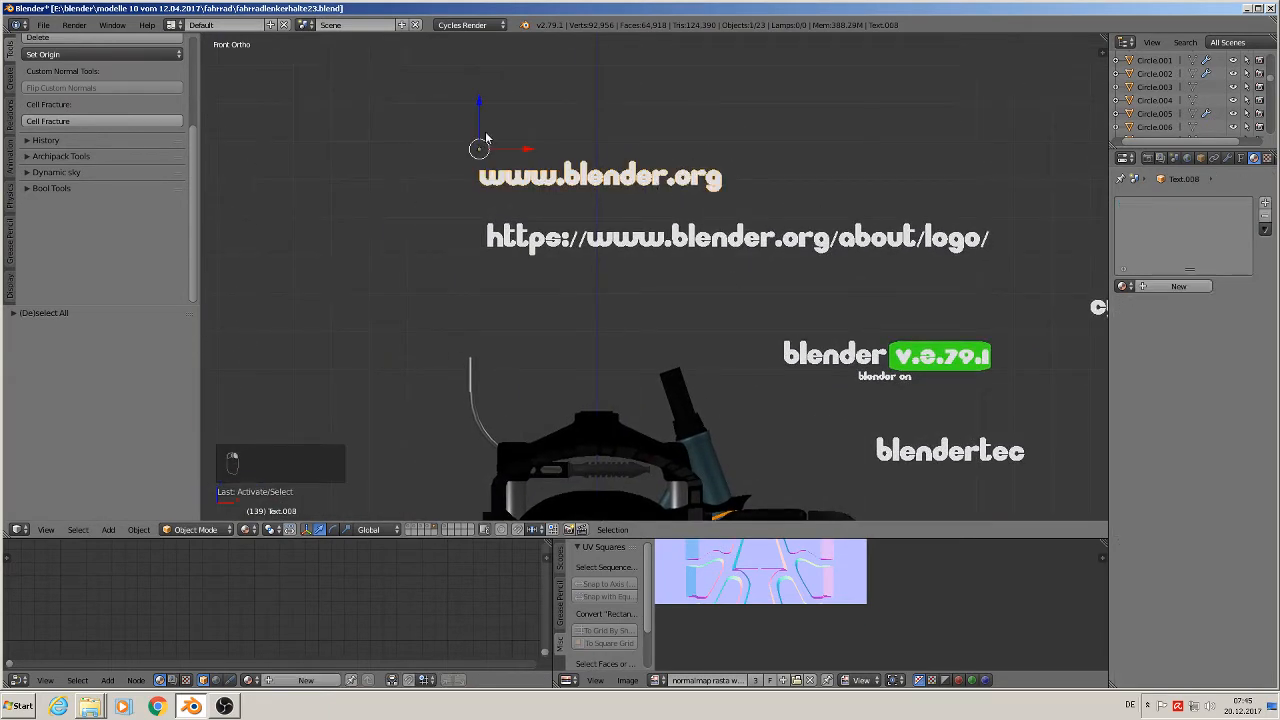
pyautogui.press('g')
pyautogui.click(508, 277)
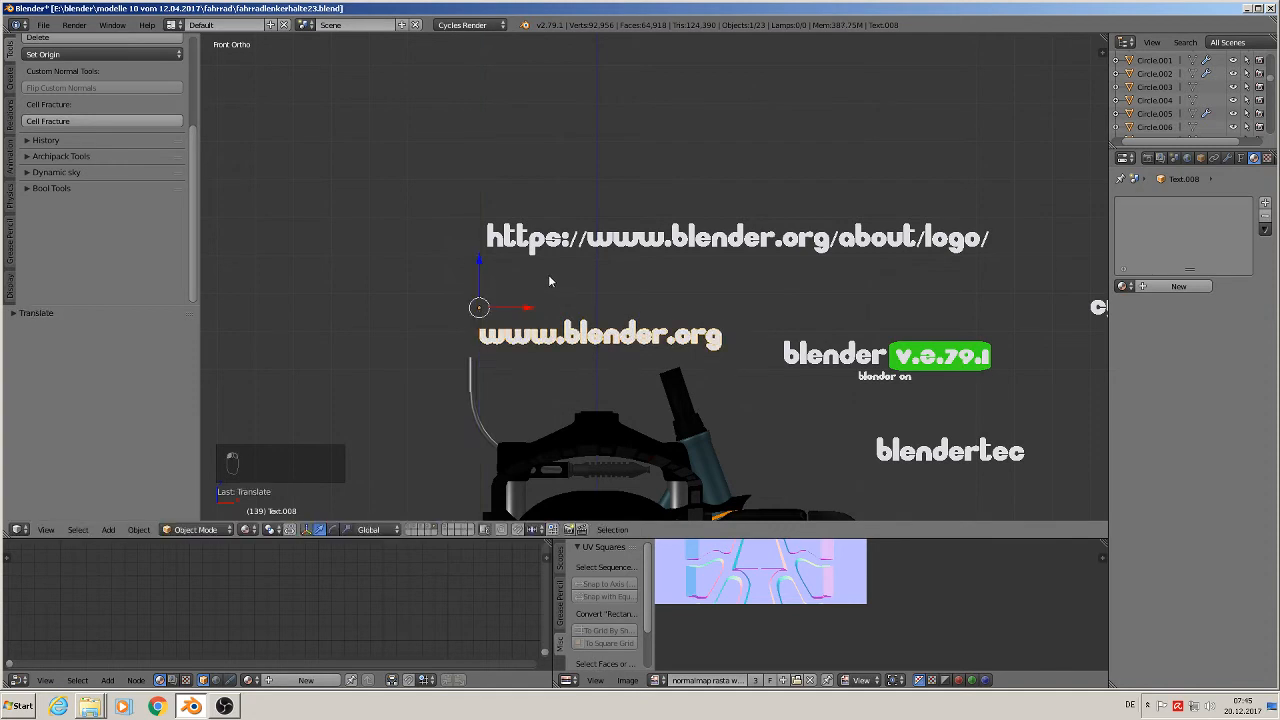
pyautogui.rightClick(741, 245)
pyautogui.press('g')
pyautogui.click(476, 133)
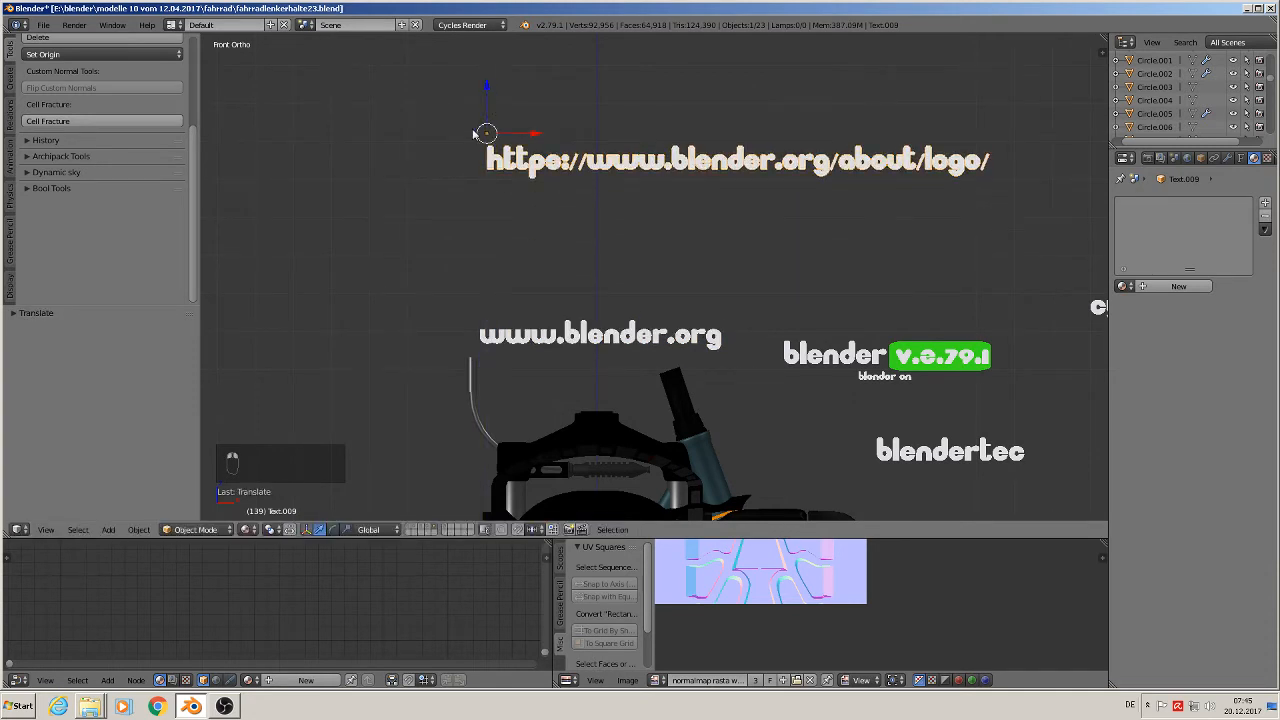
pyautogui.click(43, 24)
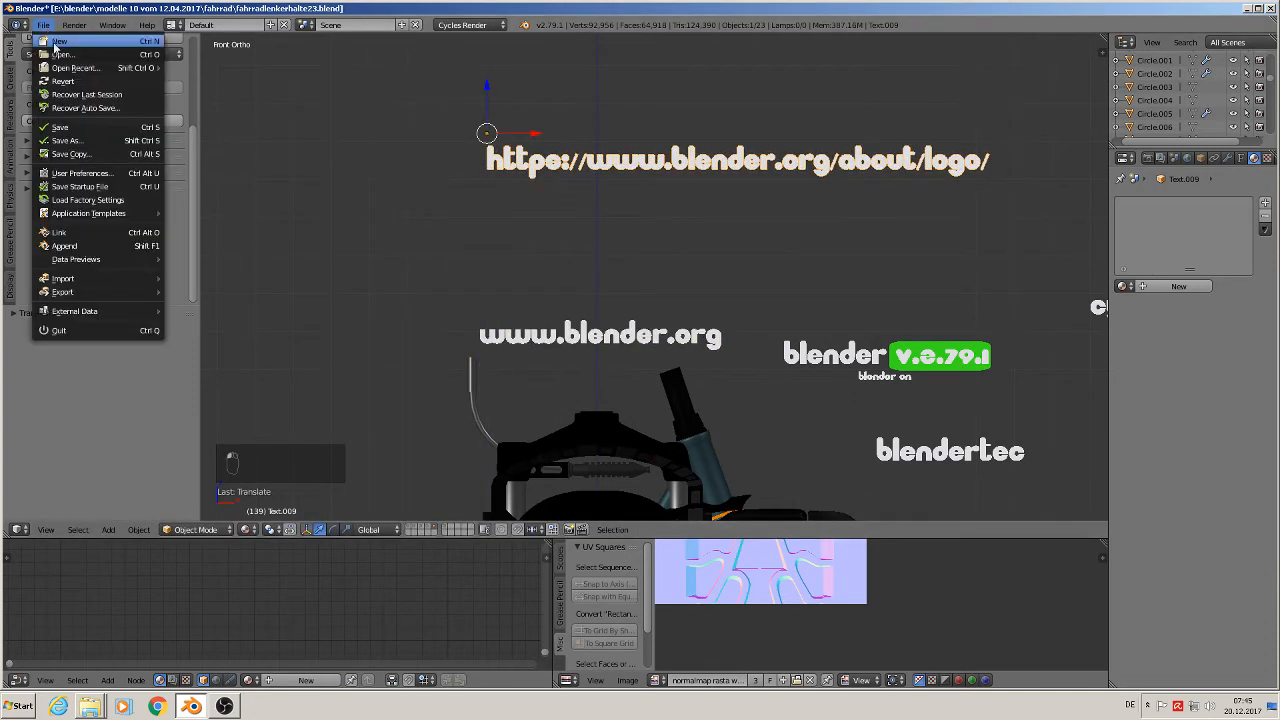
pyautogui.click(66, 128)
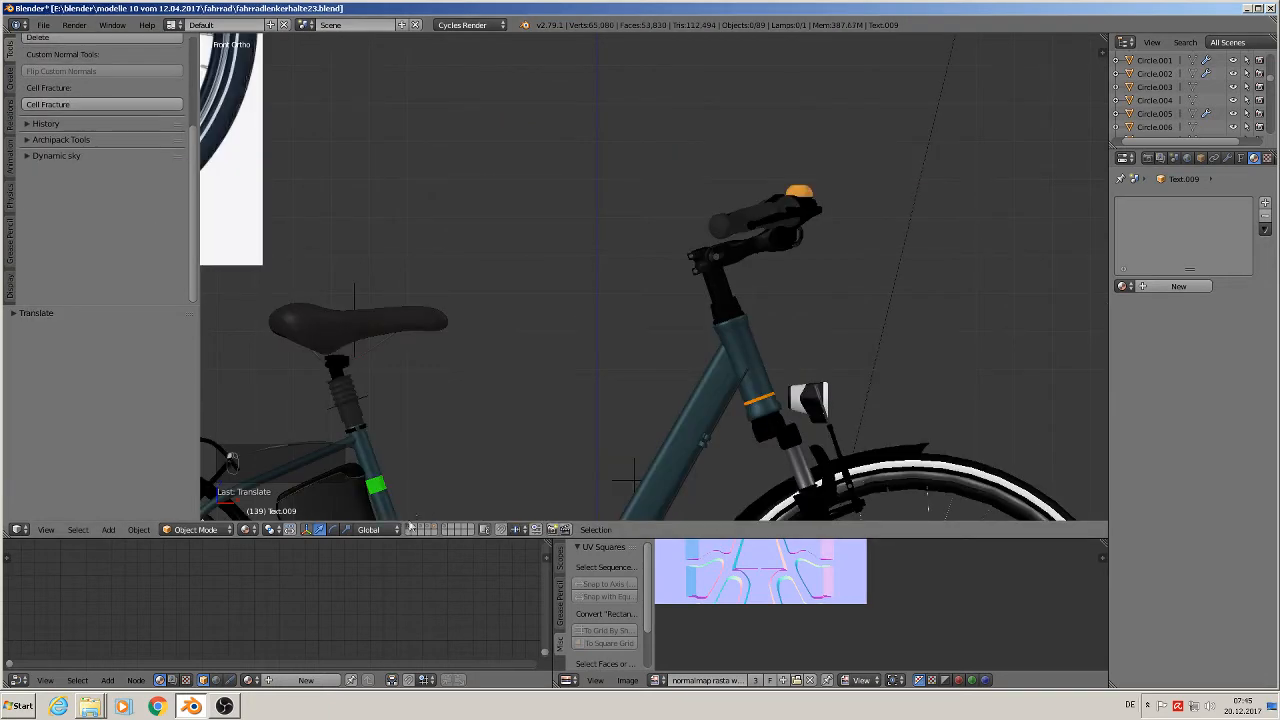
# Examine the bicycle reference photo for the lettering and logos on the chainstay, battery and frame
pyautogui.scroll(1, 125, 280)
pyautogui.scroll(6, 450, 230)
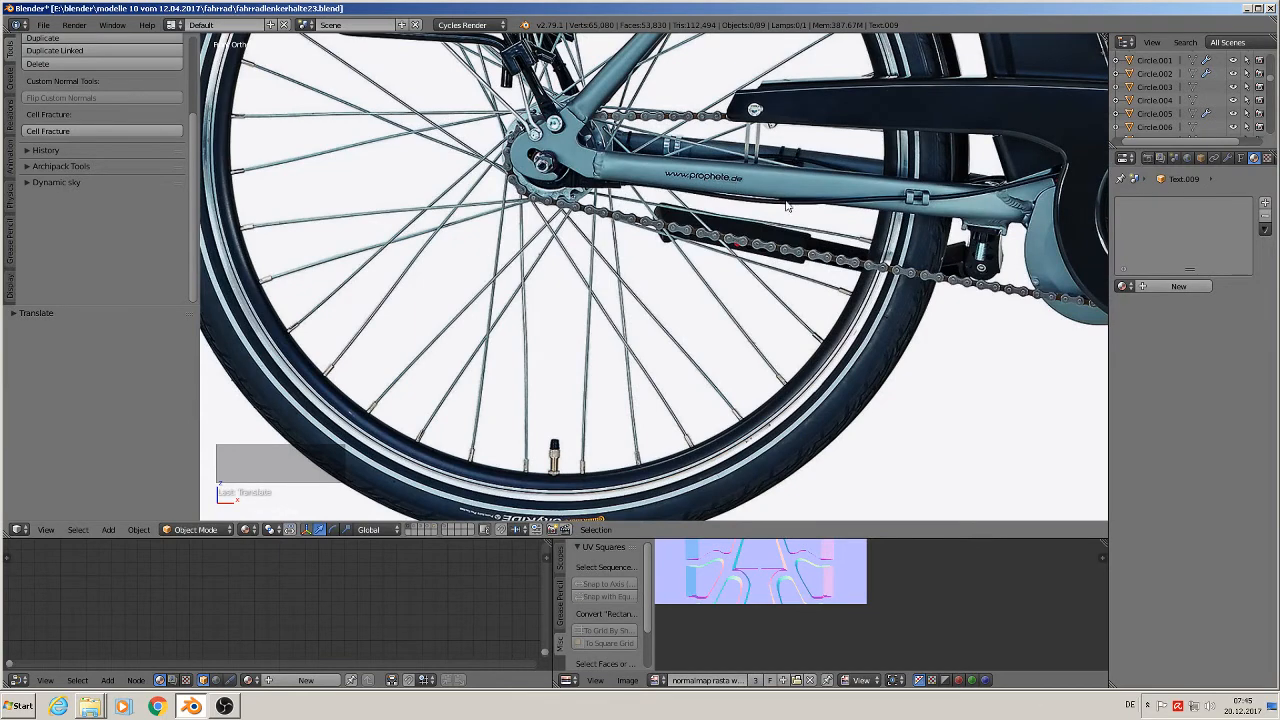
pyautogui.scroll(-6, 790, 207)
pyautogui.keyDown('shift'); pyautogui.moveTo(876, 320); pyautogui.dragTo(434, 387, button='middle'); pyautogui.keyUp('shift')
pyautogui.scroll(5, 478, 170)
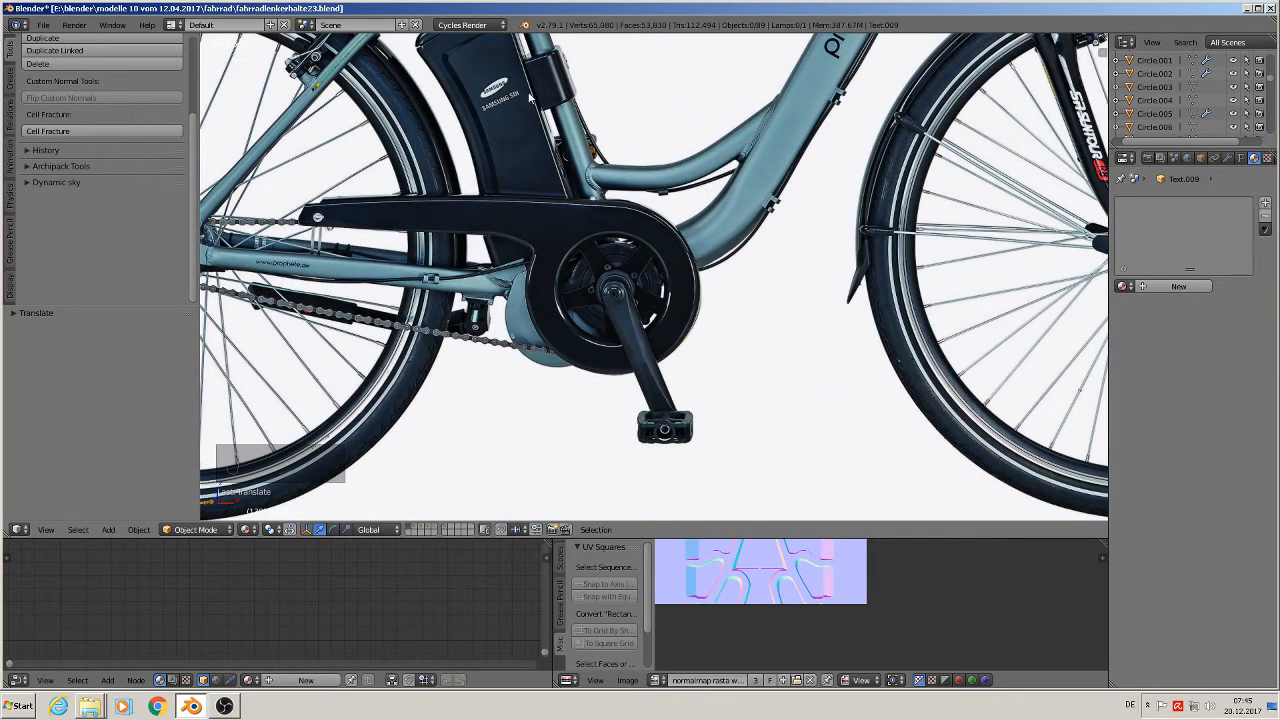
pyautogui.scroll(-5, 540, 250)
pyautogui.scroll(-1, 552, 270)
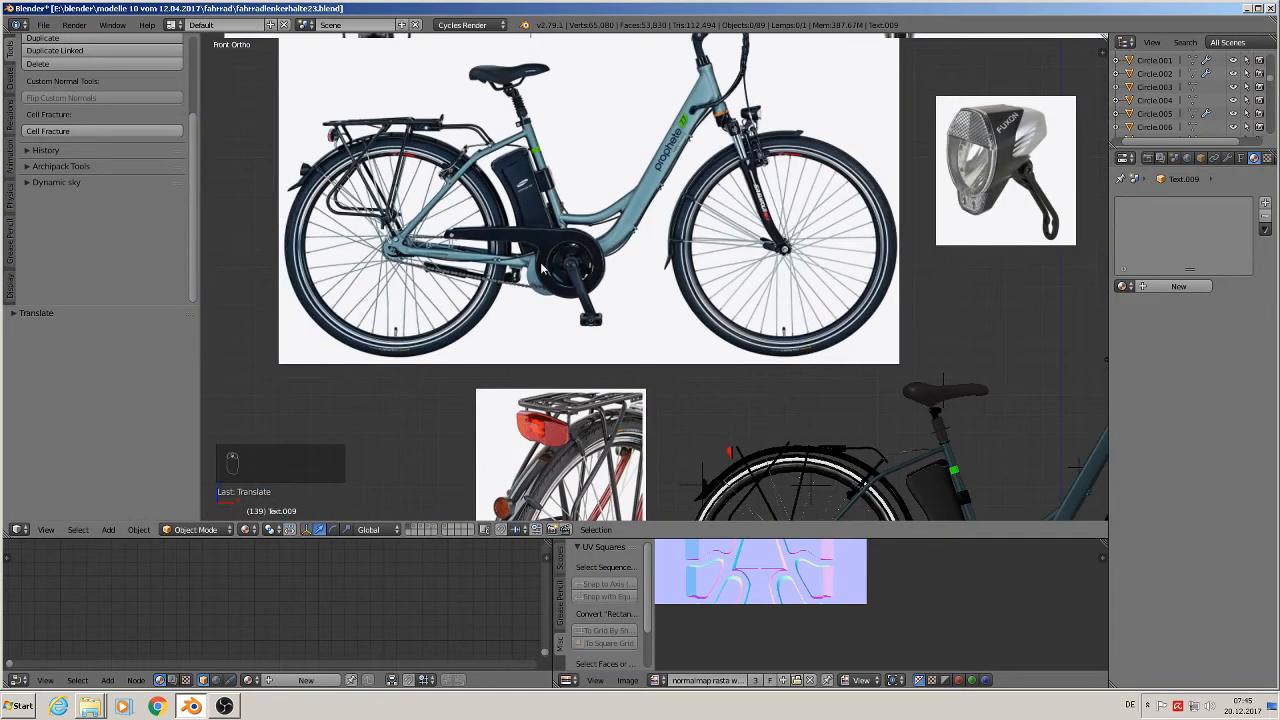
# Examine the bicycle reference photo for the branding on the saddle and the frame's down tube
pyautogui.scroll(-1, 550, 272)
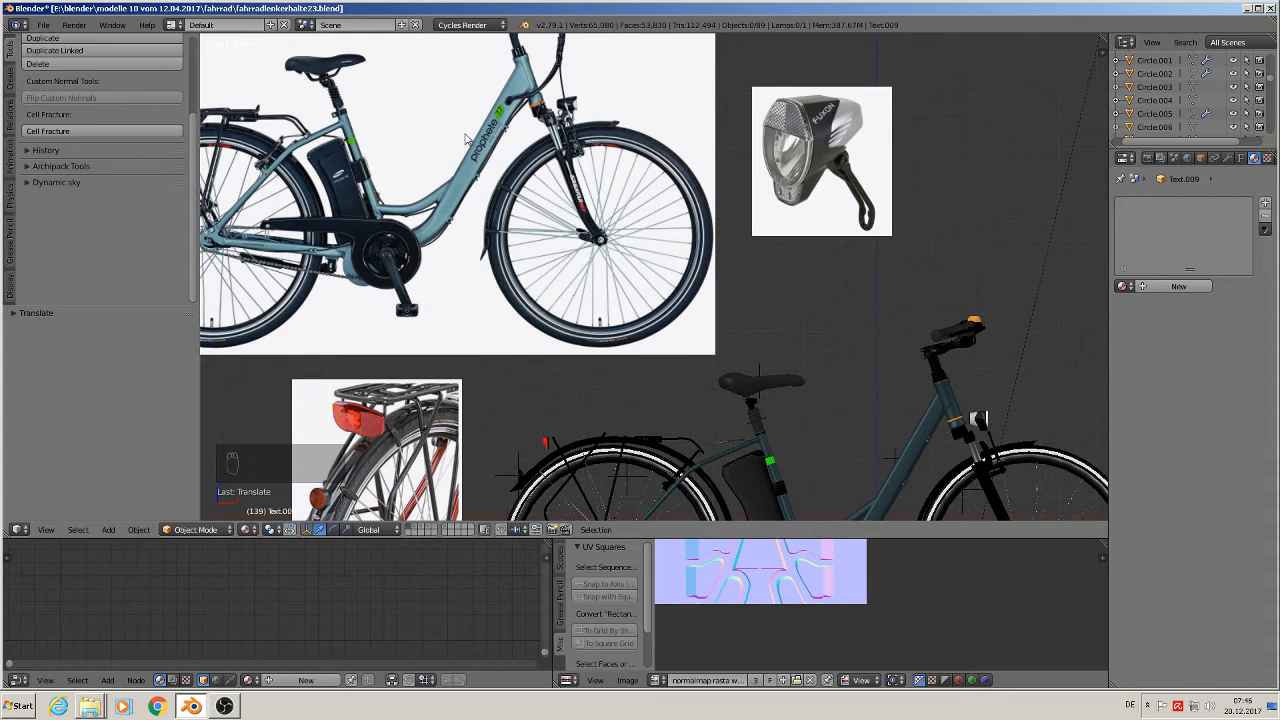
pyautogui.keyDown('shift'); pyautogui.moveTo(440, 140); pyautogui.dragTo(618, 395, button='middle'); pyautogui.keyUp('shift')
pyautogui.scroll(6, 515, 340)
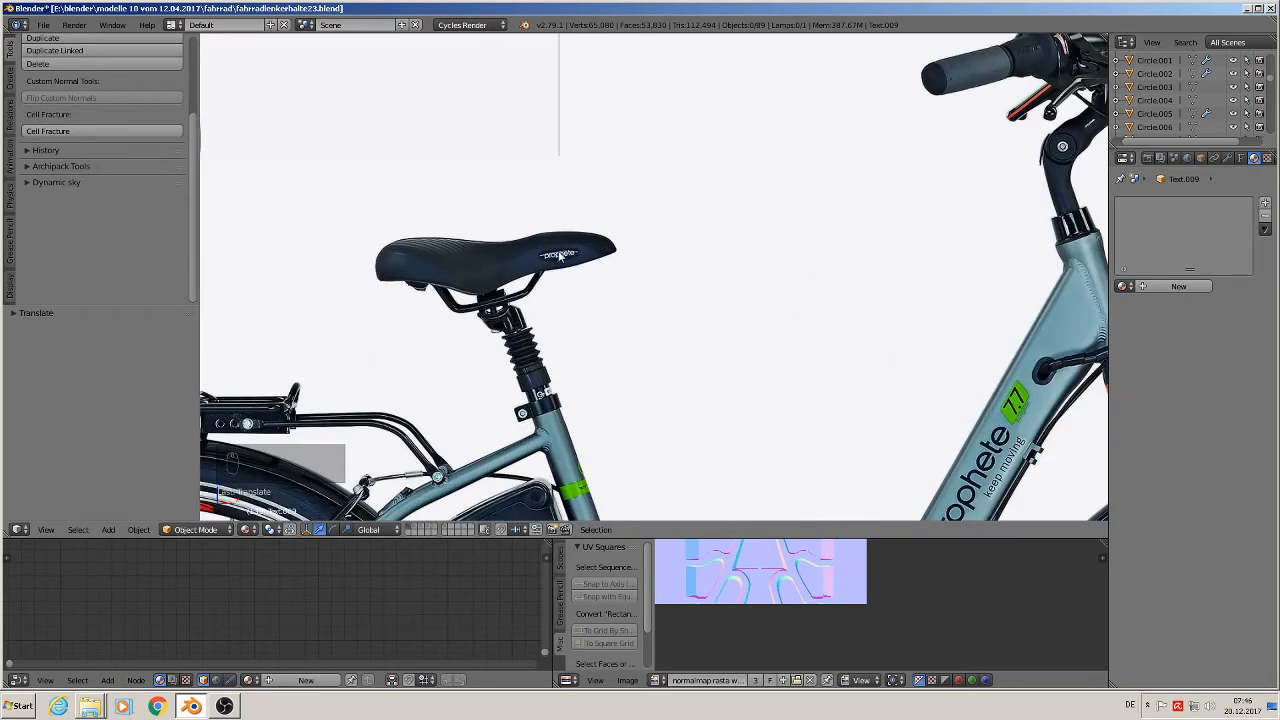
pyautogui.scroll(-8, 663, 300)
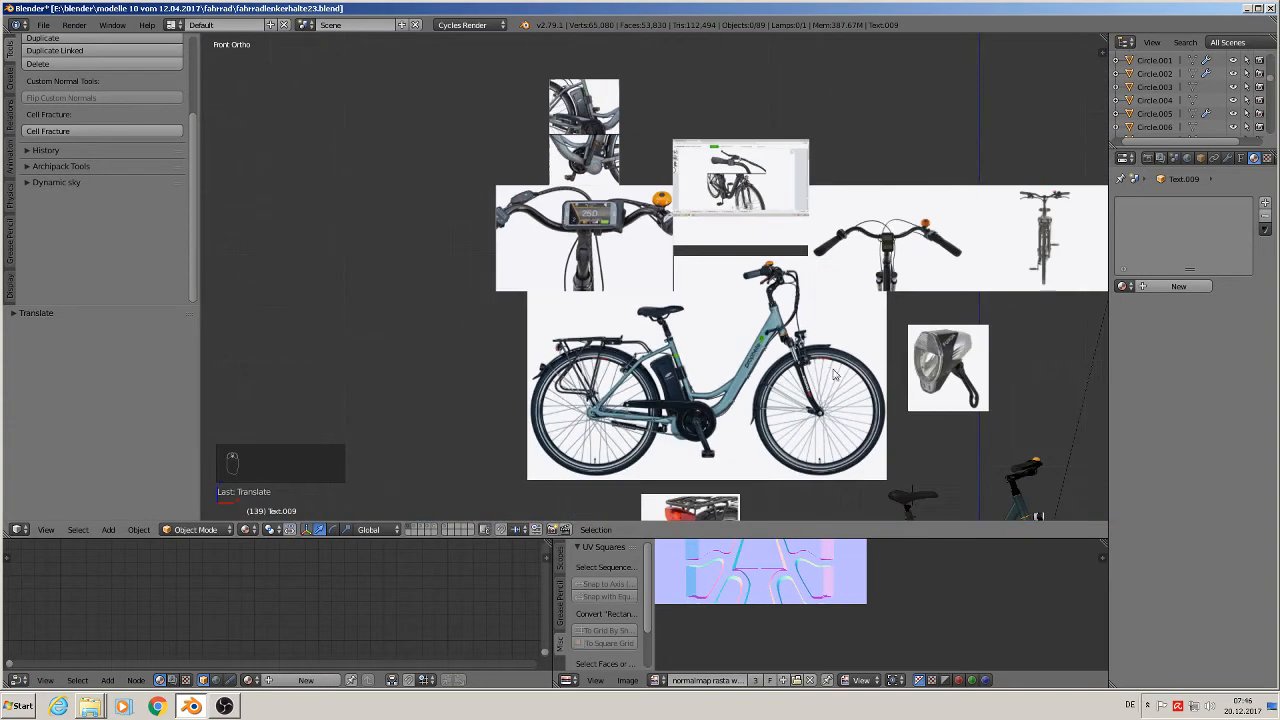
pyautogui.keyDown('shift'); pyautogui.moveTo(835, 374); pyautogui.dragTo(212, 197, button='middle'); pyautogui.keyUp('shift')
pyautogui.scroll(-3, 518, 291)
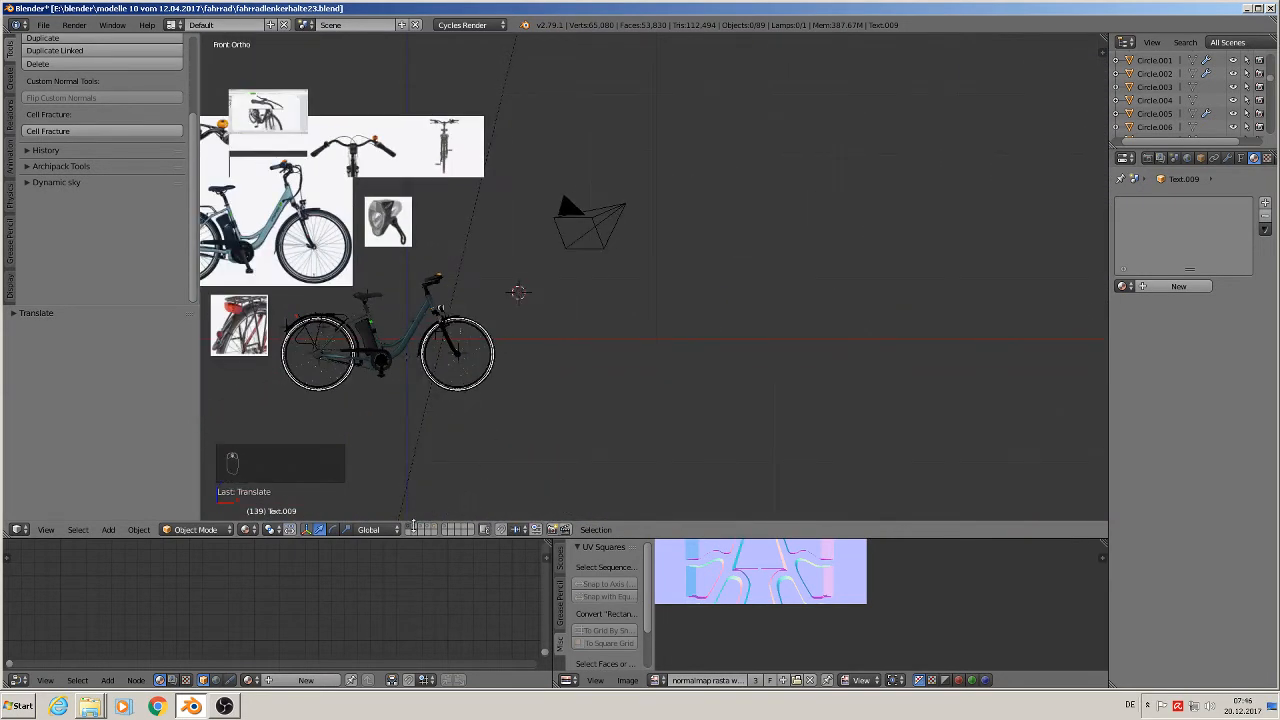
pyautogui.keyDown('shift'); pyautogui.moveTo(428, 423); pyautogui.dragTo(703, 392, button='middle'); pyautogui.keyUp('shift')
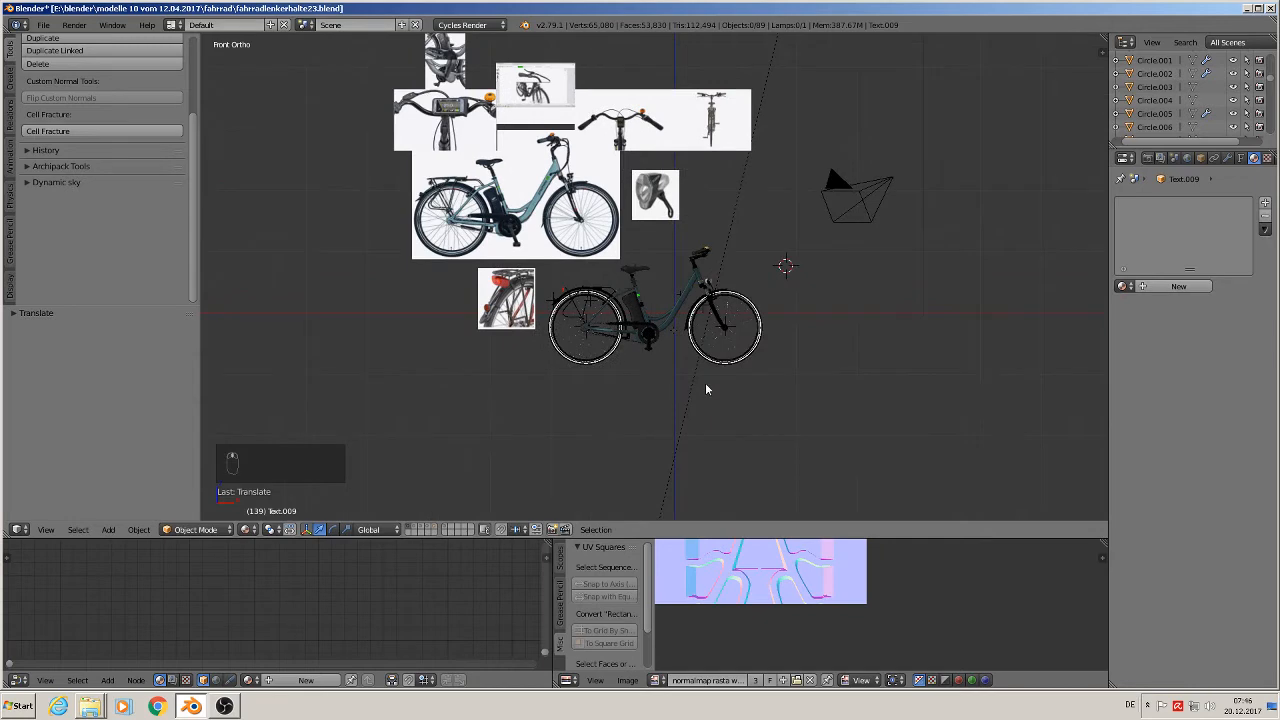
pyautogui.scroll(6, 507, 244)
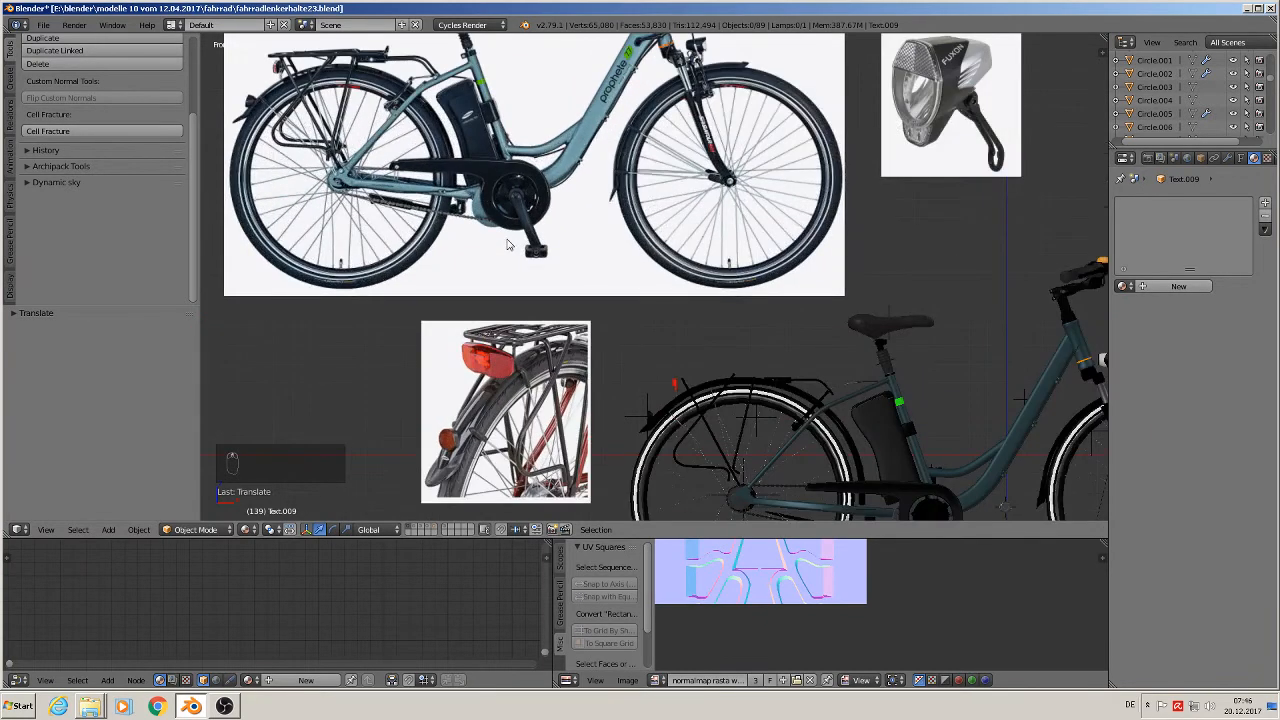
# Show the layer with the text lettering, deselect everything and place the 3D cursor below the "cycles render" label
pyautogui.click(434, 528)
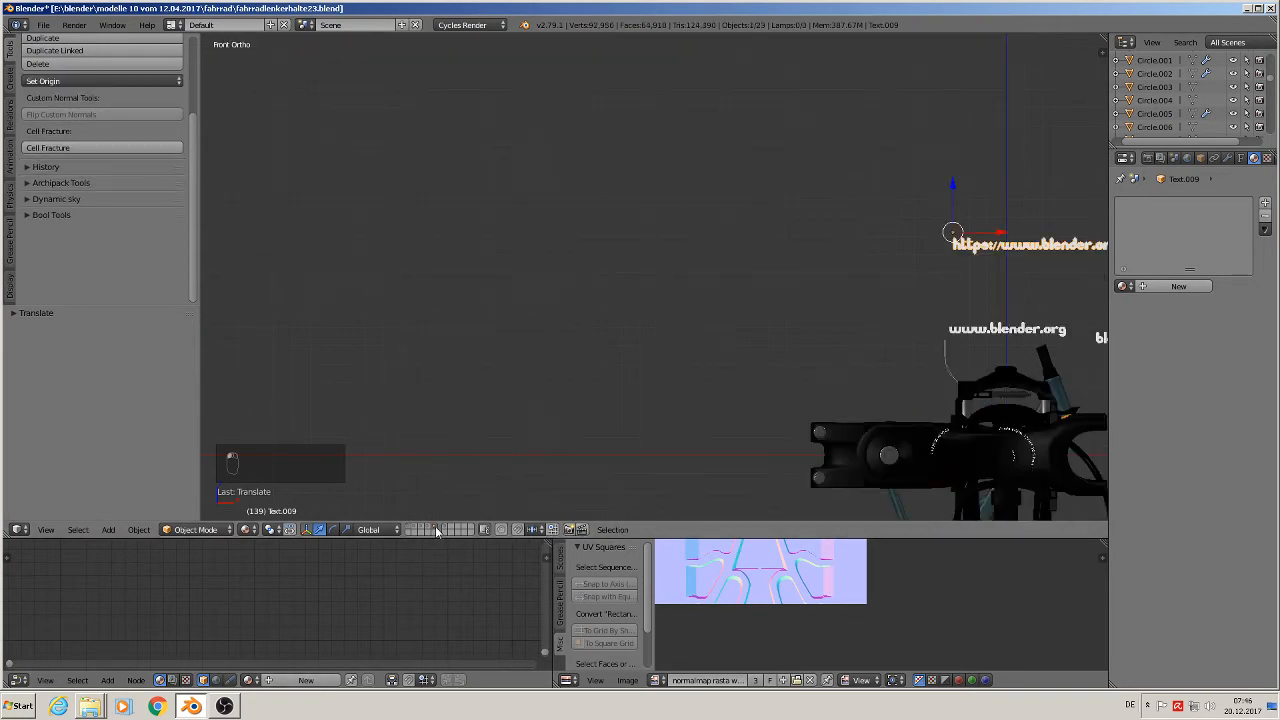
pyautogui.scroll(-4, 645, 403)
pyautogui.keyDown('shift'); pyautogui.moveTo(713, 378); pyautogui.dragTo(585, 308, button='middle'); pyautogui.keyUp('shift')
pyautogui.scroll(5, 662, 338)
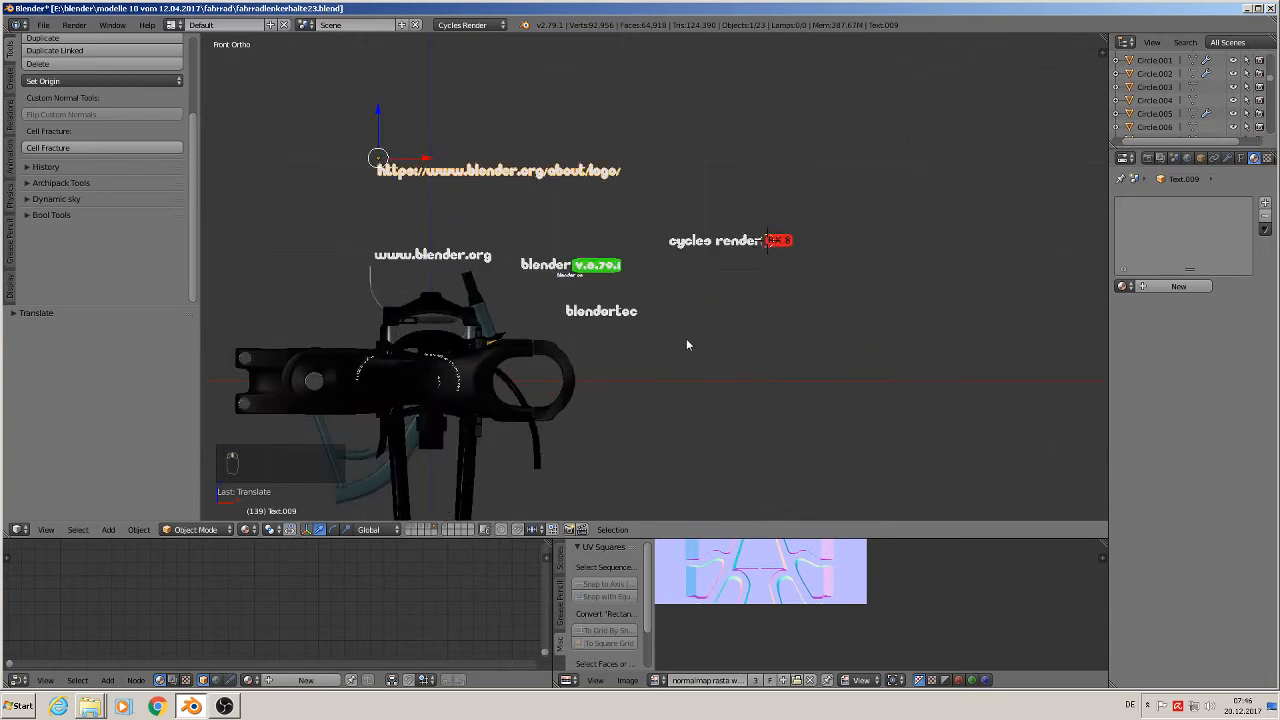
pyautogui.press('a')
pyautogui.click(706, 300)
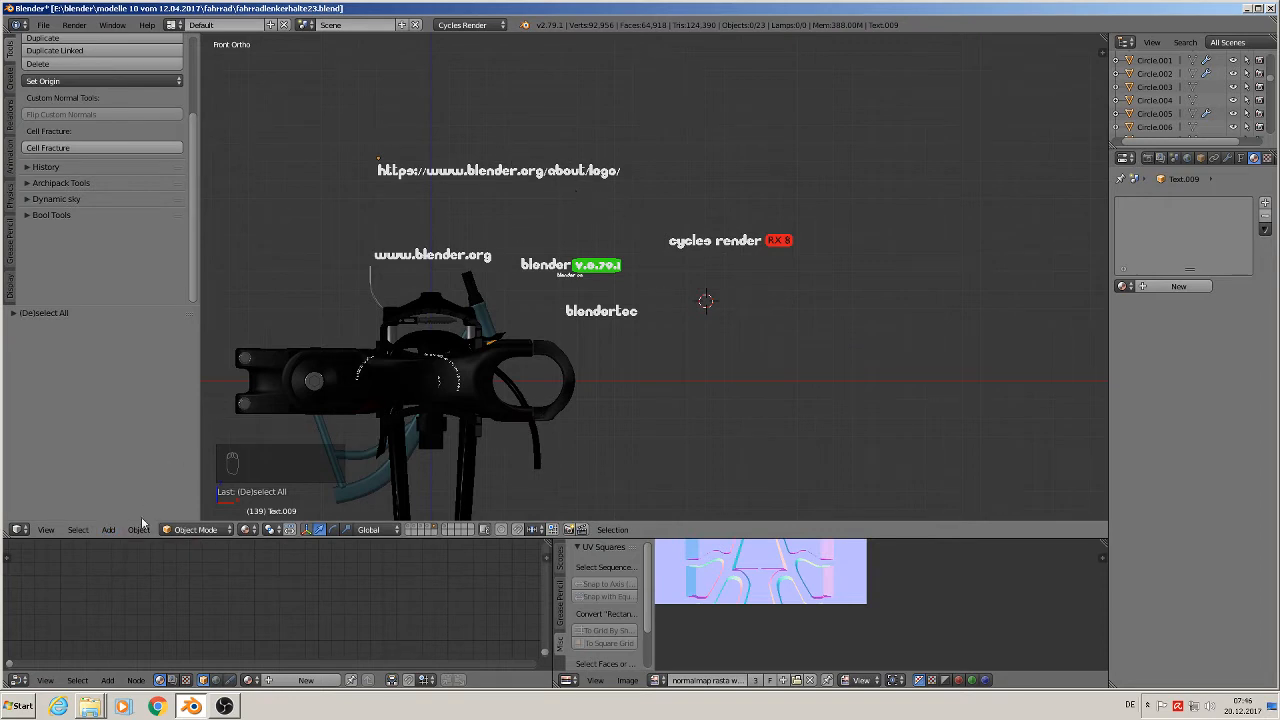
# Import "blendersymbol1 weis.png" from the textures folder as an image plane at the 3D cursor
pyautogui.click(108, 529)
pyautogui.moveTo(118, 517)
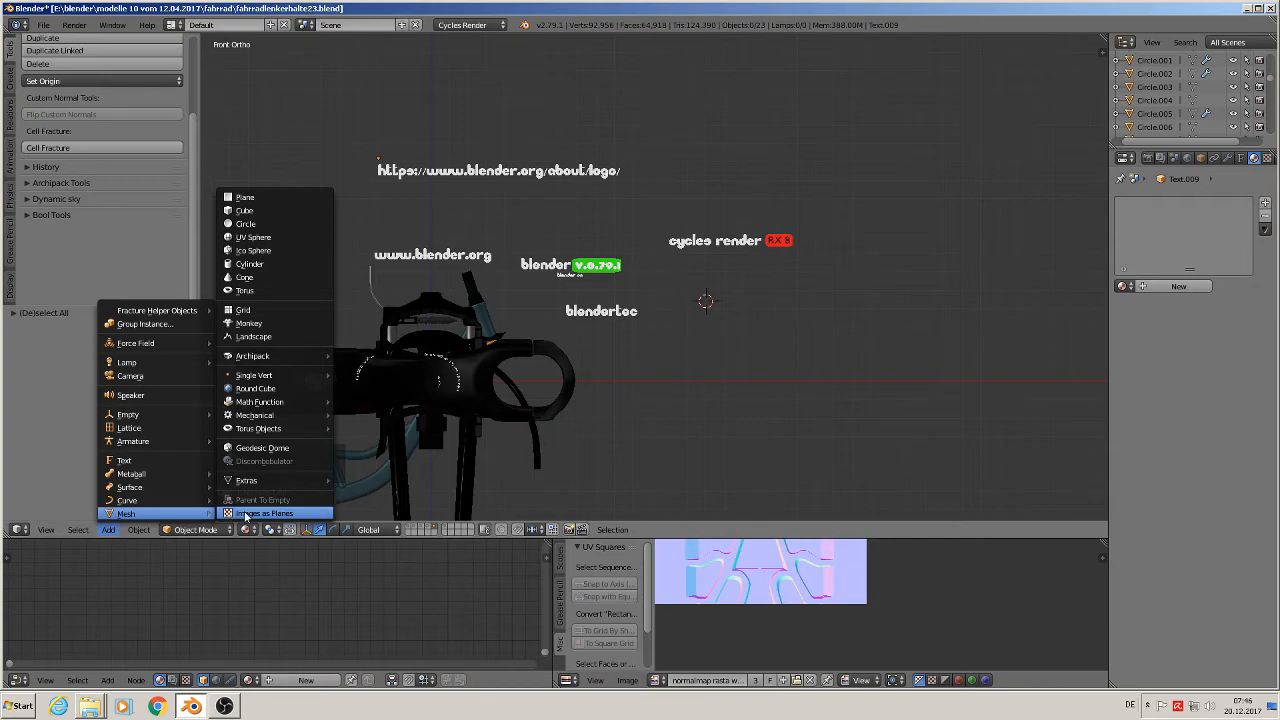
pyautogui.click(244, 514)
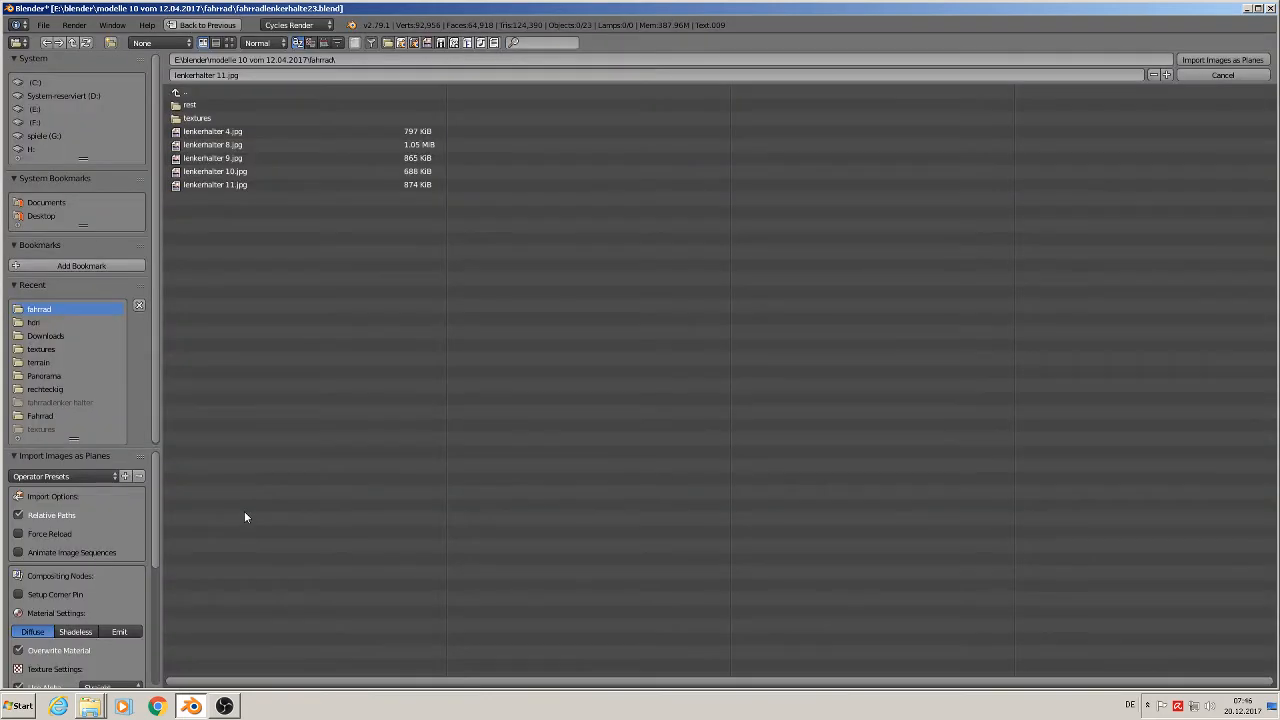
pyautogui.click(206, 112)
pyautogui.click(229, 42)
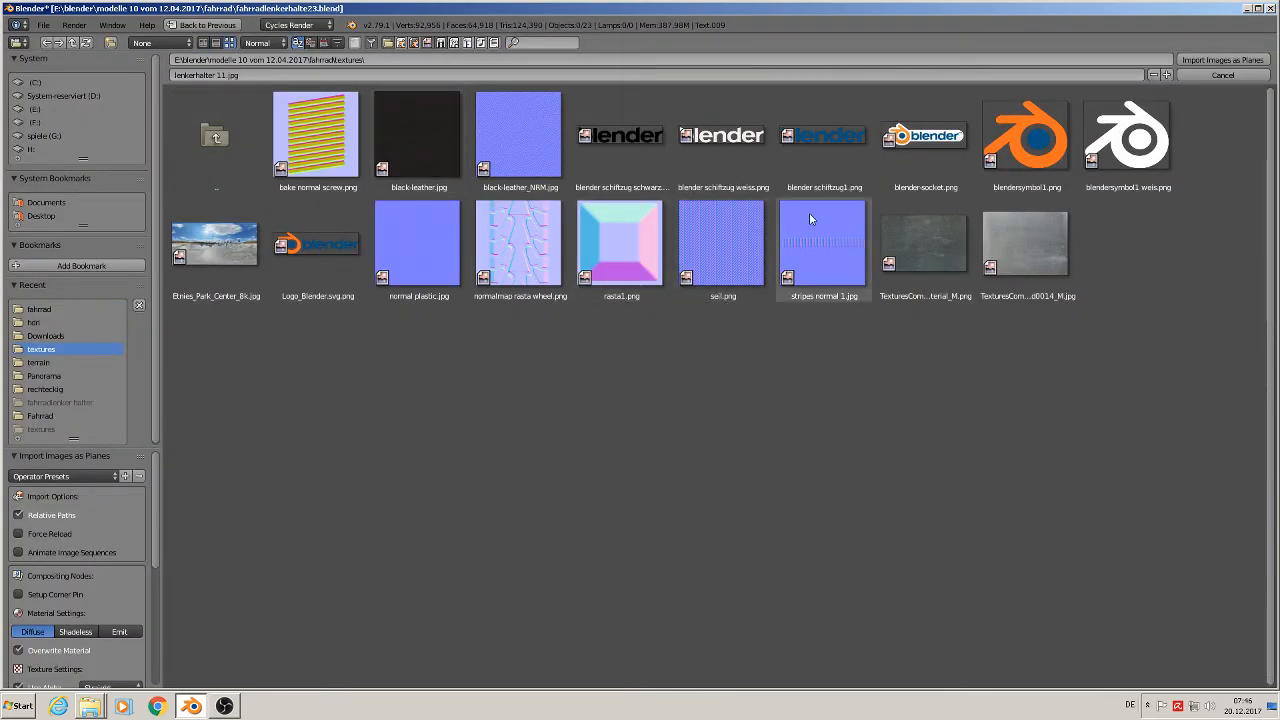
pyautogui.doubleClick(1126, 148)
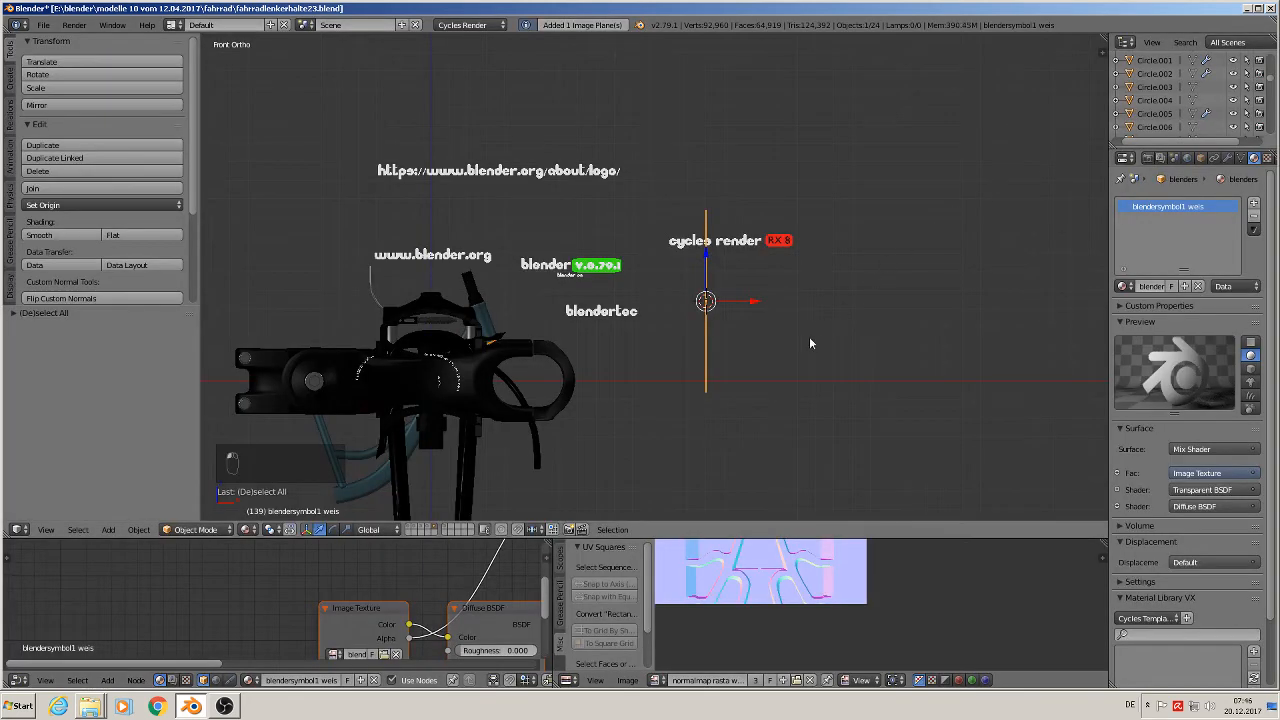
# Rotate the white Blender symbol plane 90 degrees about the Z axis to face the front view
pyautogui.press('r')
pyautogui.press('z')
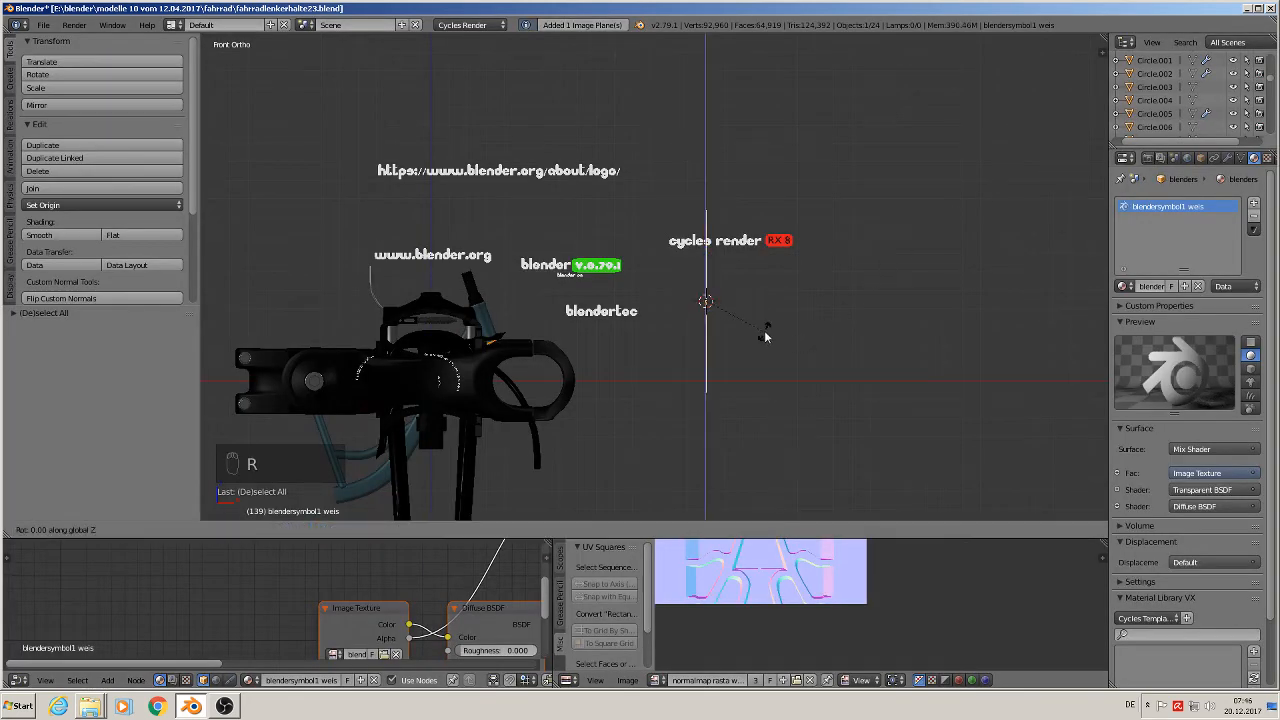
pyautogui.press('9')
pyautogui.press('0')
pyautogui.press('Return')
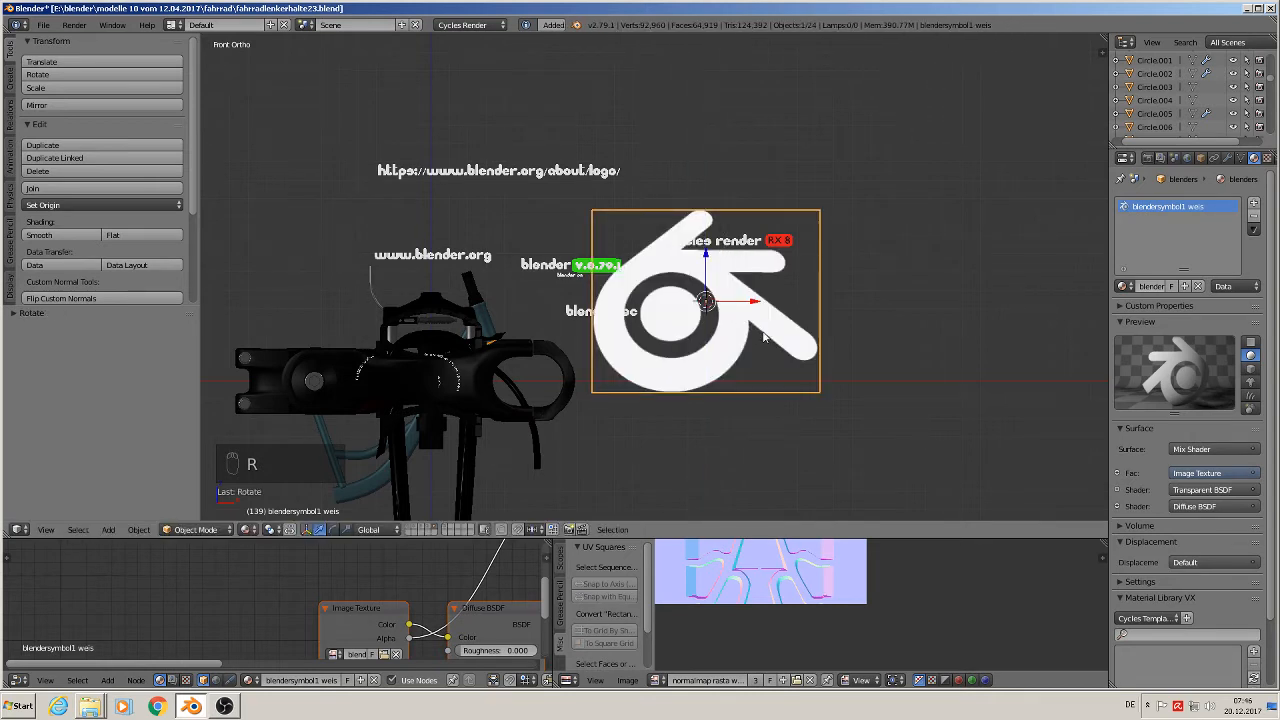
pyautogui.press('r')
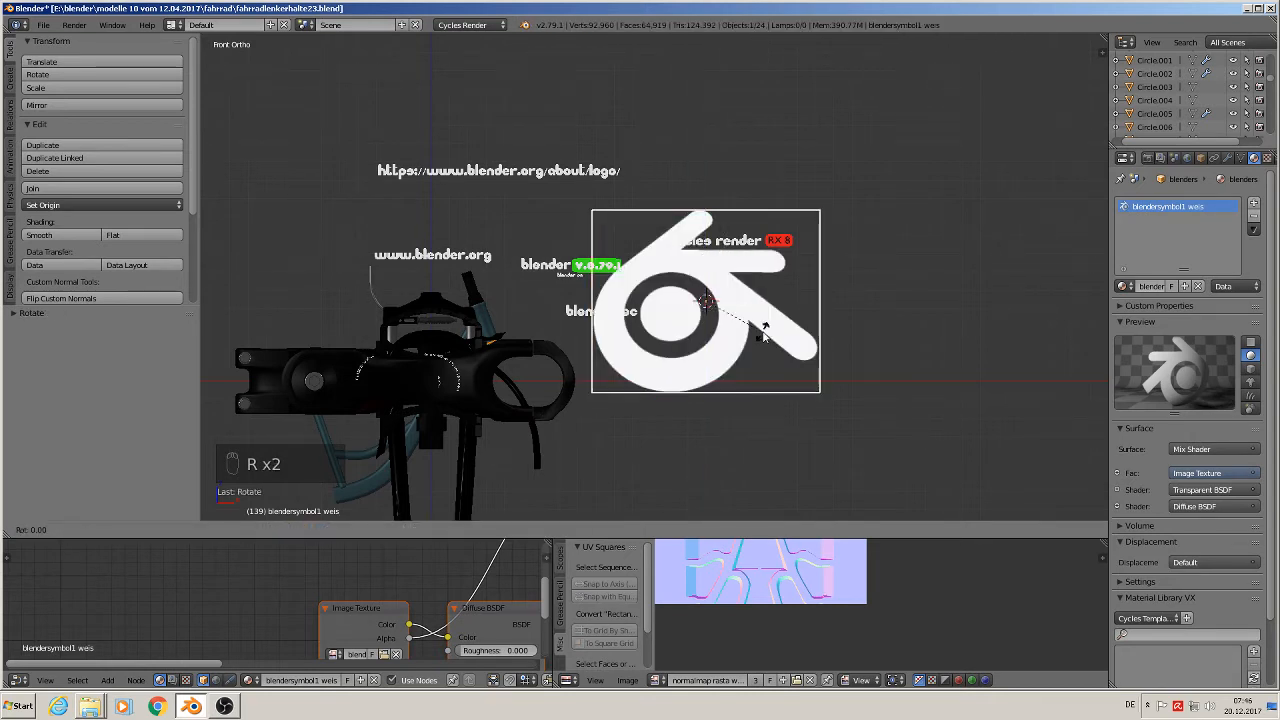
pyautogui.rightClick(848, 405)
# Scale the white Blender symbol down to a small icon beneath the "cycles render" label and deselect everything
pyautogui.press('s')
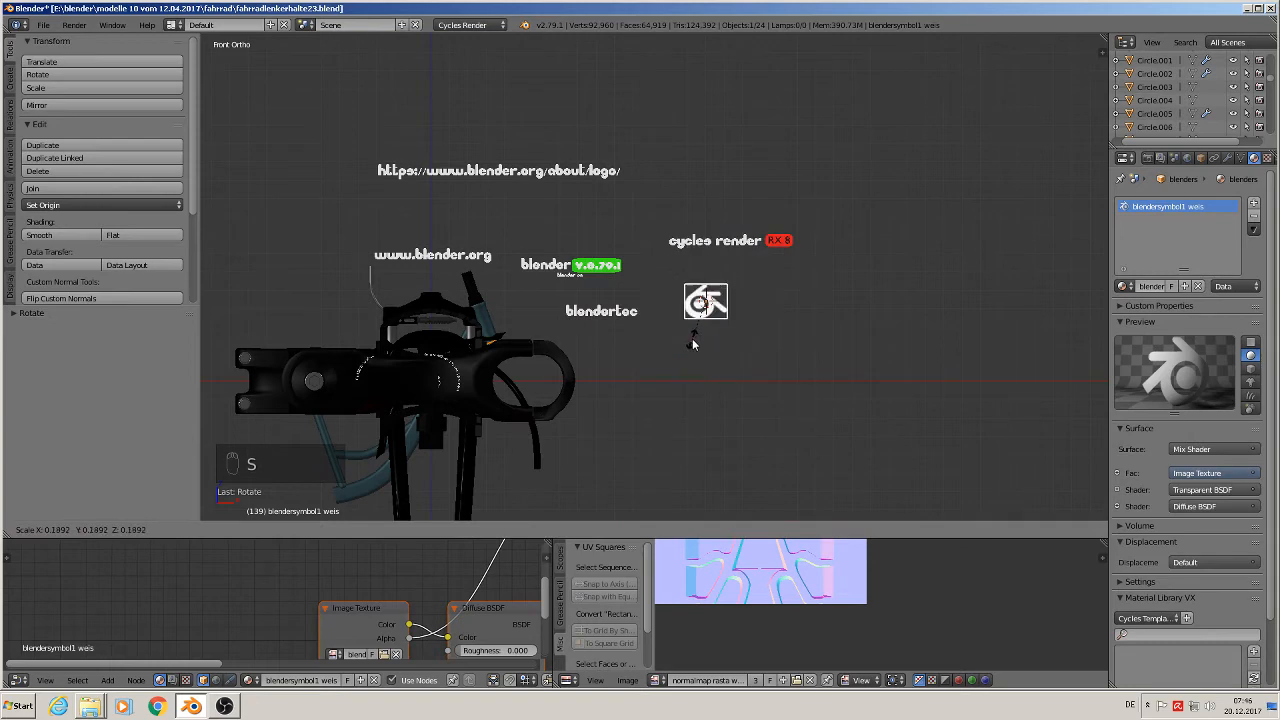
pyautogui.click(708, 327)
pyautogui.scroll(6, 708, 326)
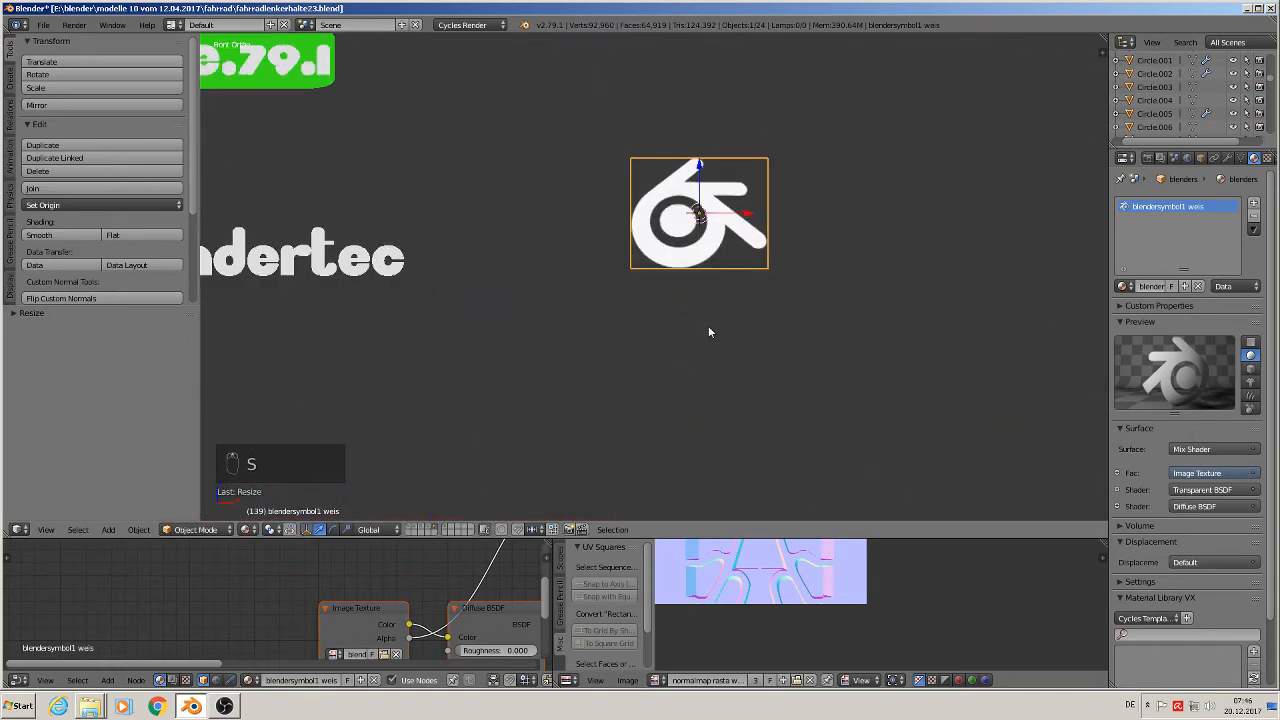
pyautogui.scroll(-3, 699, 316)
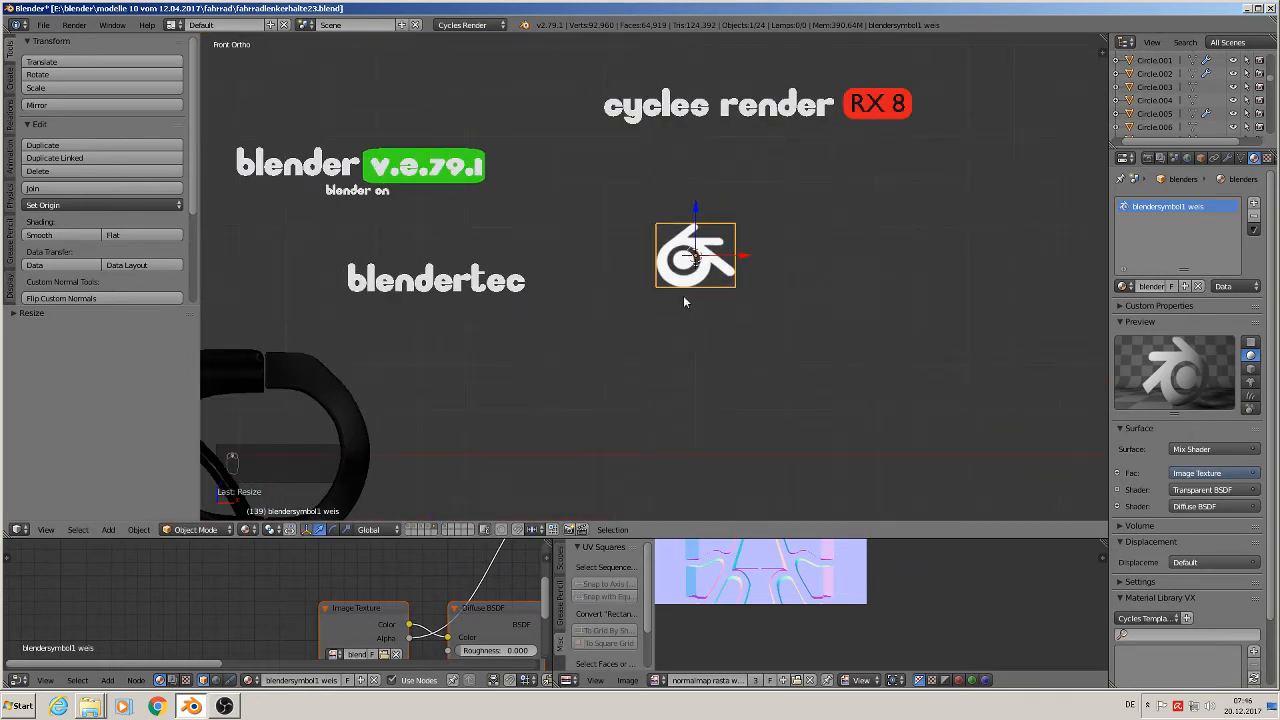
pyautogui.scroll(-4, 708, 298)
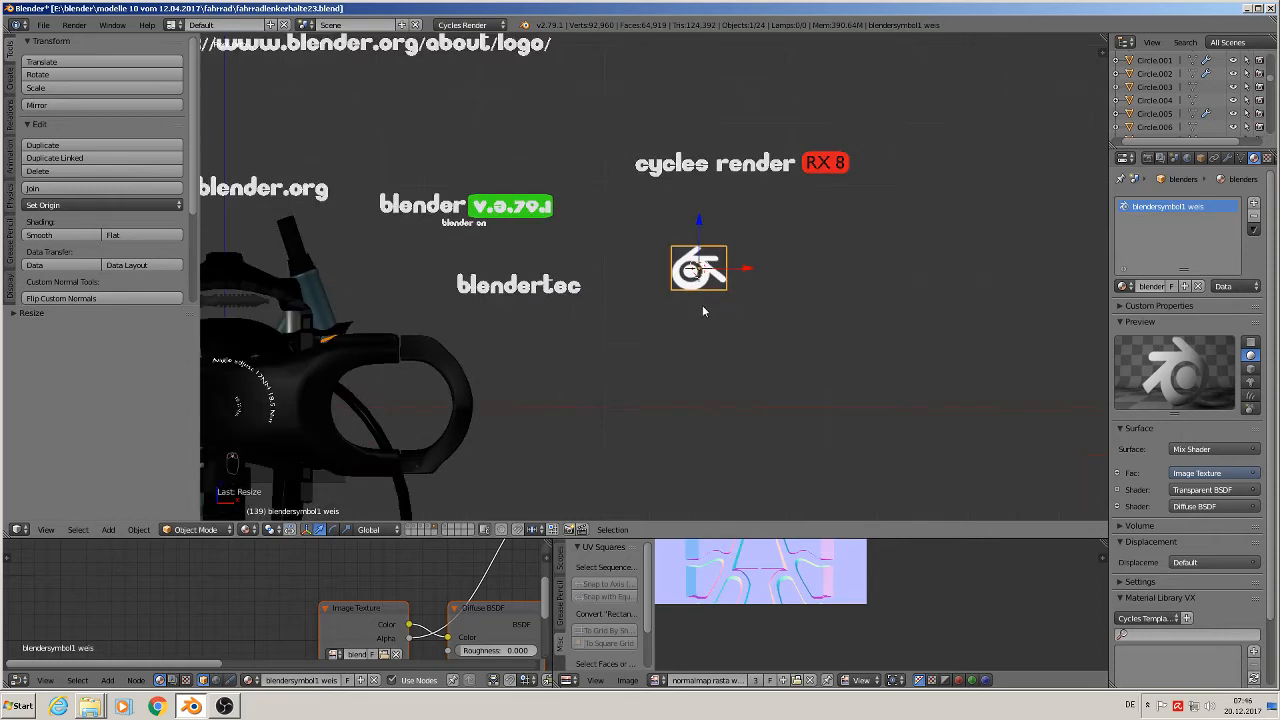
pyautogui.scroll(1, 703, 309)
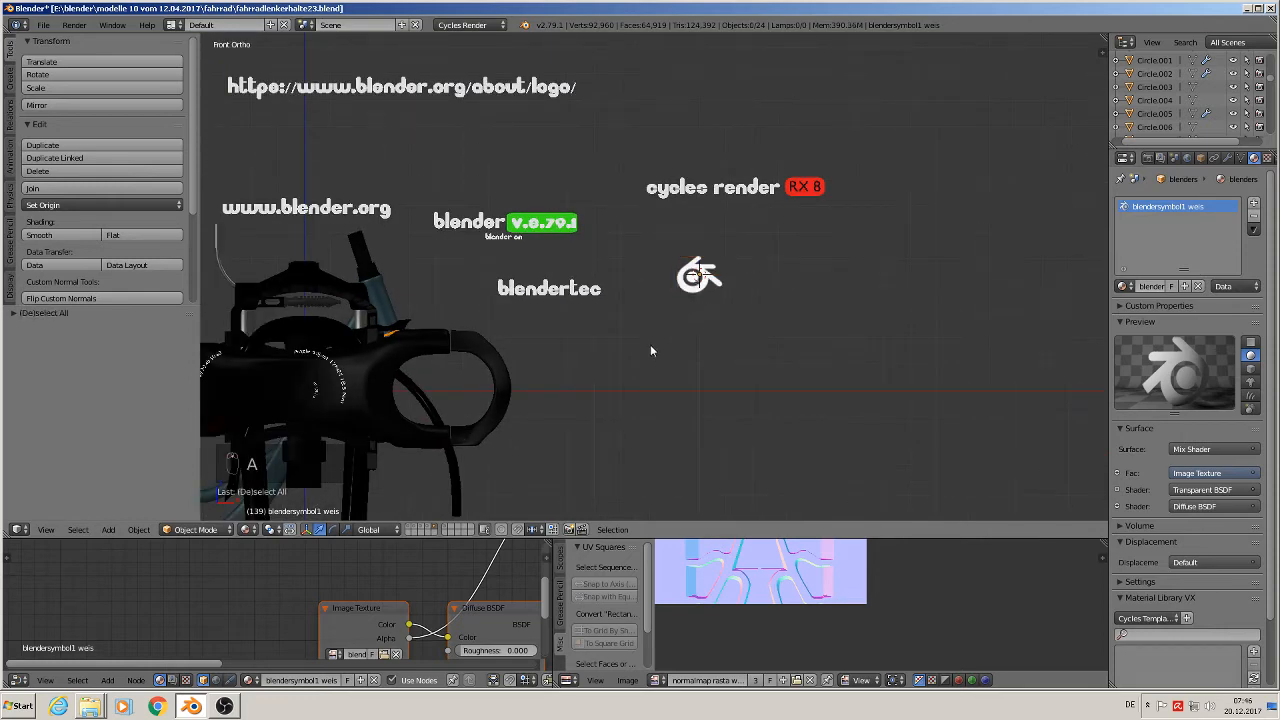
# Import "blender schiftzug weiss.png" from the textures folder as an image plane at the 3D cursor
pyautogui.click(108, 530)
pyautogui.moveTo(116, 516)
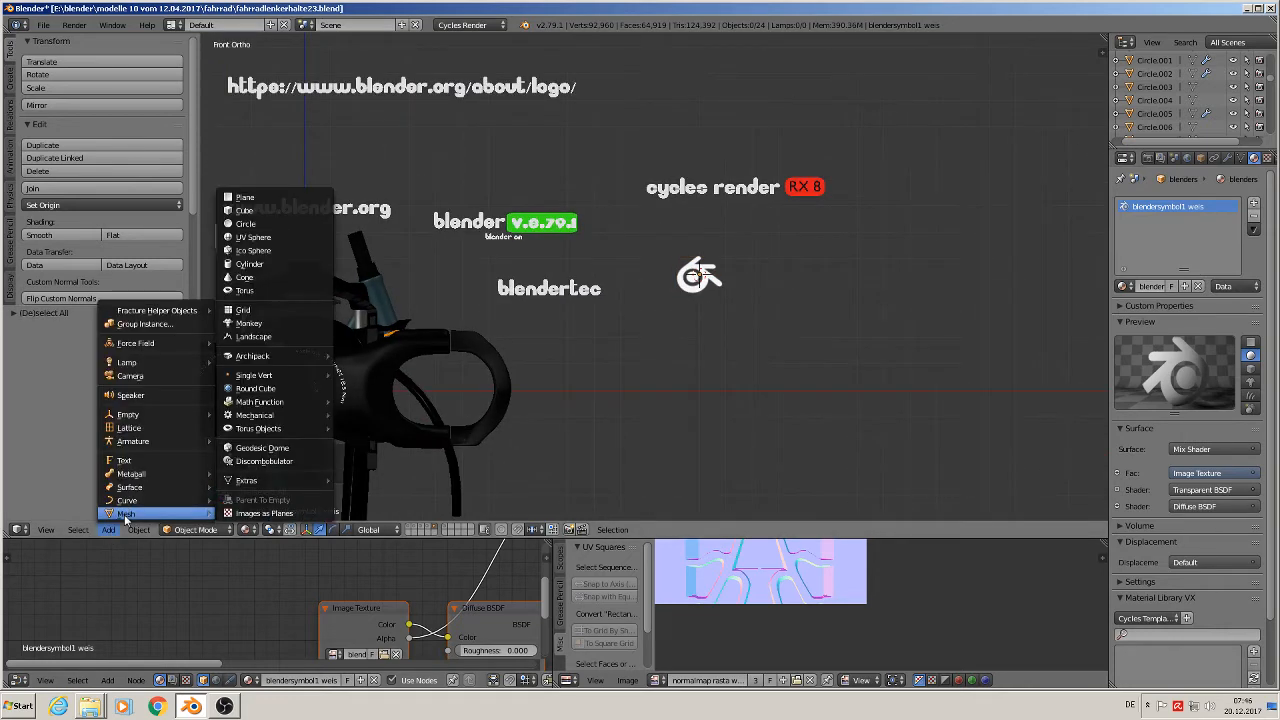
pyautogui.click(275, 519)
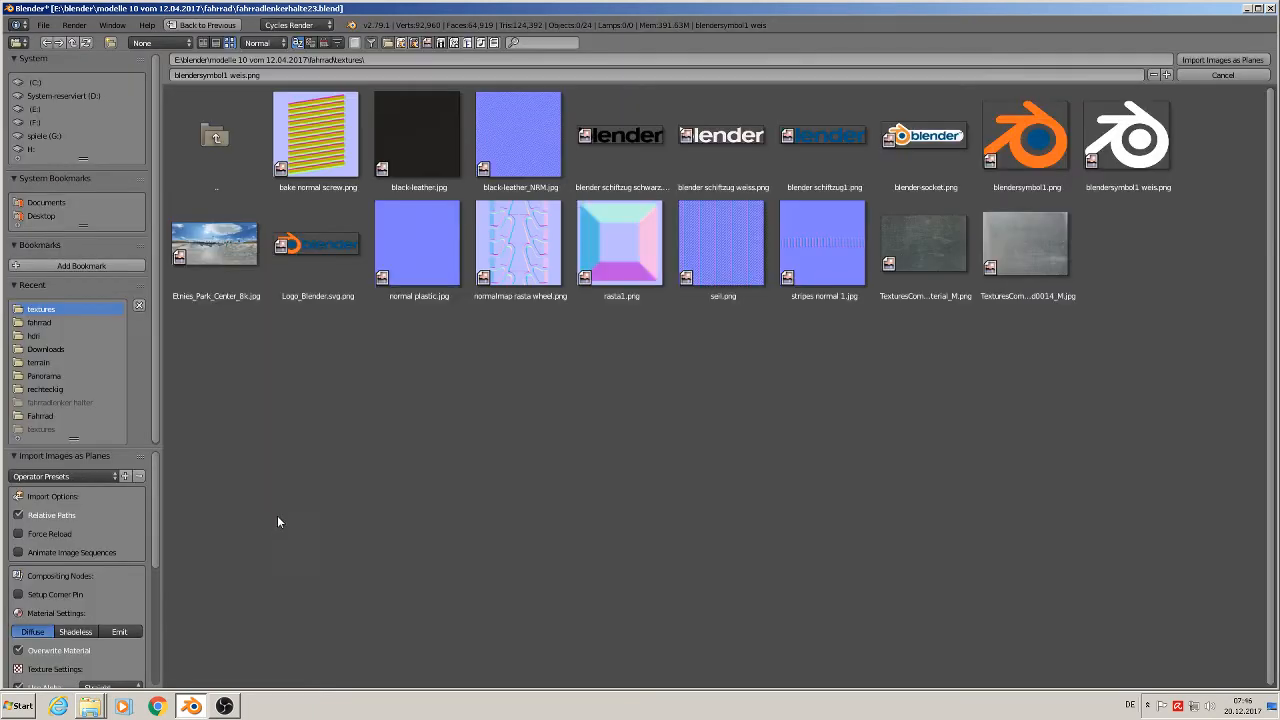
pyautogui.doubleClick(731, 141)
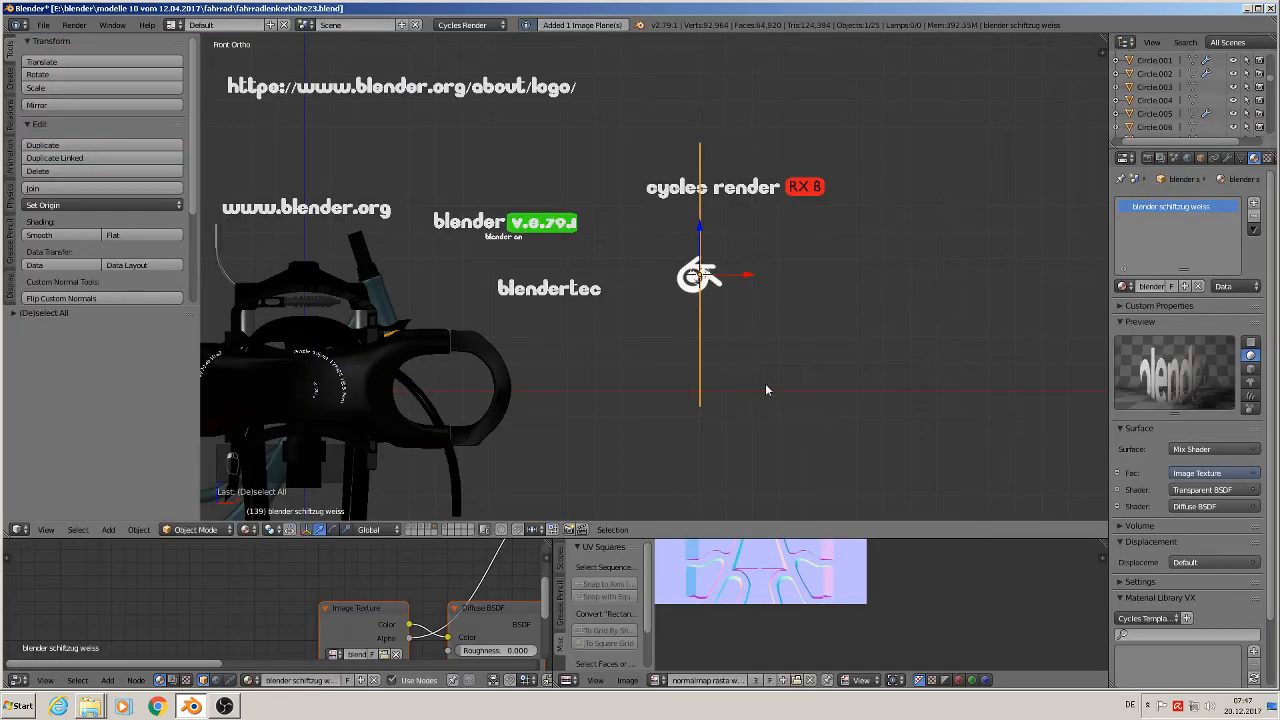
# Rotate the white "blender" wordmark plane about the Z axis by 90 degrees and again by 170 degrees so it reads forwards
pyautogui.write('rz90')
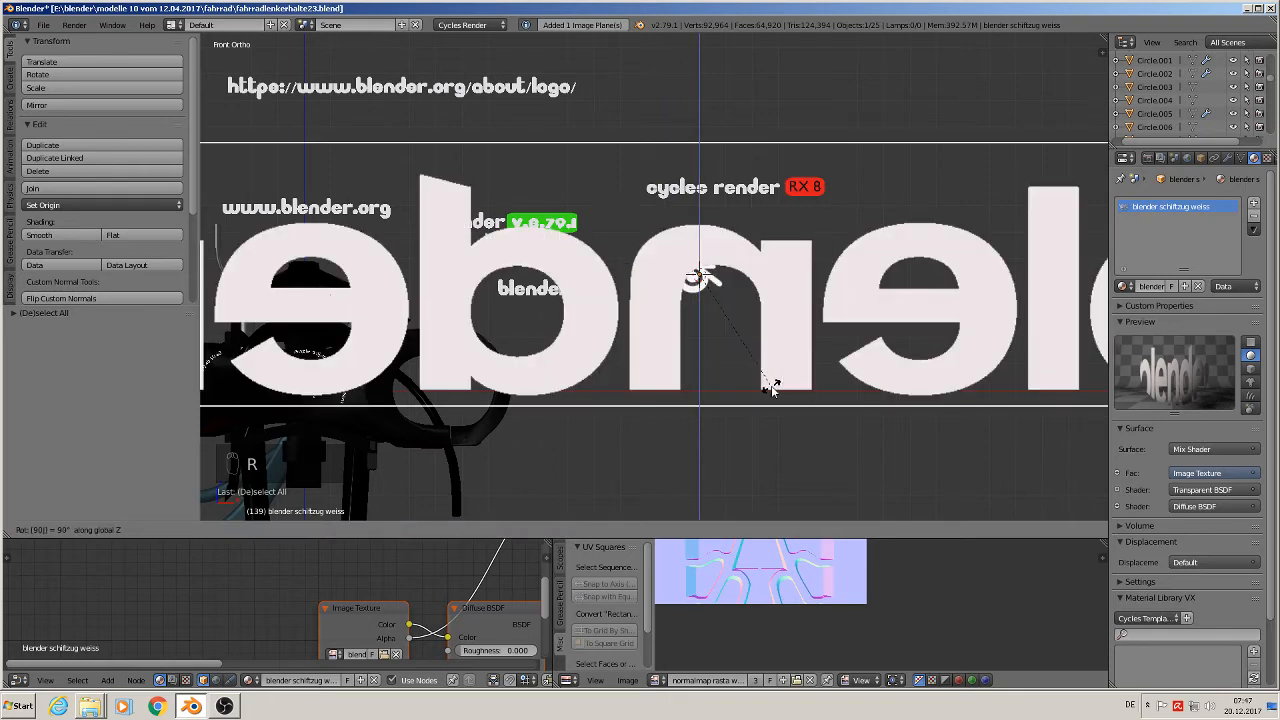
pyautogui.press('Return')
pyautogui.write('r')
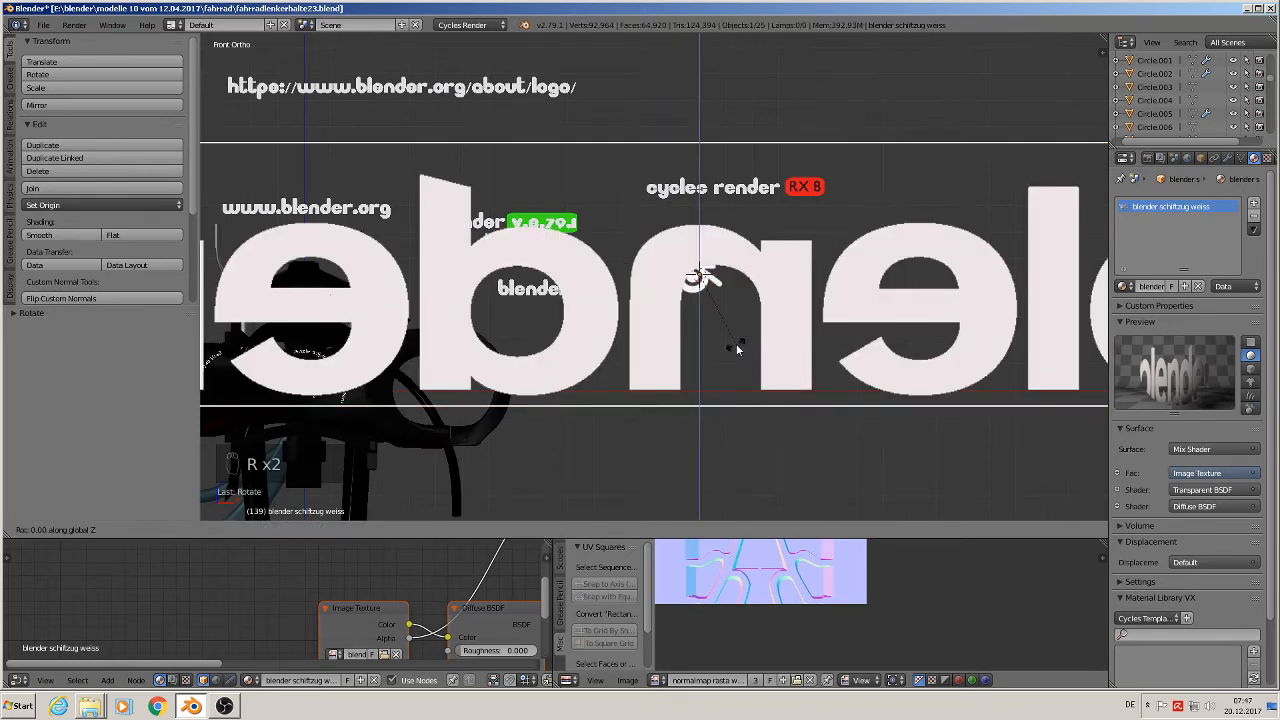
pyautogui.write('z170')
pyautogui.press('Return')
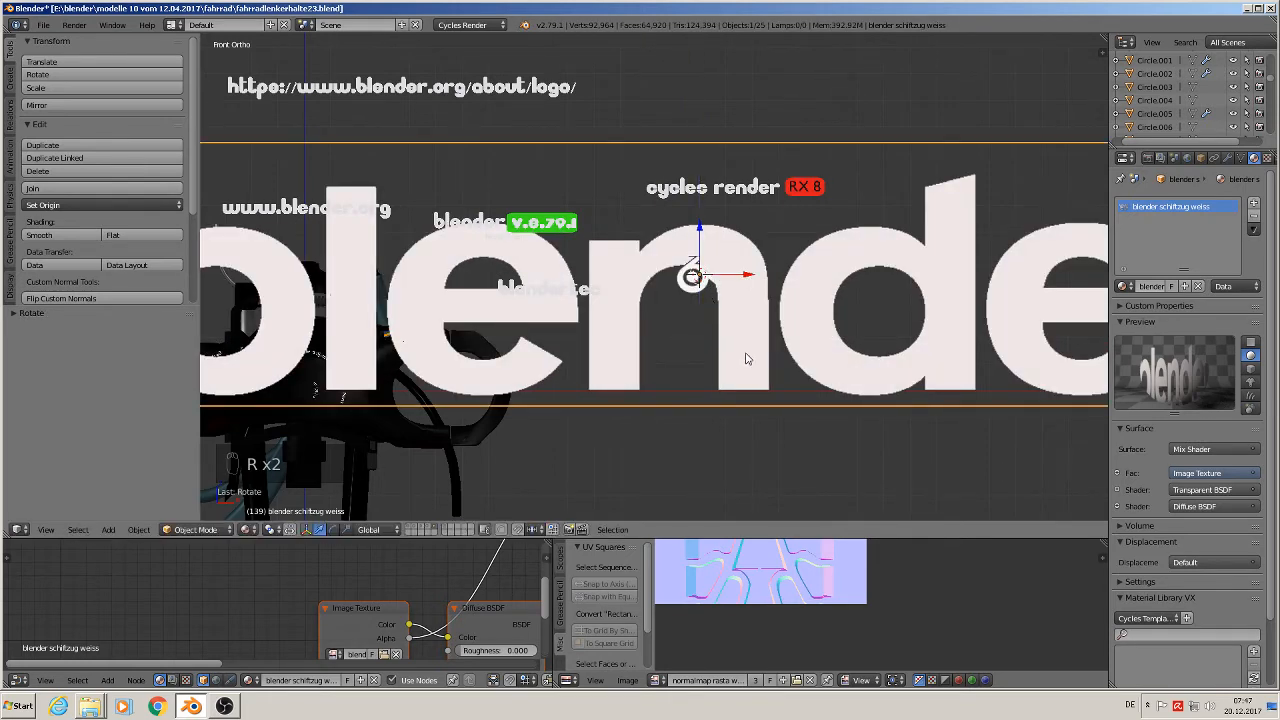
# Scale the "blender" wordmark down, move it straight down to just beneath the white symbol, and deselect everything
pyautogui.press('s')
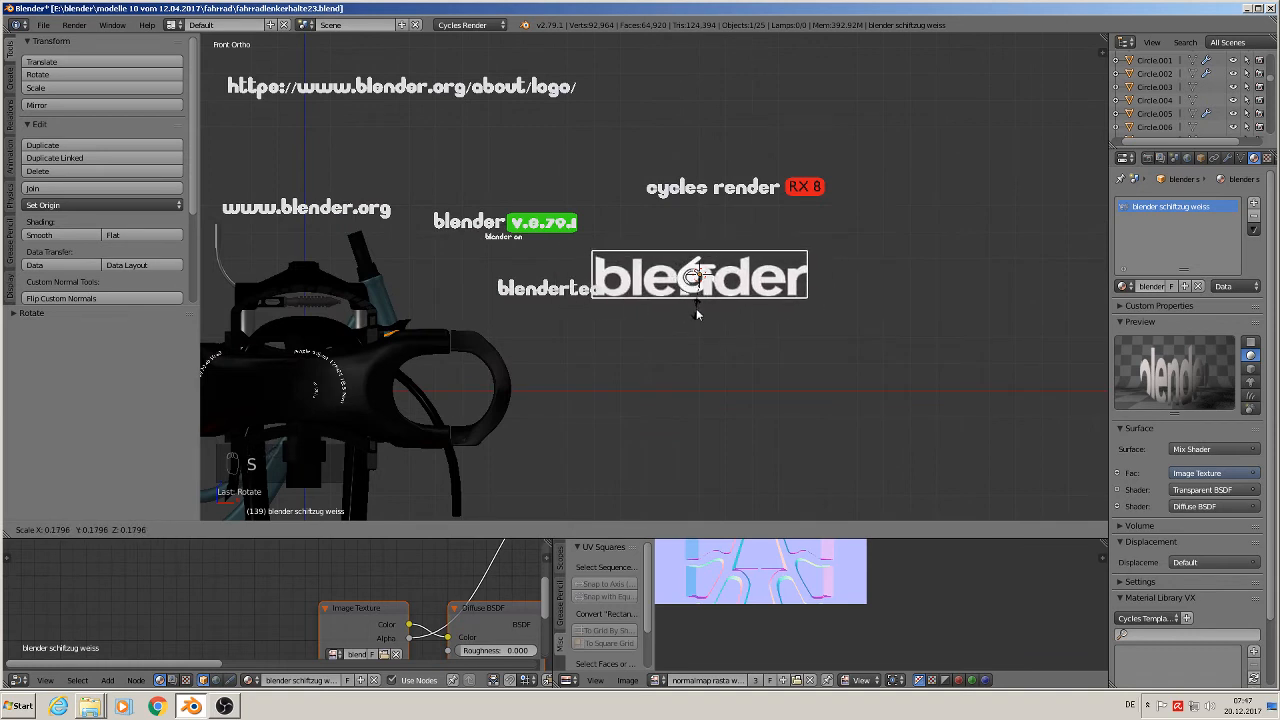
pyautogui.click(698, 300)
pyautogui.scroll(1, 699, 250)
pyautogui.moveTo(700, 230); pyautogui.dragTo(694, 271)
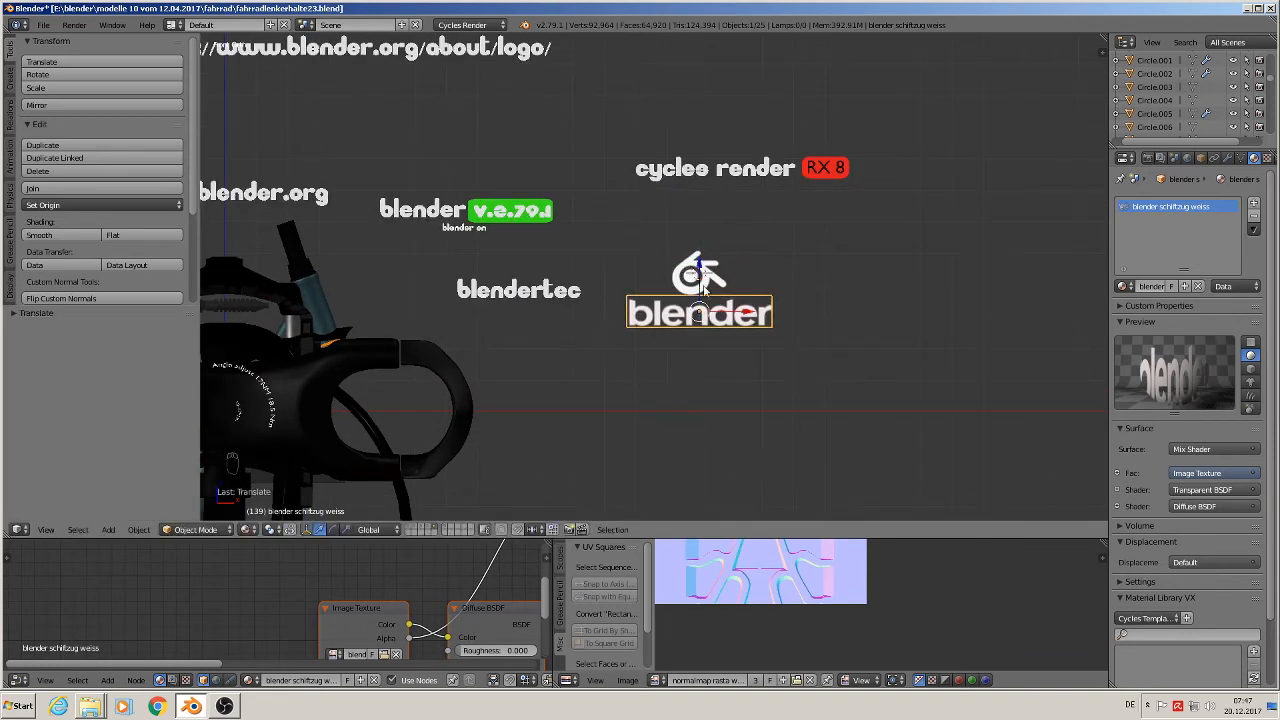
pyautogui.press('a')
pyautogui.scroll(2, 732, 315)
pyautogui.scroll(-3, 724, 326)
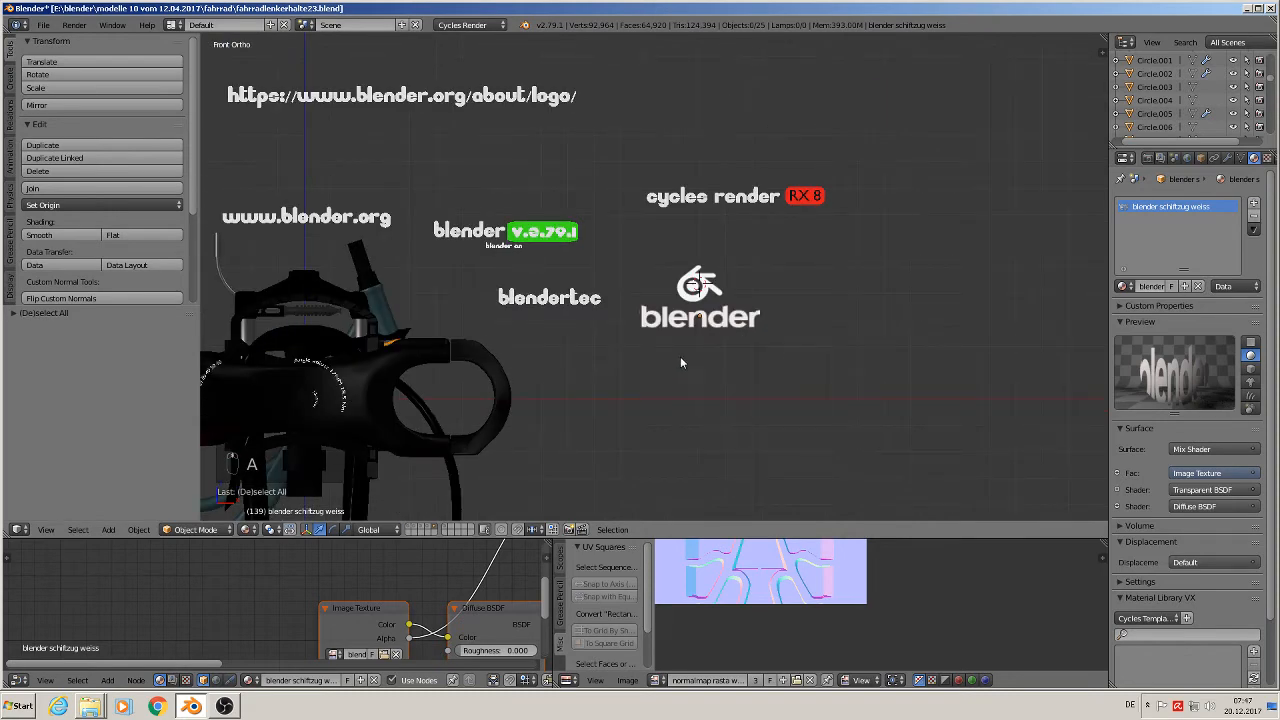
pyautogui.keyDown('shift'); pyautogui.moveTo(681, 358); pyautogui.dragTo(765, 360, button='middle'); pyautogui.keyUp('shift')
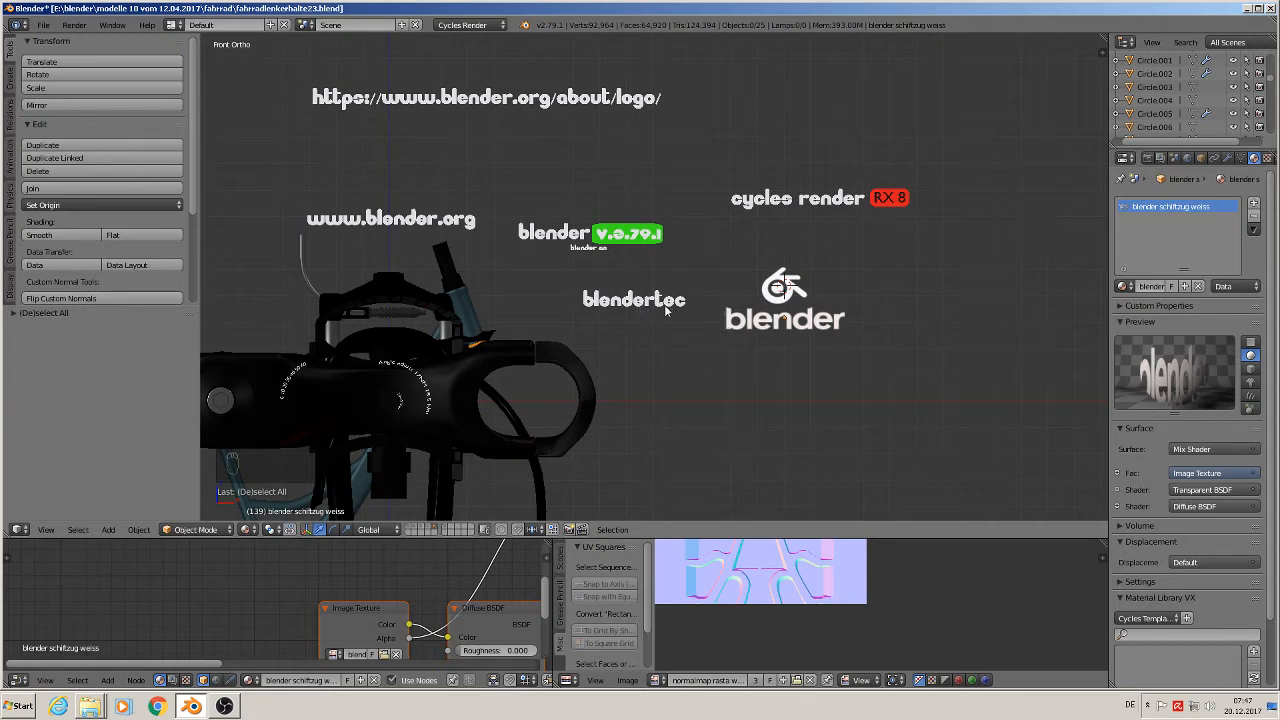
pyautogui.rightClick(512, 104)
pyautogui.press('g')
pyautogui.click(437, 112)
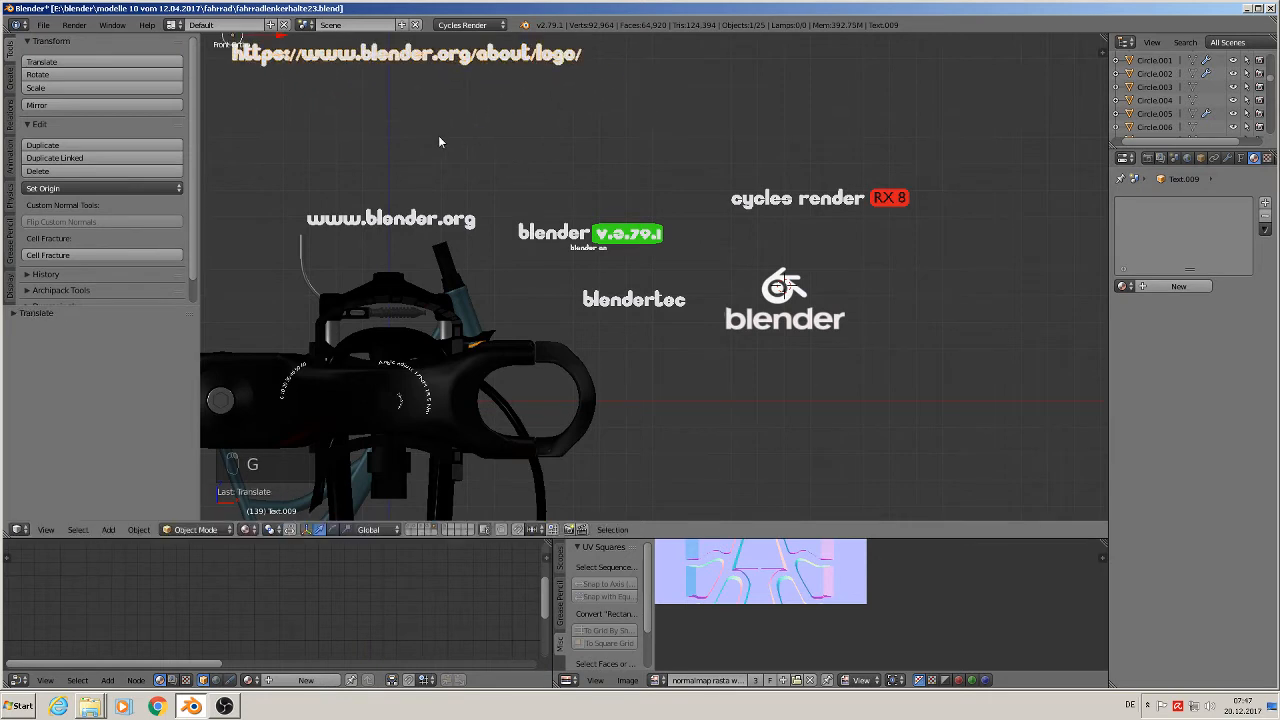
pyautogui.rightClick(418, 222)
pyautogui.press('g')
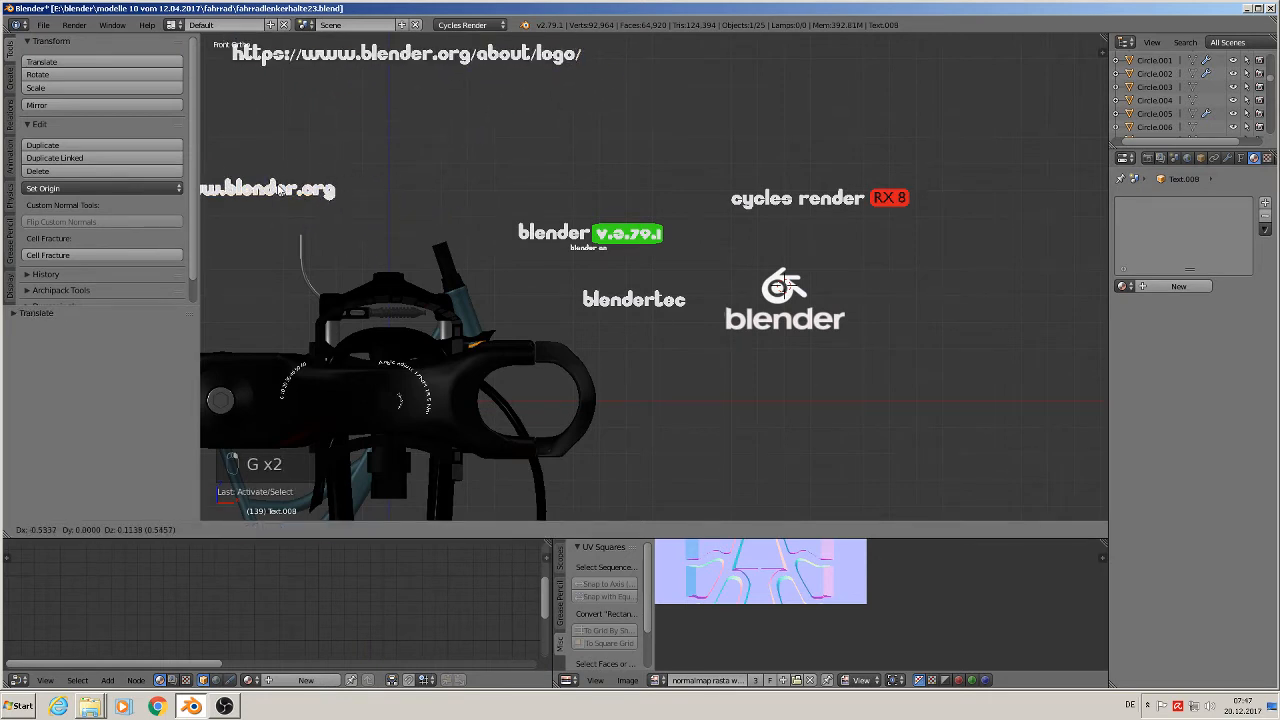
pyautogui.click(288, 190)
pyautogui.scroll(-3, 971, 317)
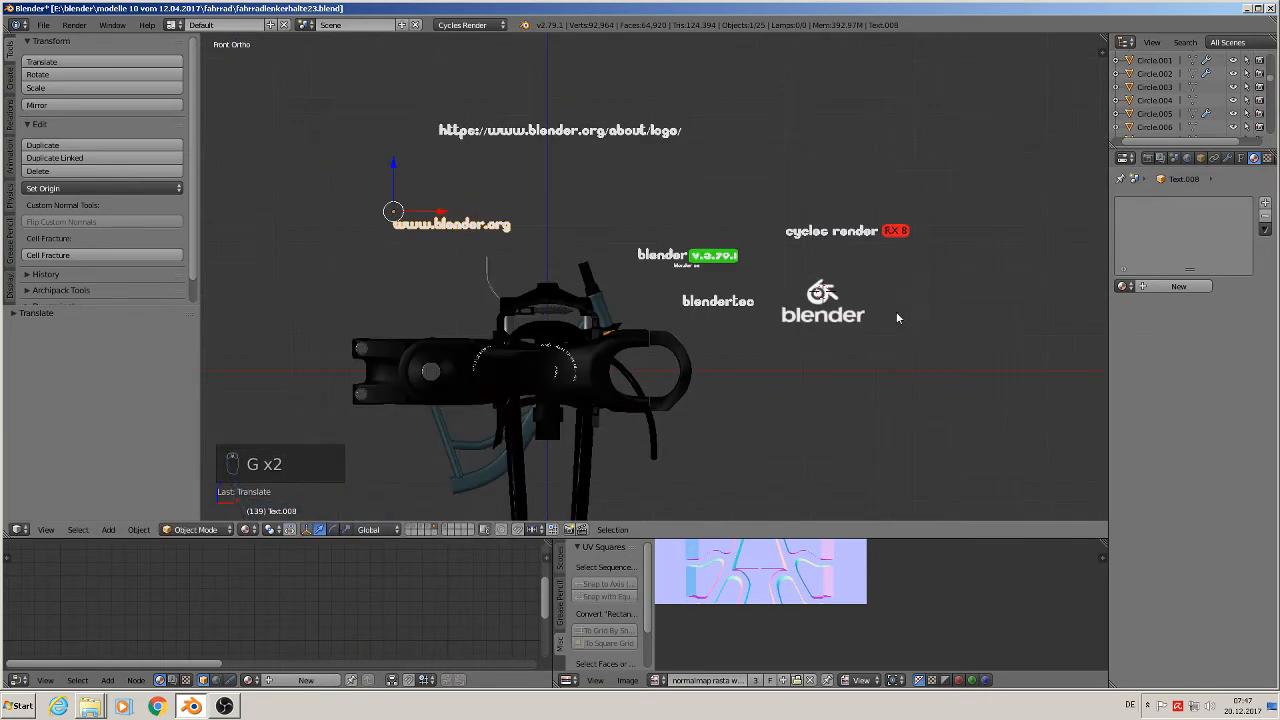
pyautogui.press('g')
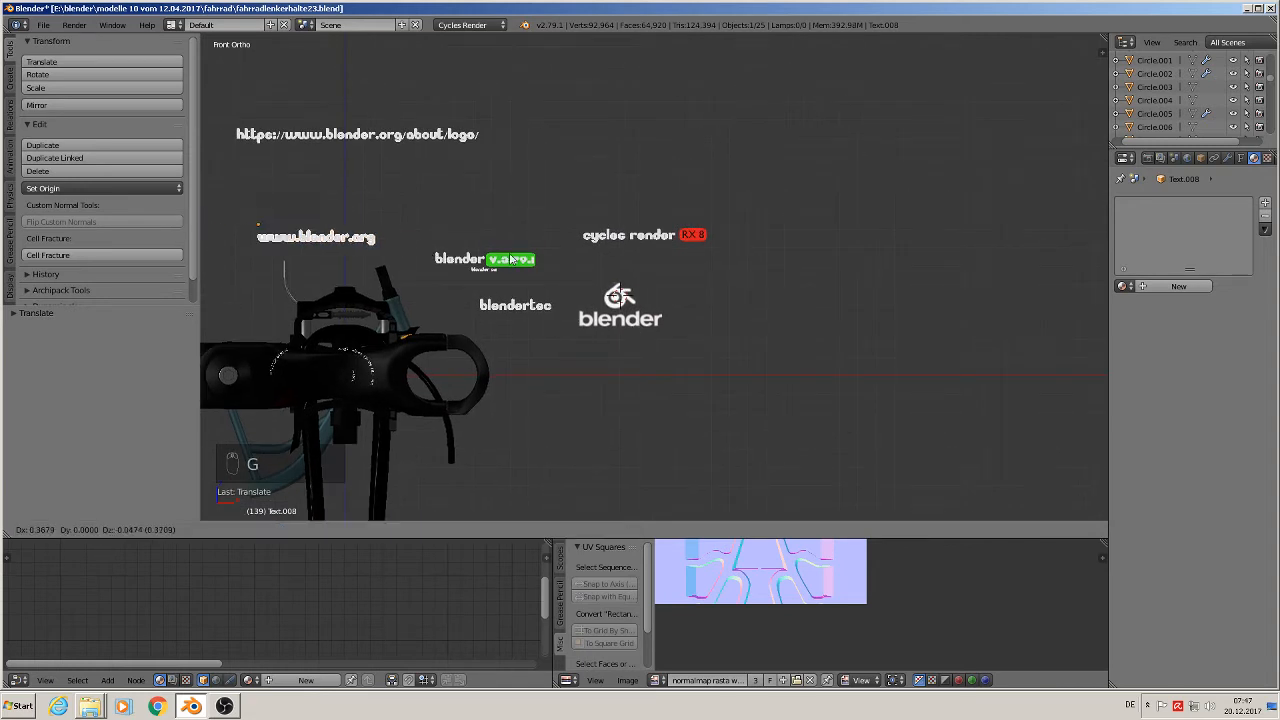
pyautogui.click(1026, 130)
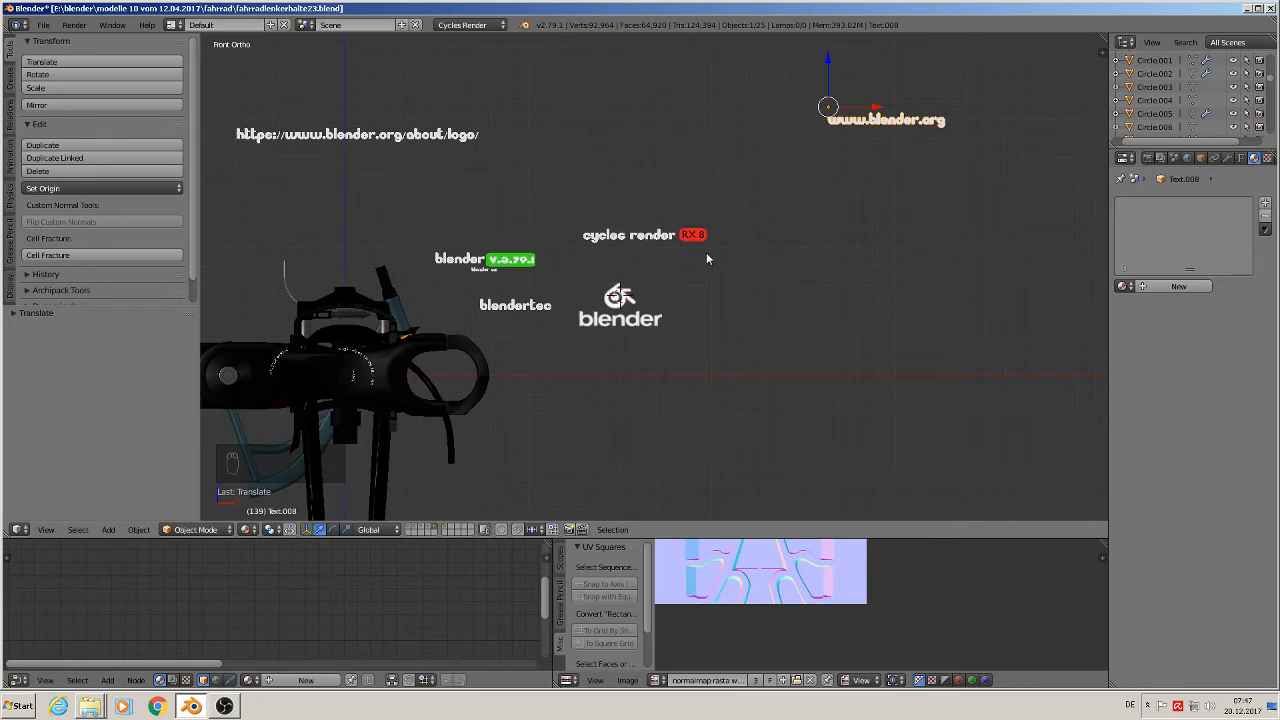
pyautogui.press('a')
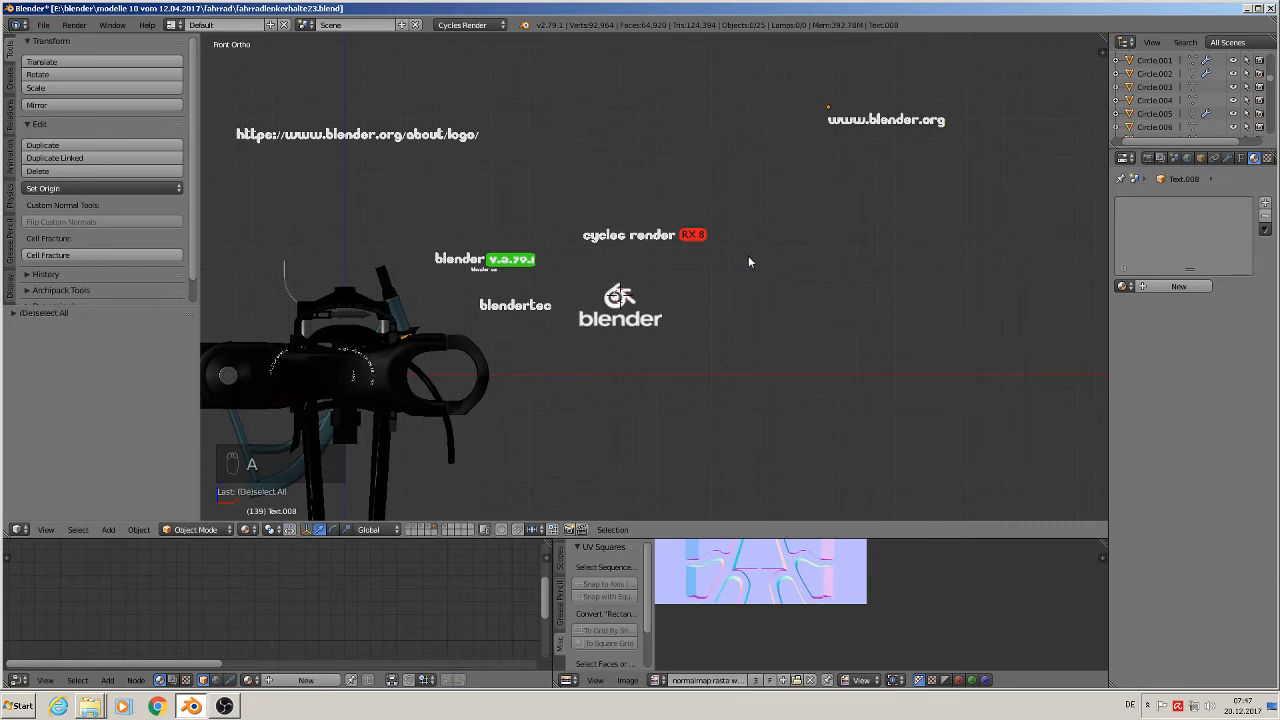
pyautogui.press('b')
pyautogui.moveTo(748, 256); pyautogui.dragTo(594, 210)
pyautogui.press('g')
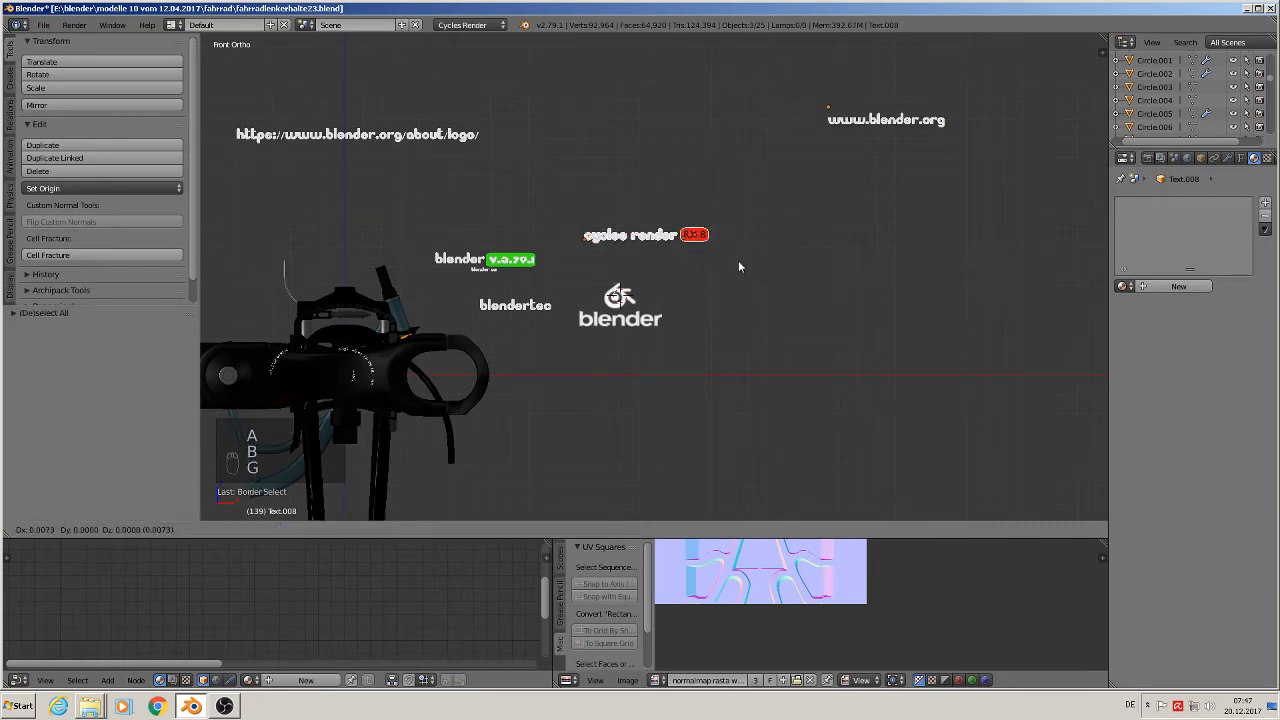
pyautogui.click(979, 339)
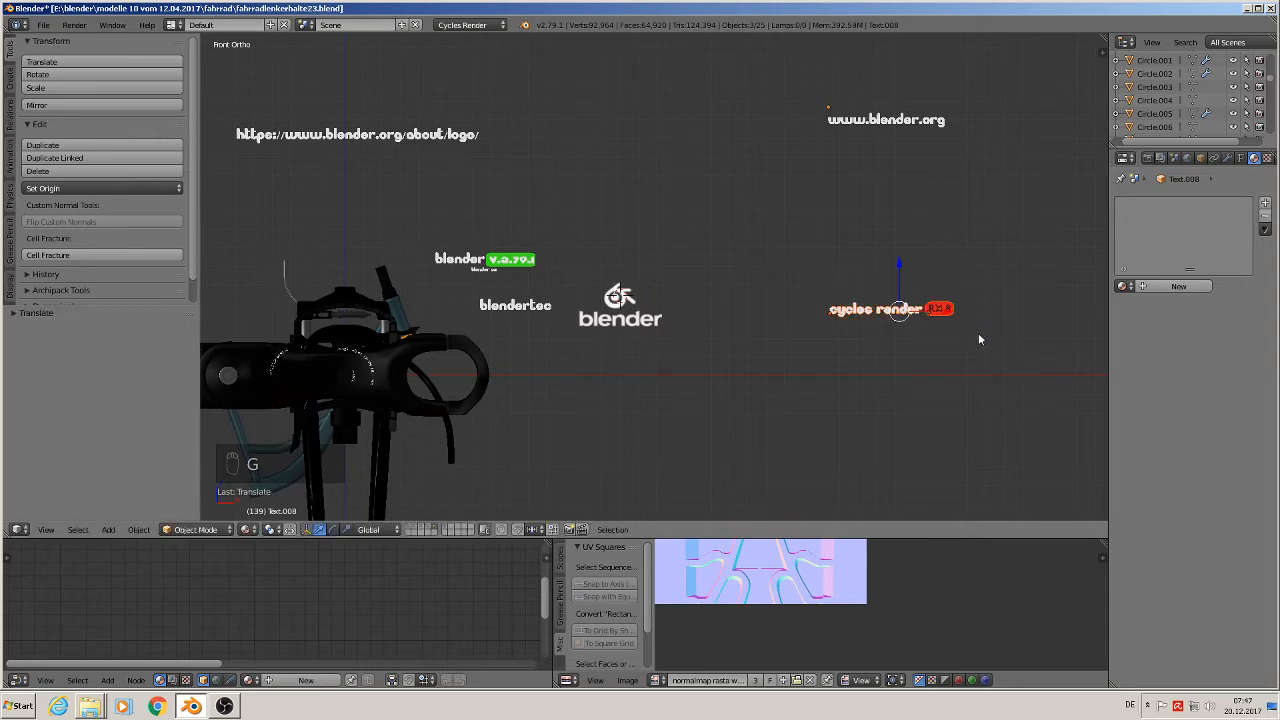
# Move the white Blender symbol and "blender" wordmark together down and slightly right of the 3D cursor
pyautogui.rightClick(624, 326)
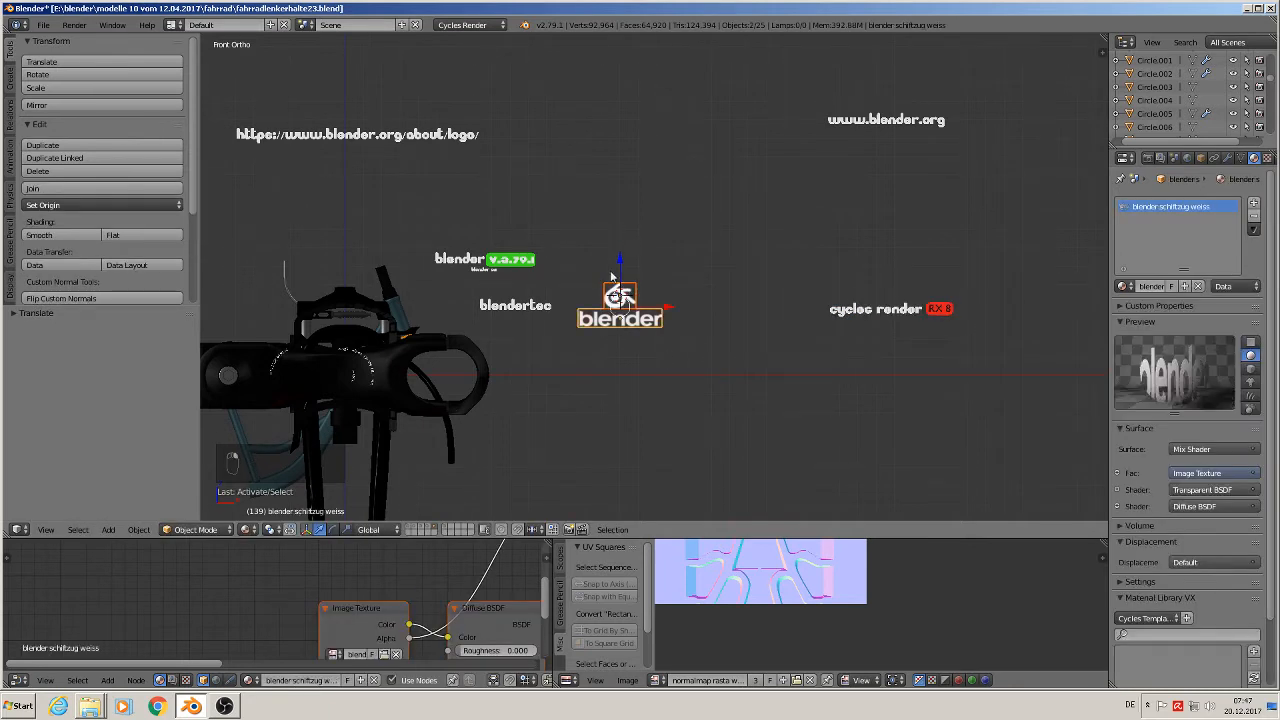
pyautogui.press('g')
pyautogui.press('z')
pyautogui.moveTo(621, 286); pyautogui.dragTo(703, 379)
# Select the "blender" text with its green version badge and small caption, and move the group up between the two web addresses
pyautogui.rightClick(500, 277)
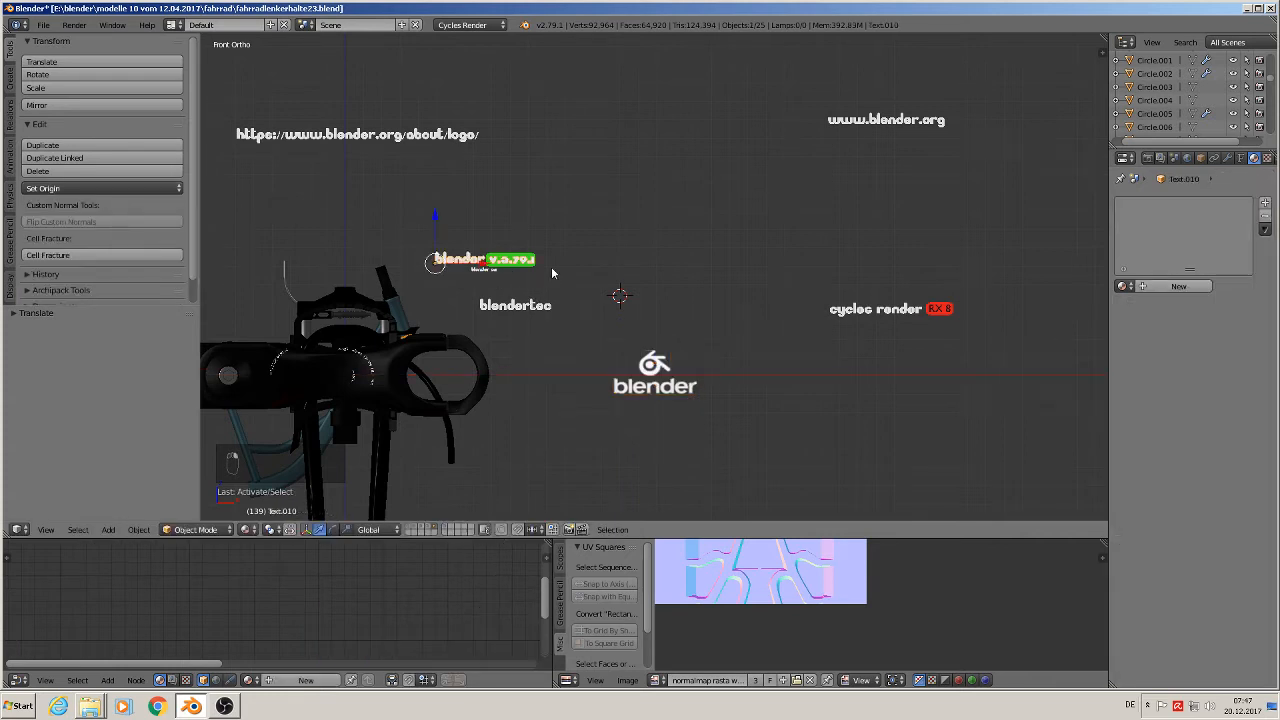
pyautogui.press('a')
pyautogui.press('b')
pyautogui.moveTo(570, 282); pyautogui.dragTo(493, 256)
pyautogui.press('g')
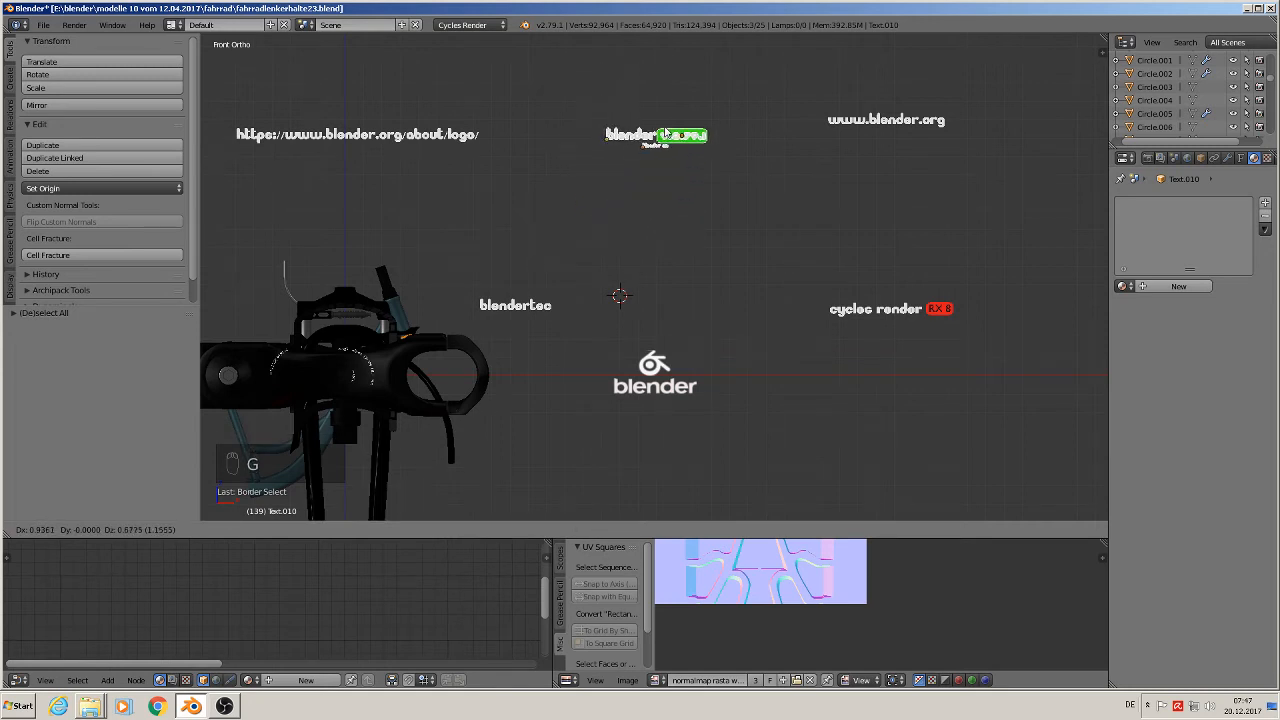
pyautogui.click(633, 142)
pyautogui.rightClick(238, 127)
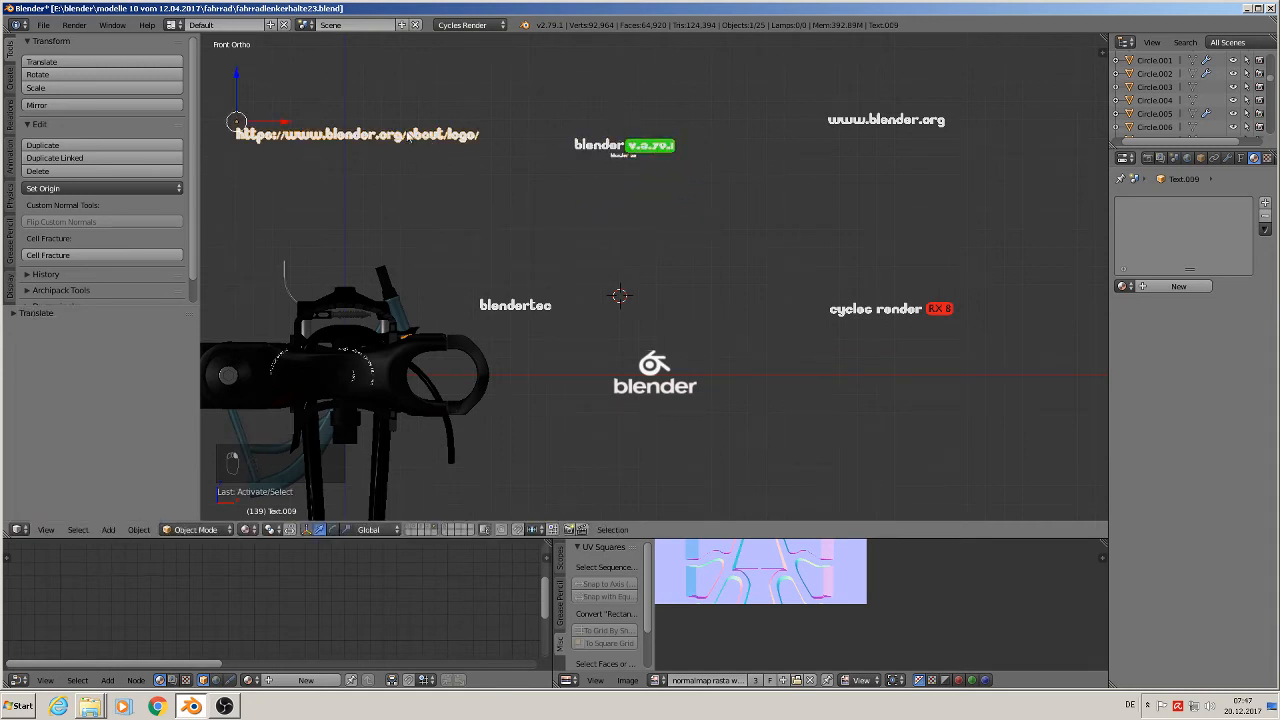
pyautogui.press('g')
pyautogui.click(1088, 142)
# Move the "blendertec" text up and slightly left so it stands apart, and deselect everything
pyautogui.rightClick(510, 306)
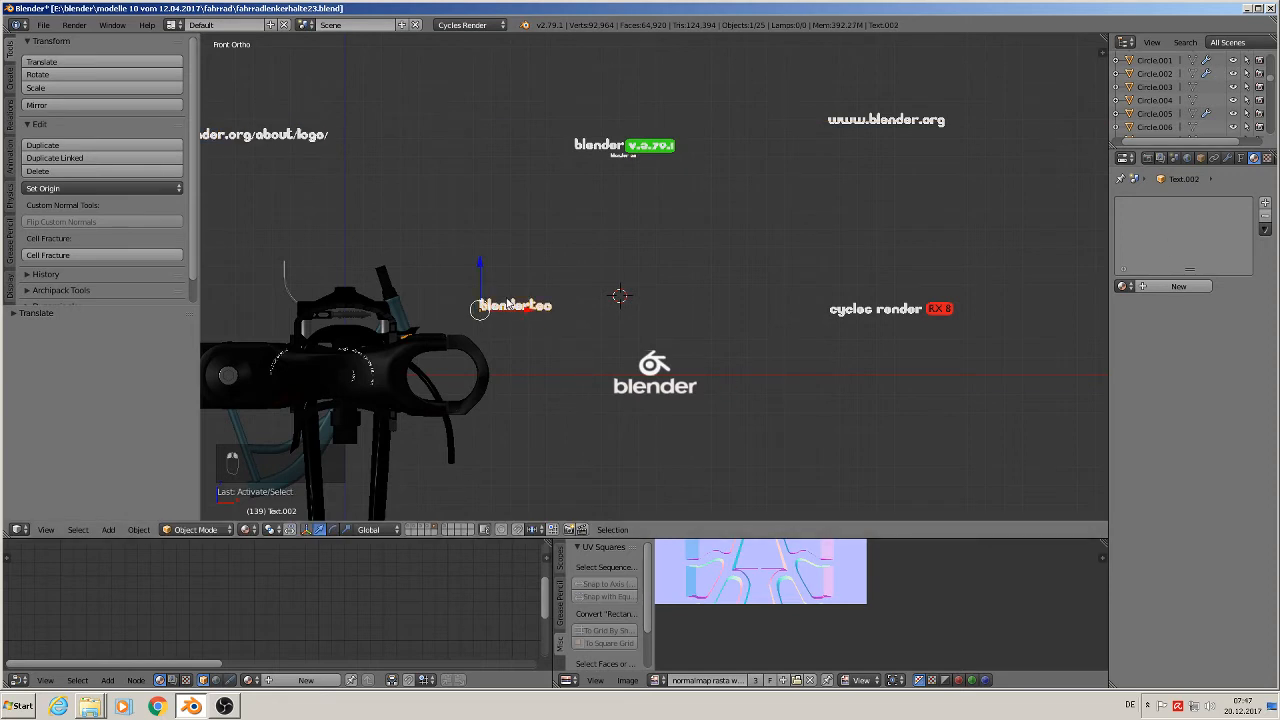
pyautogui.moveTo(487, 270); pyautogui.dragTo(476, 194)
pyautogui.press('g')
pyautogui.press('x')
pyautogui.click(552, 261)
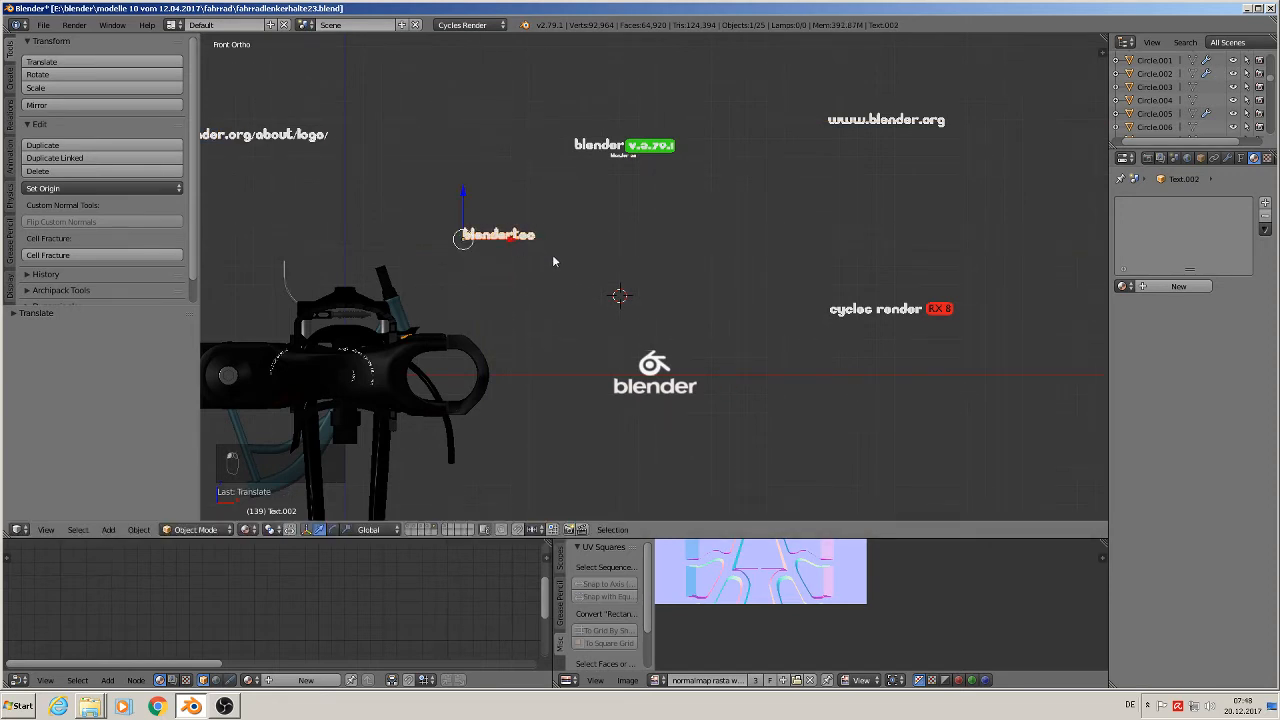
pyautogui.press('a')
# Move the camera from the bicycle's layer to the lettering's layer and display that layer from the front
pyautogui.scroll(-2, 640, 320)
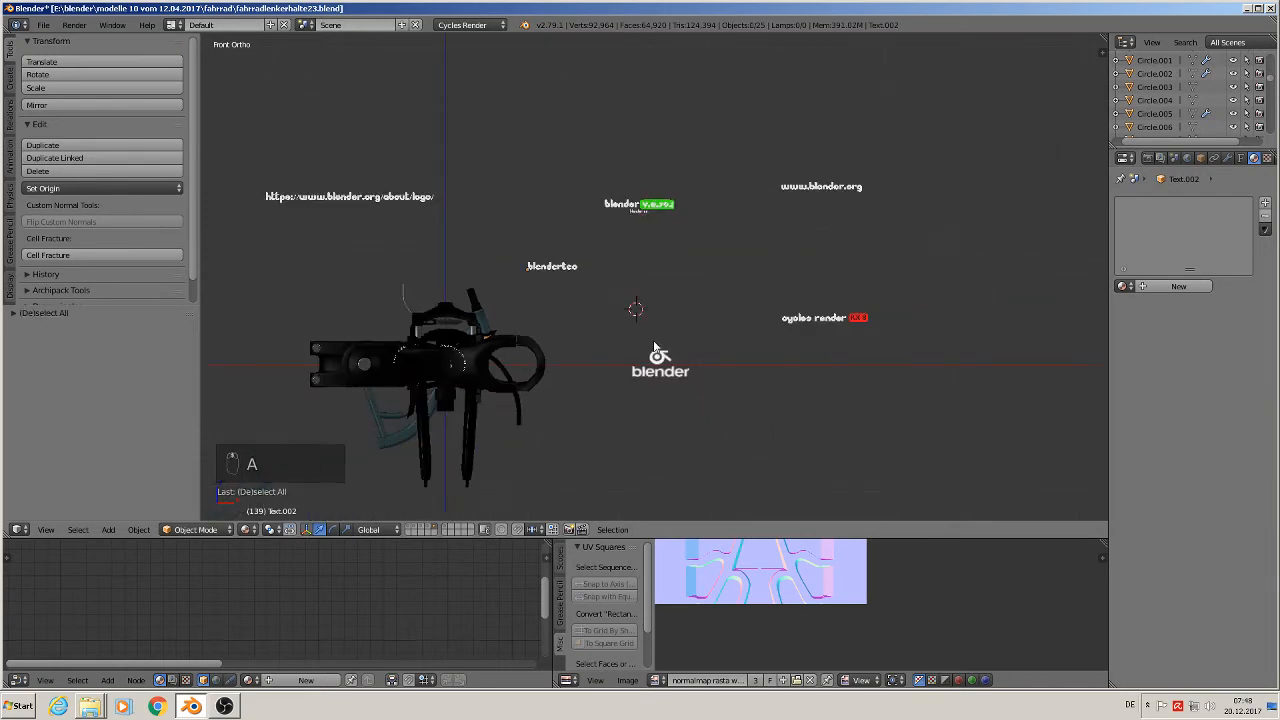
pyautogui.click(412, 529)
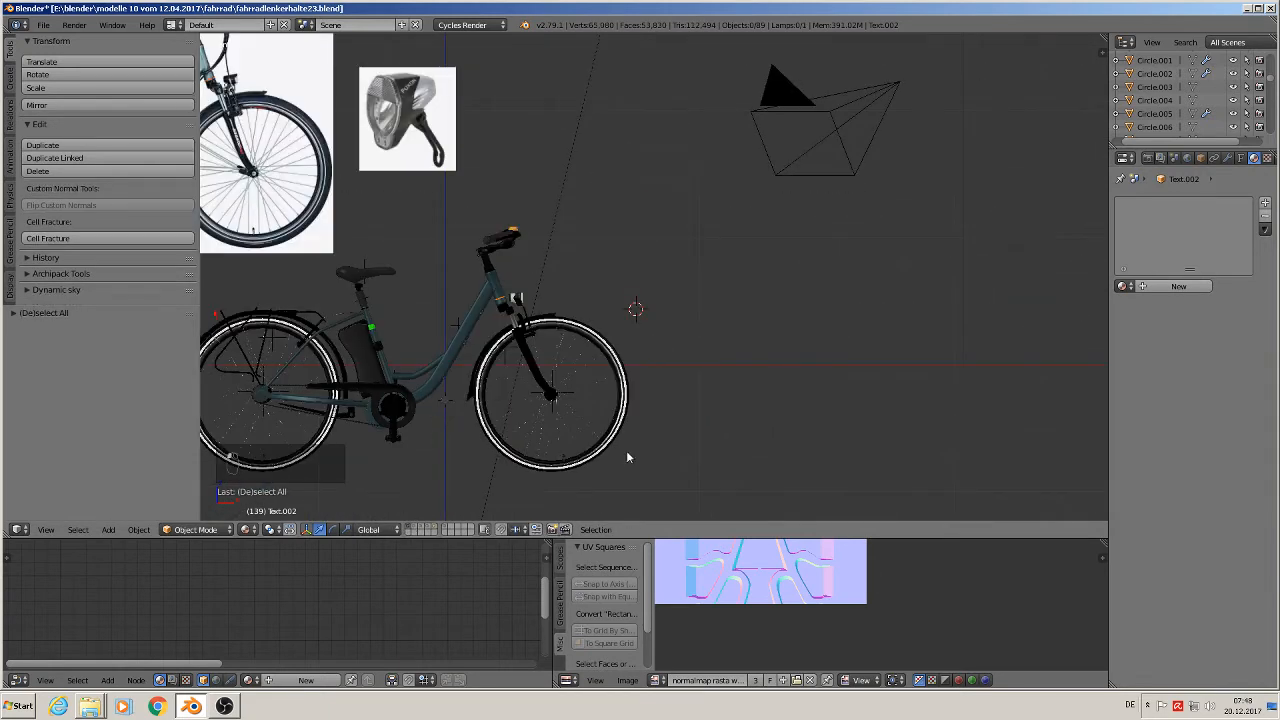
pyautogui.rightClick(835, 120)
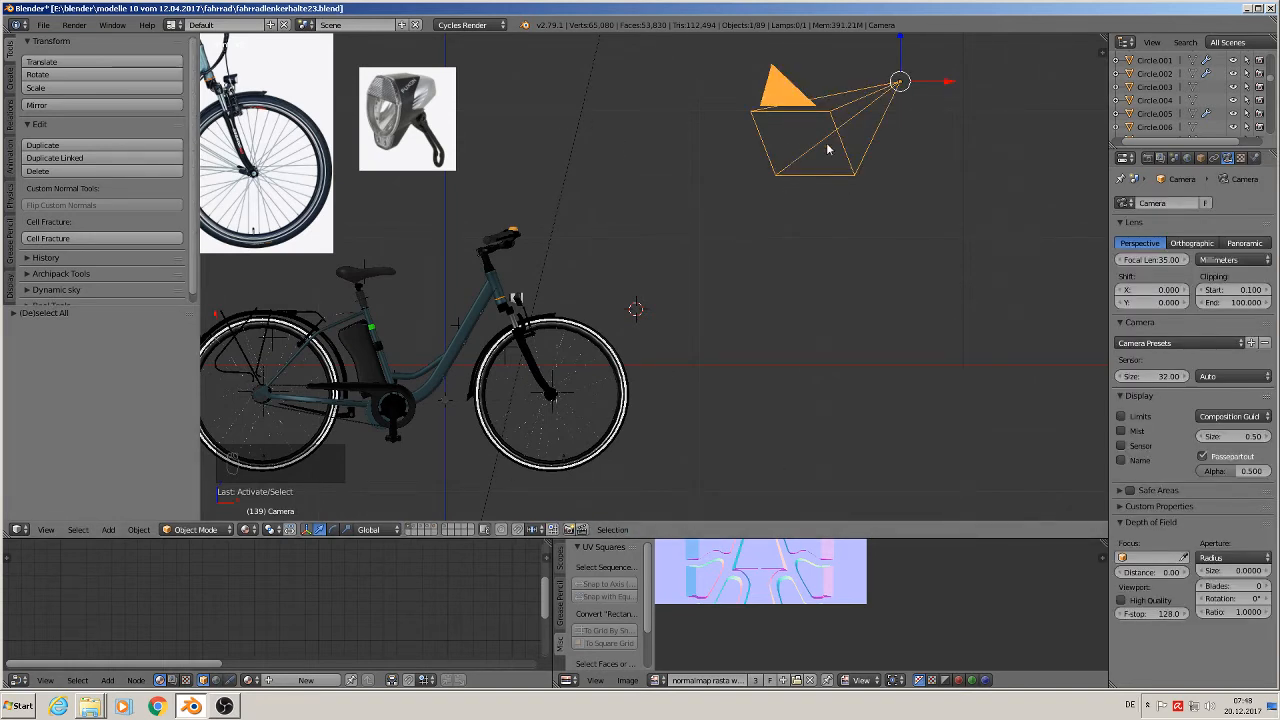
pyautogui.press('m')
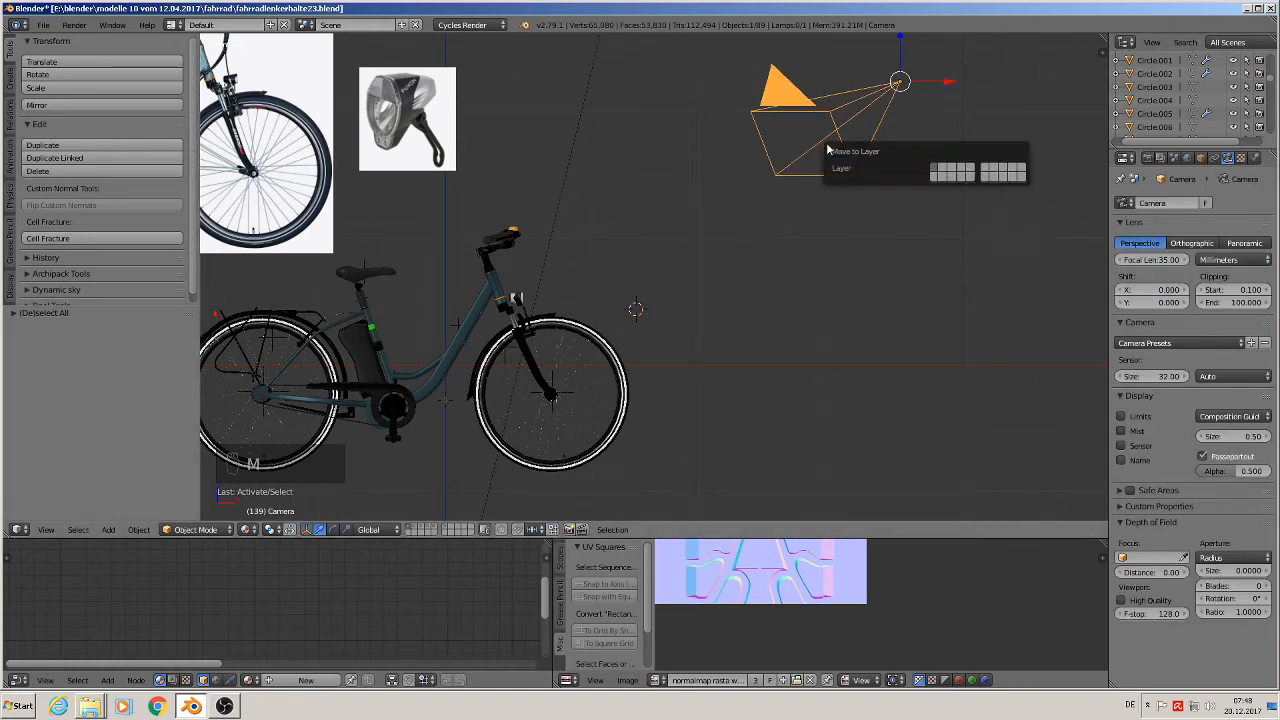
pyautogui.click(972, 172)
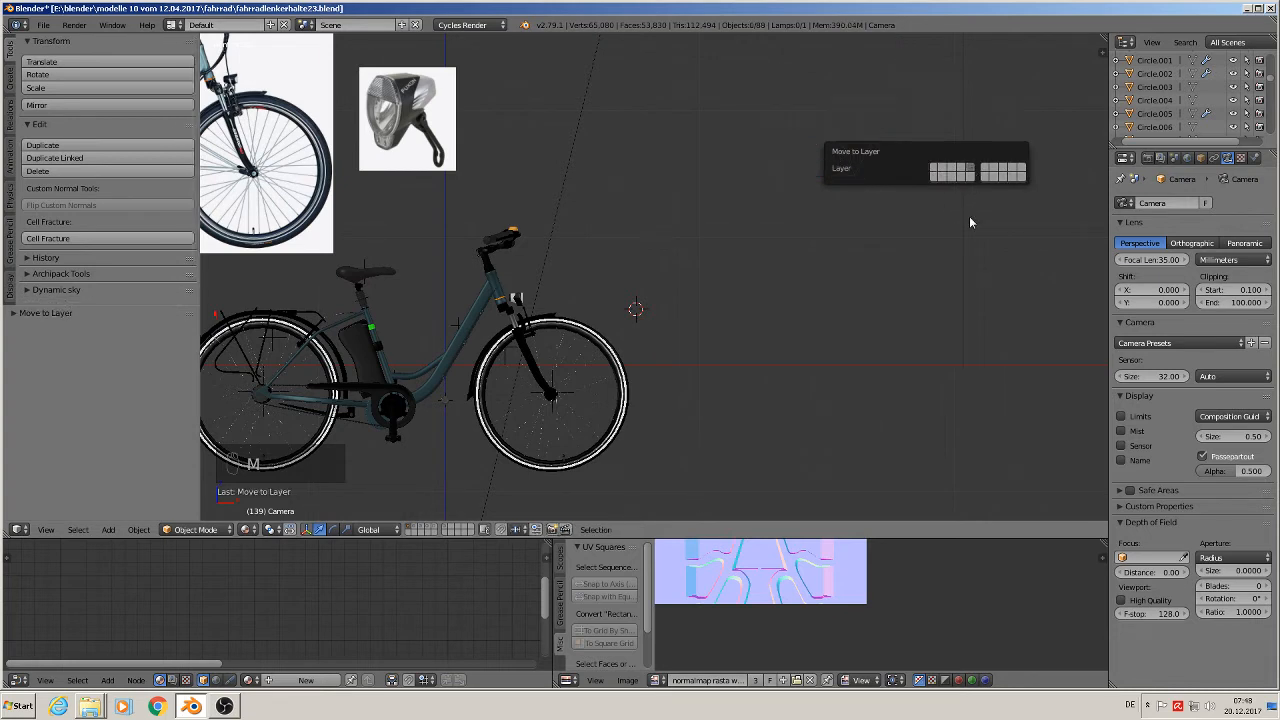
pyautogui.click(437, 531)
pyautogui.press('KP_1')
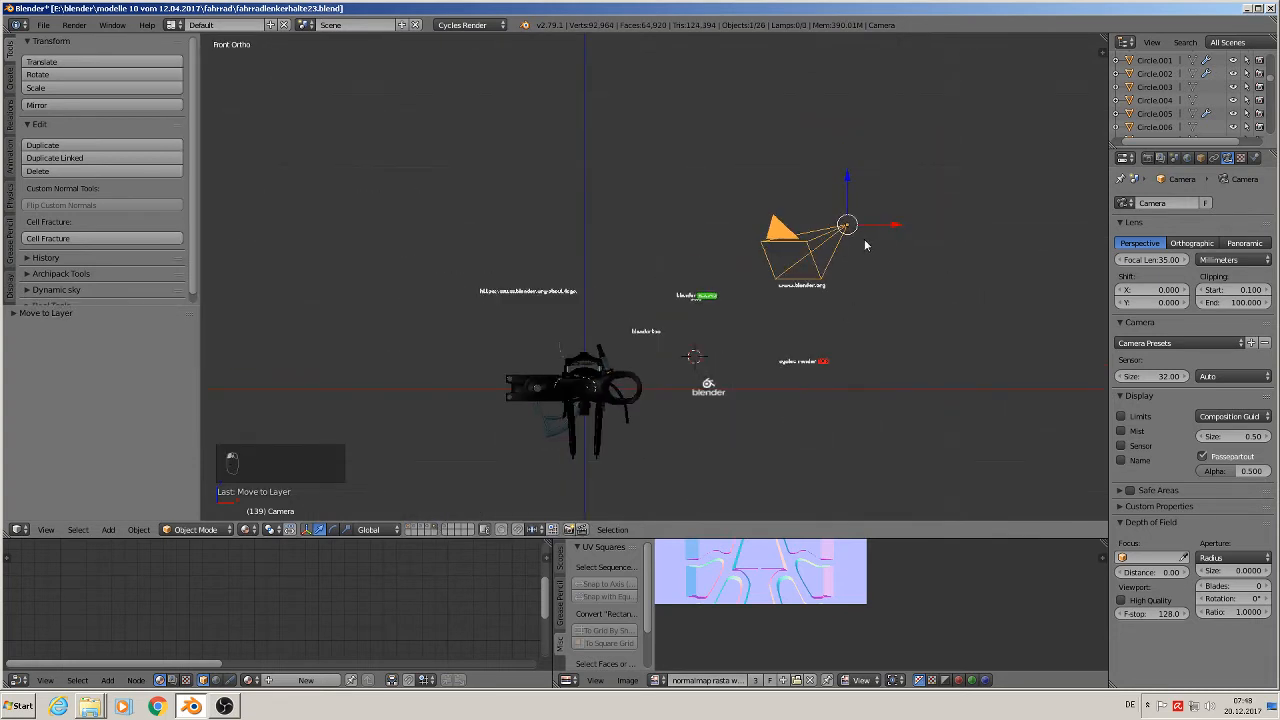
# Set the camera's lens type to Orthographic and its X and Z rotations to 0°
pyautogui.press('KP_7')
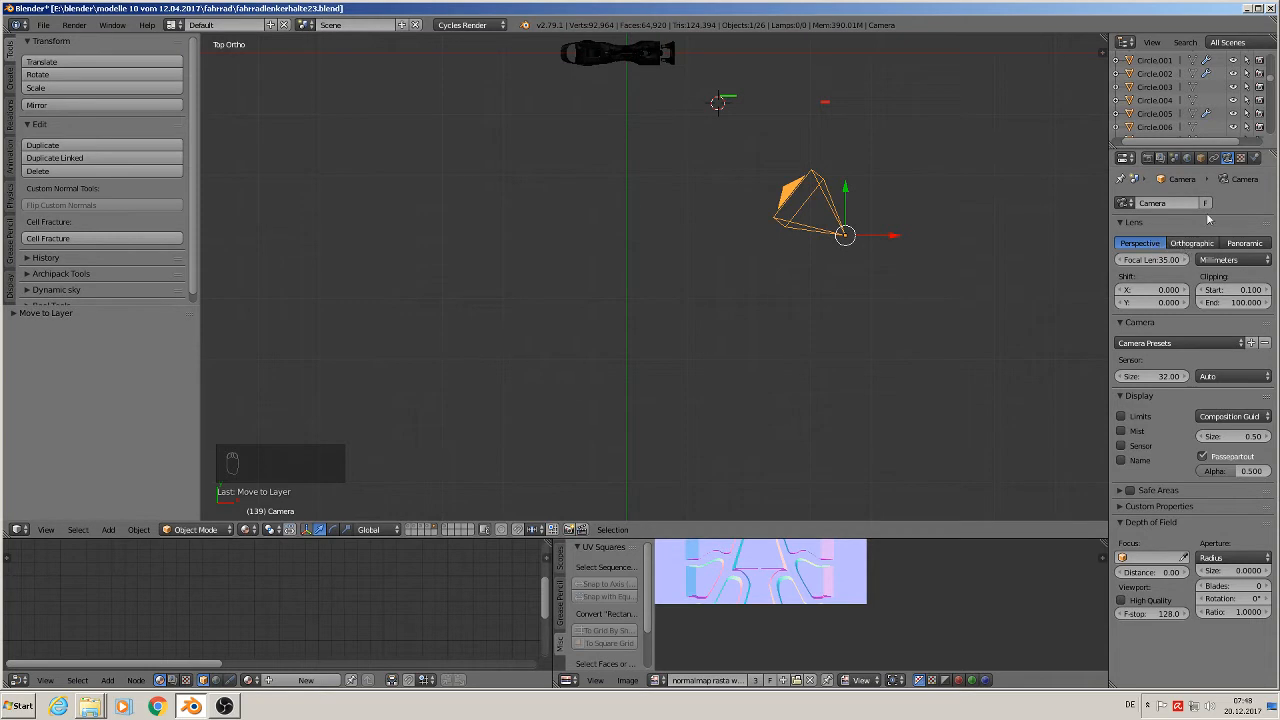
pyautogui.click(1192, 243)
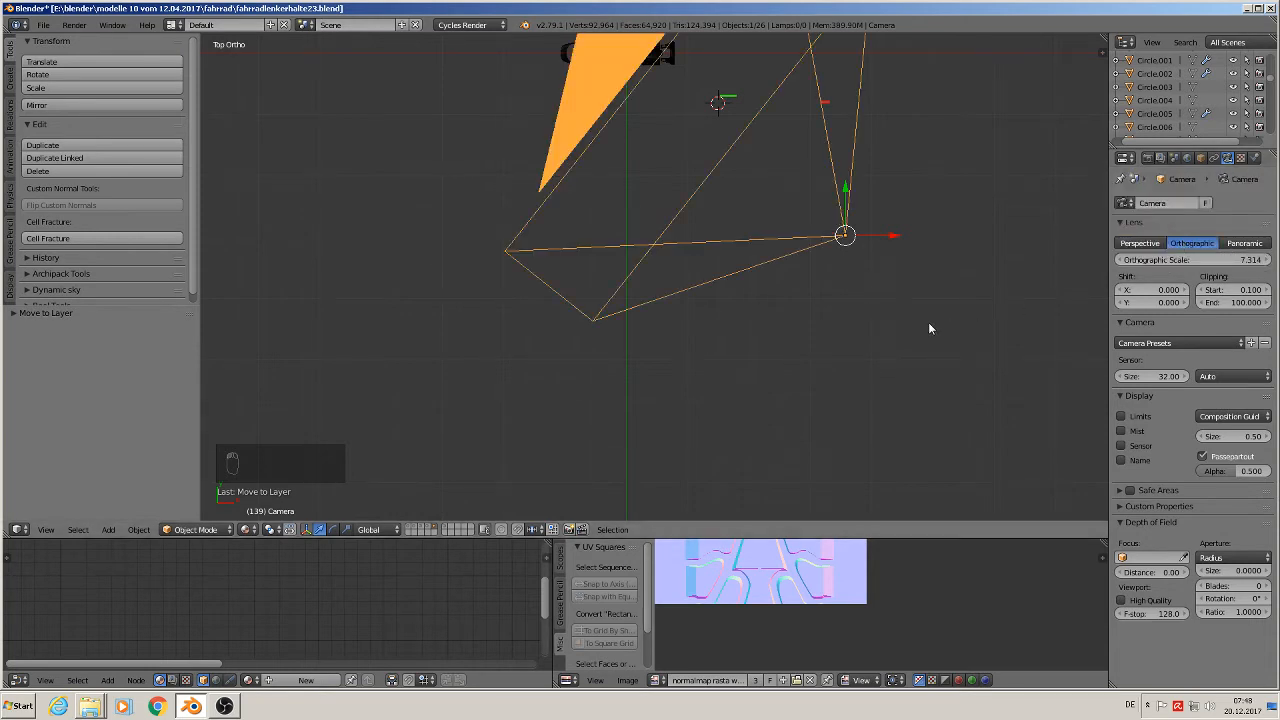
pyautogui.press('n')
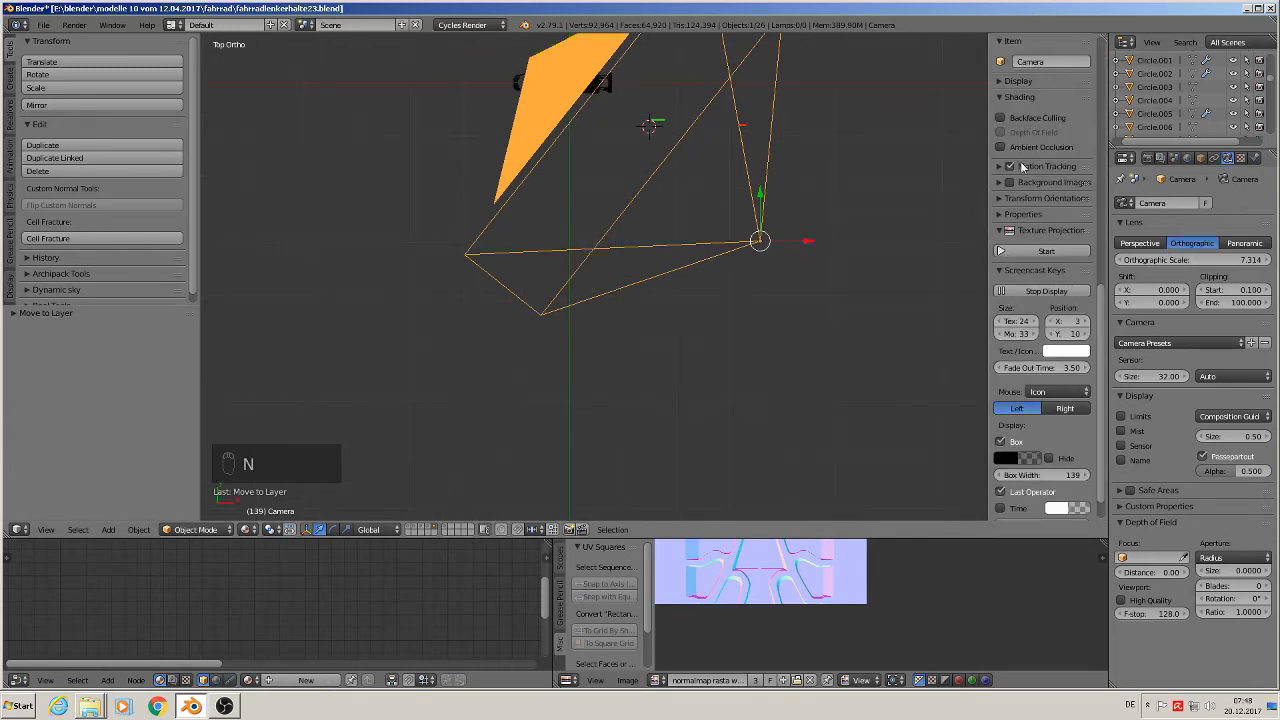
pyautogui.scroll(5, 1040, 170)
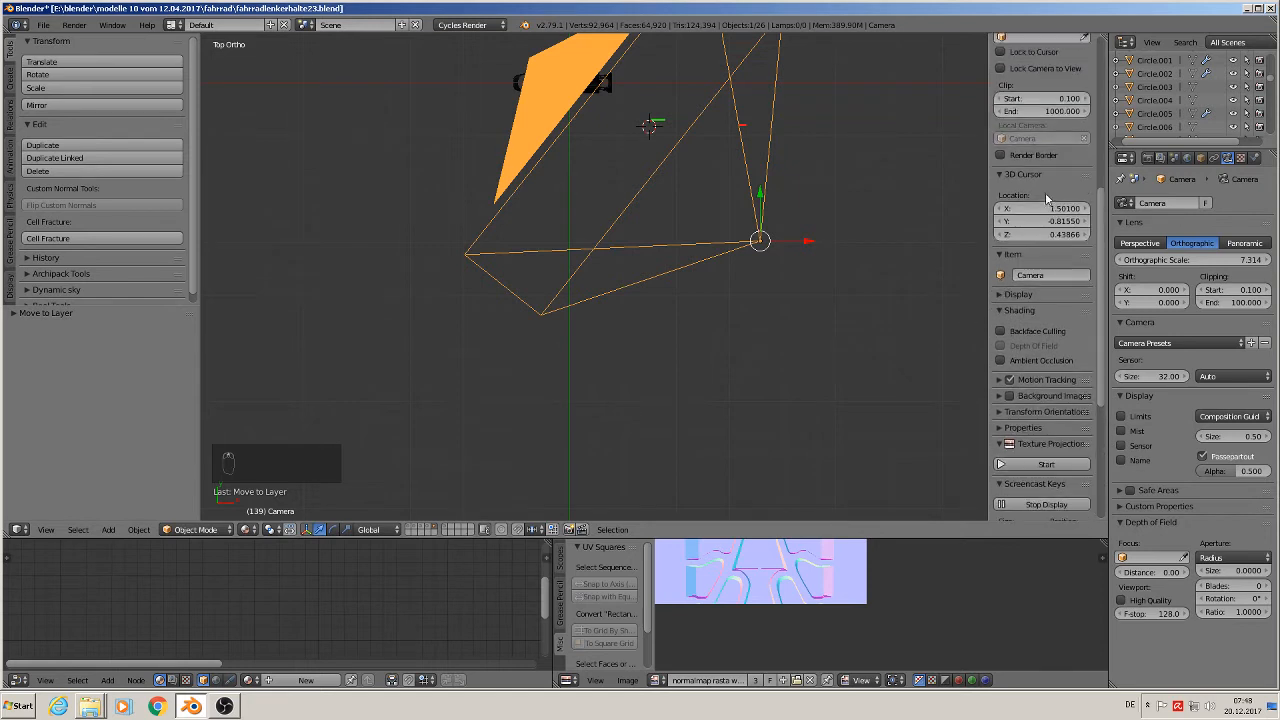
pyautogui.scroll(8, 1018, 176)
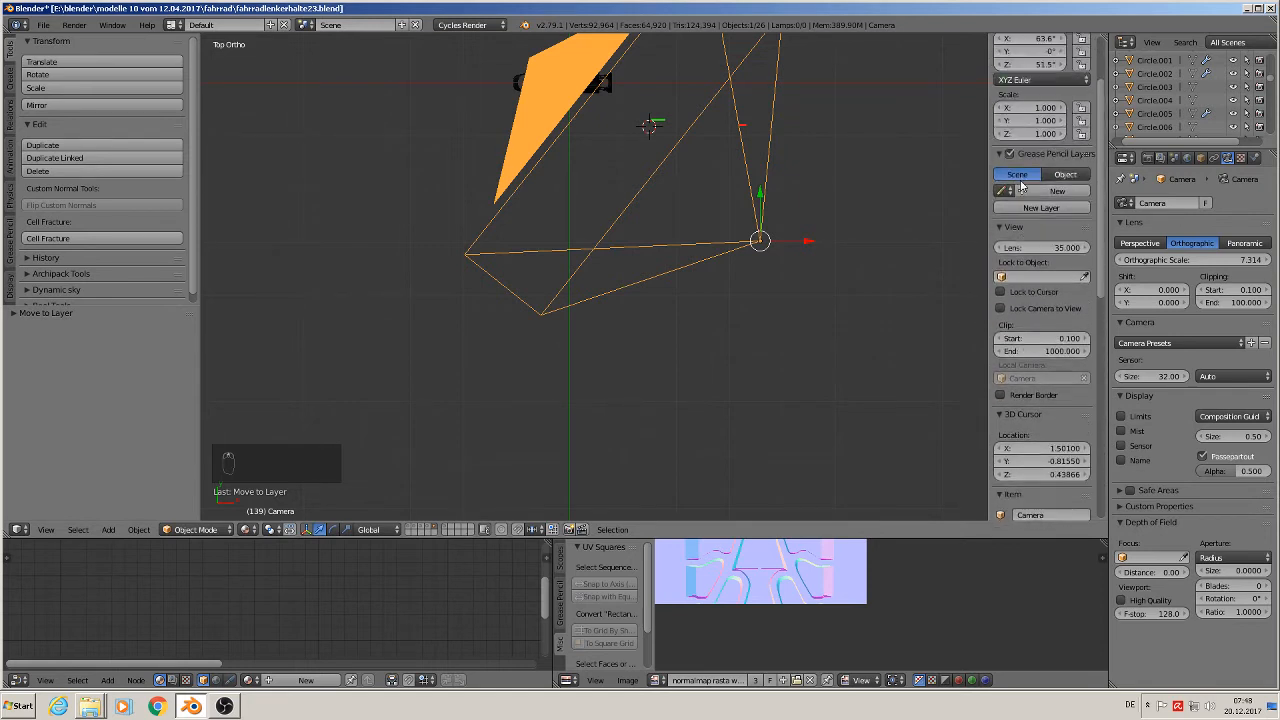
pyautogui.scroll(1, 1020, 185)
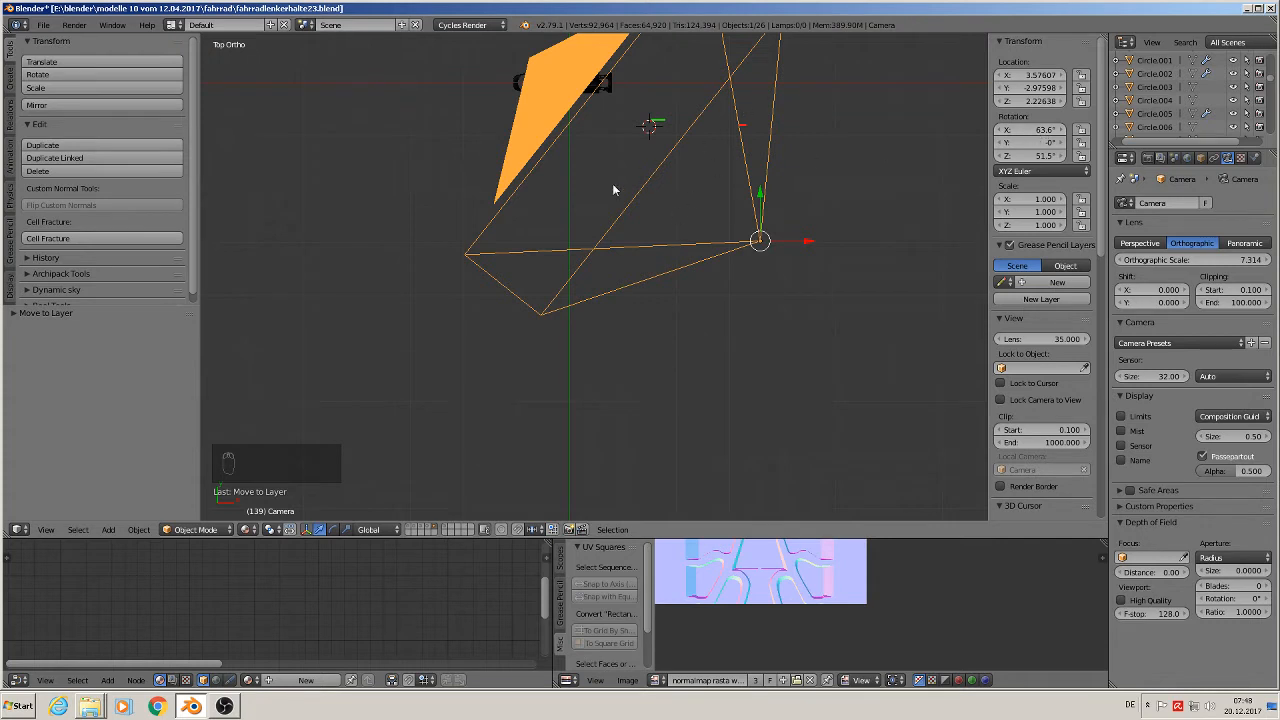
pyautogui.click(1038, 129)
pyautogui.write('0')
pyautogui.press('Return')
pyautogui.click(1020, 156)
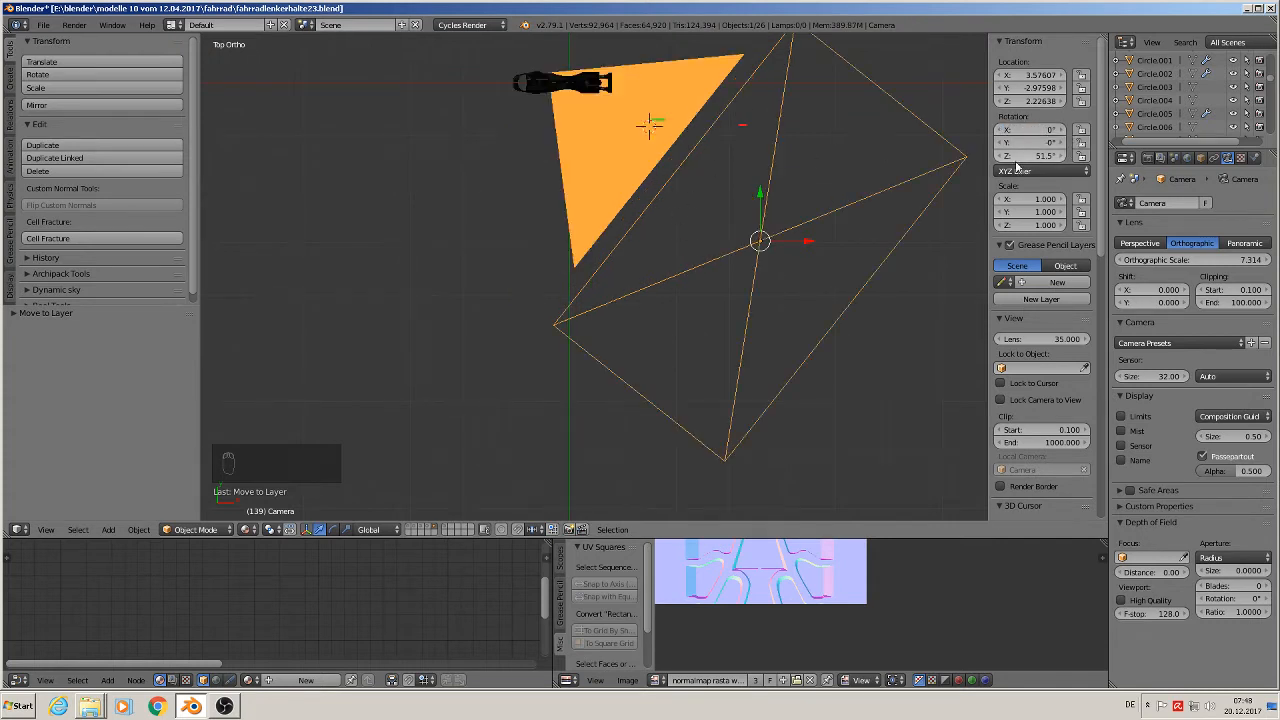
pyautogui.write('0')
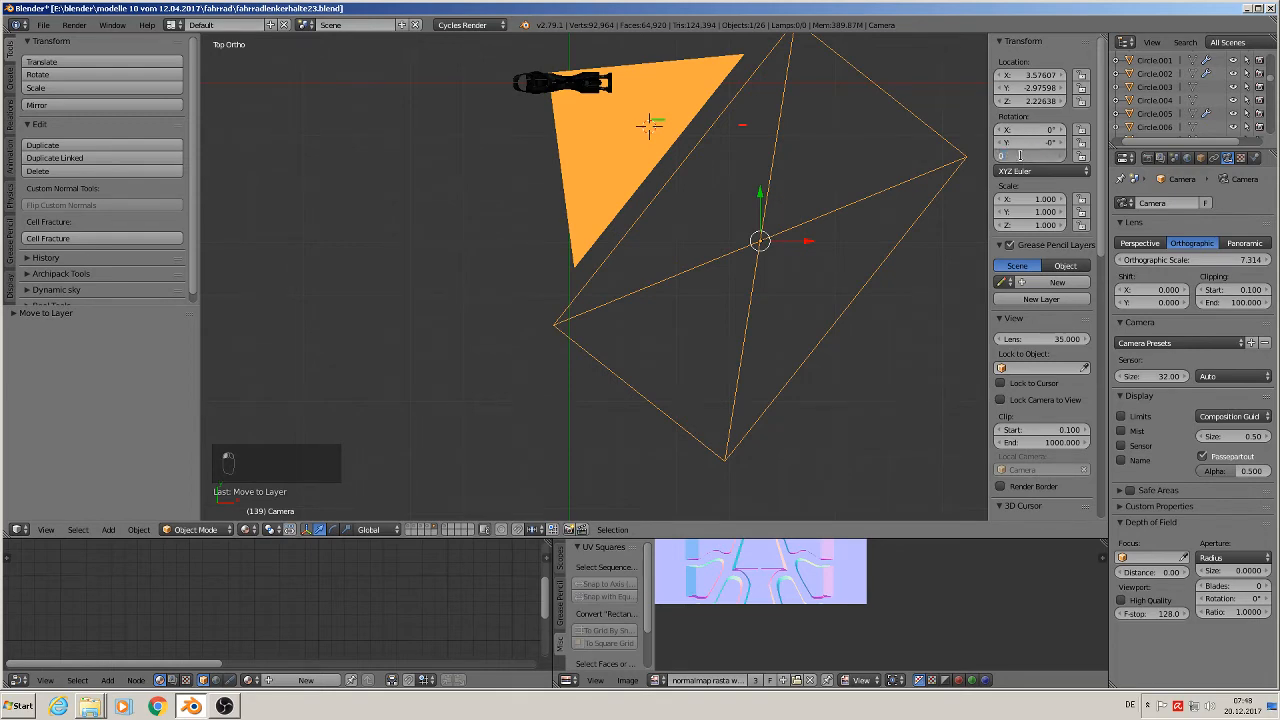
pyautogui.press('Return')
# Set the camera's X rotation to 90° and move it back along the Y axis to about -7.35
pyautogui.moveTo(730, 130); pyautogui.dragTo(572, 498, button='middle')
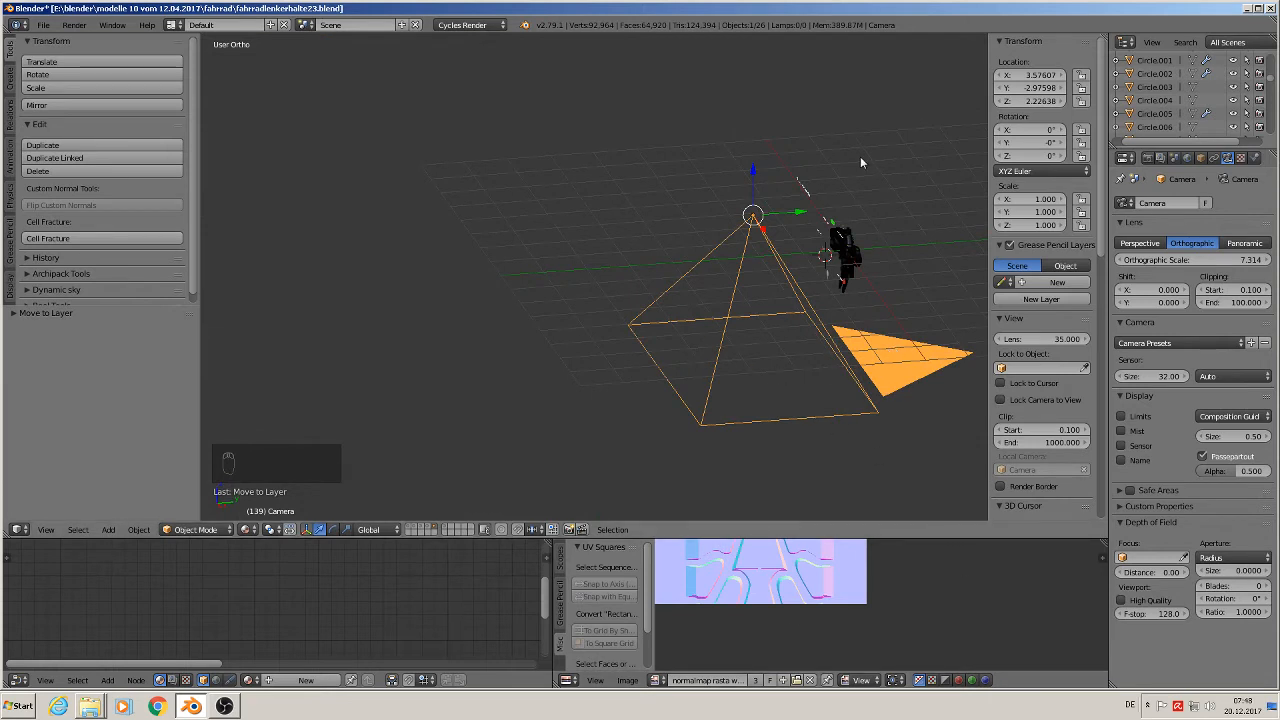
pyautogui.click(1033, 129)
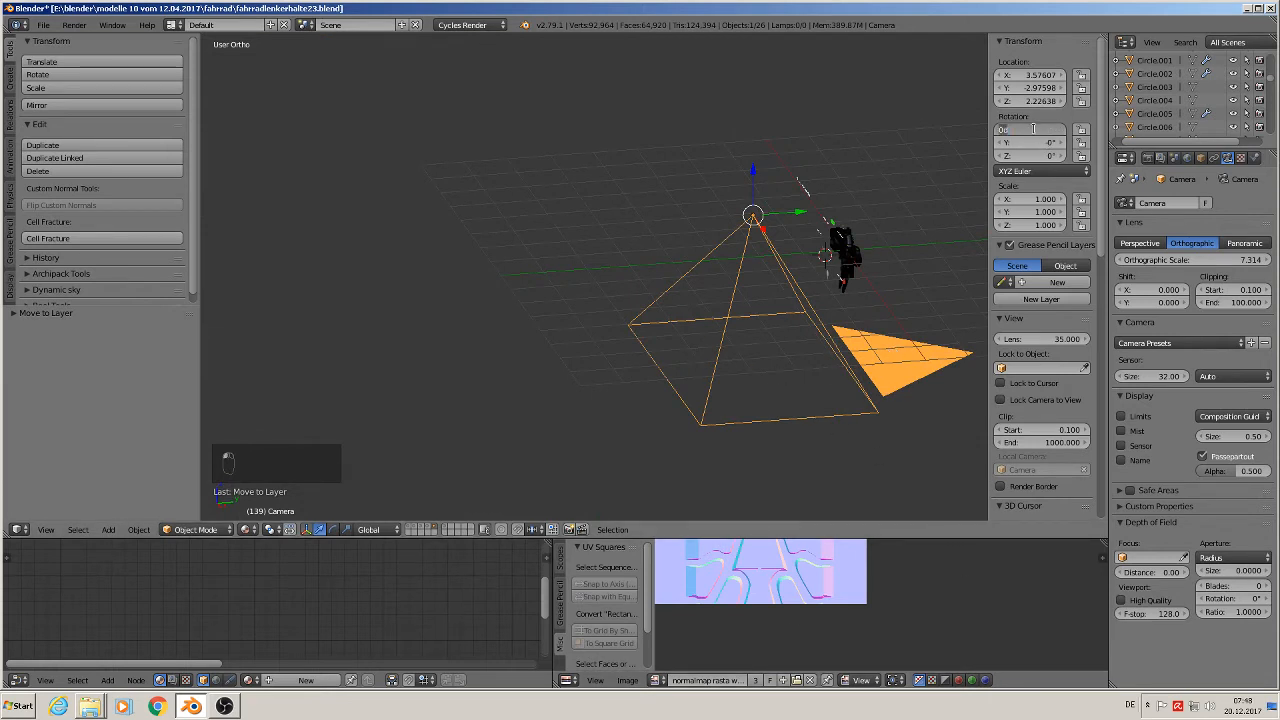
pyautogui.write('90')
pyautogui.press('Return')
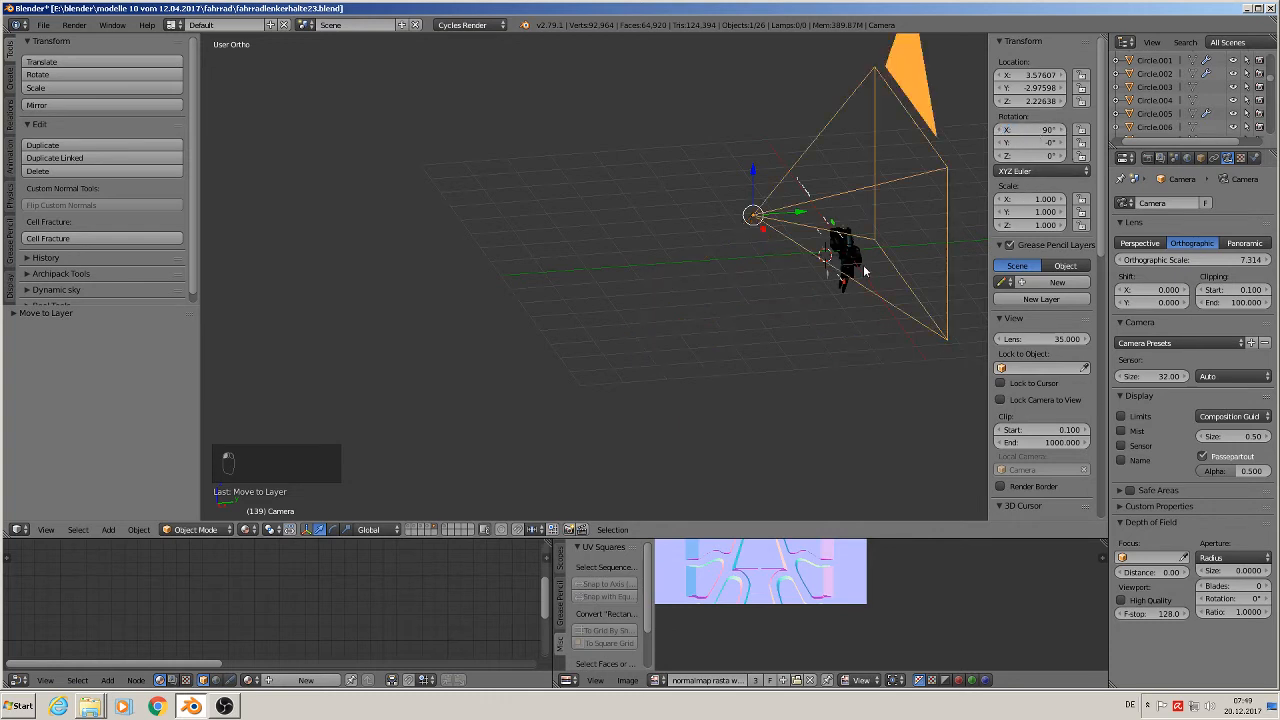
pyautogui.moveTo(786, 219); pyautogui.dragTo(604, 226)
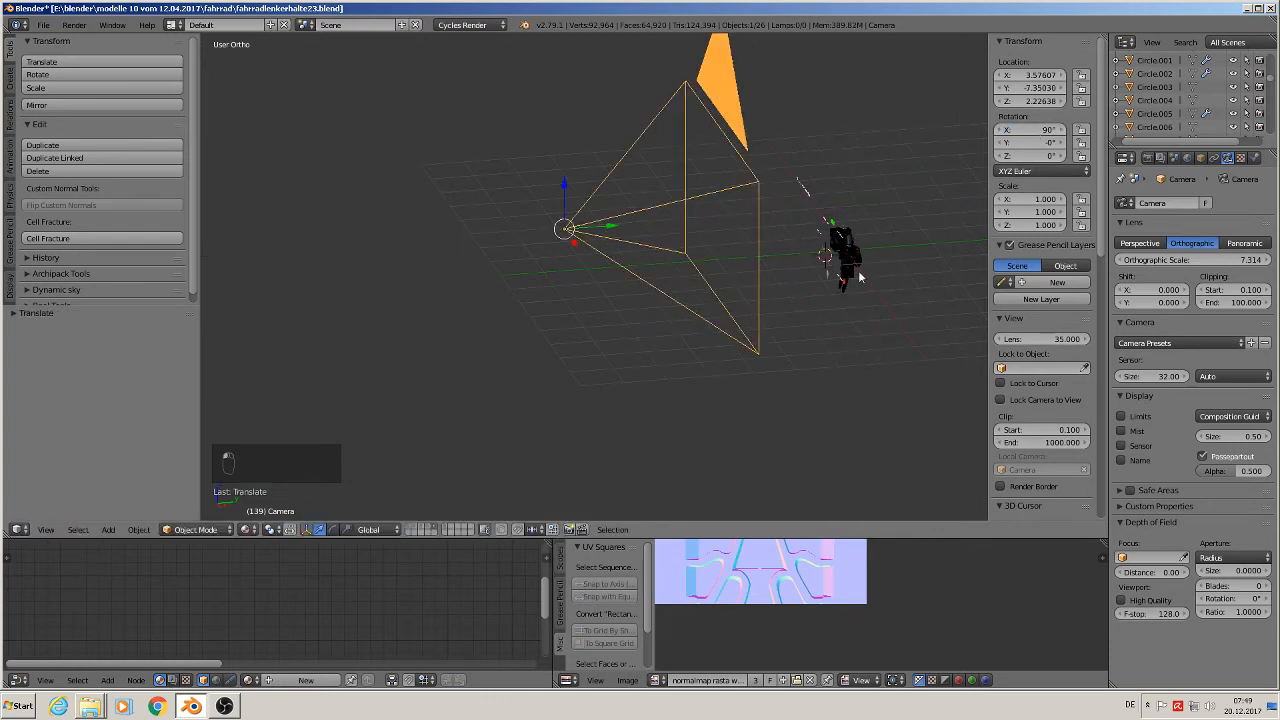
pyautogui.press('KP_1')
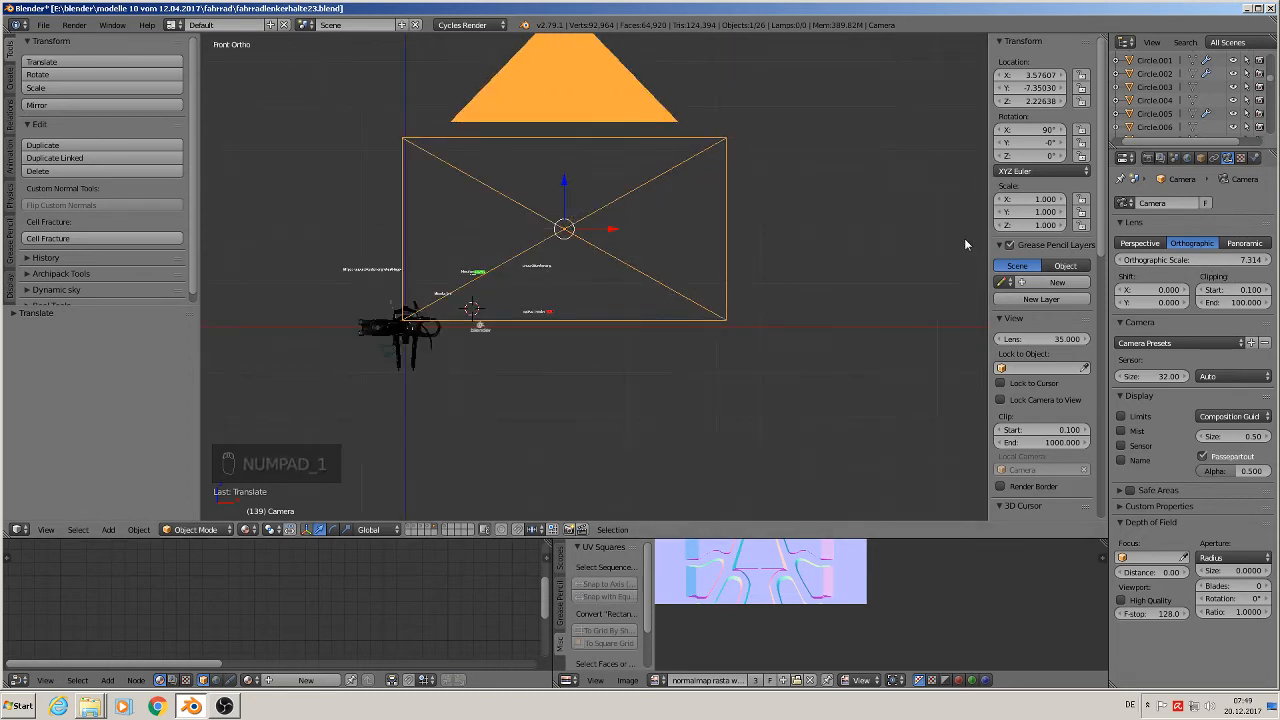
# Set the render resolution to 1024 px horizontally and 1924 px vertically
pyautogui.press('n')
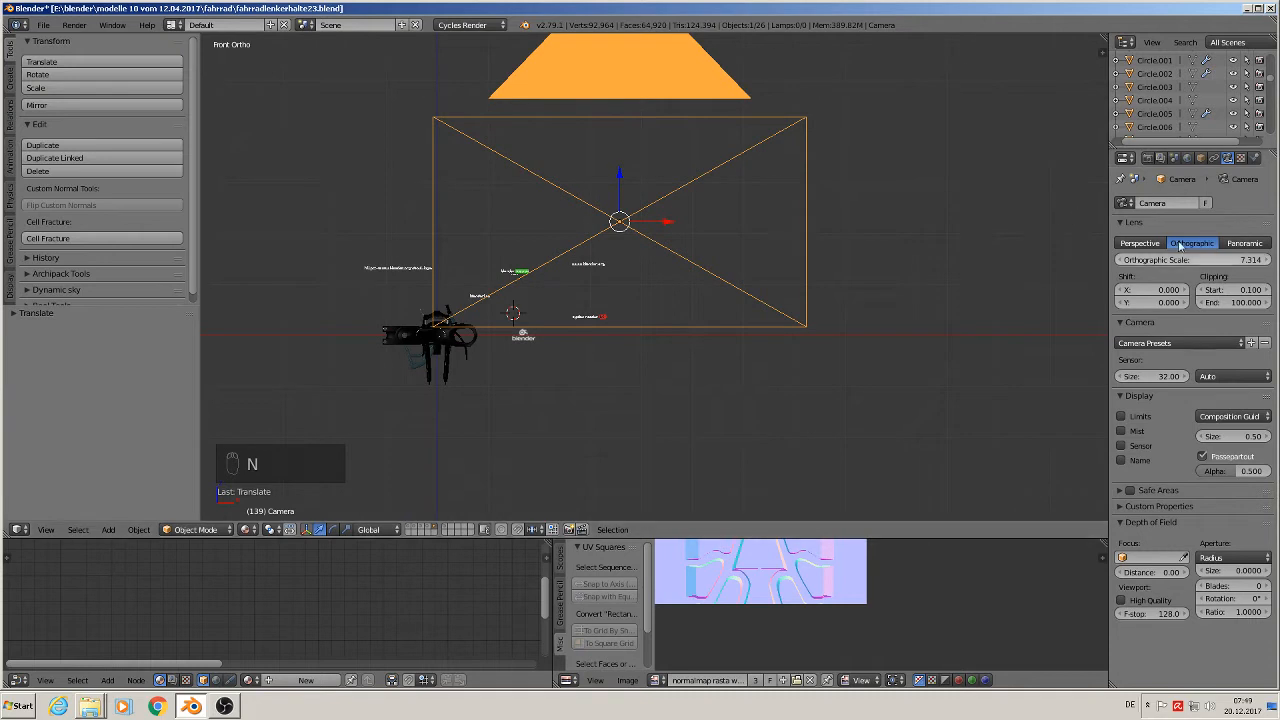
pyautogui.click(1147, 158)
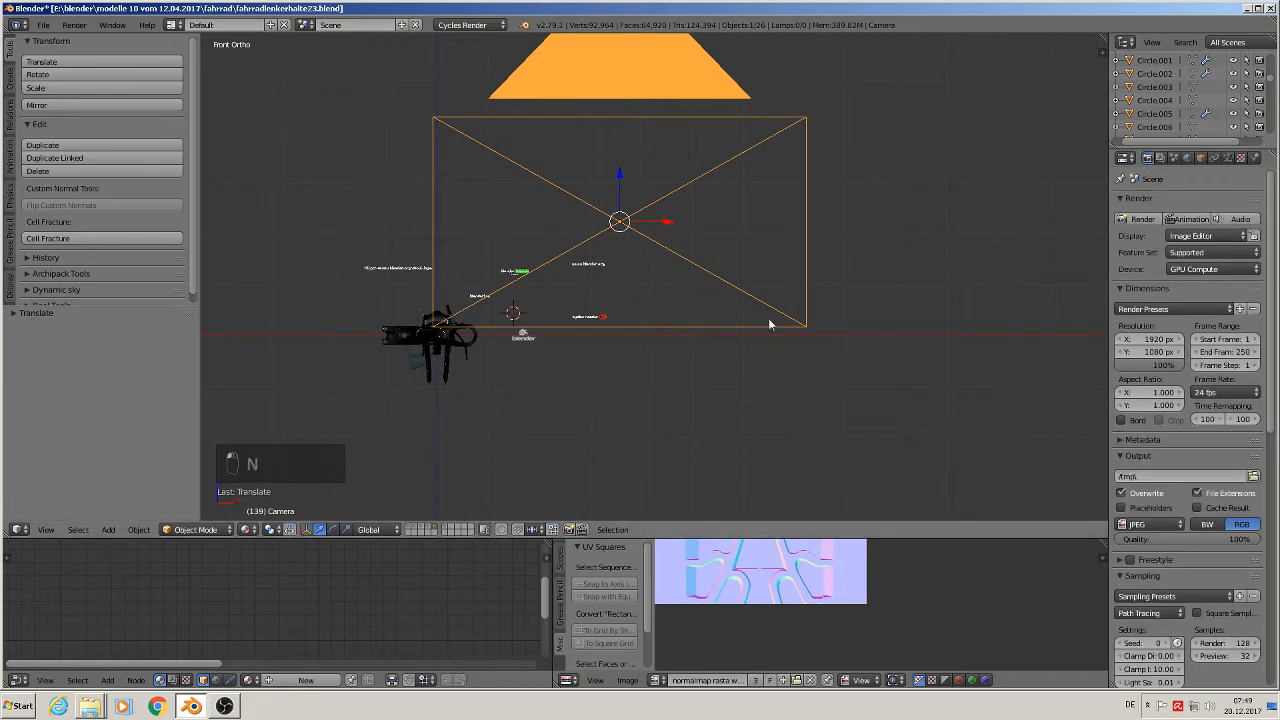
pyautogui.scroll(4, 600, 270)
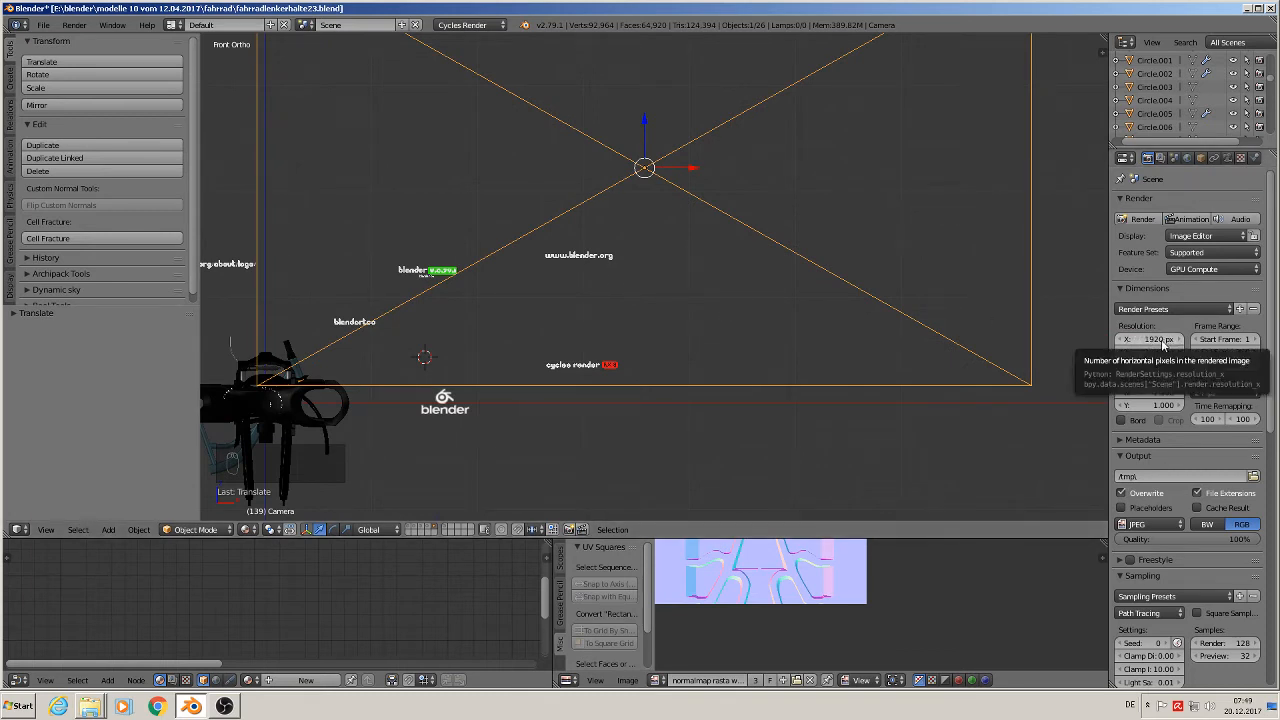
pyautogui.click(1160, 340)
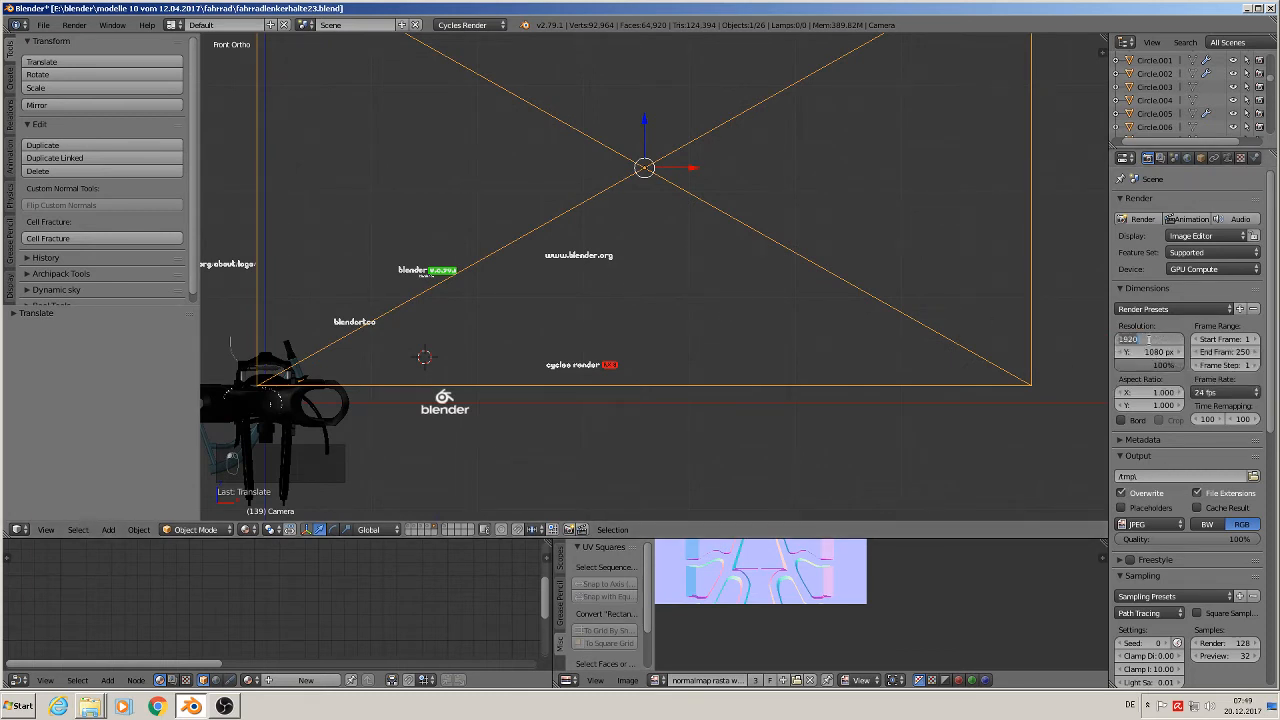
pyautogui.write('1024')
pyautogui.press('Tab')
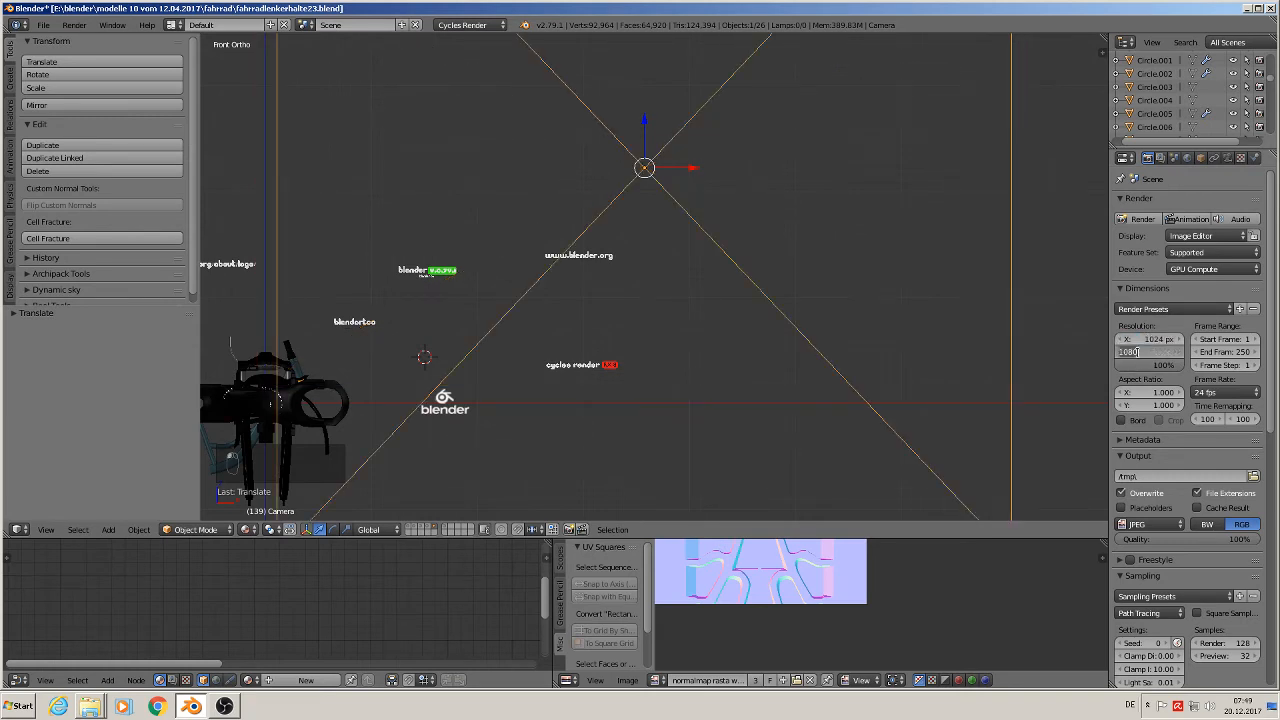
pyautogui.write('1924')
pyautogui.press('Return')
# Correct the vertical render resolution to 1024 px so the camera frame is square
pyautogui.scroll(2, 1060, 362)
pyautogui.scroll(-4, 1033, 358)
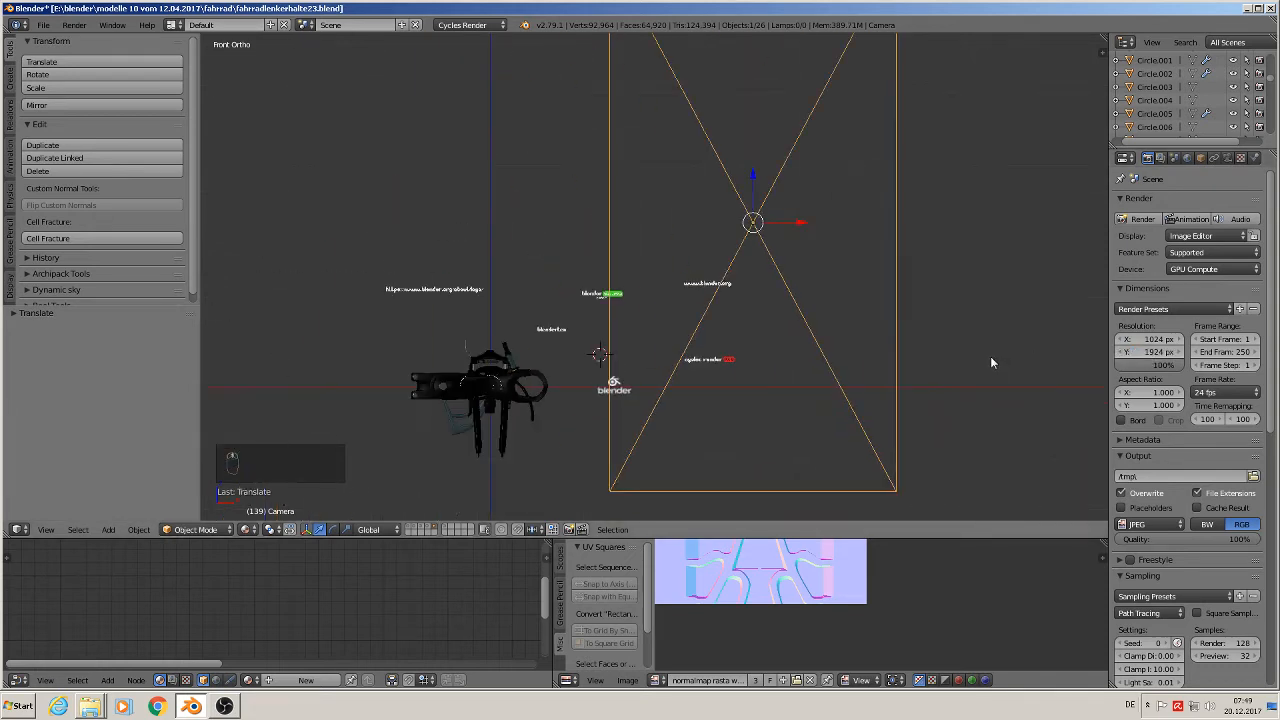
pyautogui.scroll(-1, 991, 362)
pyautogui.click(1160, 352)
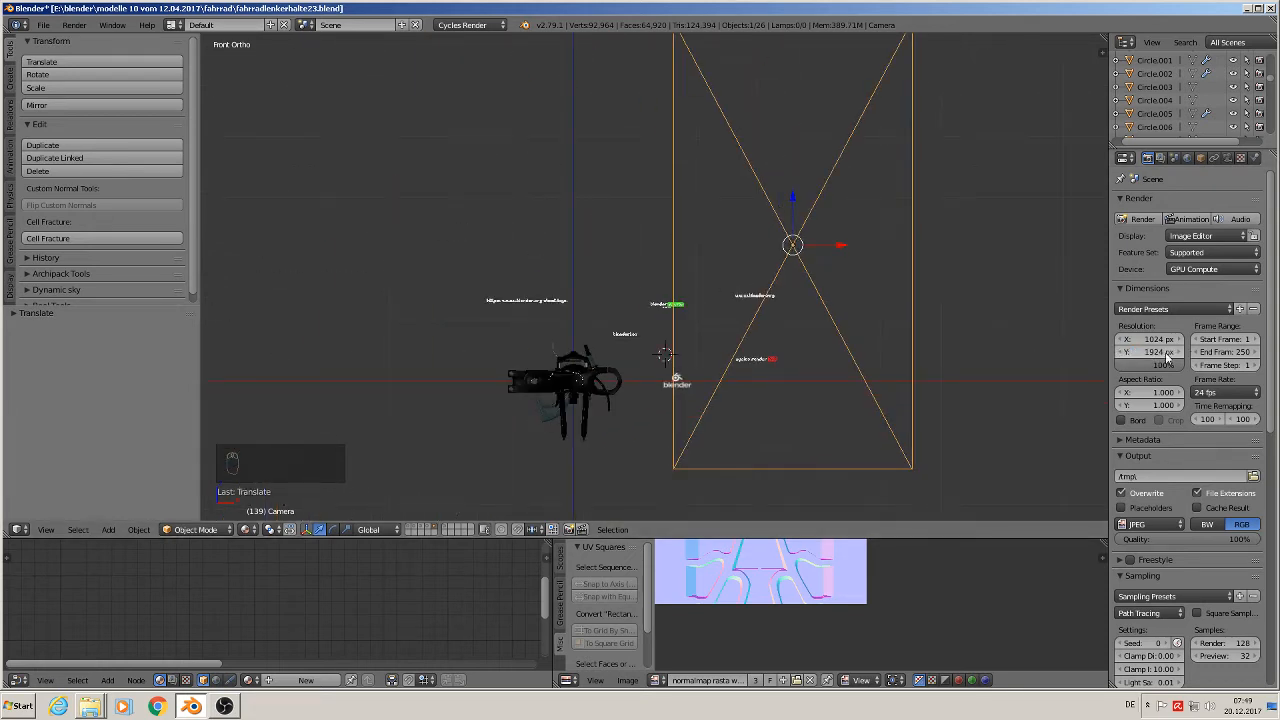
pyautogui.press('BackSpace')
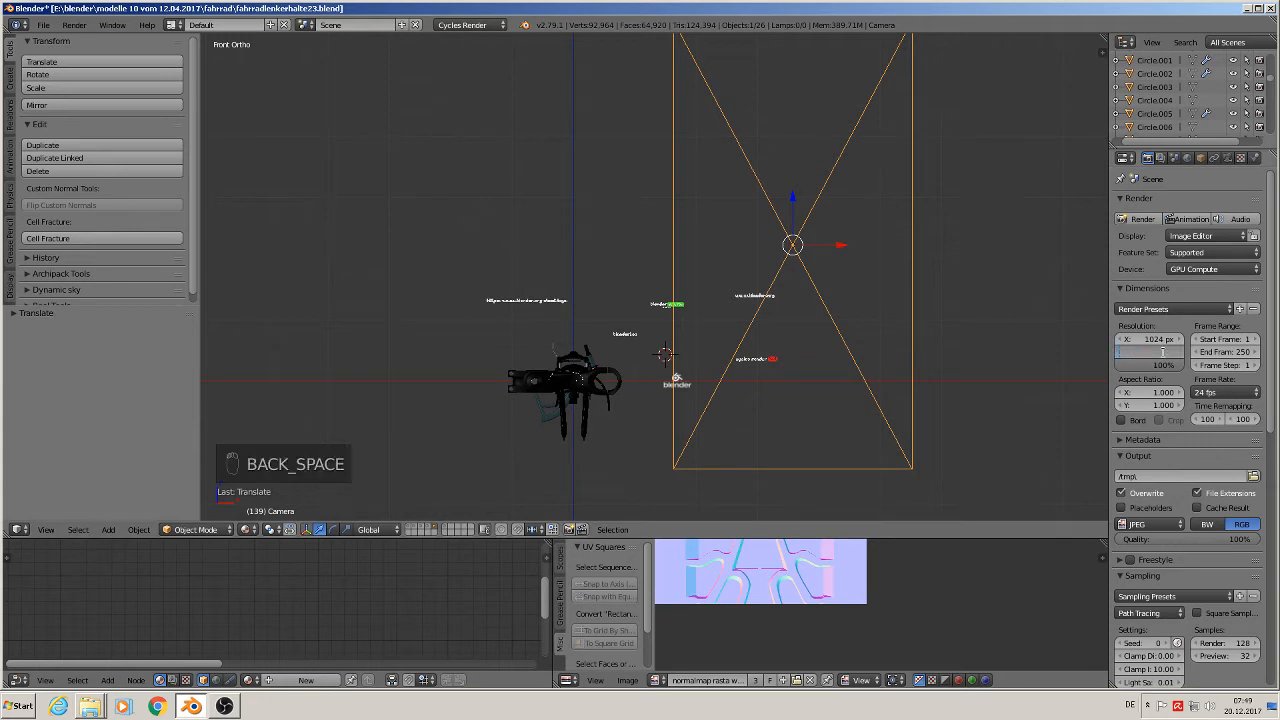
pyautogui.write('1024')
pyautogui.press('Return')
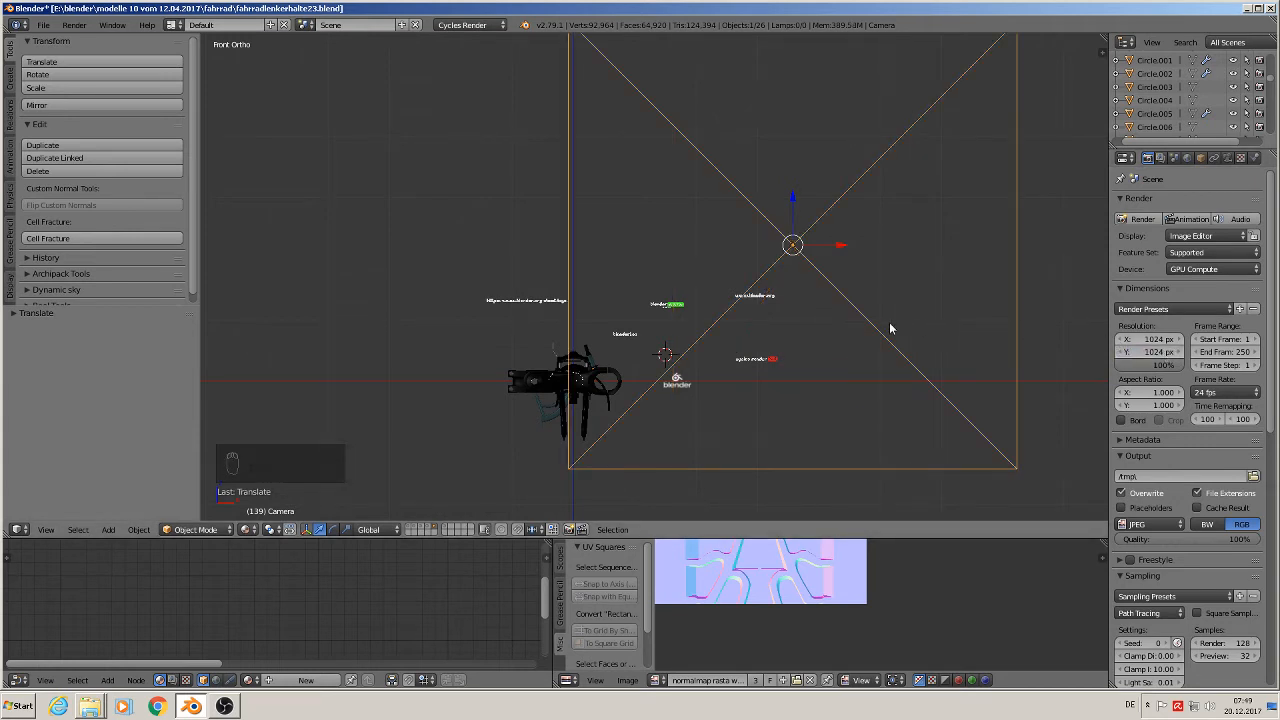
# Look through the camera and move it along its local Z axis, keeping the lettering in view
pyautogui.press('KP_0')
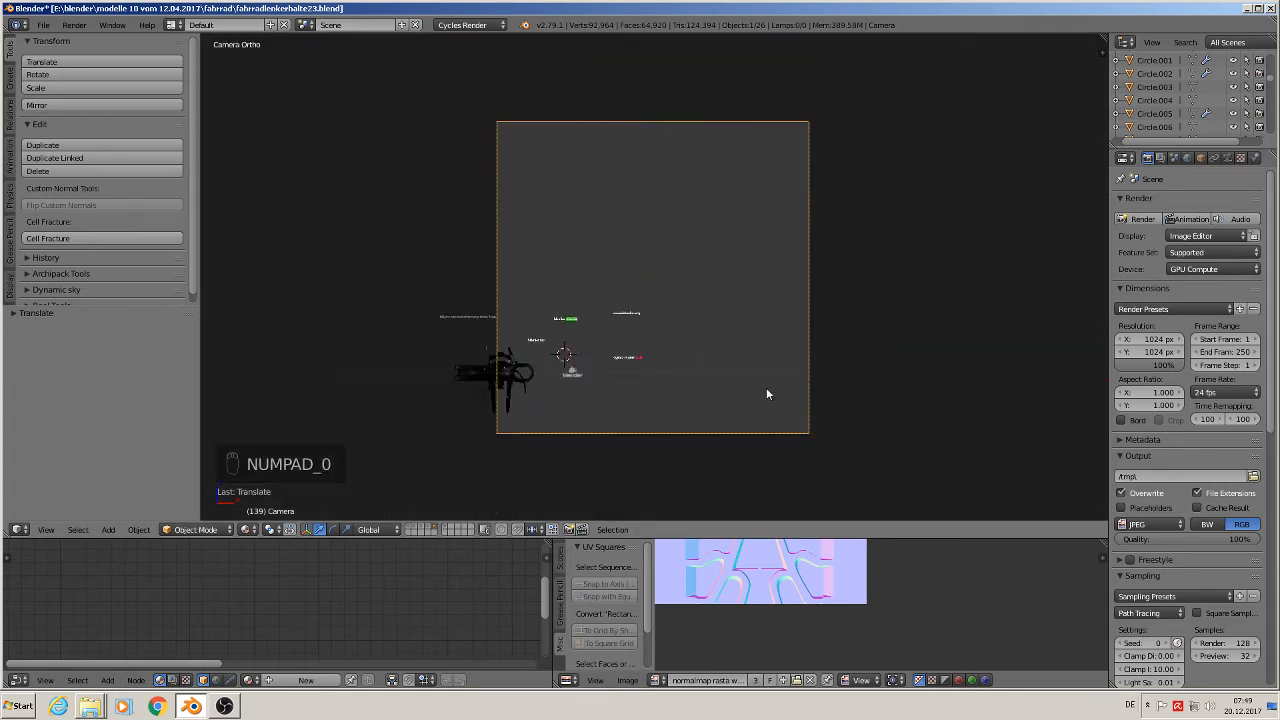
pyautogui.press('g')
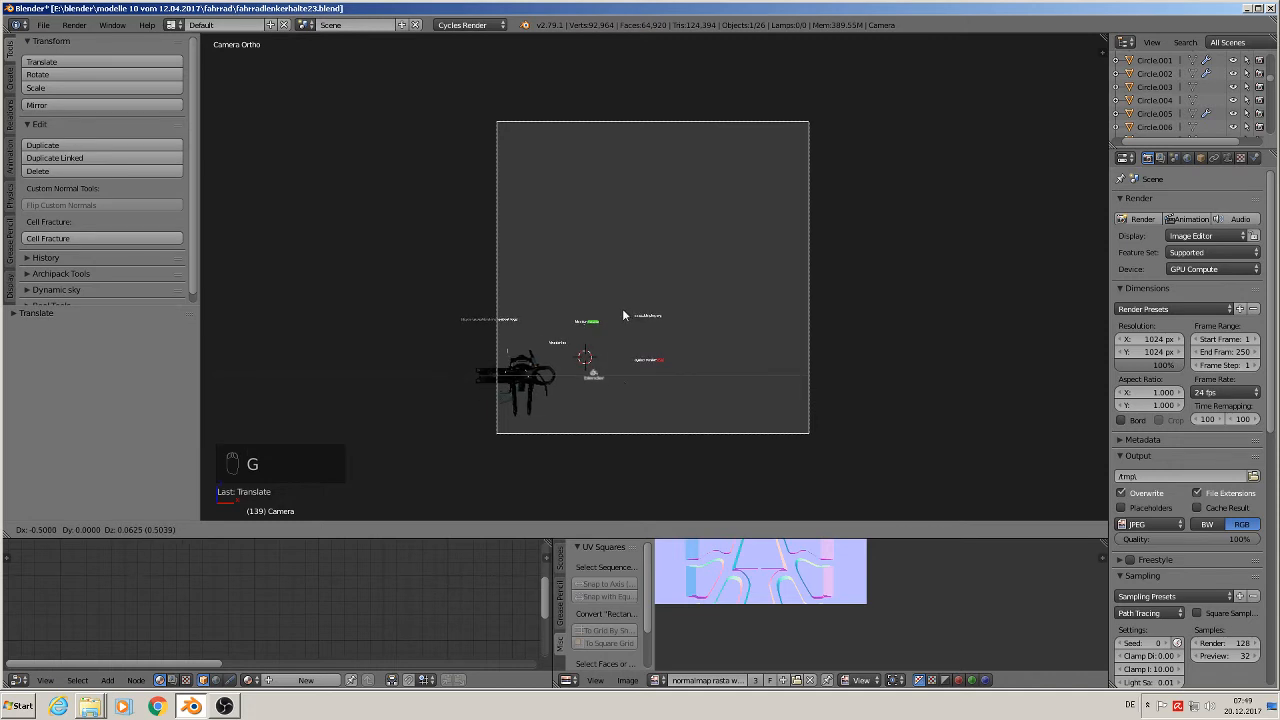
pyautogui.press('z')
pyautogui.press('z')
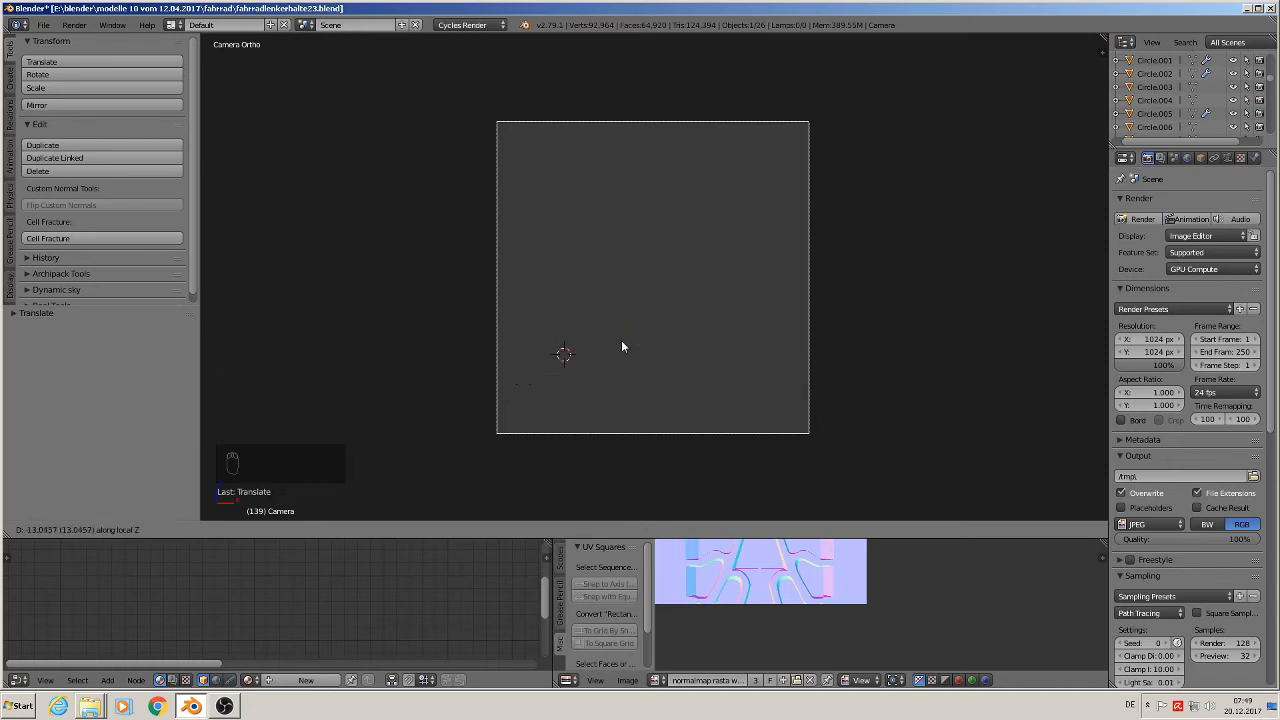
pyautogui.click(616, 259)
# Select the camera in an orbited view, move it much farther back along the Y axis, and return to the camera view
pyautogui.scroll(3, 624, 321)
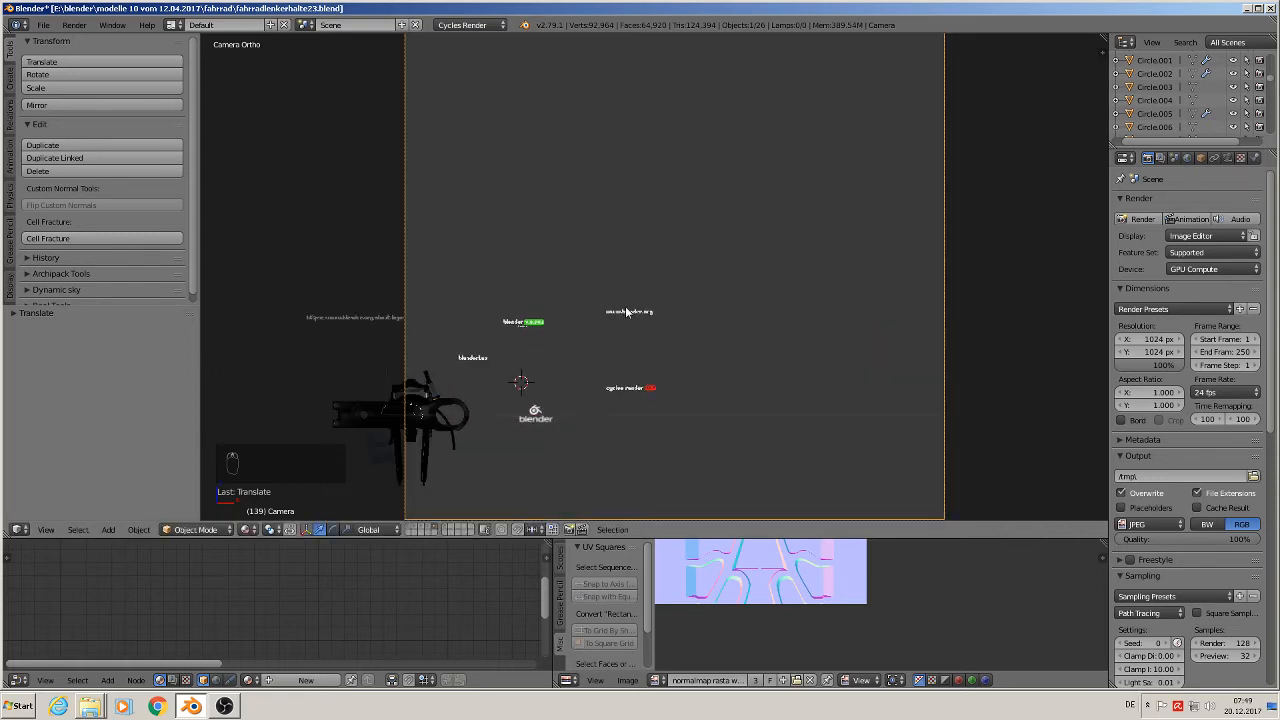
pyautogui.click(628, 311)
pyautogui.scroll(-3, 646, 281)
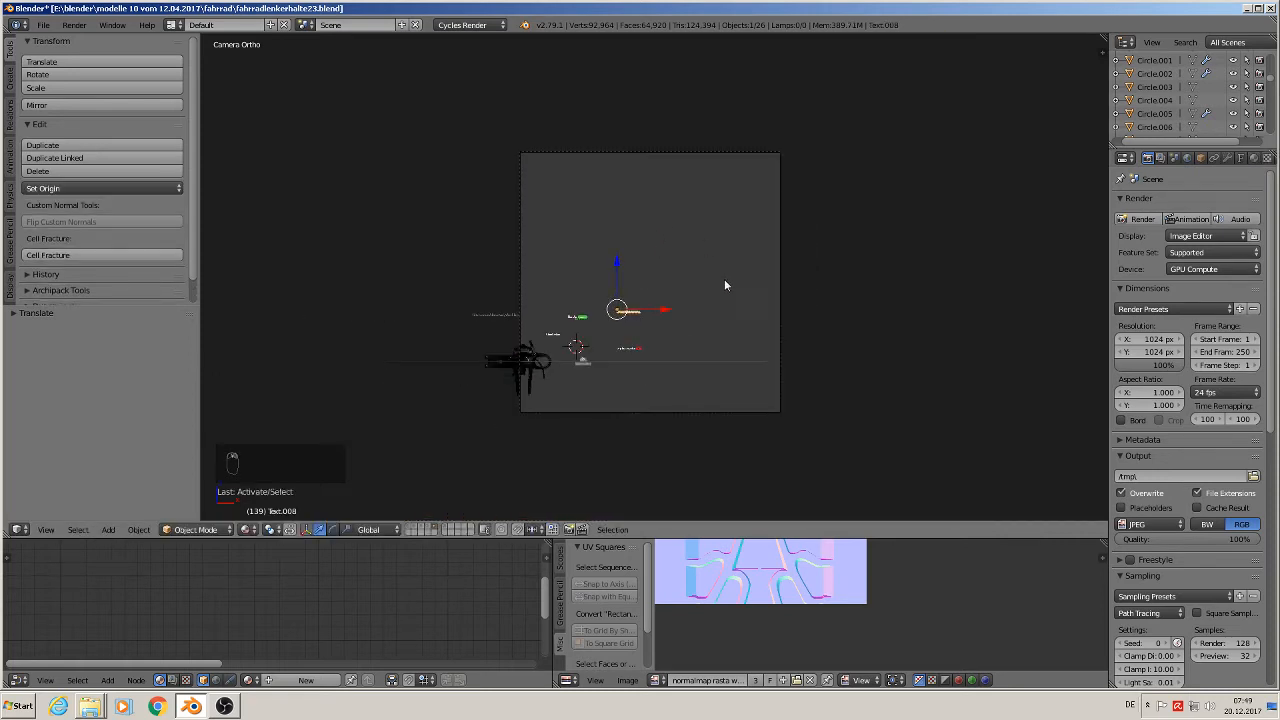
pyautogui.moveTo(725, 286); pyautogui.dragTo(586, 384, button='middle')
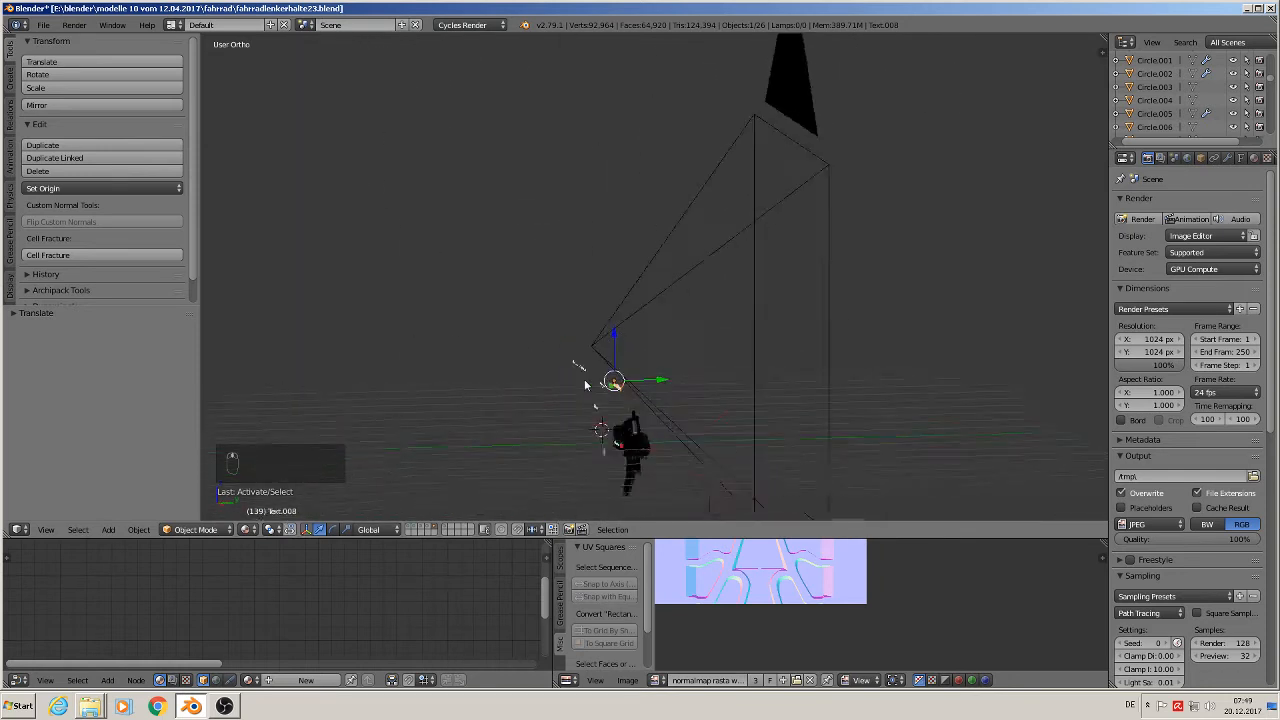
pyautogui.scroll(-3, 671, 370)
pyautogui.click(674, 314)
pyautogui.scroll(-2, 690, 335)
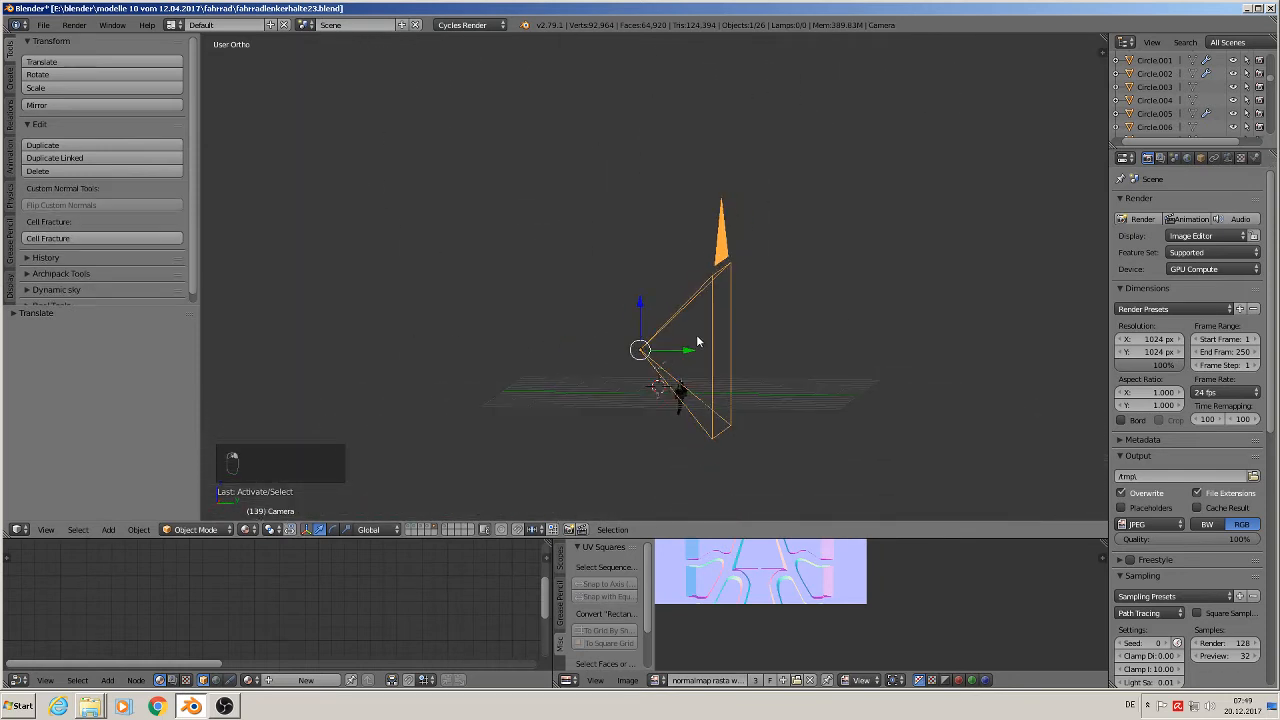
pyautogui.moveTo(697, 342)
pyautogui.mouseDown()
pyautogui.moveTo(680, 354)
pyautogui.moveTo(400, 320)
pyautogui.moveTo(418, 339)
pyautogui.mouseUp()
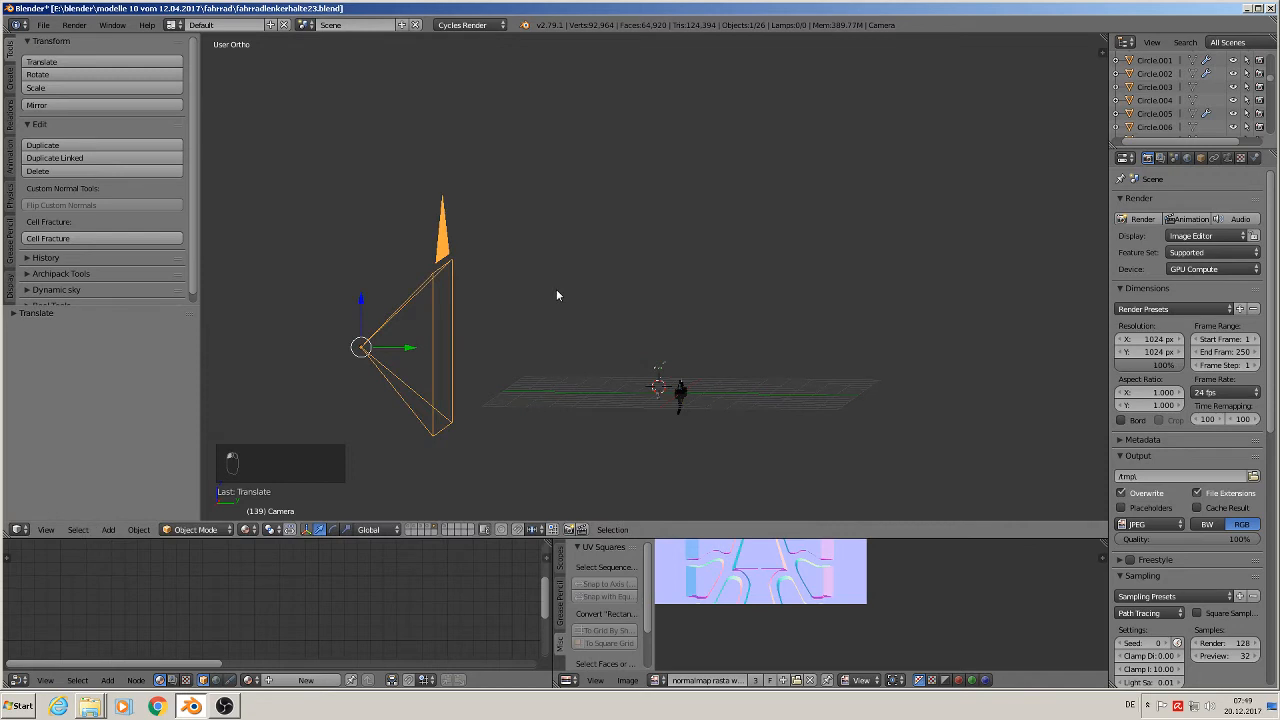
pyautogui.press('KP_0')
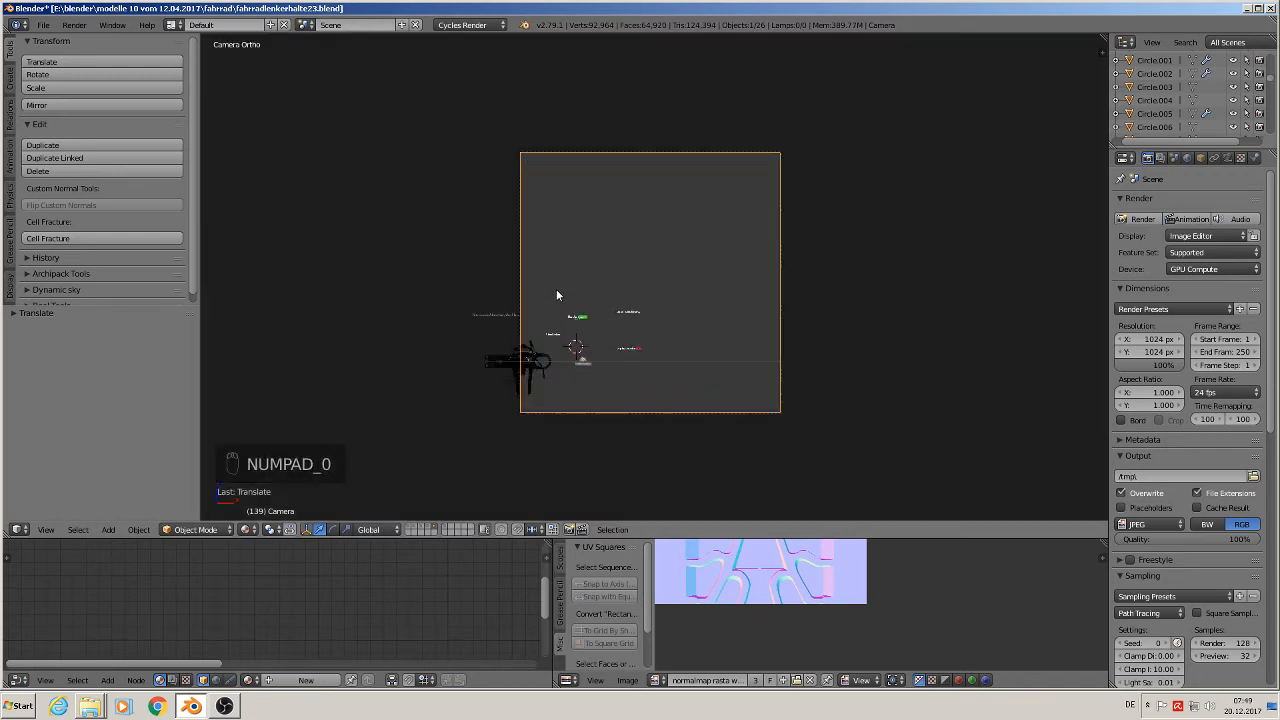
# Reduce the camera's orthographic scale to about 4.114 and move the camera down and slightly left towards the lettering
pyautogui.click(1228, 158)
pyautogui.scroll(2, 900, 285)
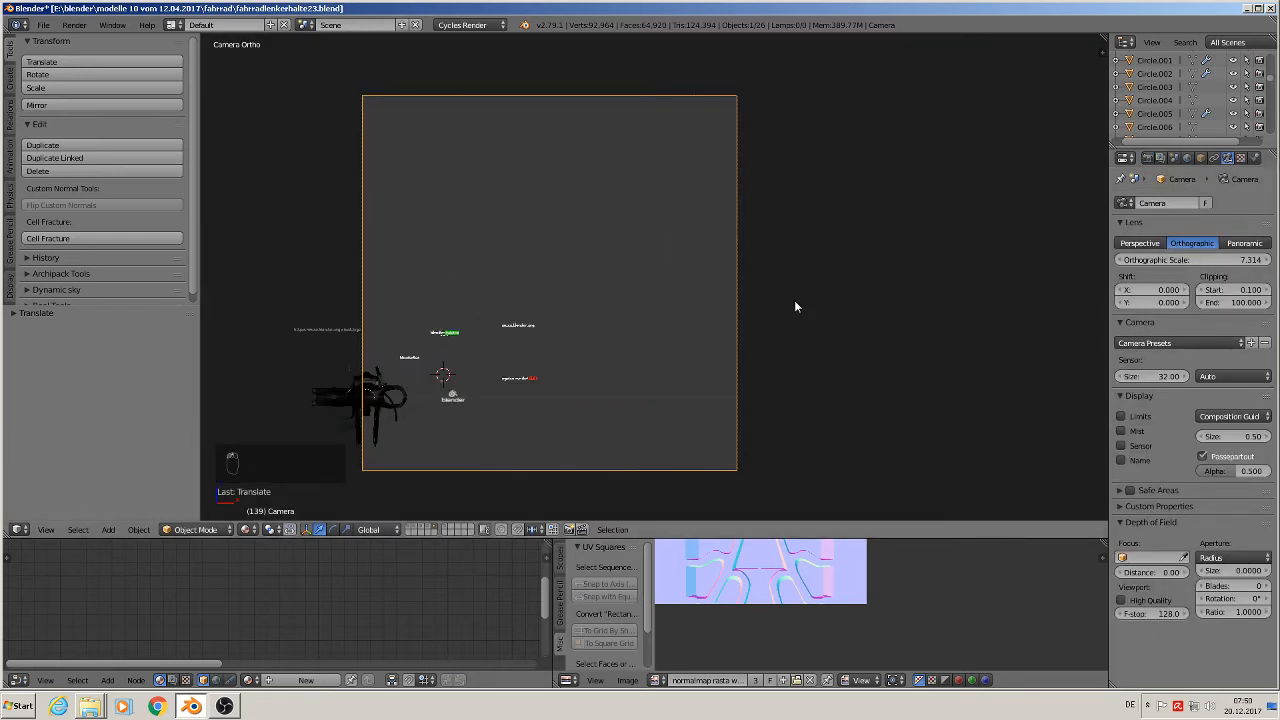
pyautogui.moveTo(1199, 261); pyautogui.dragTo(1118, 261)
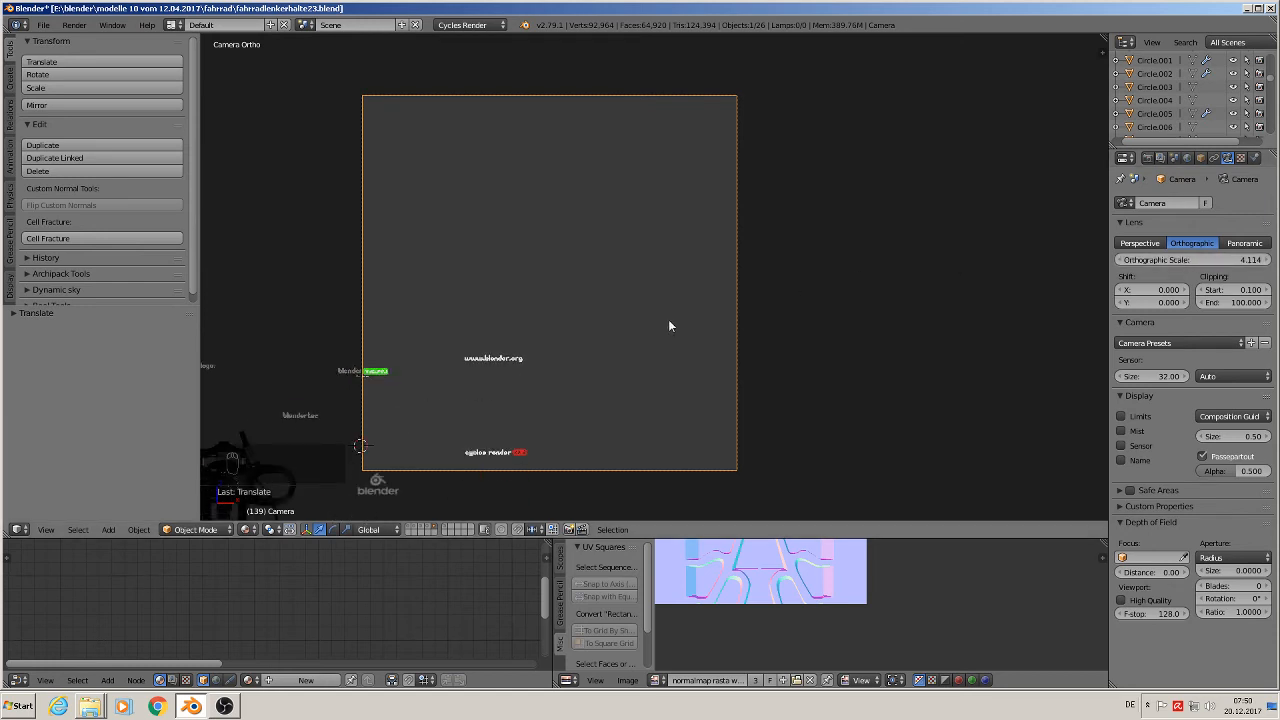
pyautogui.keyDown('shift'); pyautogui.moveTo(668, 319); pyautogui.dragTo(753, 214, button='middle'); pyautogui.keyUp('shift')
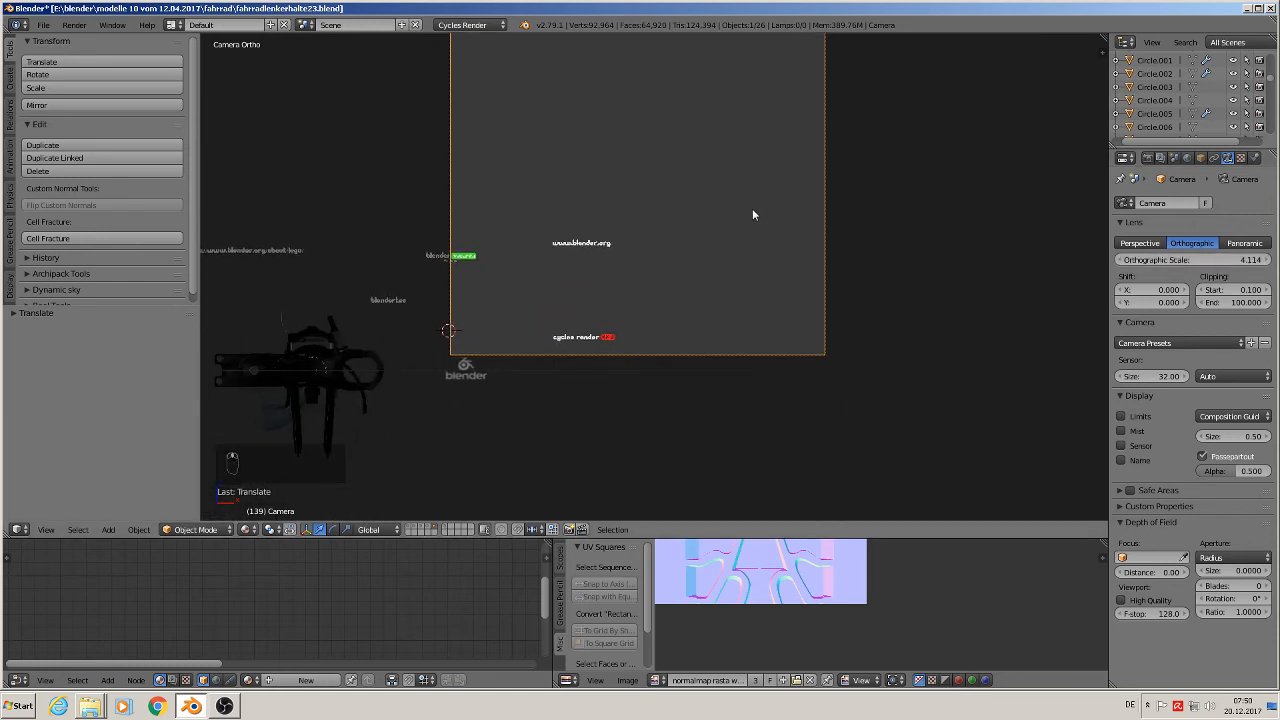
pyautogui.press('g')
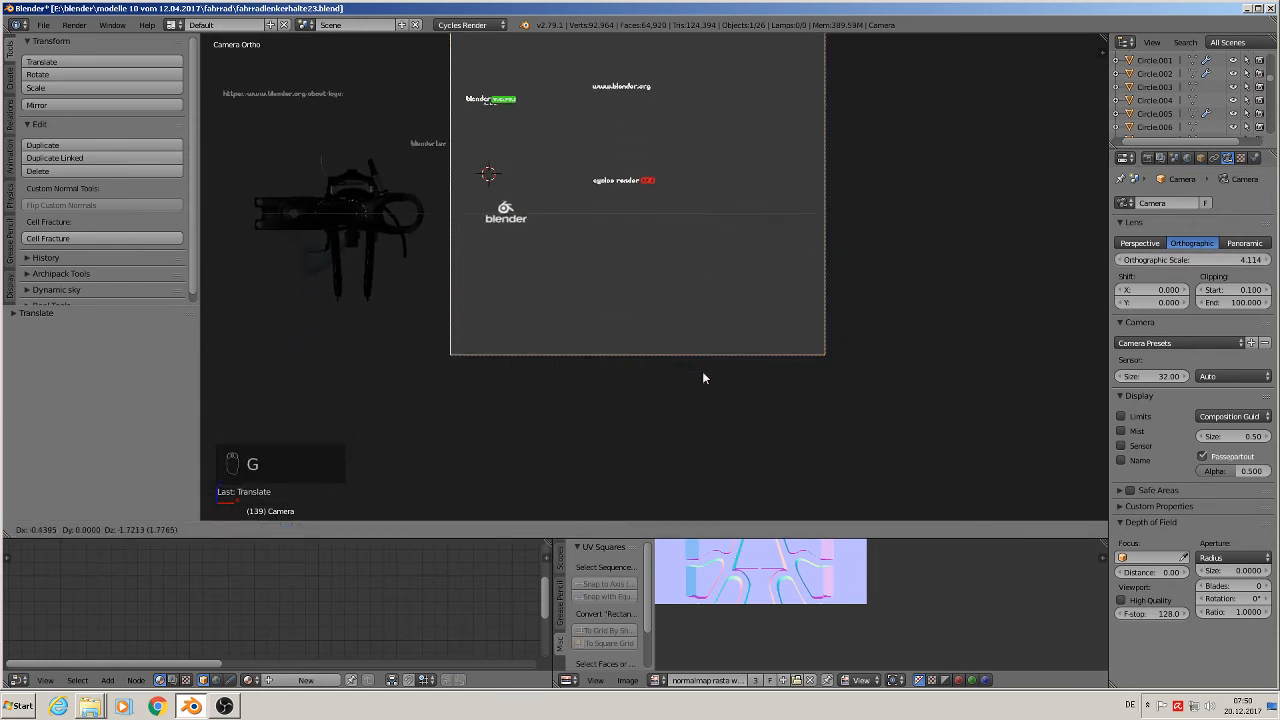
pyautogui.click(686, 374)
# Reduce the orthographic scale to about 0.714 and reposition the camera so "cycles render RX 8" fills the frame's width
pyautogui.moveTo(1236, 264); pyautogui.dragTo(1117, 264)
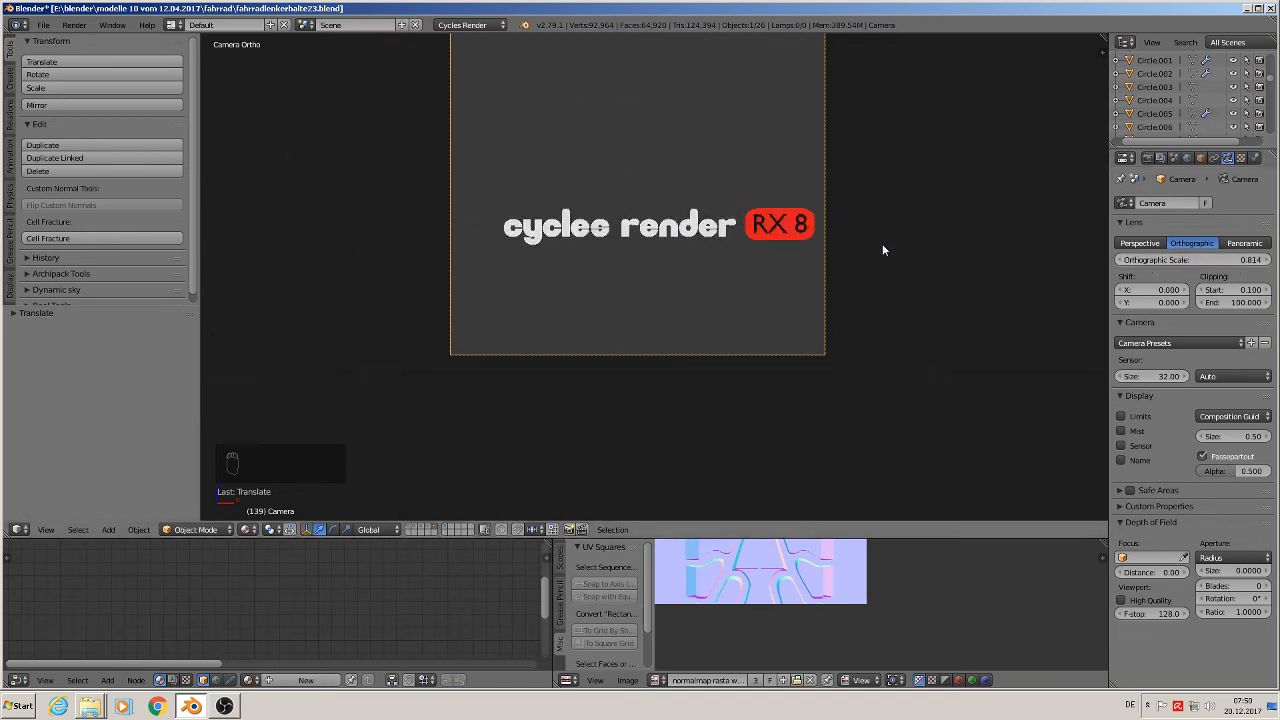
pyautogui.press('g')
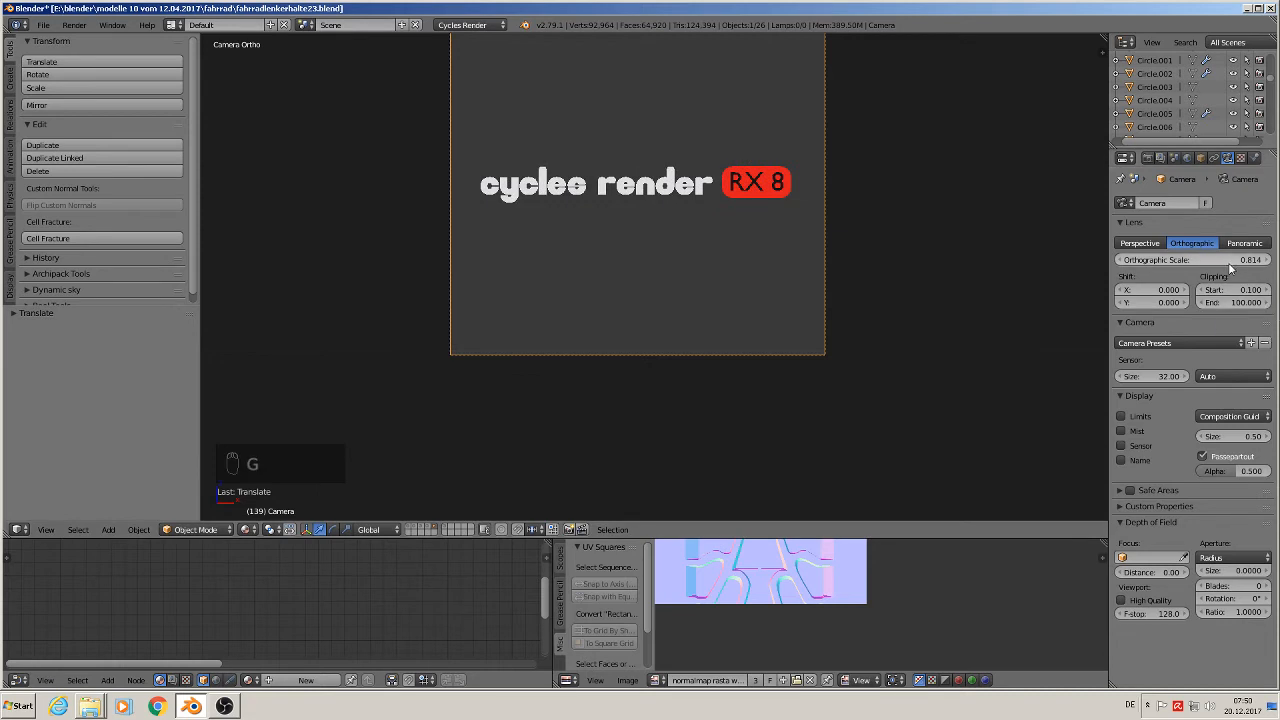
pyautogui.moveTo(1192, 260); pyautogui.dragTo(1191, 260)
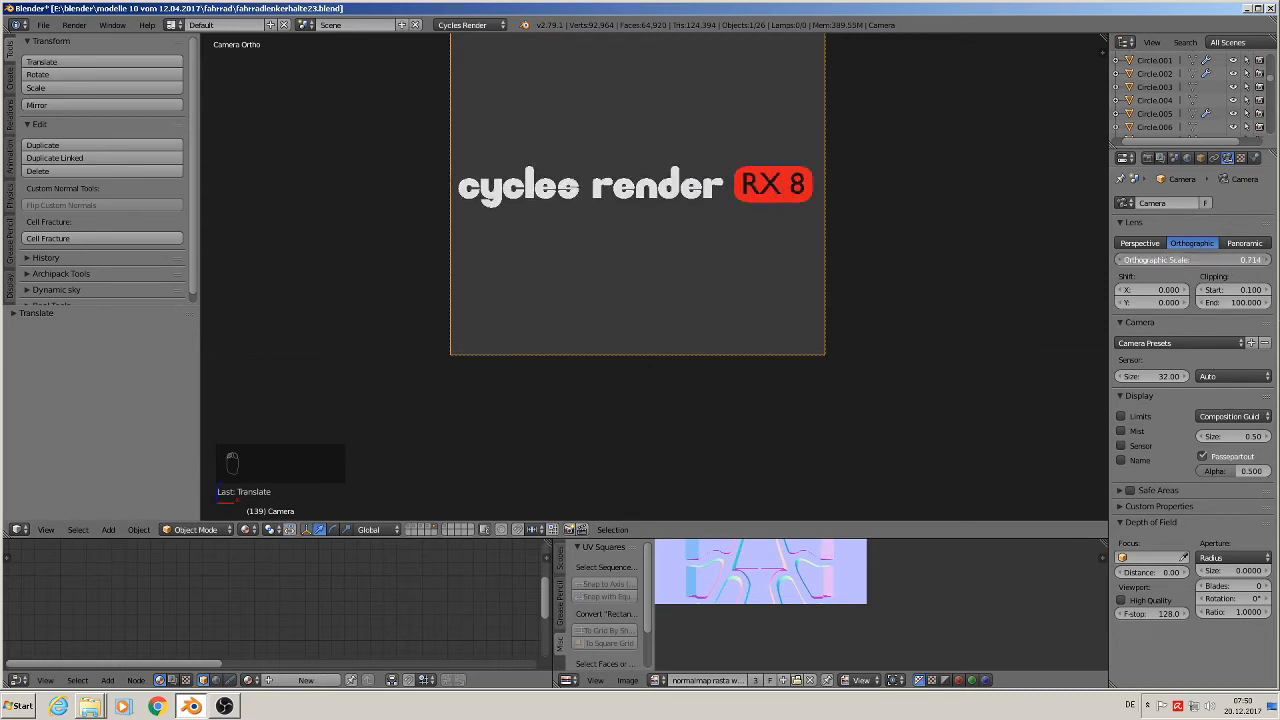
pyautogui.scroll(-1, 872, 226)
pyautogui.keyDown('shift'); pyautogui.moveTo(848, 238); pyautogui.dragTo(767, 333, button='middle'); pyautogui.keyUp('shift')
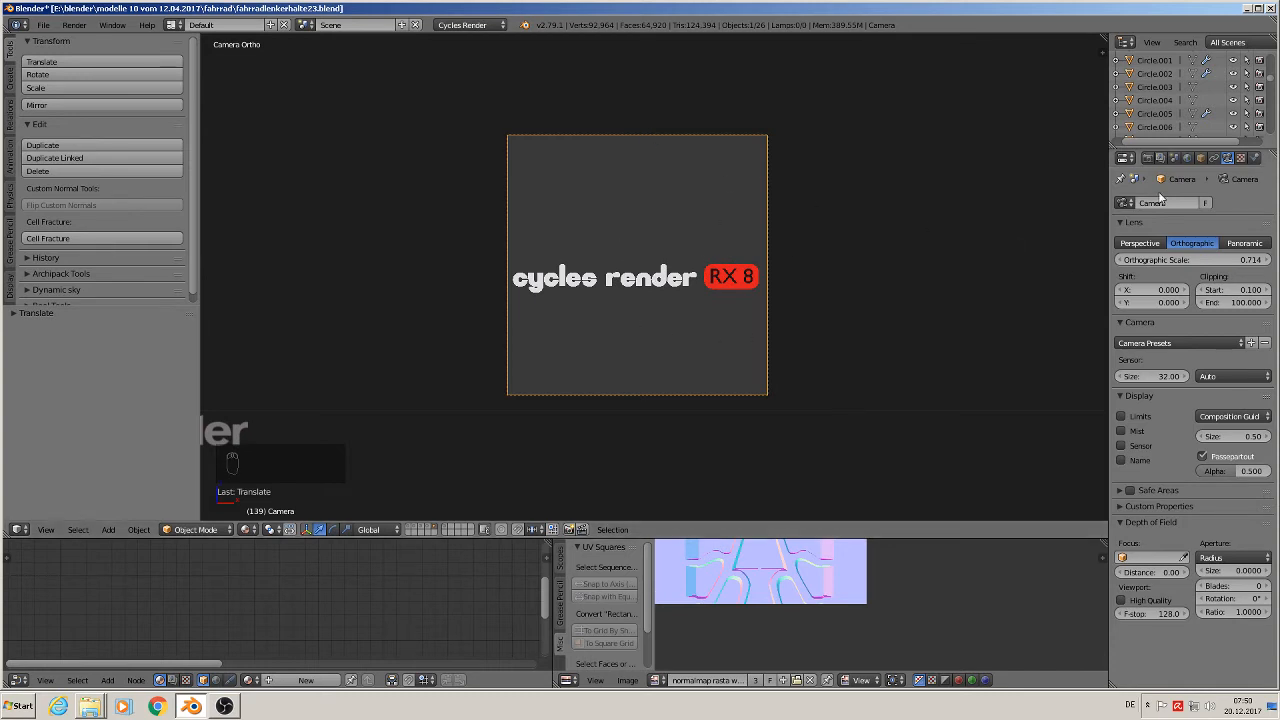
# Make the film background transparent, render a test image of the "cycles render RX 8" lettering, and close the render result
pyautogui.click(1148, 158)
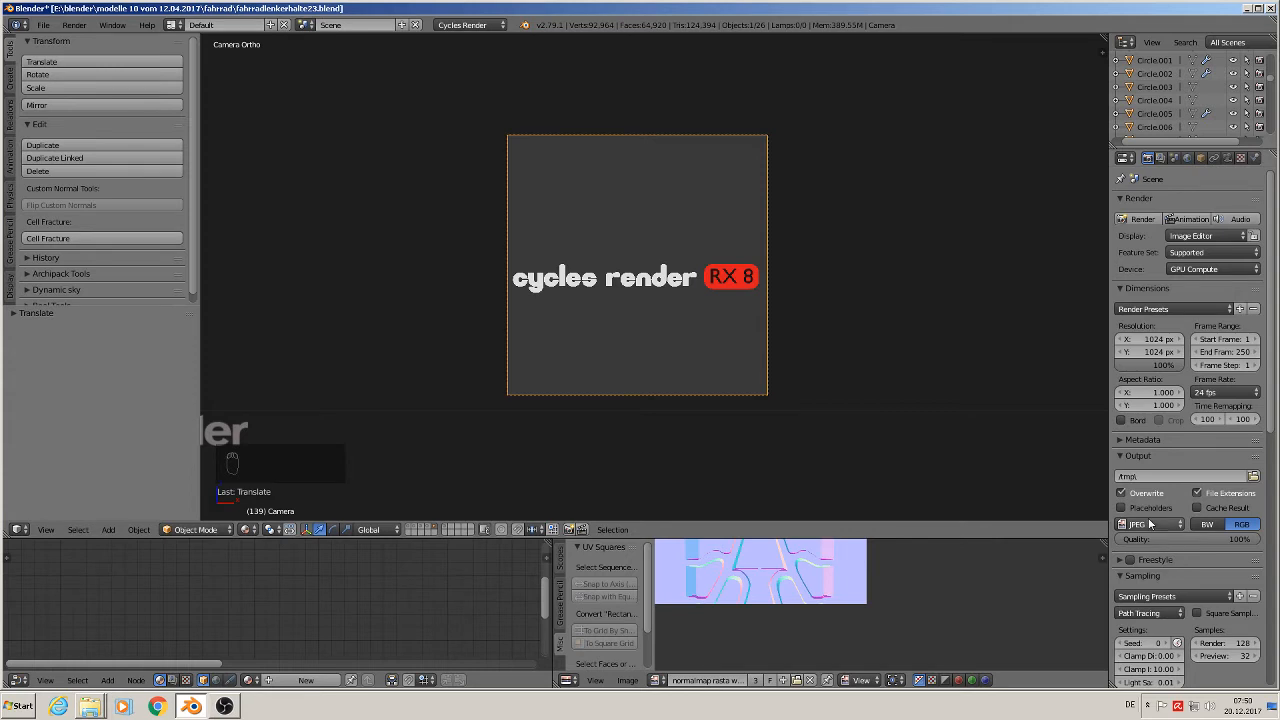
pyautogui.scroll(-3, 1150, 523)
pyautogui.scroll(-3, 1150, 523)
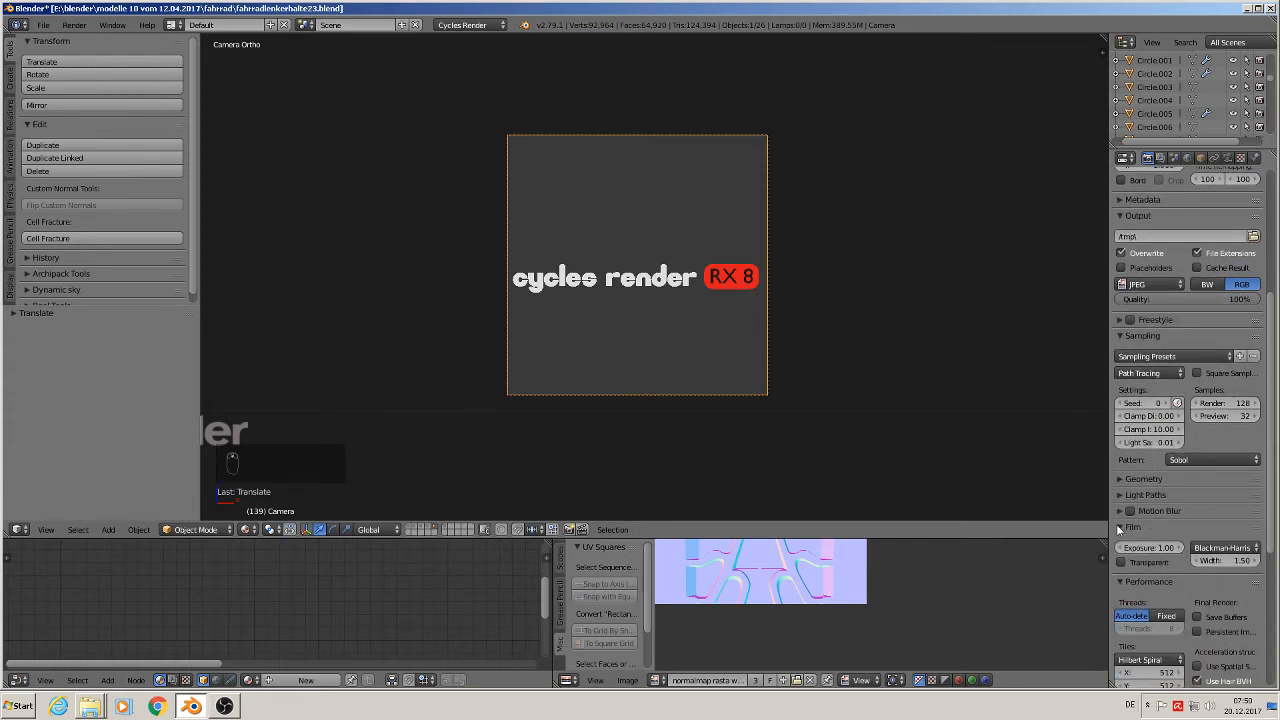
pyautogui.scroll(-2, 1122, 530)
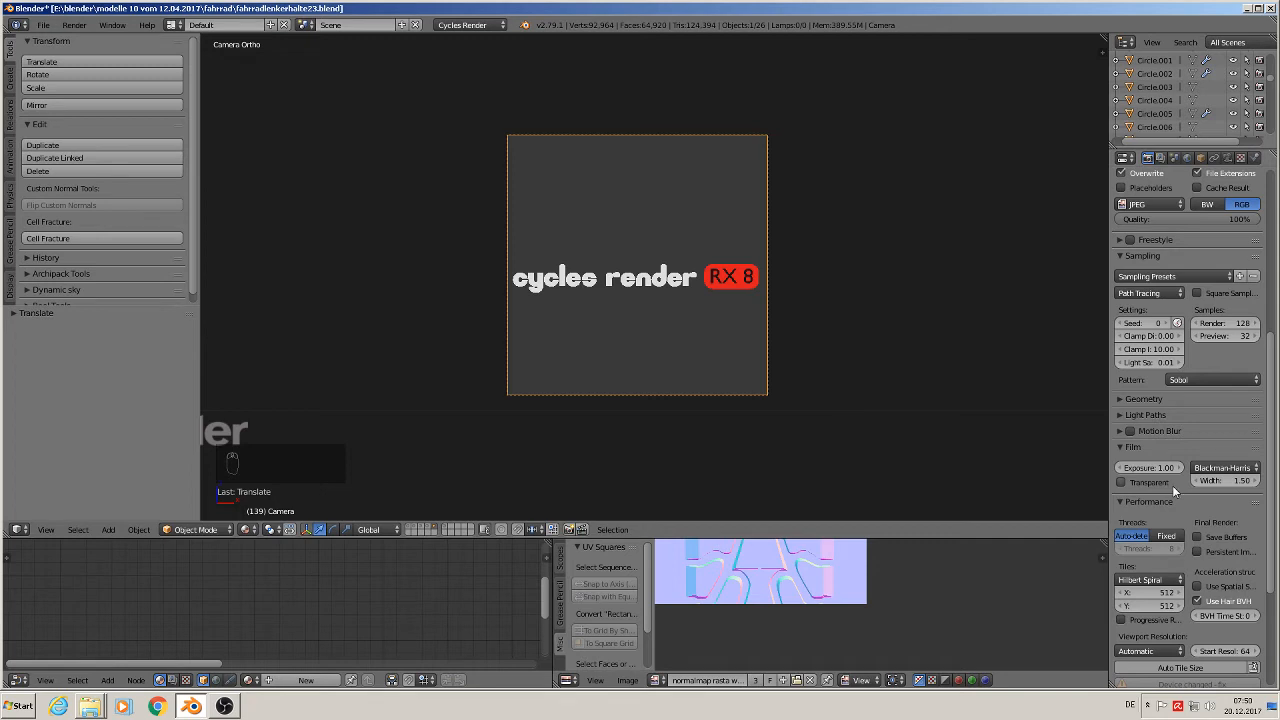
pyautogui.click(1120, 483)
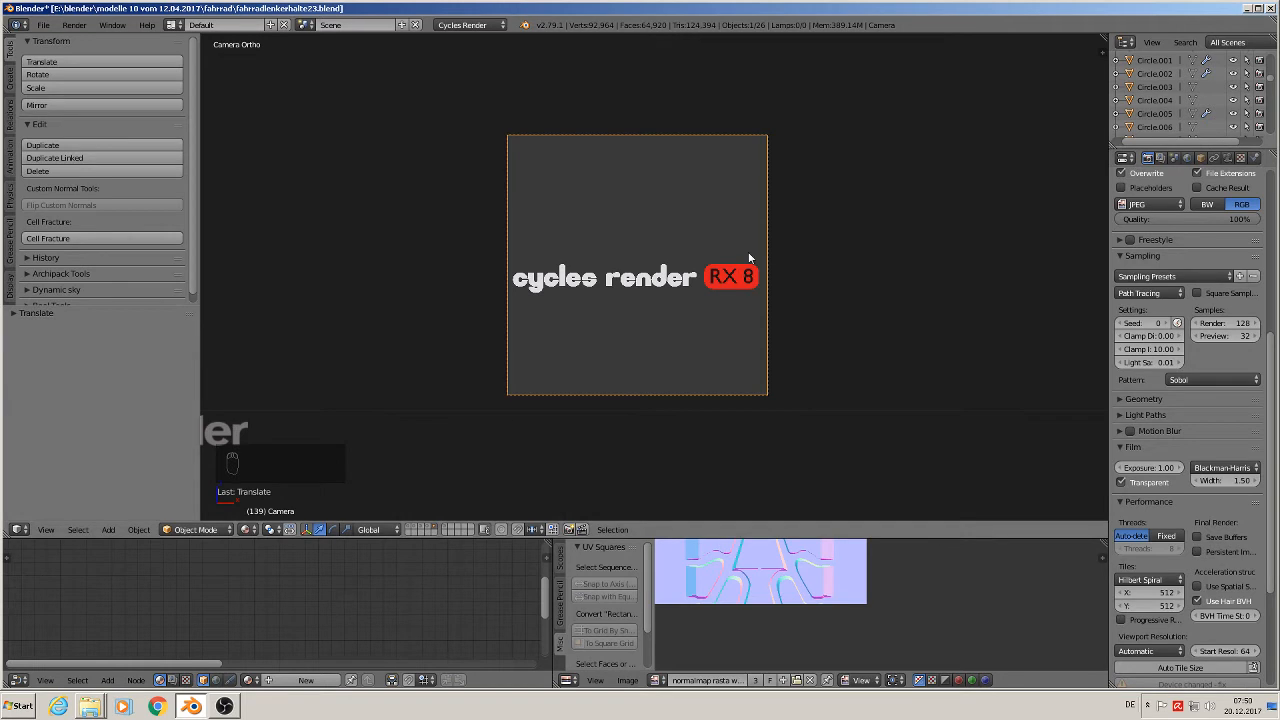
pyautogui.press('F12')
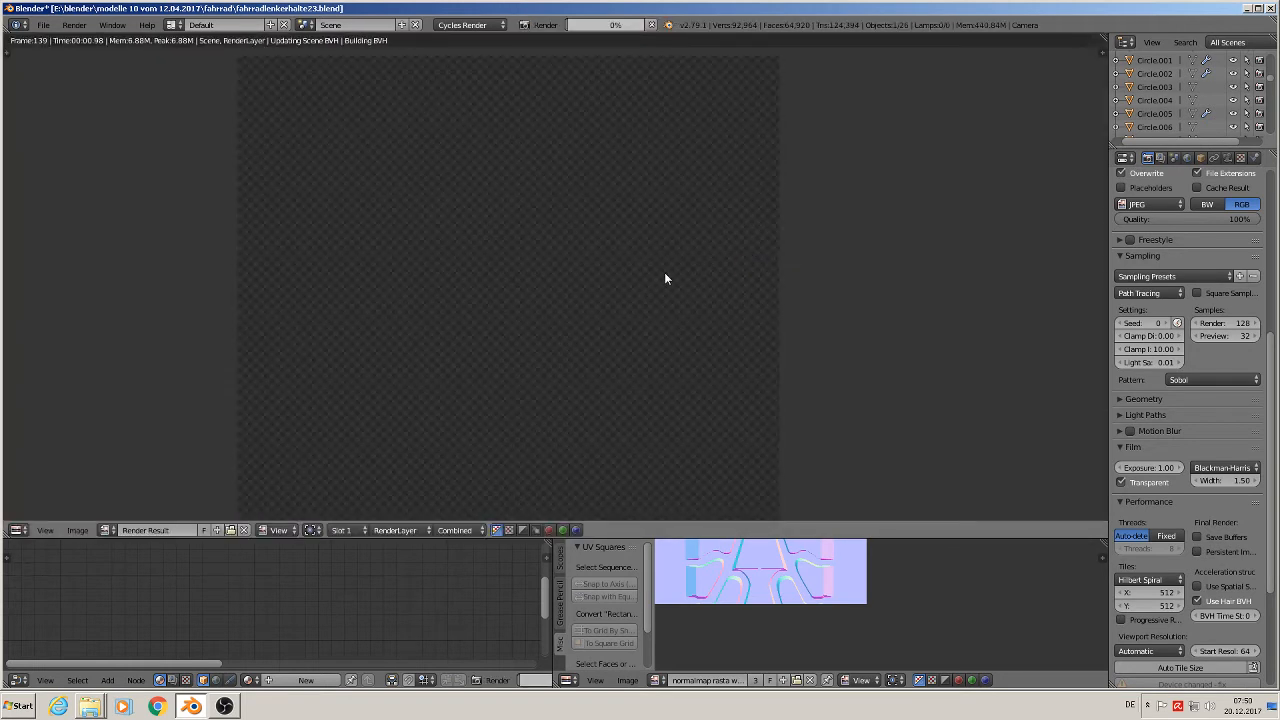
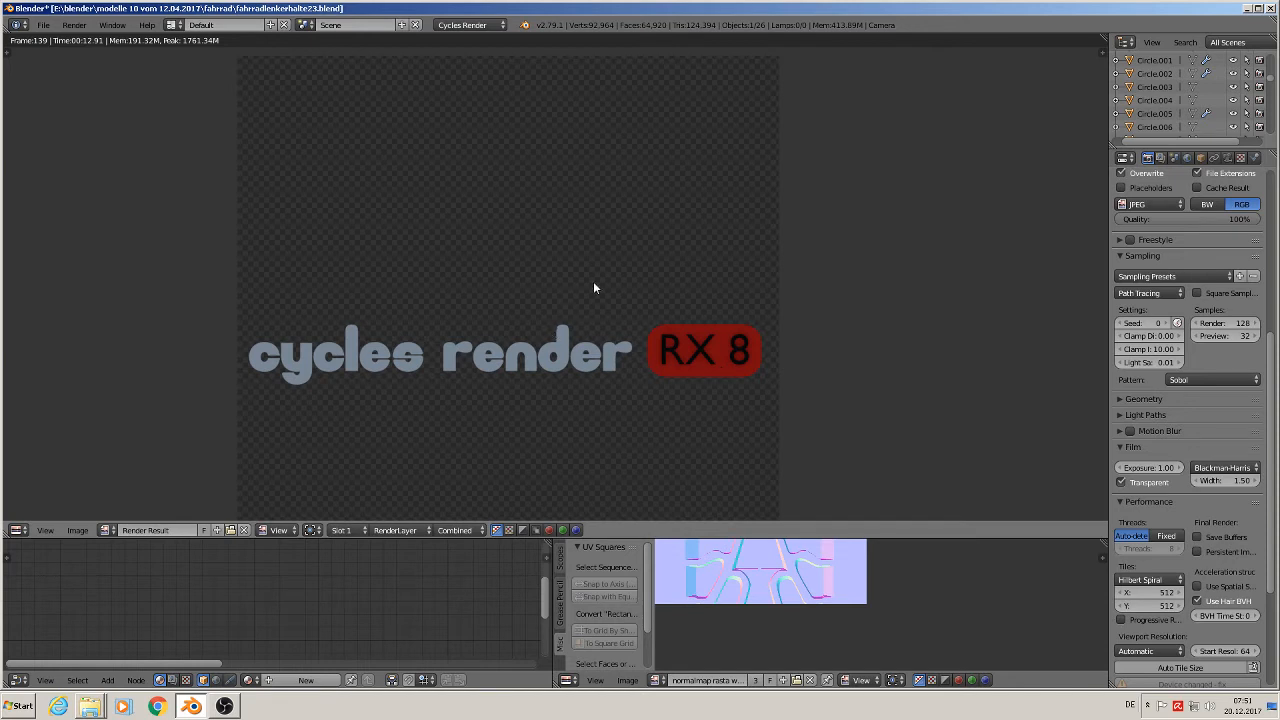
pyautogui.press('Escape')
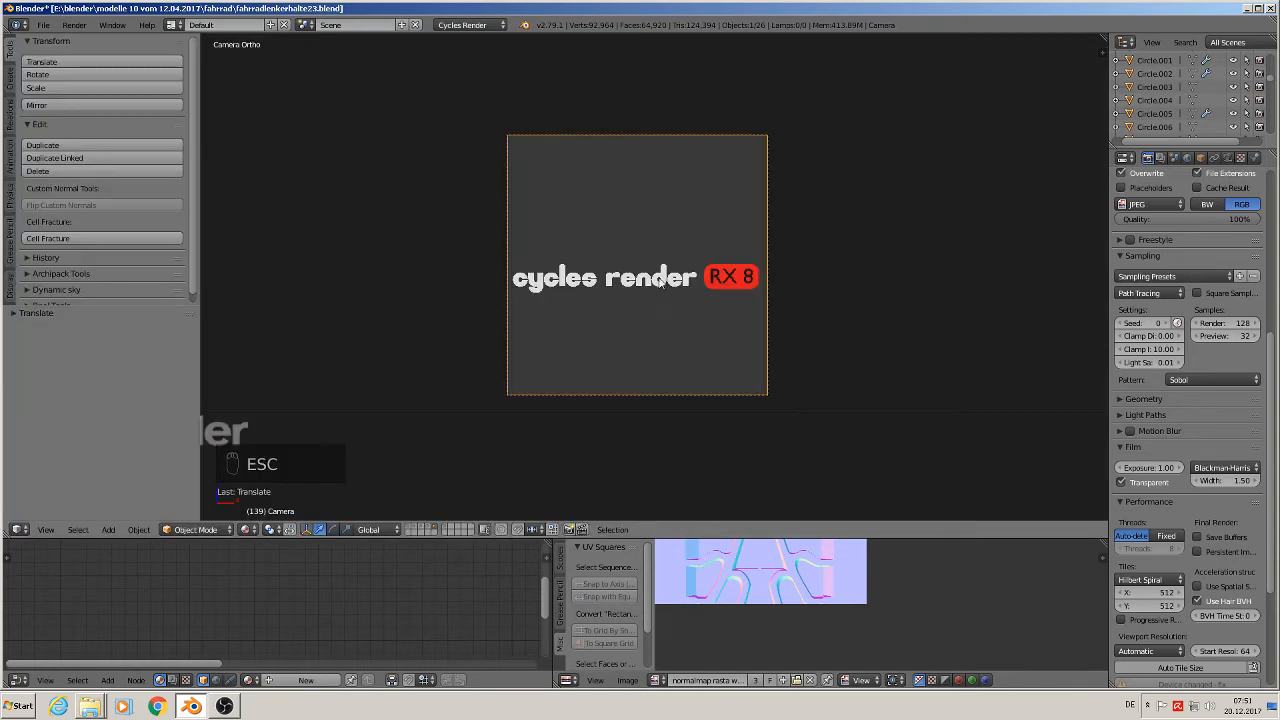
# Give the "cycles render" text a new material with an Emission surface shader
pyautogui.rightClick(659, 277)
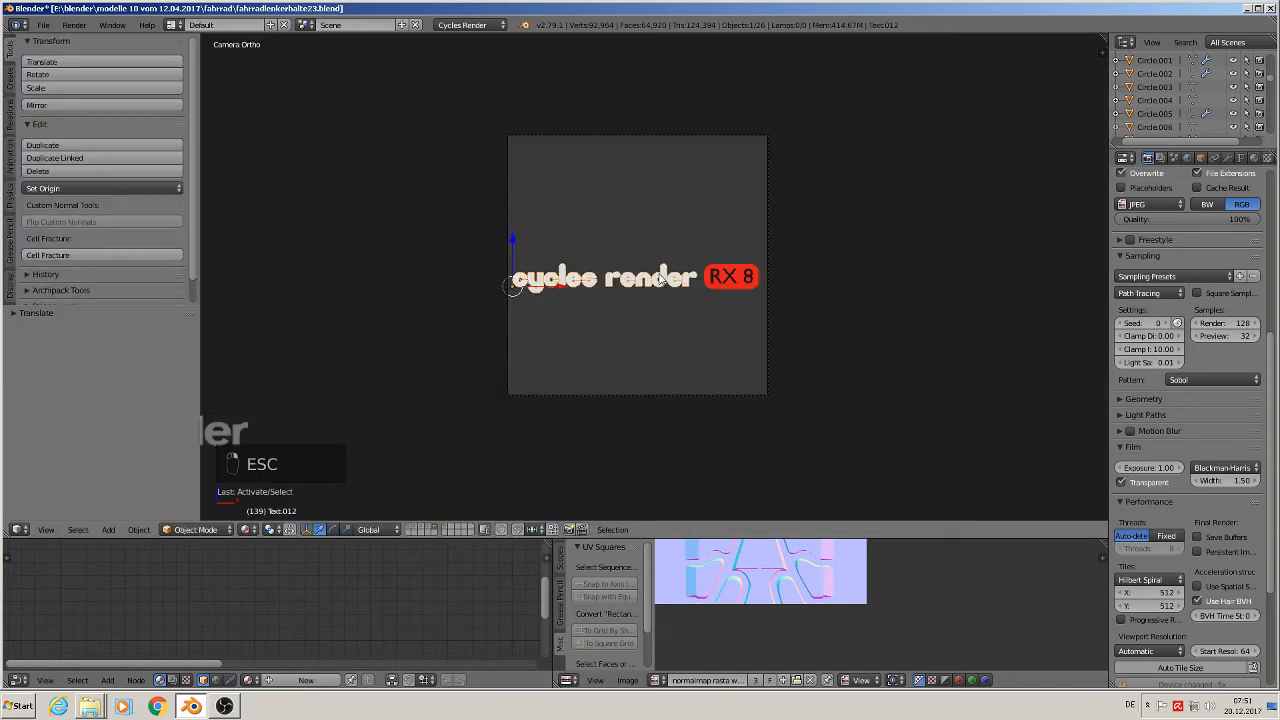
pyautogui.click(1254, 158)
pyautogui.scroll(3, 626, 293)
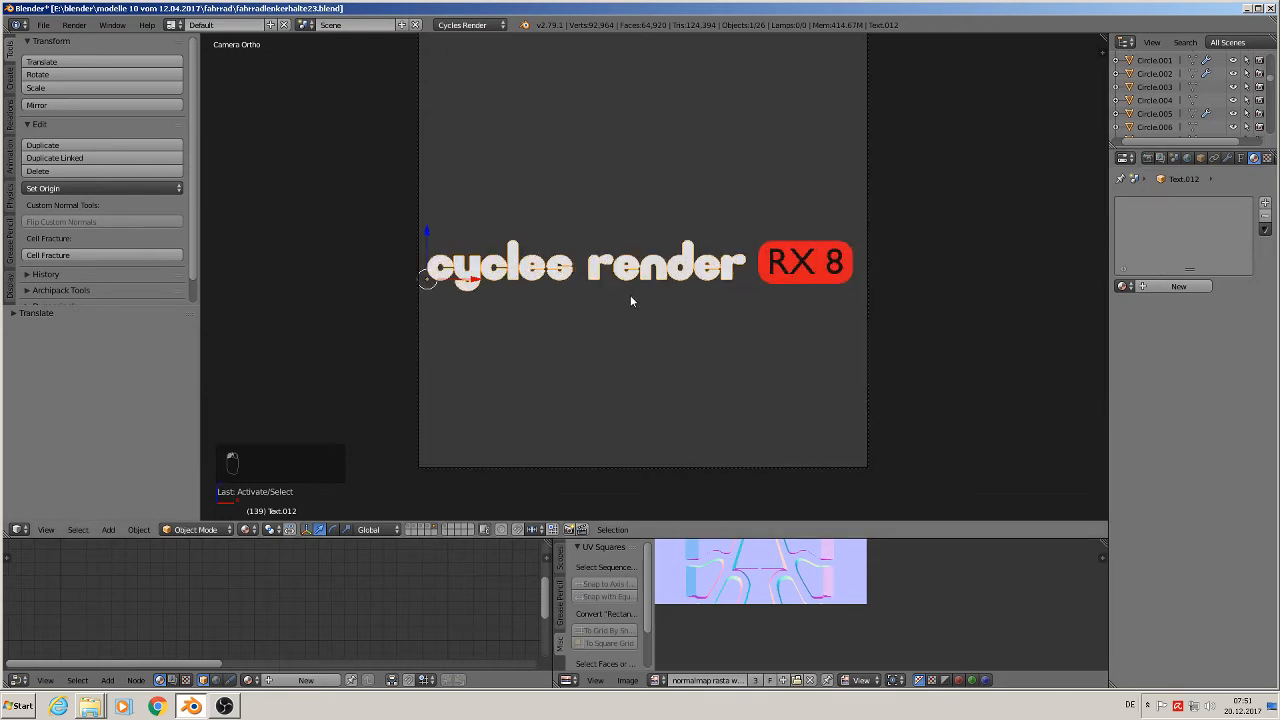
pyautogui.click(1180, 287)
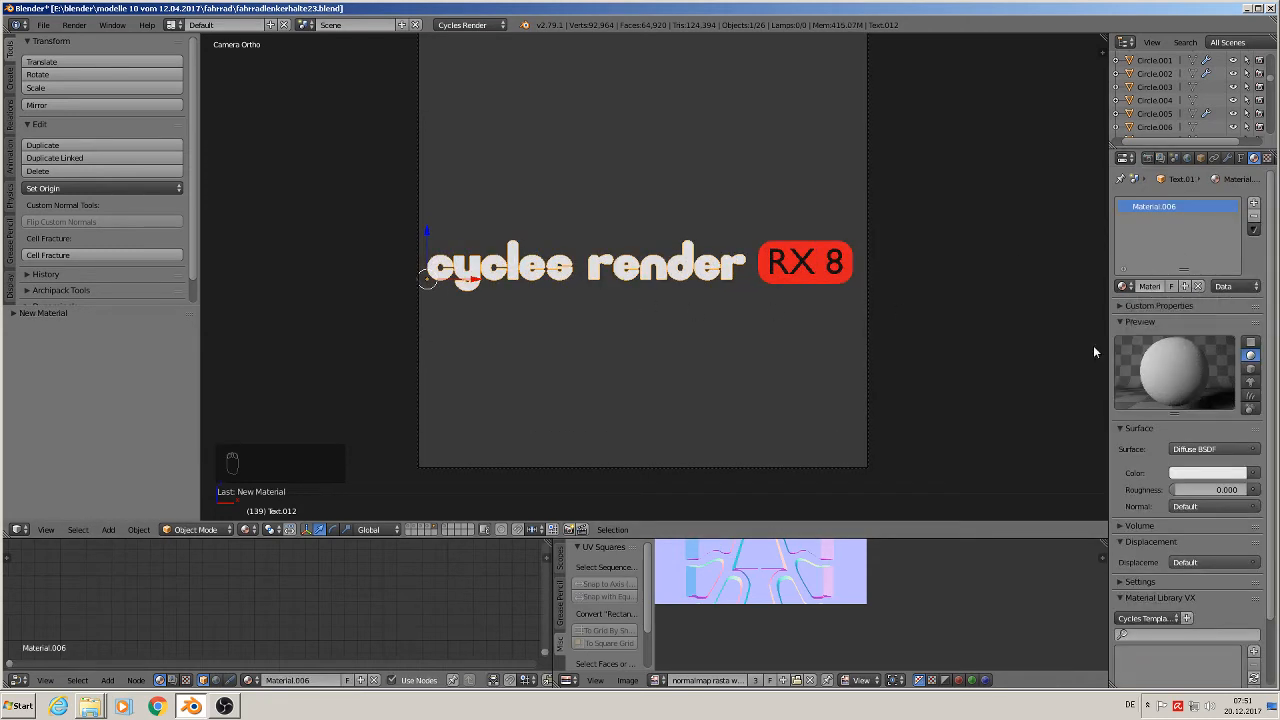
pyautogui.click(1212, 449)
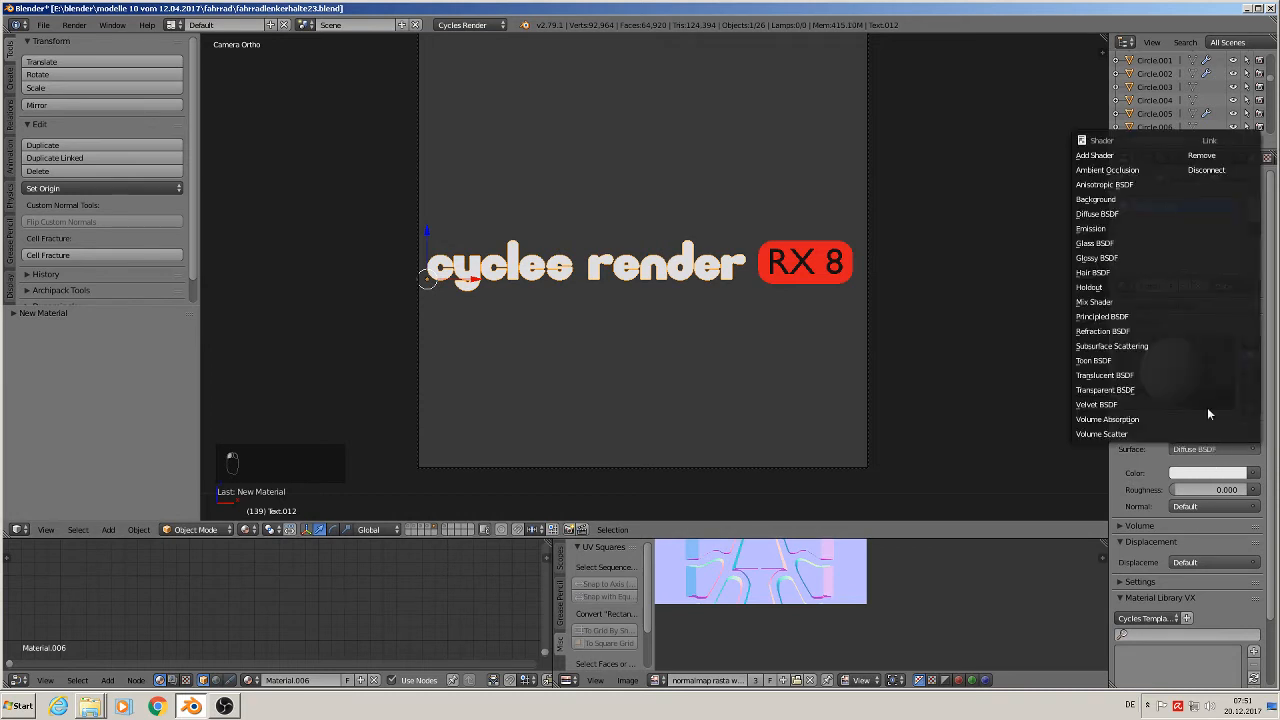
pyautogui.click(1117, 230)
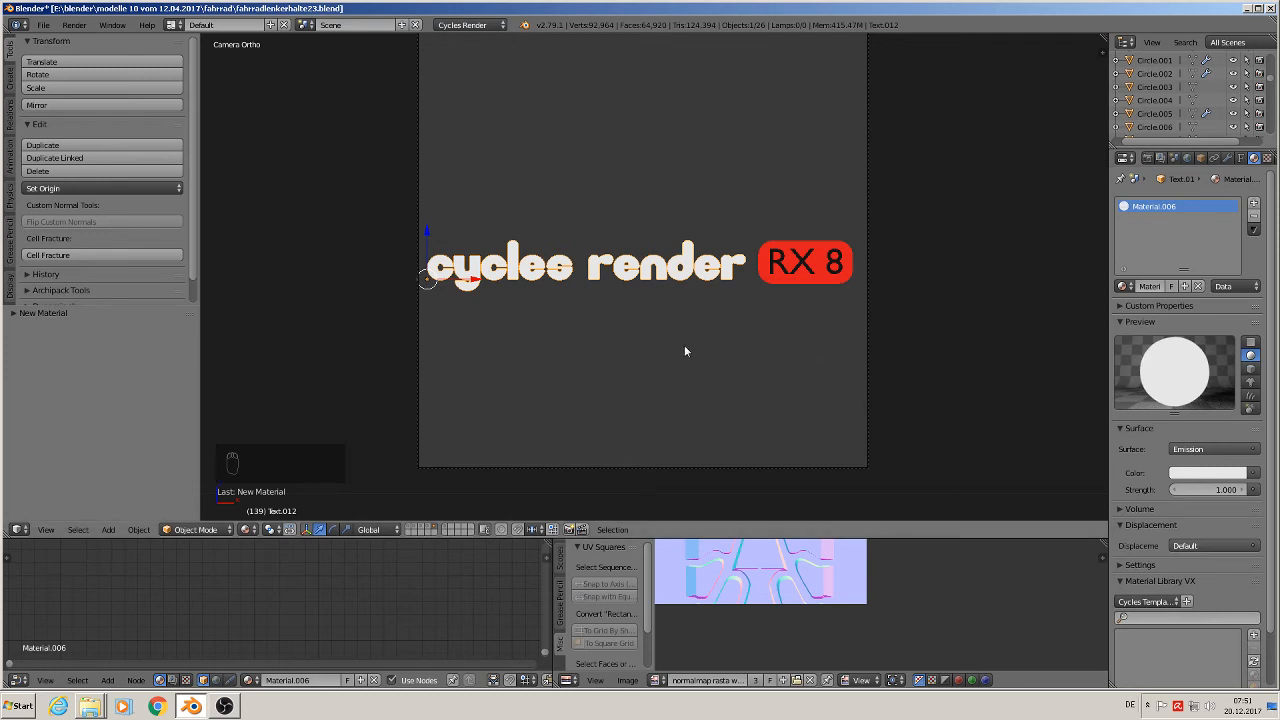
# Render the "cycles render RX 8" lettering with its emissive text and inspect the result up close
pyautogui.press('F12')
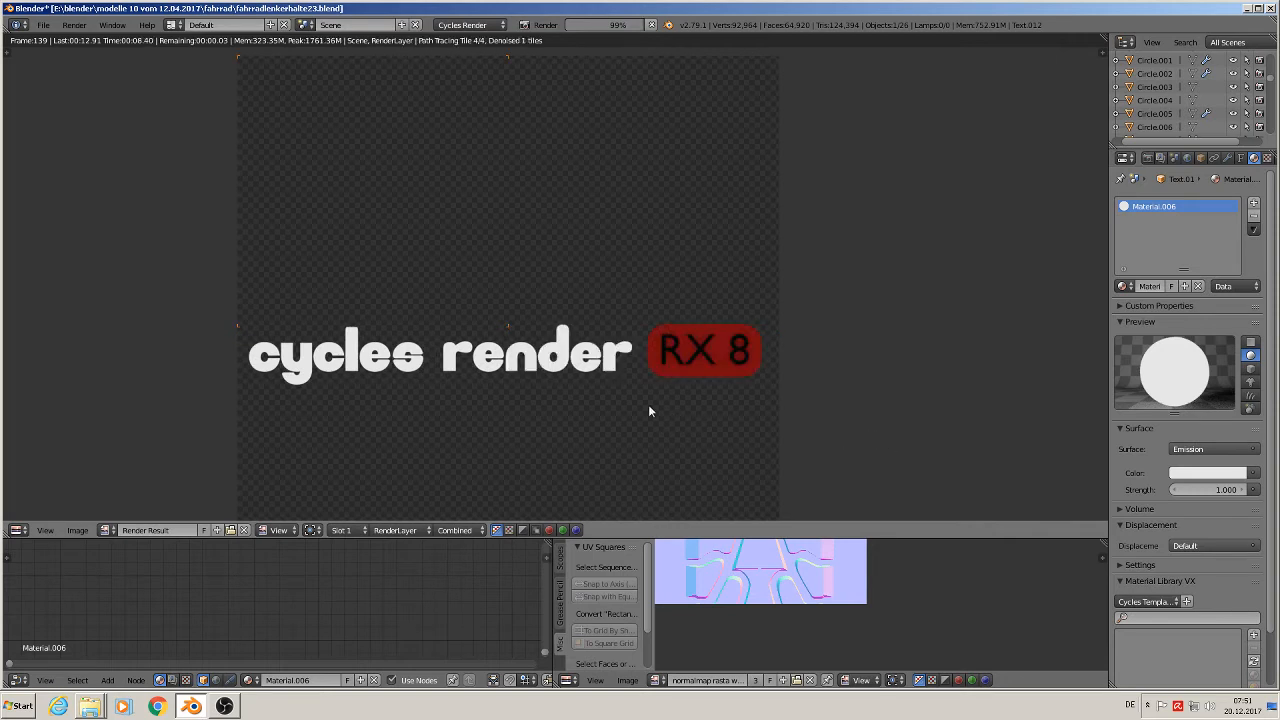
pyautogui.scroll(-2, 583, 432)
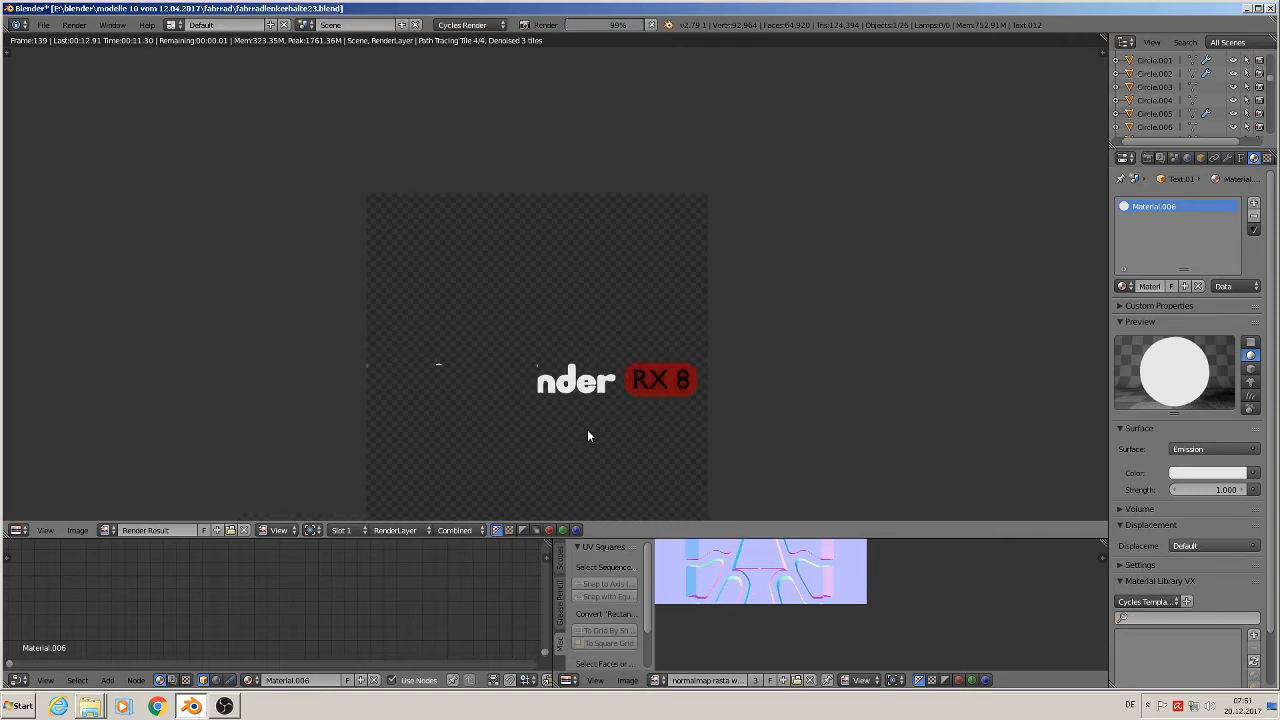
pyautogui.moveTo(744, 389); pyautogui.dragTo(820, 285, button='middle')
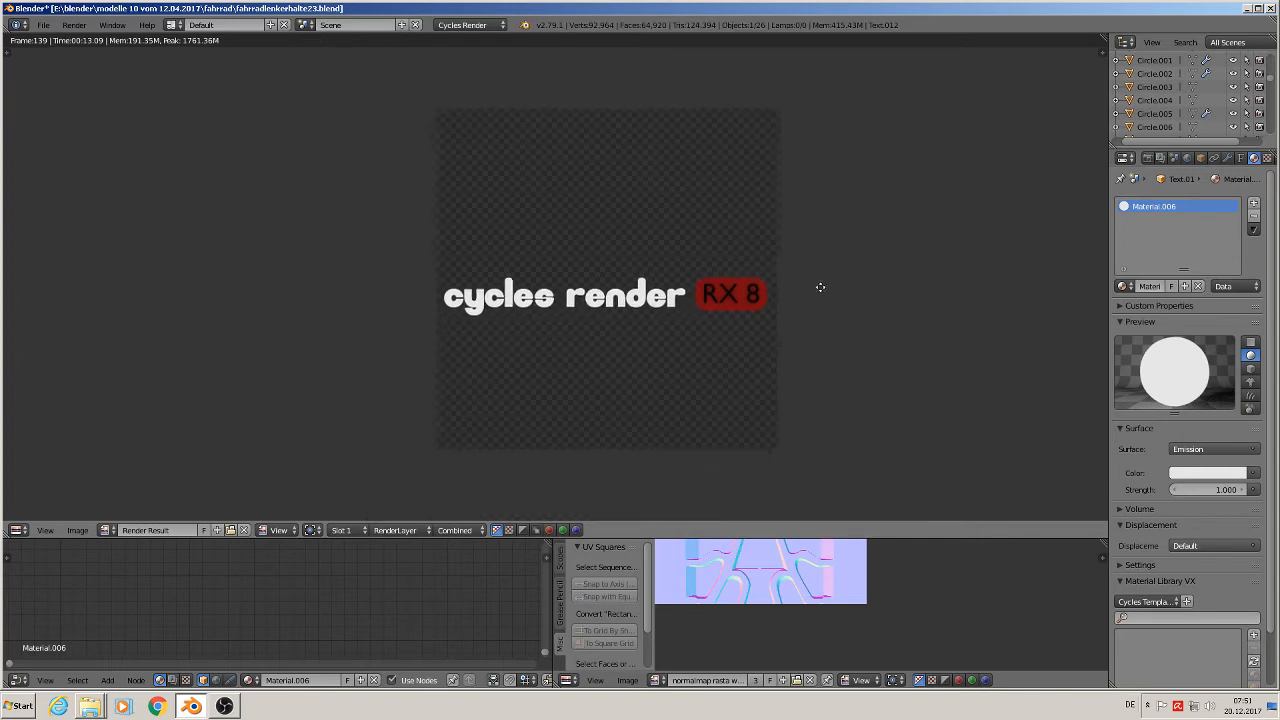
pyautogui.scroll(2, 800, 303)
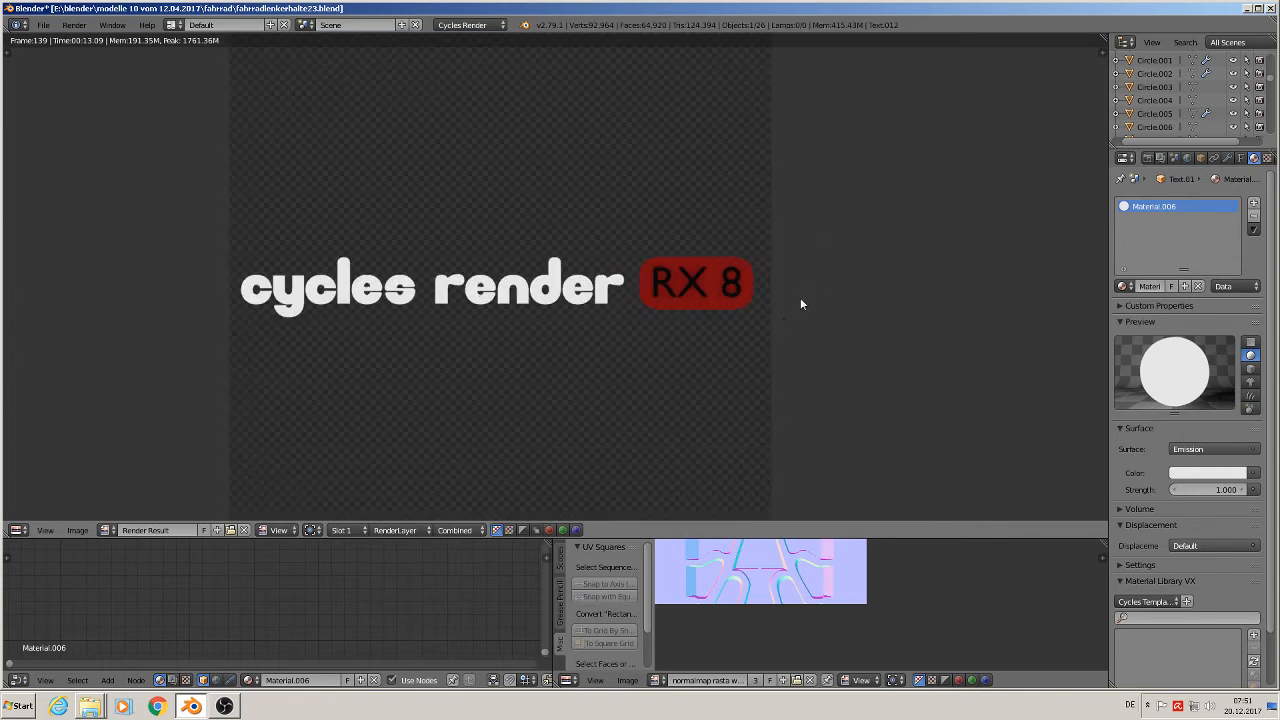
# Start saving the render result as an image and name the file "cycles text x8"
pyautogui.click(78, 531)
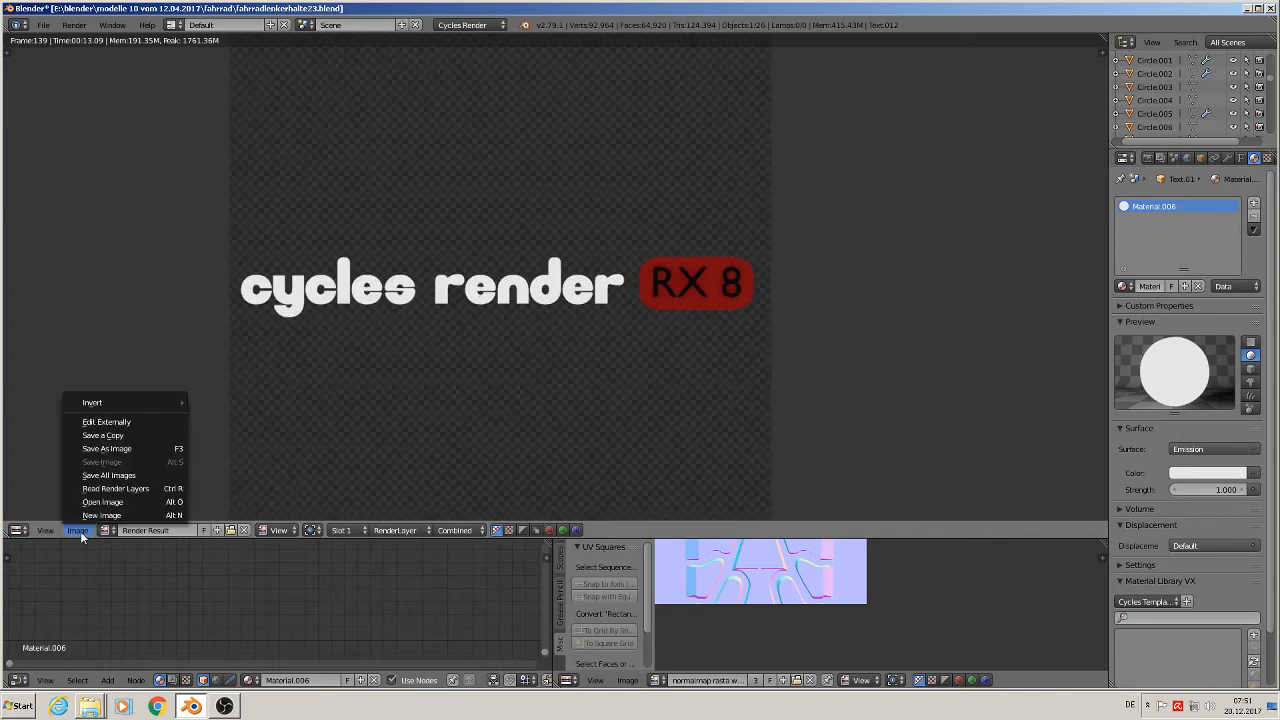
pyautogui.click(118, 448)
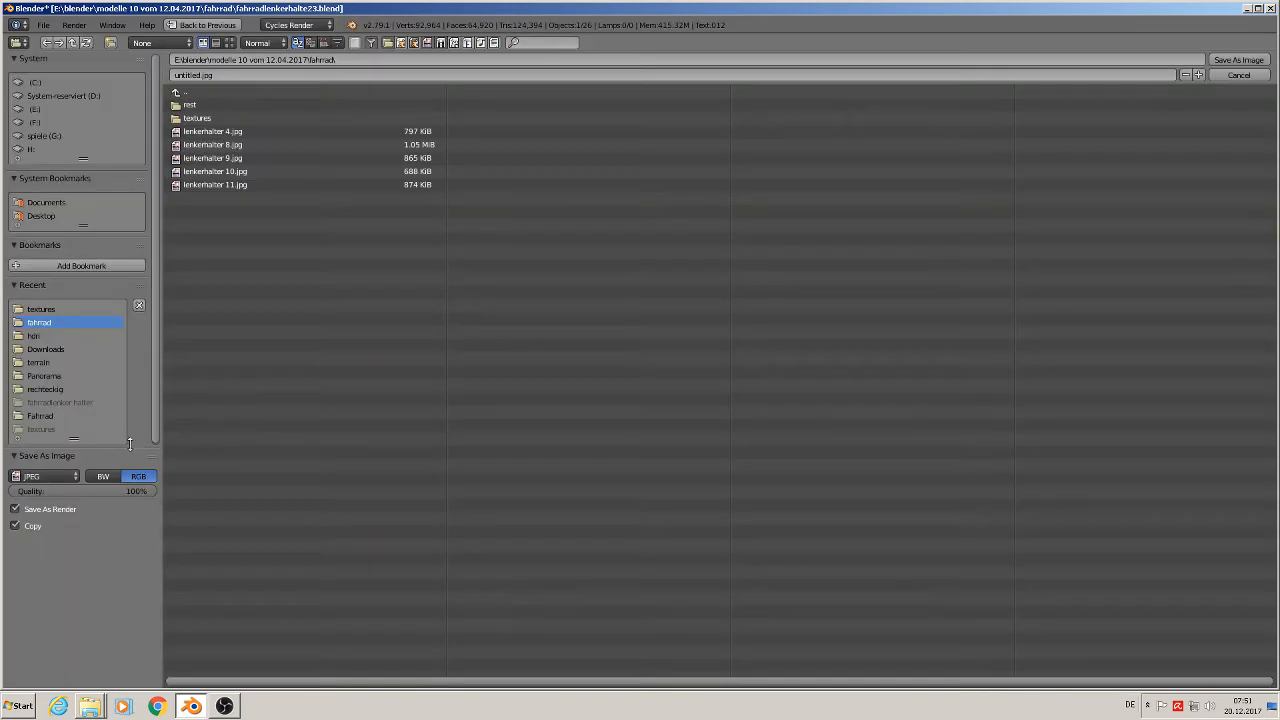
pyautogui.click(201, 76)
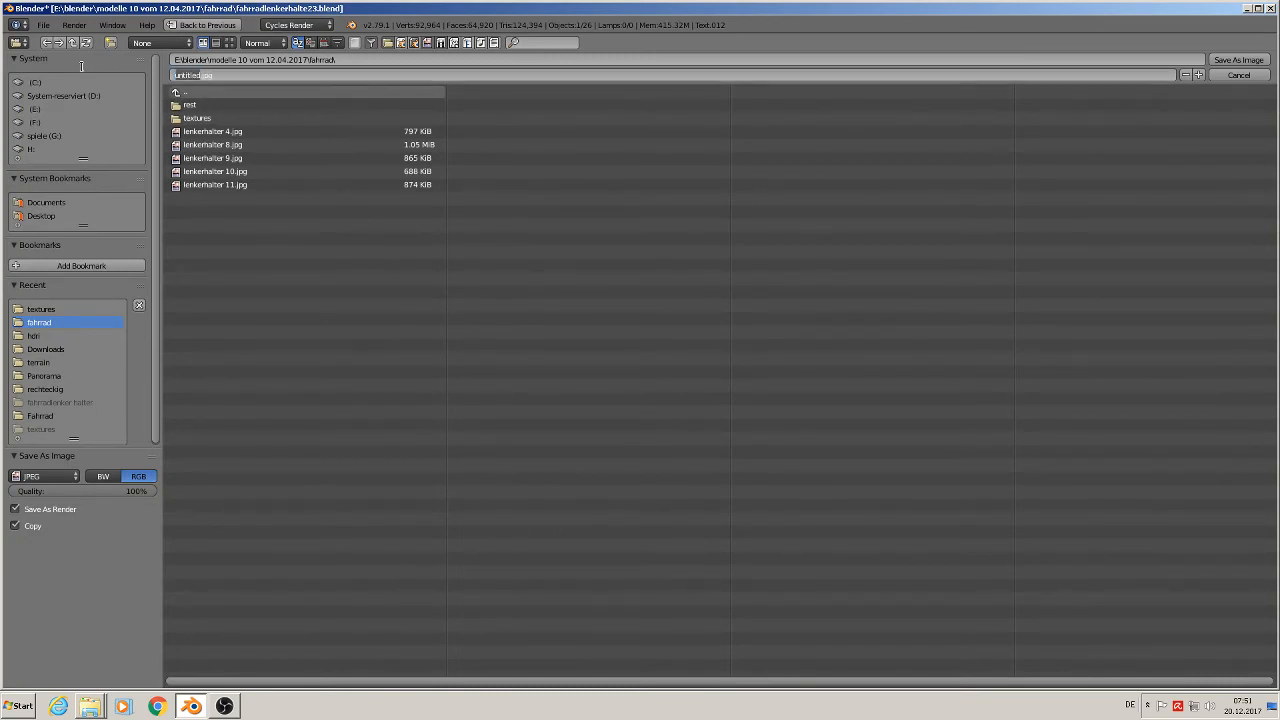
pyautogui.write('cycles')
pyautogui.write(' text')
pyautogui.write(' x8')
pyautogui.write('8')
pyautogui.press('Return')
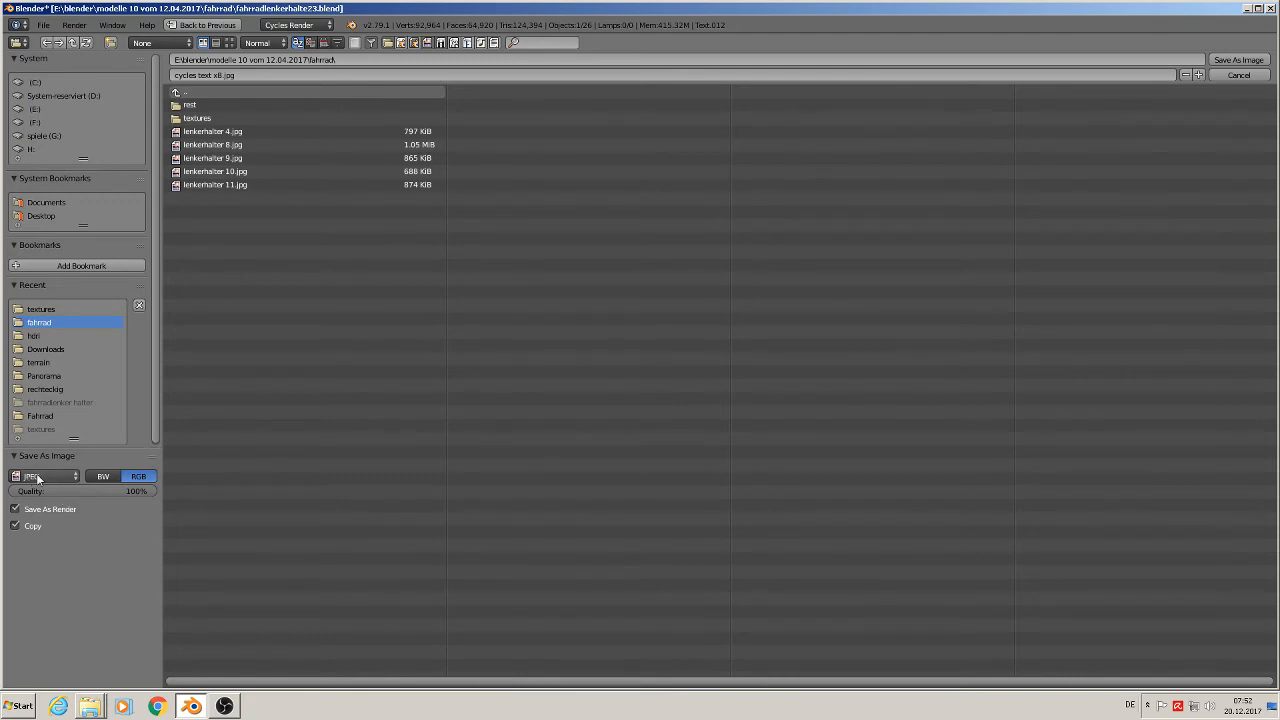
# Save the image to the textures folder as a PNG with RGBA channels and 16-bit color depth, and close the render result
pyautogui.click(41, 477)
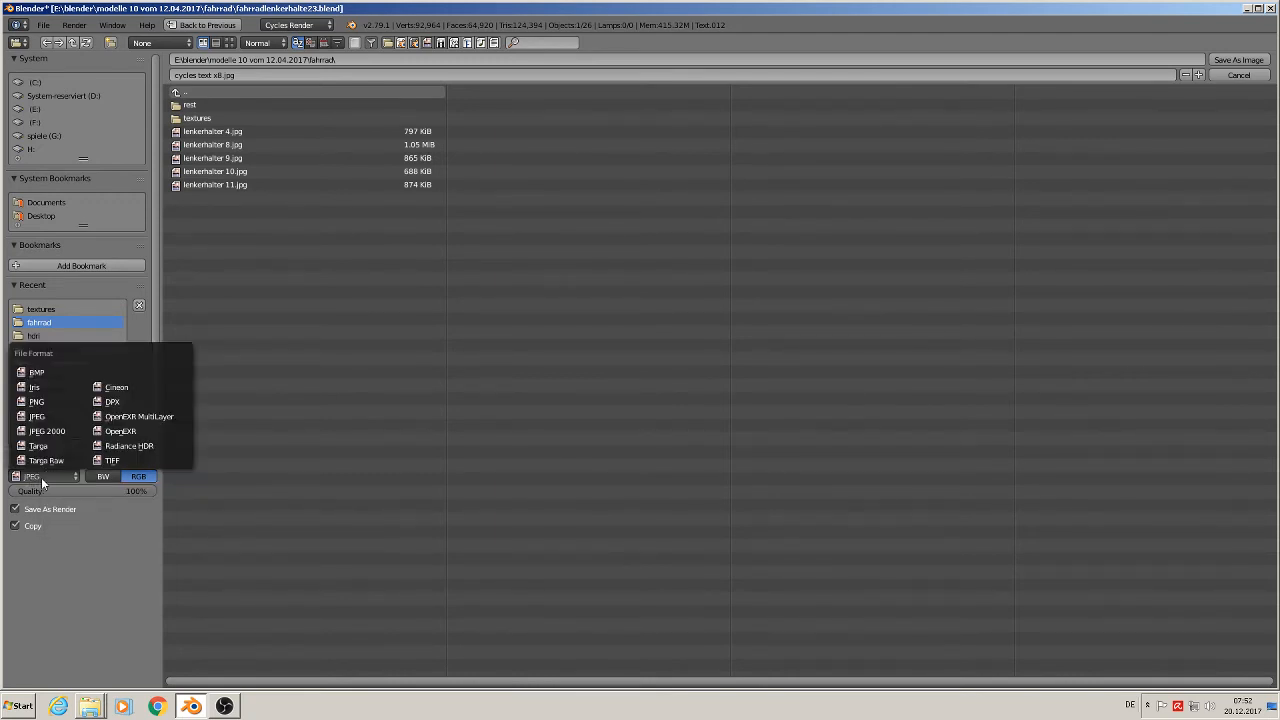
pyautogui.click(50, 401)
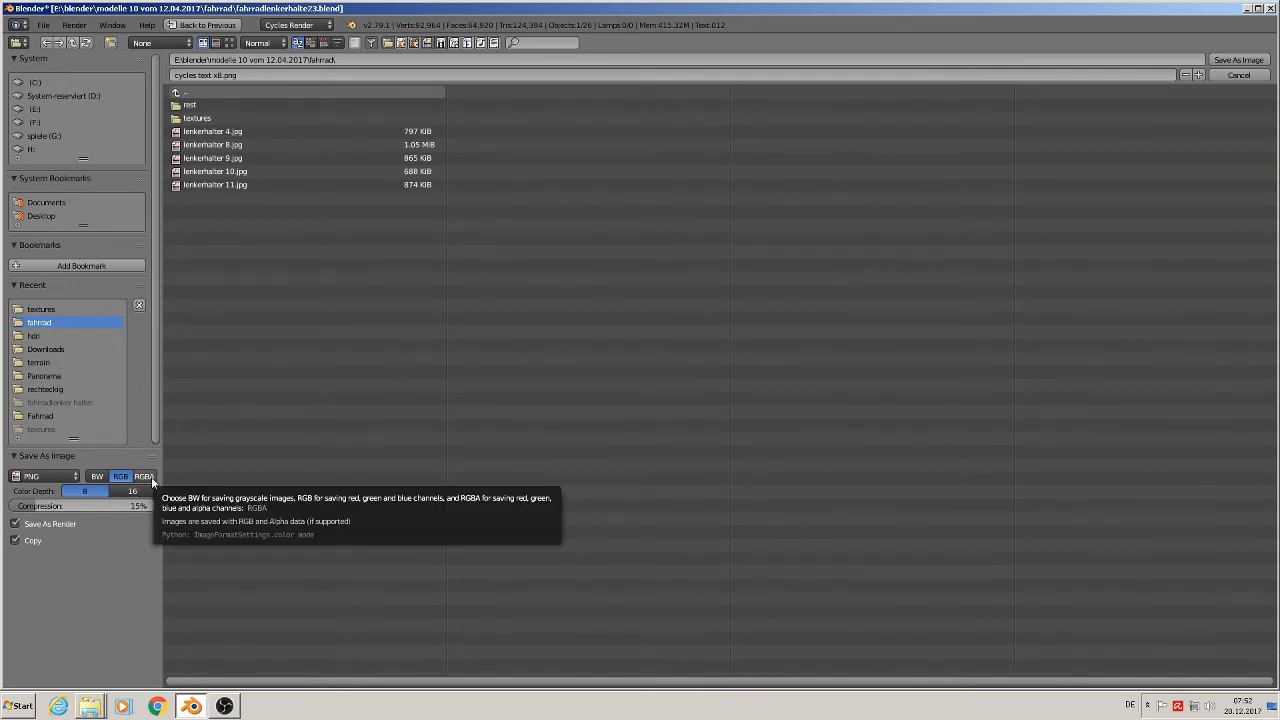
pyautogui.click(151, 478)
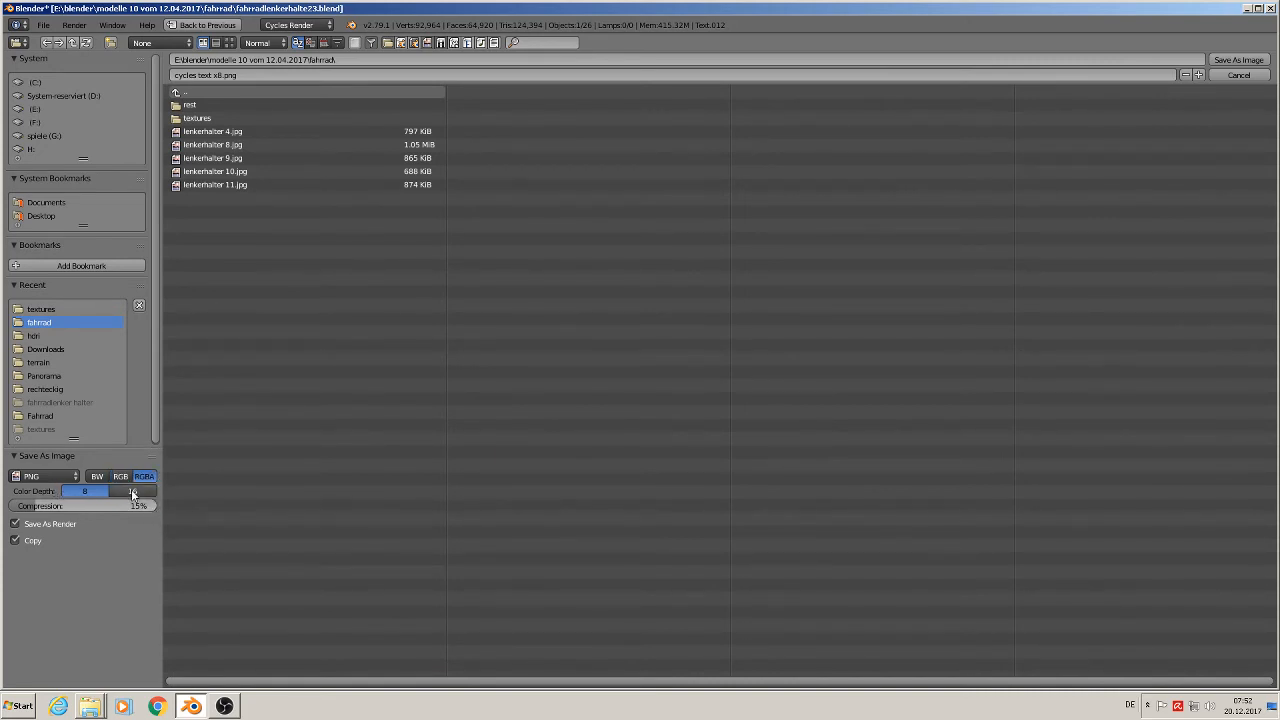
pyautogui.click(131, 490)
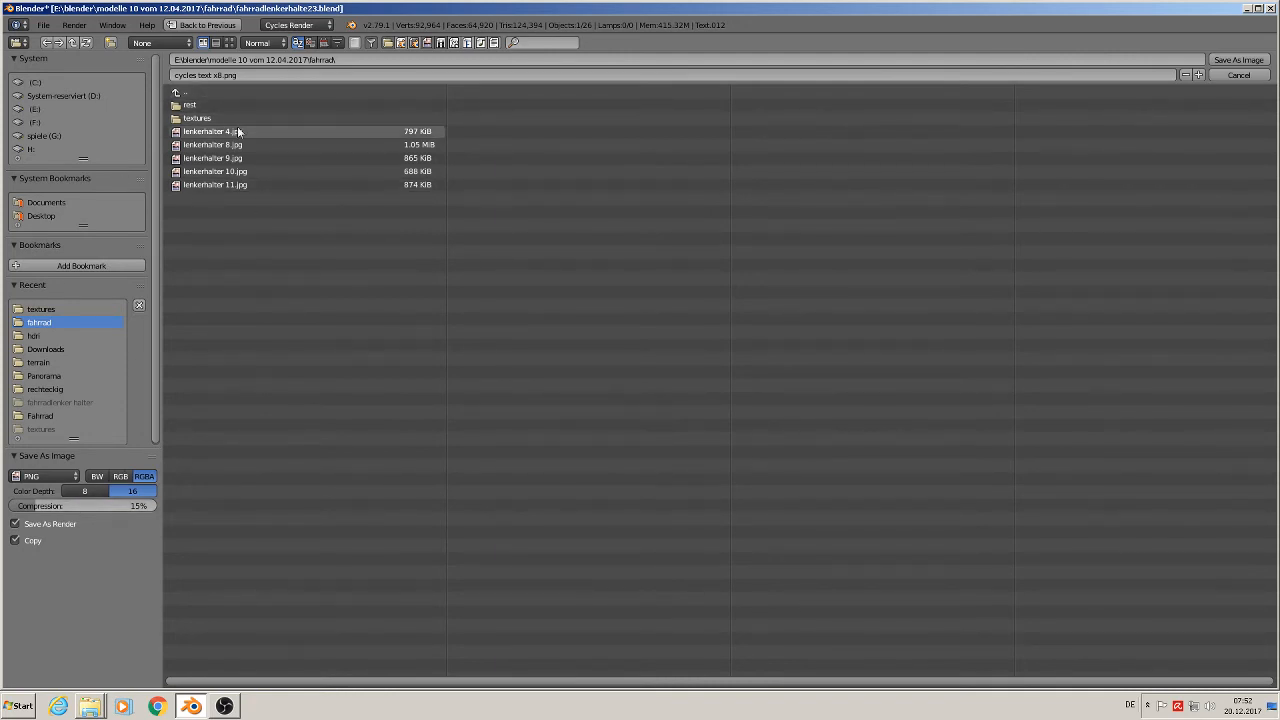
pyautogui.click(194, 119)
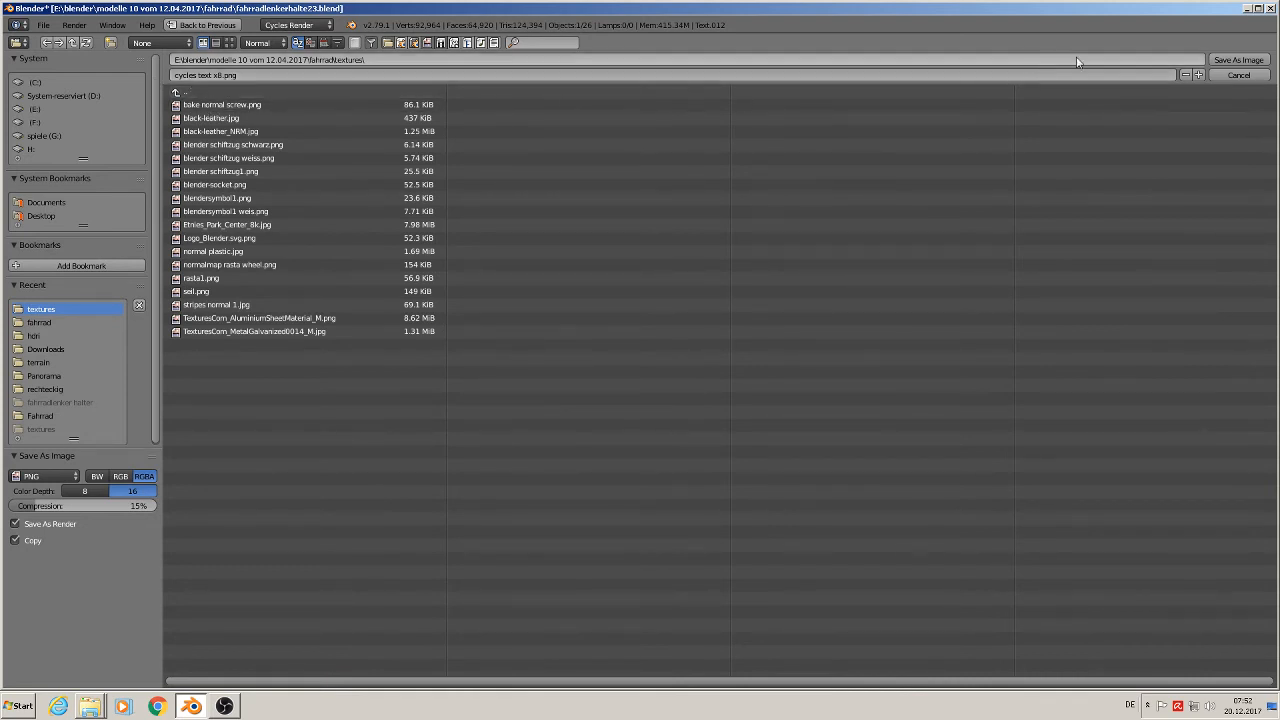
pyautogui.click(1238, 60)
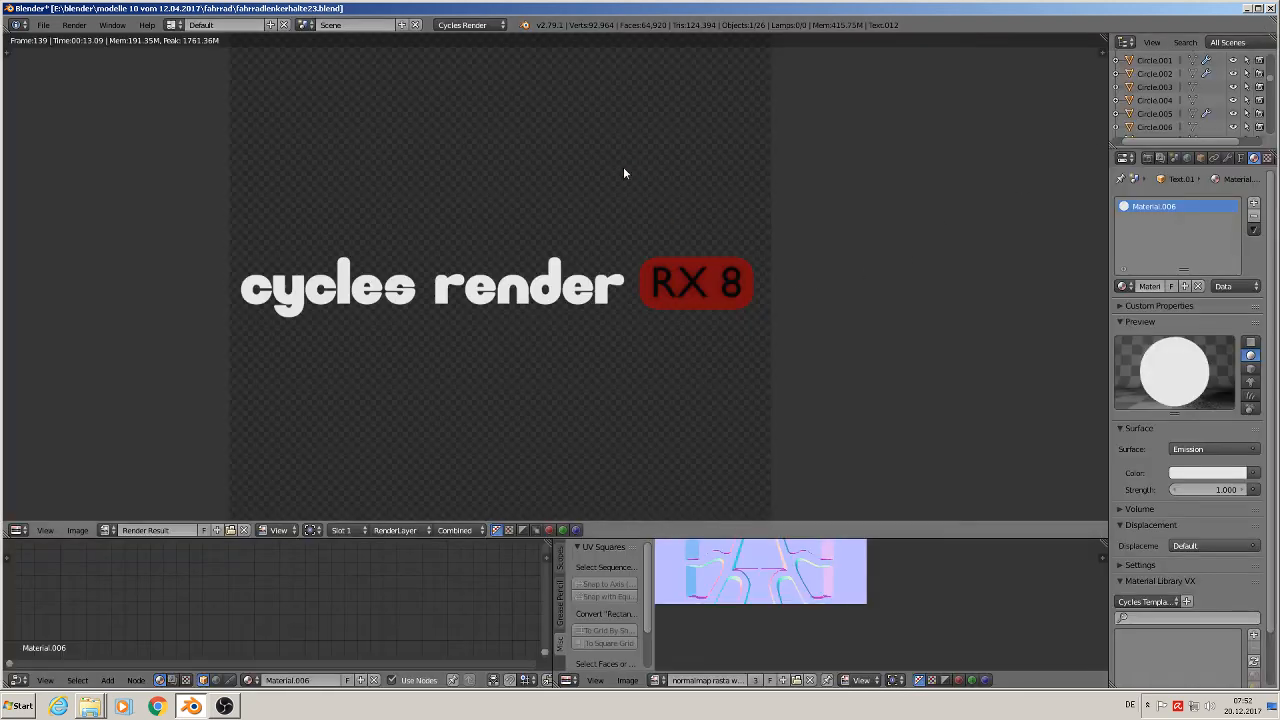
pyautogui.scroll(-3, 610, 289)
pyautogui.press('Escape')
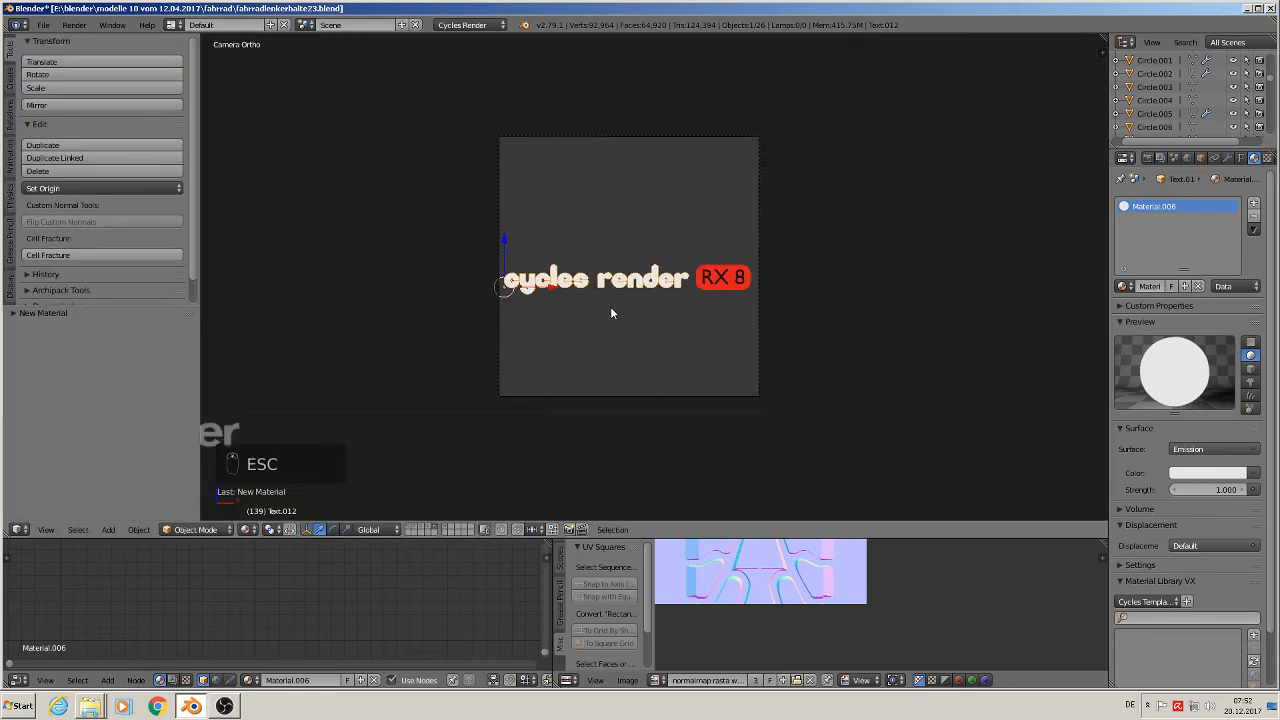
pyautogui.scroll(-3, 614, 381)
pyautogui.scroll(1, 595, 357)
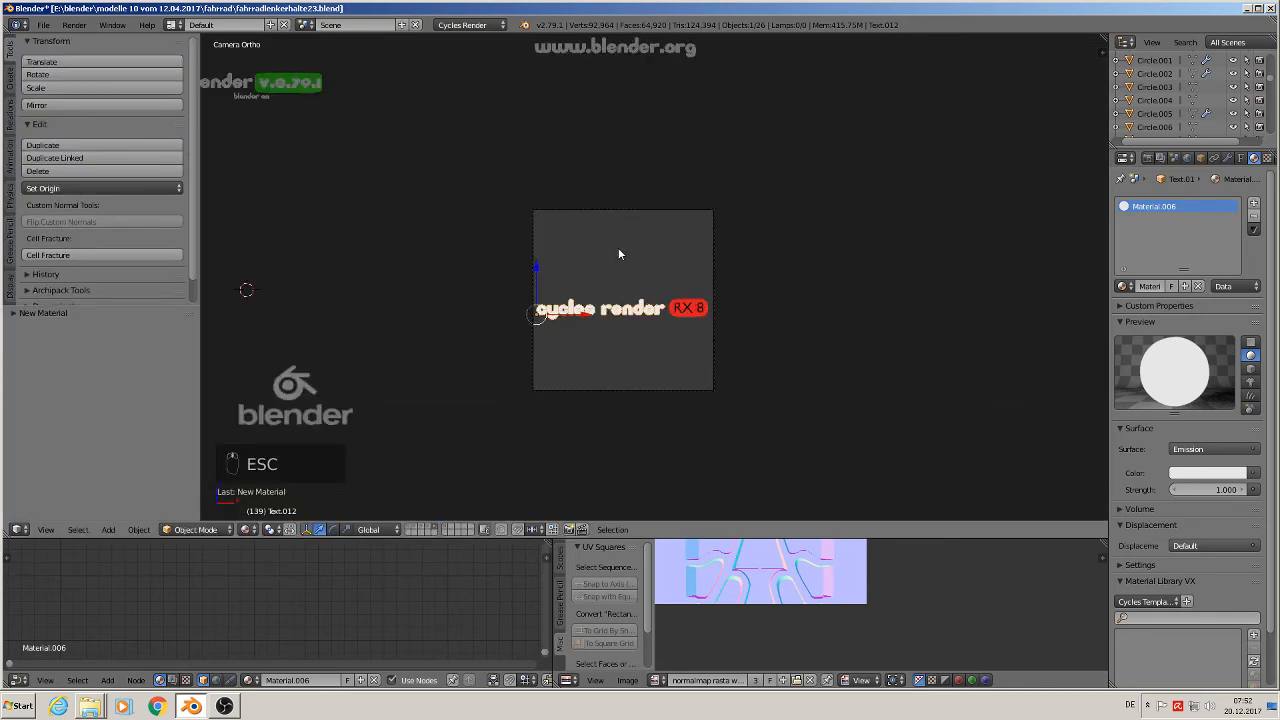
pyautogui.rightClick(609, 212)
pyautogui.scroll(-1, 610, 200)
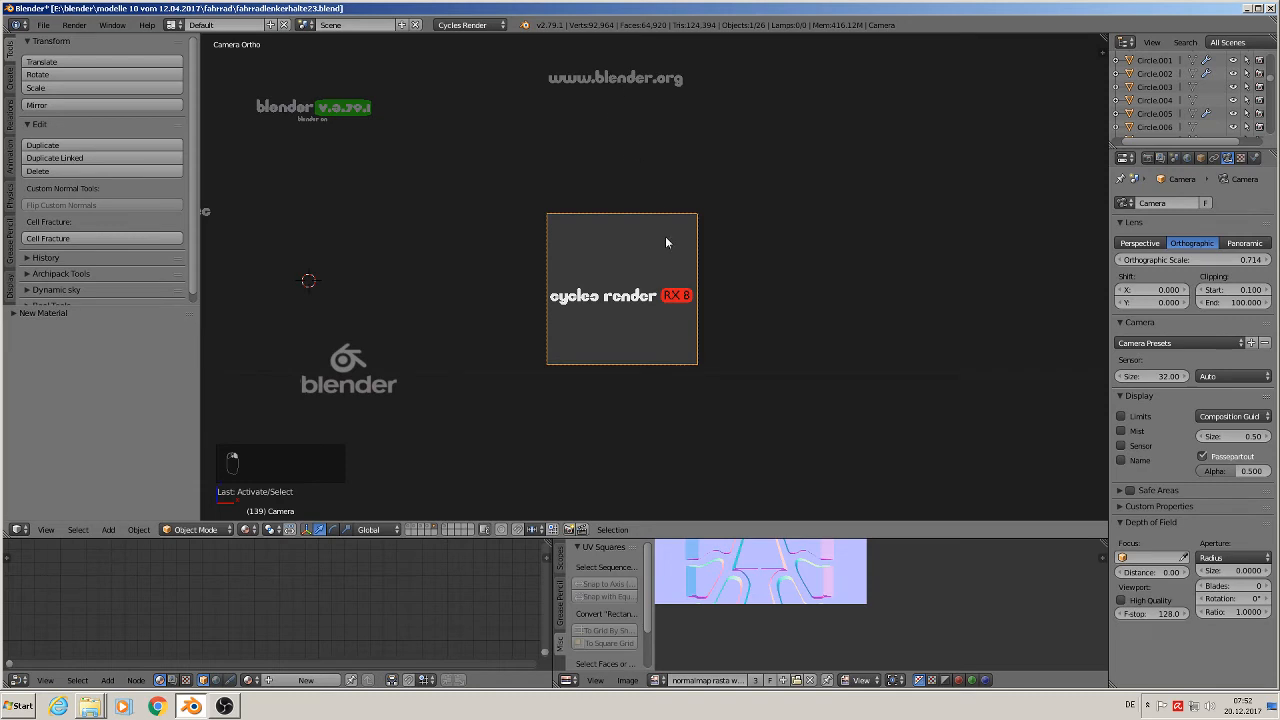
pyautogui.press('g')
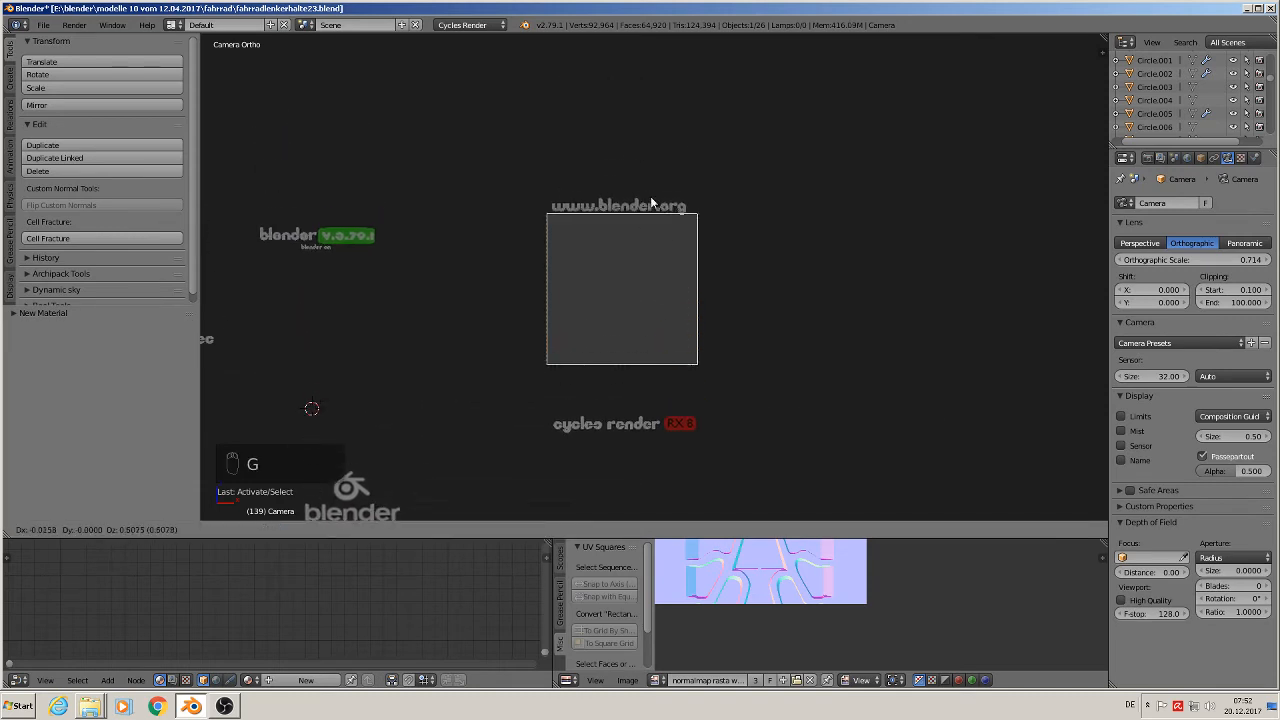
pyautogui.click(648, 128)
pyautogui.scroll(5, 668, 305)
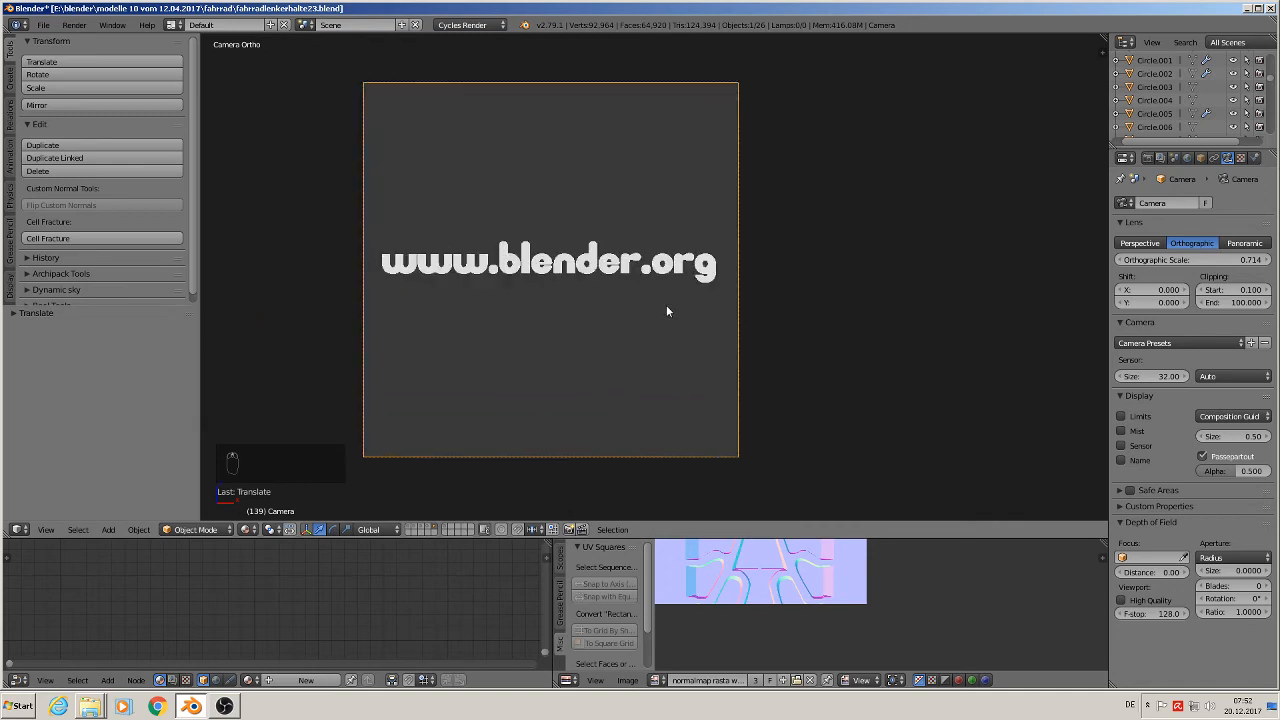
pyautogui.press('F12')
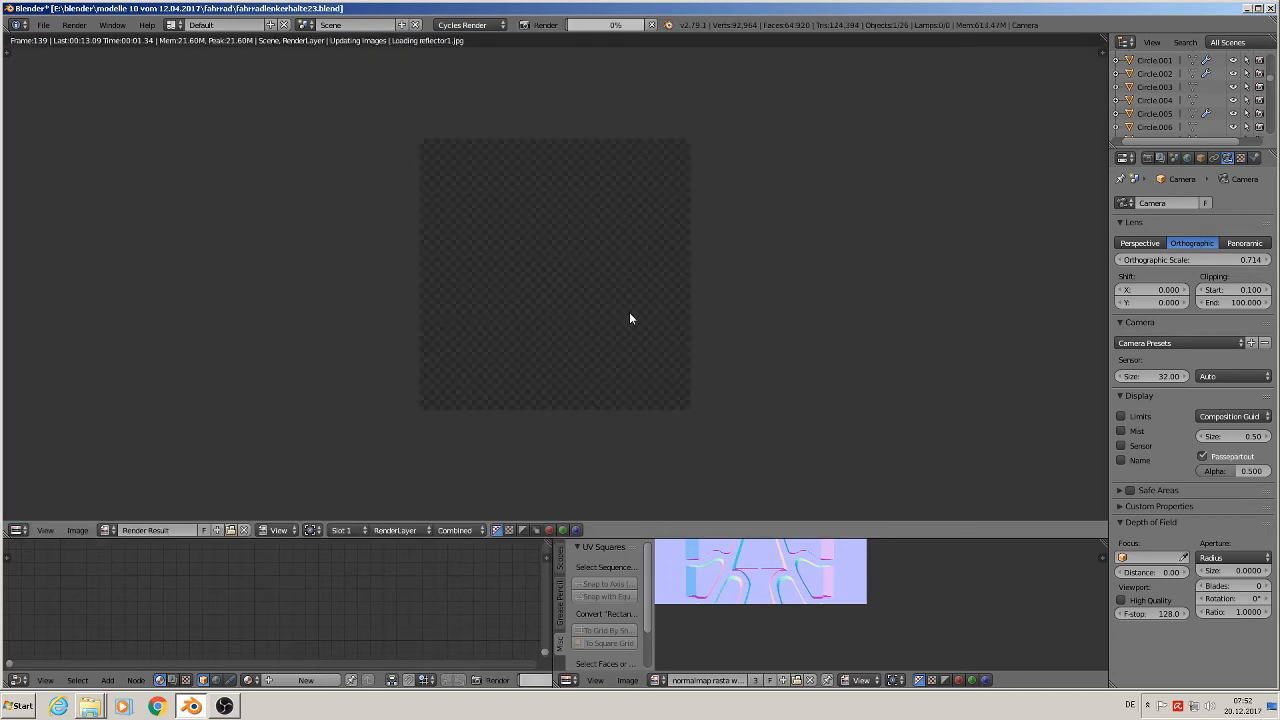
pyautogui.press('Escape')
pyautogui.press('Escape')
pyautogui.press('Escape')
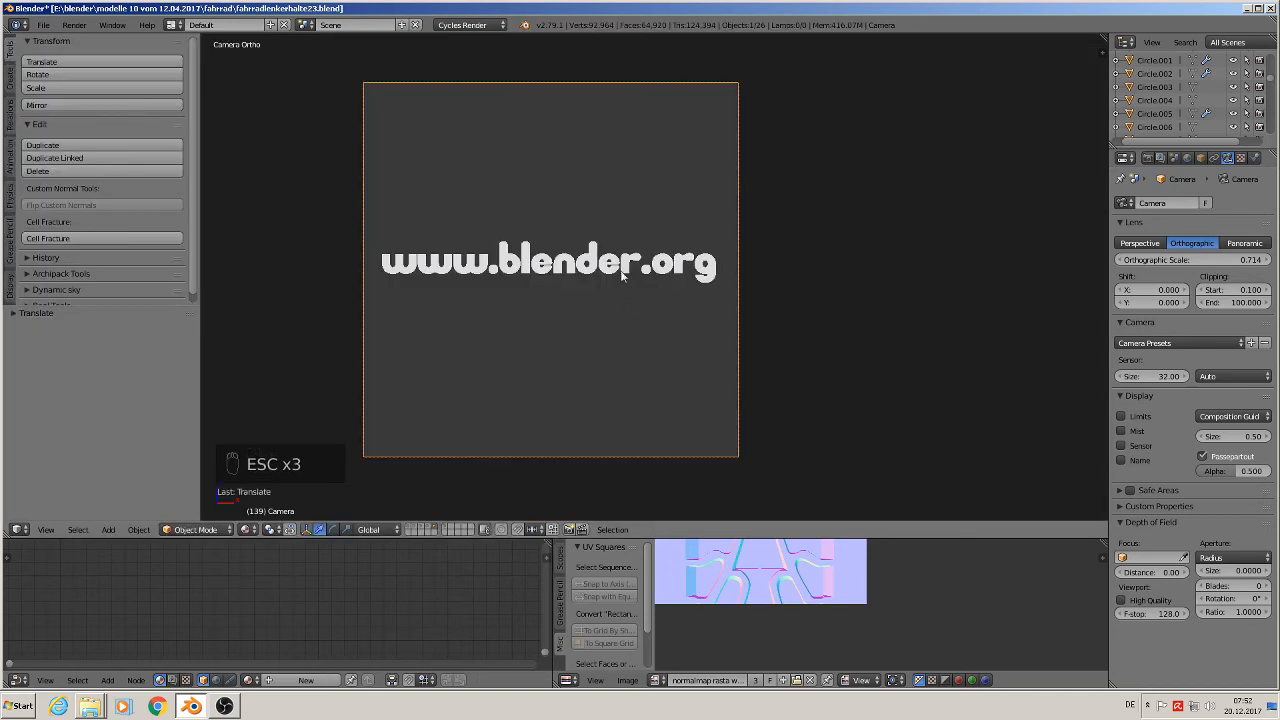
pyautogui.rightClick(622, 277)
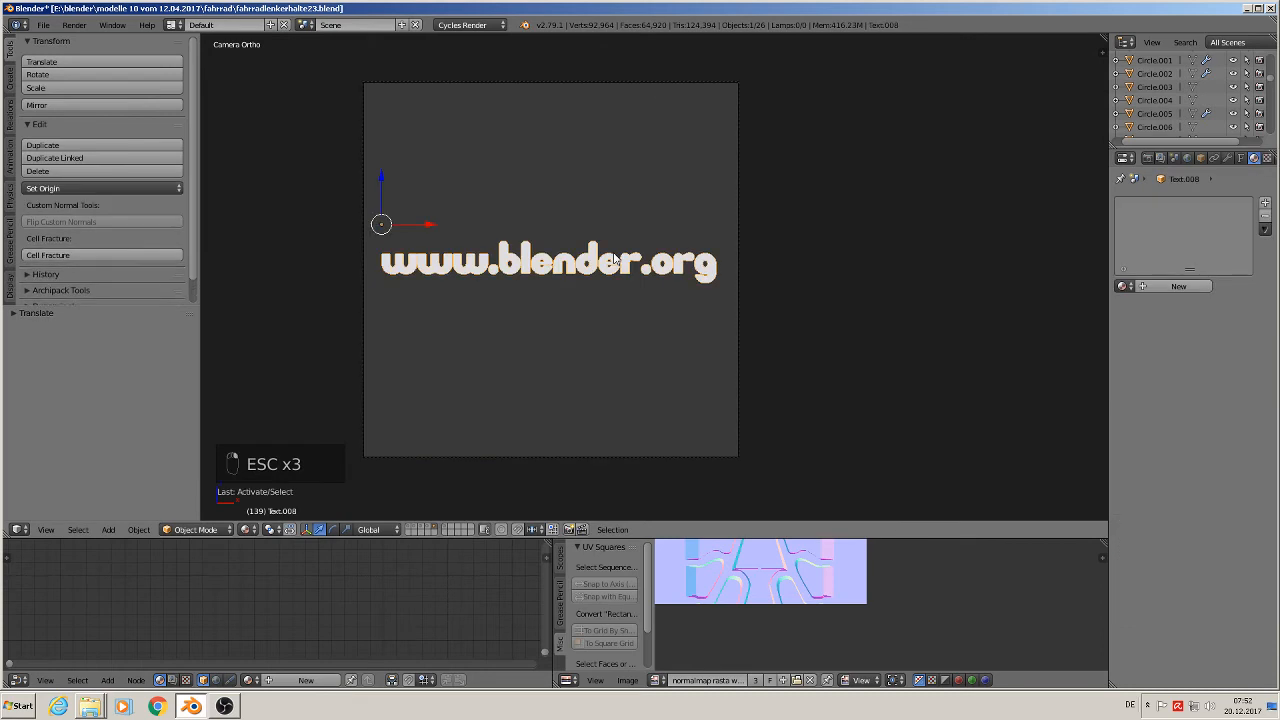
pyautogui.click(1160, 286)
pyautogui.click(1213, 449)
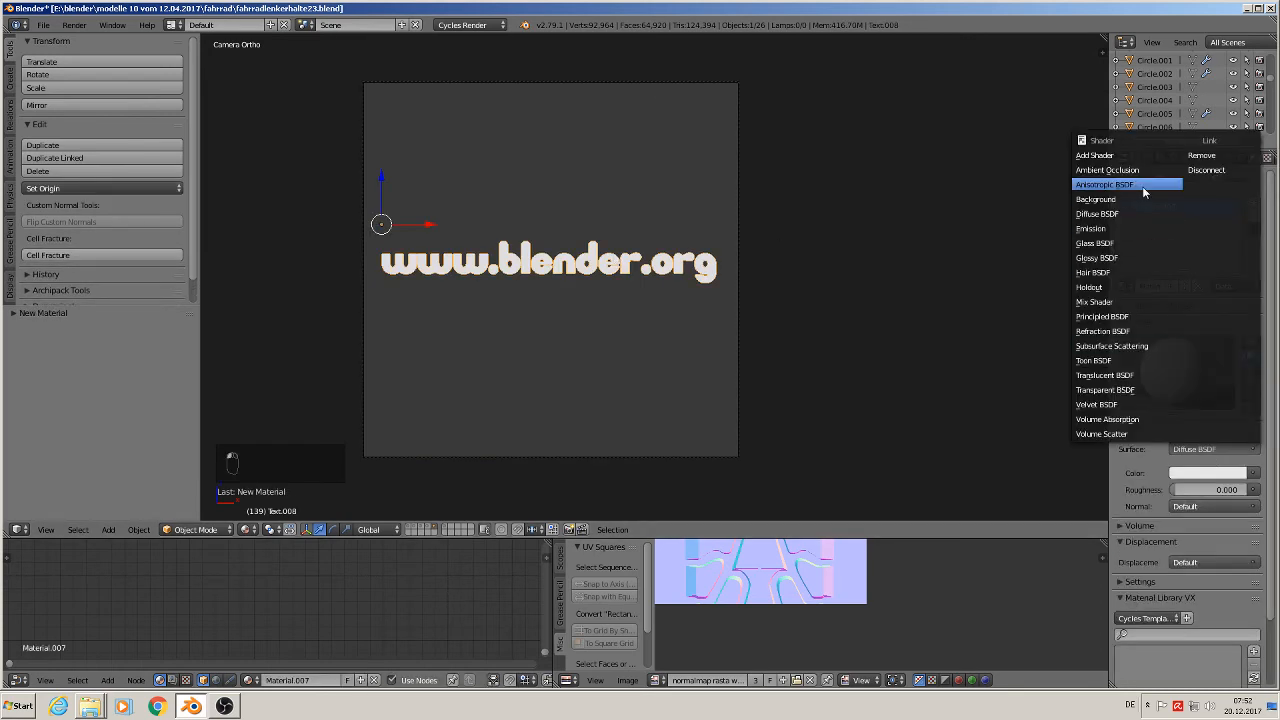
pyautogui.click(1092, 228)
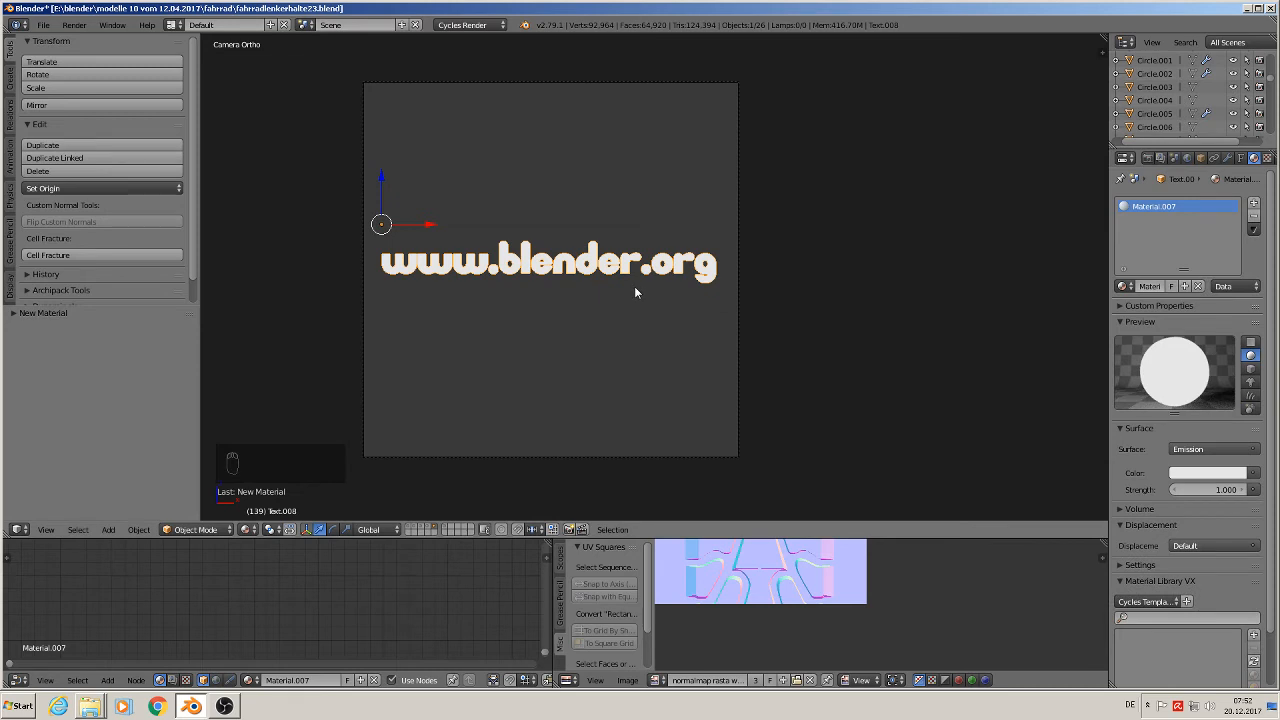
pyautogui.press('F12')
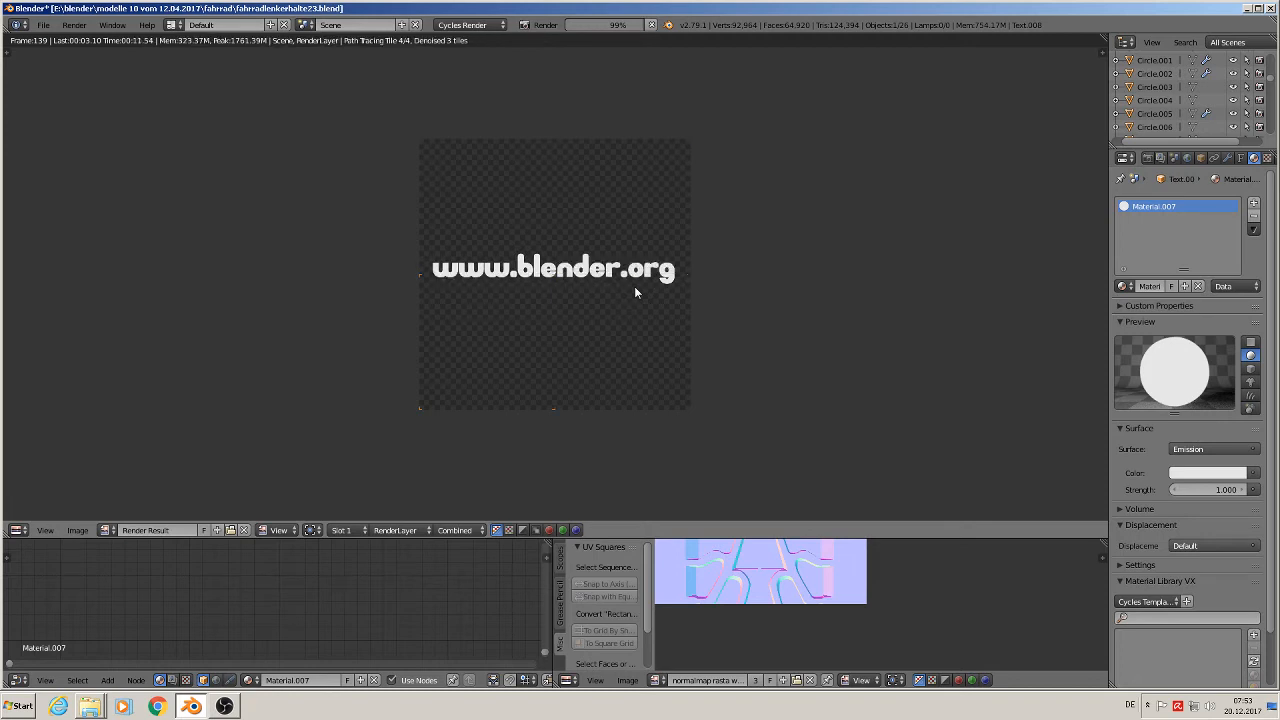
pyautogui.click(77, 530)
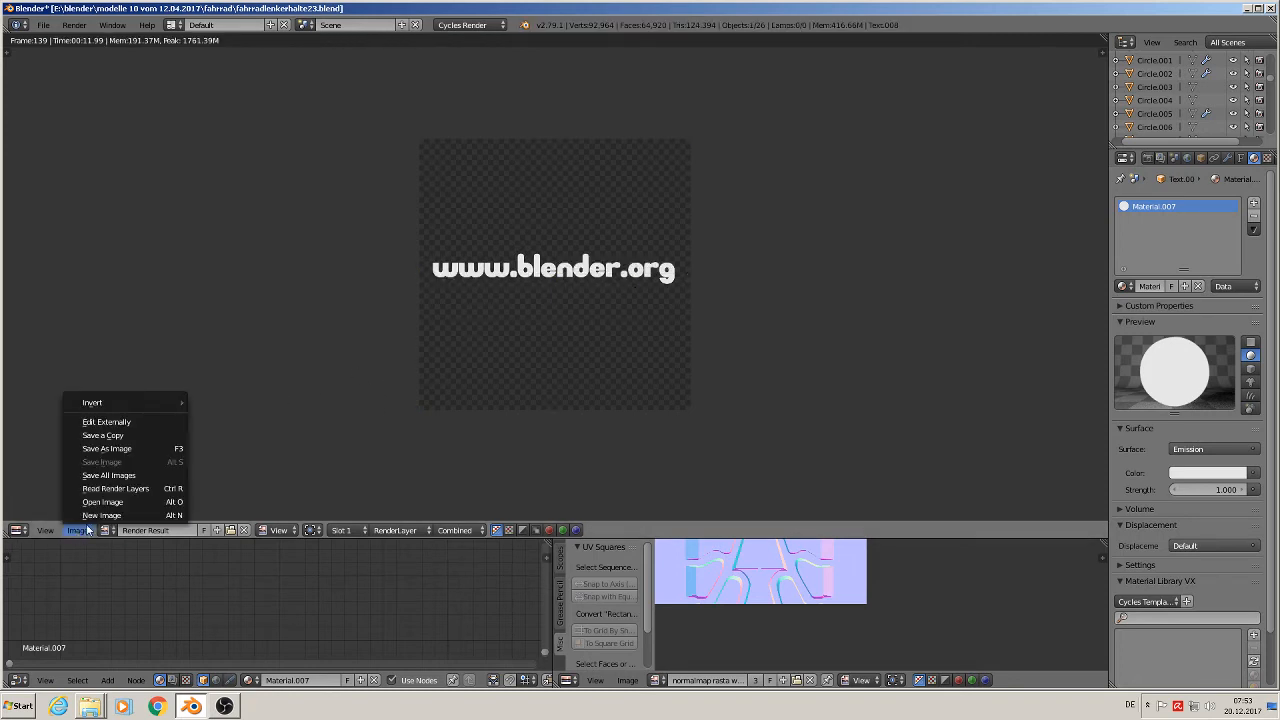
pyautogui.click(112, 452)
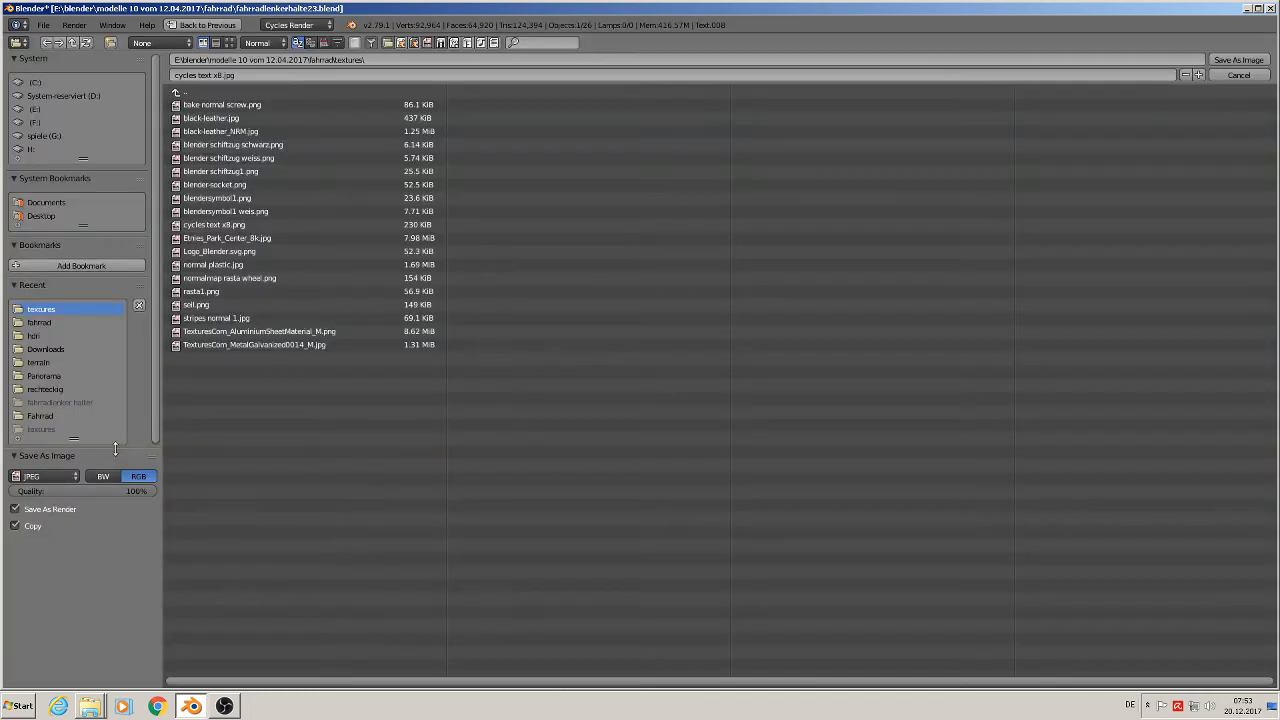
pyautogui.click(224, 76)
pyautogui.moveTo(223, 76); pyautogui.dragTo(164, 76)
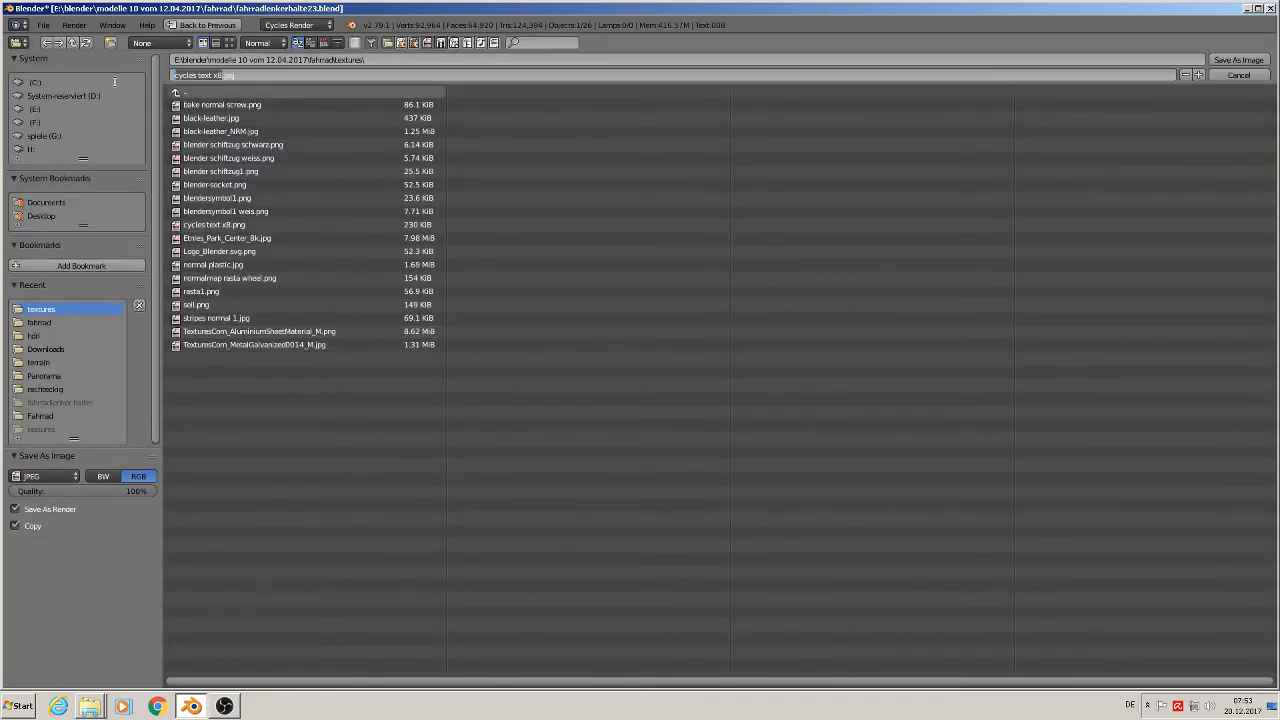
pyautogui.write('blender text white with alpha')
# Save the image as a PNG with RGBA channels and 16-bit color depth, and close the render result
pyautogui.click(40, 477)
pyautogui.click(40, 477)
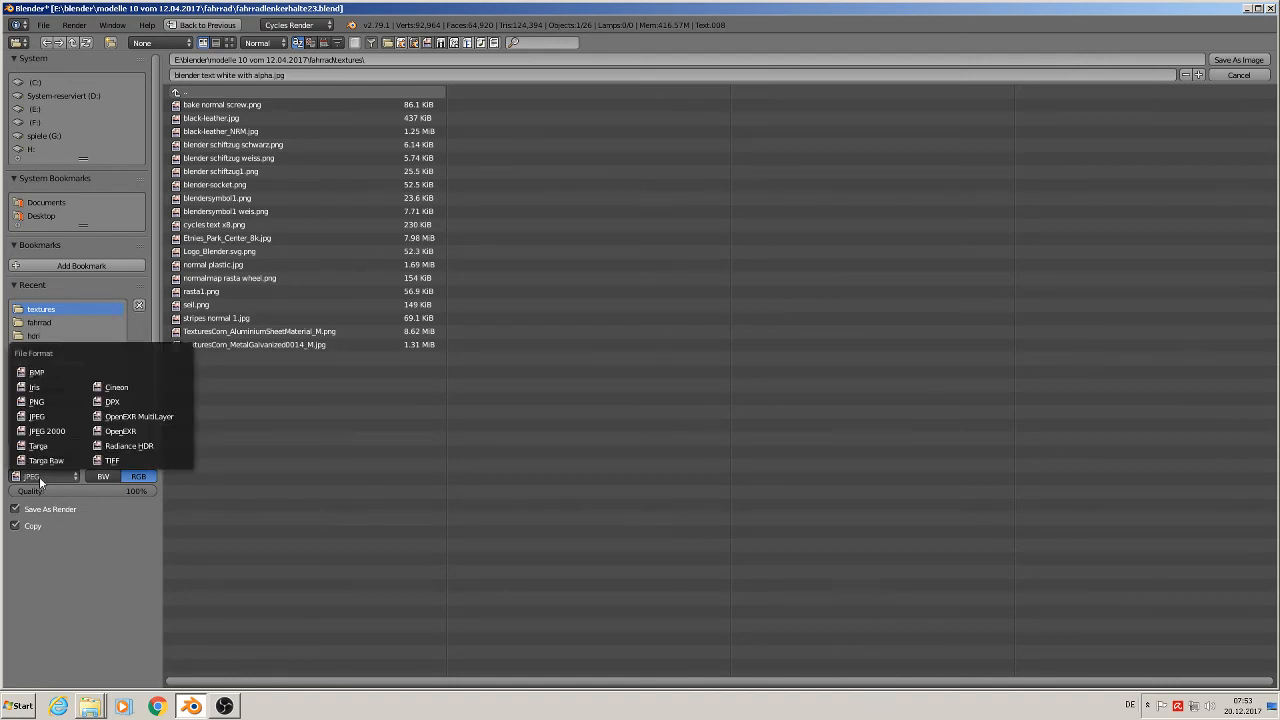
pyautogui.click(72, 406)
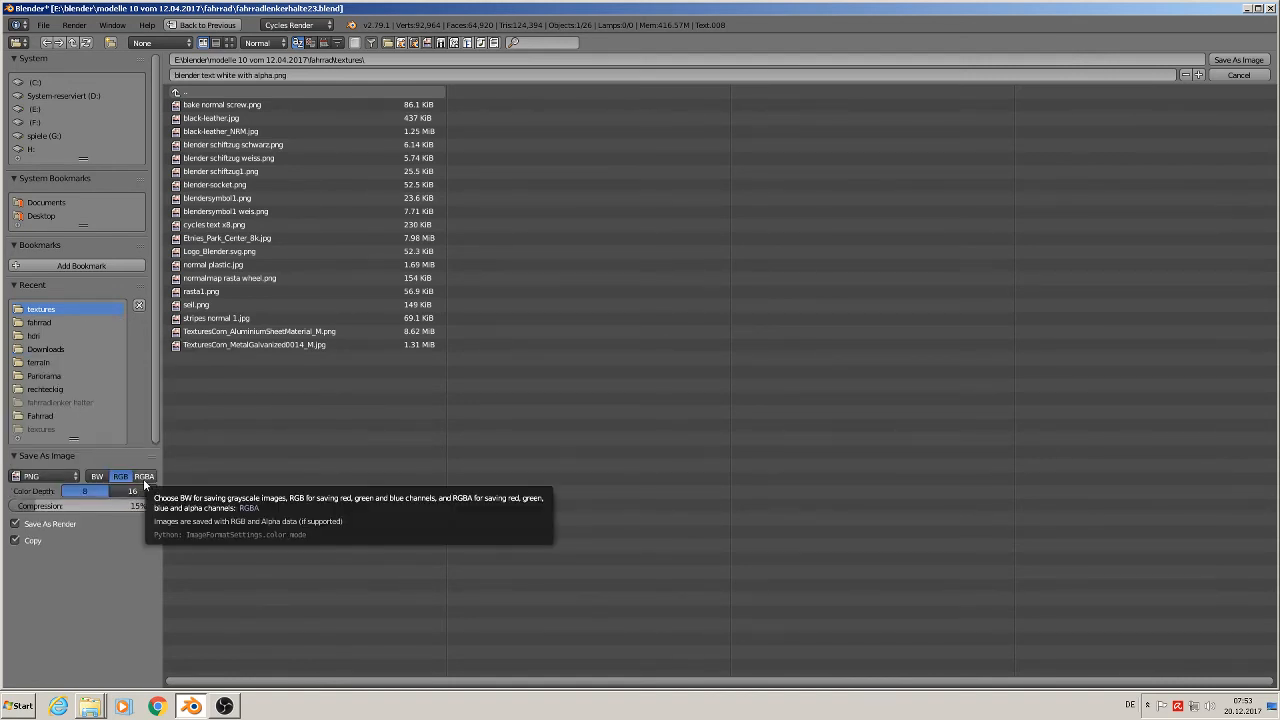
pyautogui.click(143, 478)
pyautogui.click(132, 491)
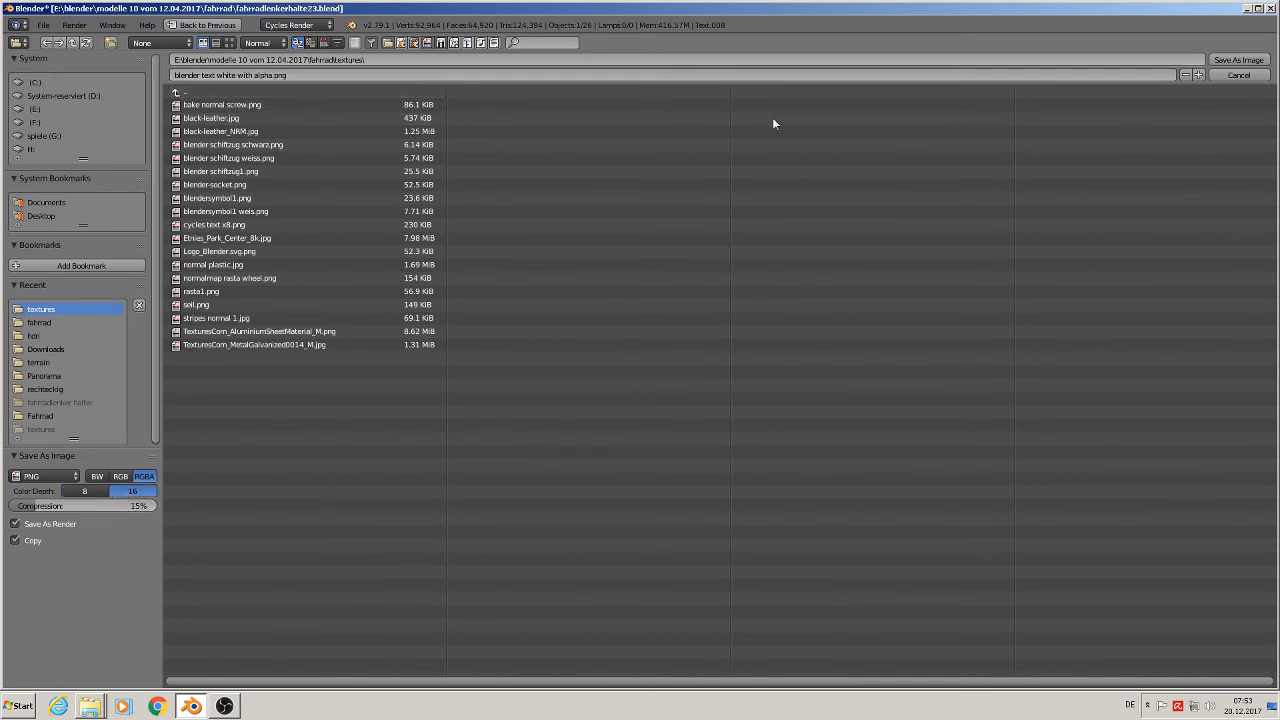
pyautogui.click(1255, 60)
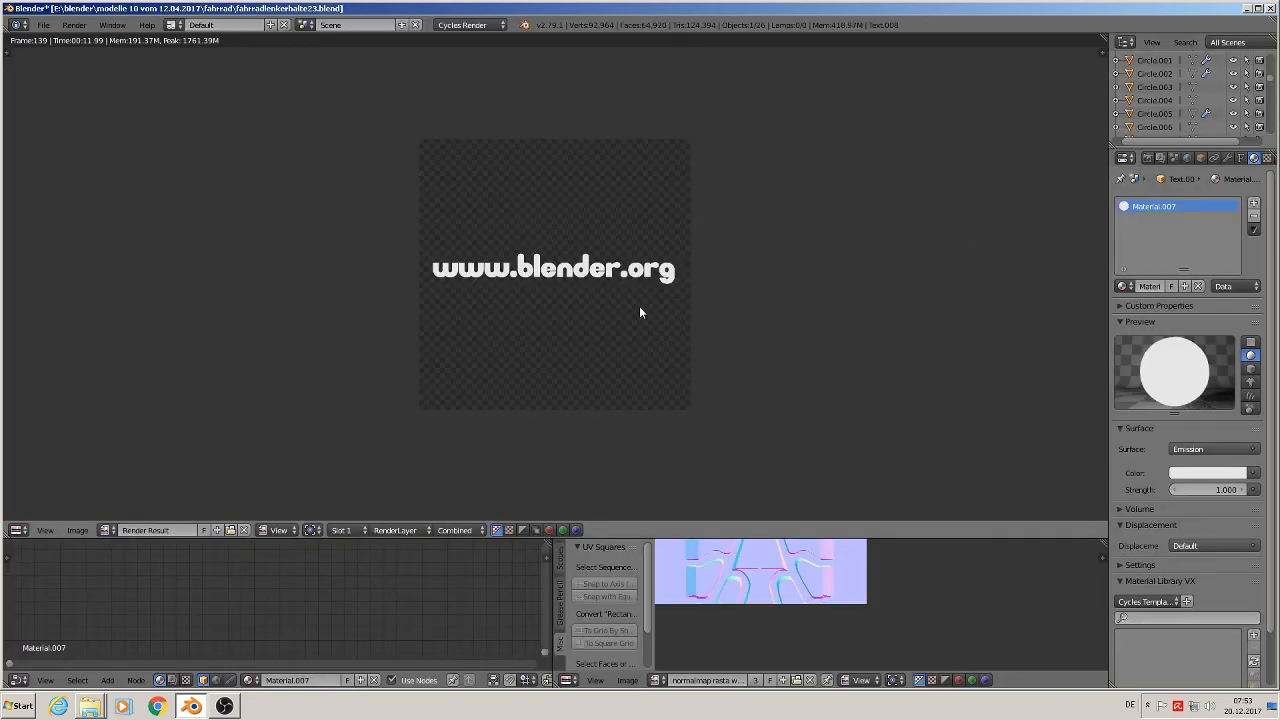
pyautogui.press('Escape')
# Select the camera and move it over the "blender" version lettering with the green badge
pyautogui.scroll(-5, 639, 300)
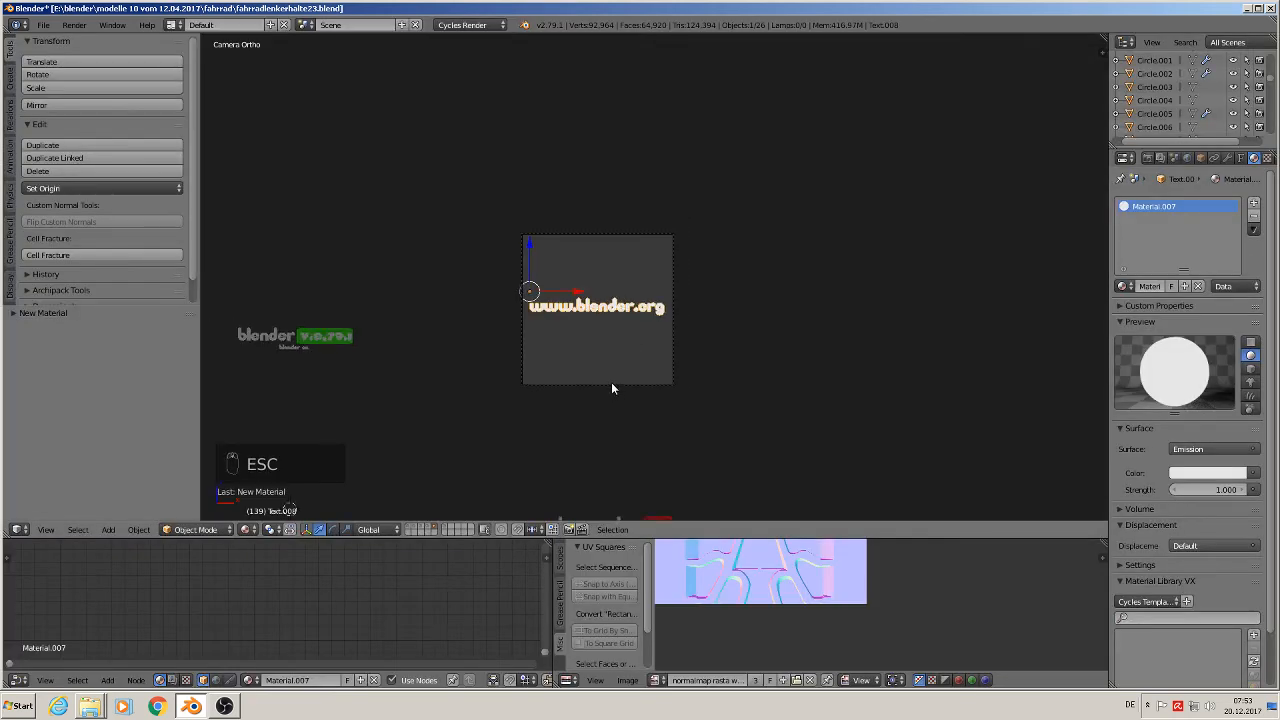
pyautogui.keyDown('shift'); pyautogui.moveTo(609, 363); pyautogui.dragTo(806, 234, button='middle'); pyautogui.keyUp('shift')
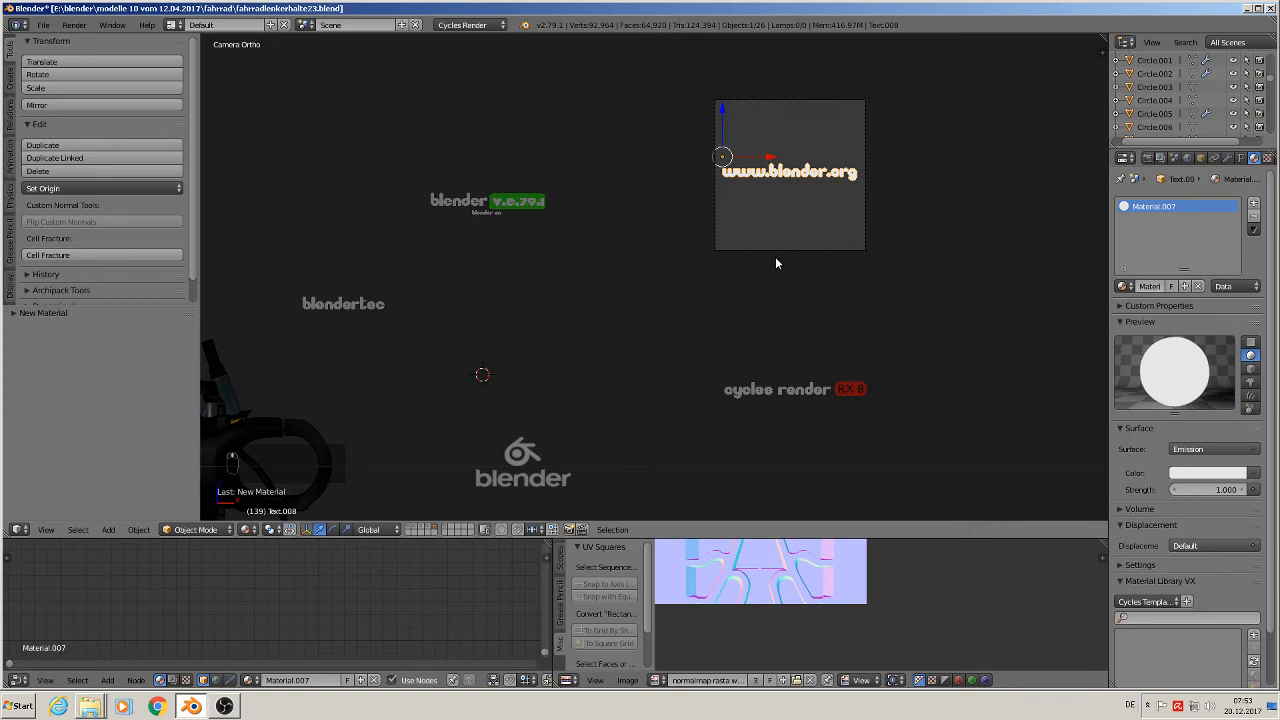
pyautogui.press('g')
pyautogui.rightClick(794, 247)
pyautogui.rightClick(829, 250)
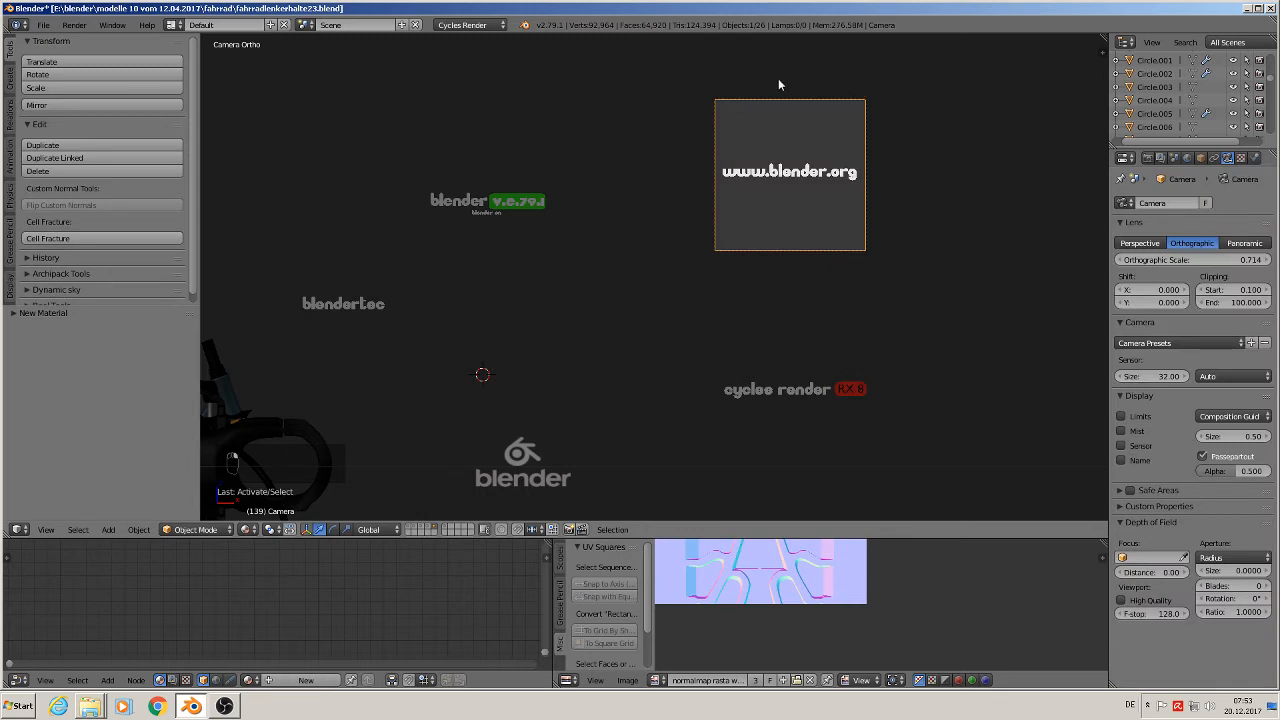
pyautogui.press('g')
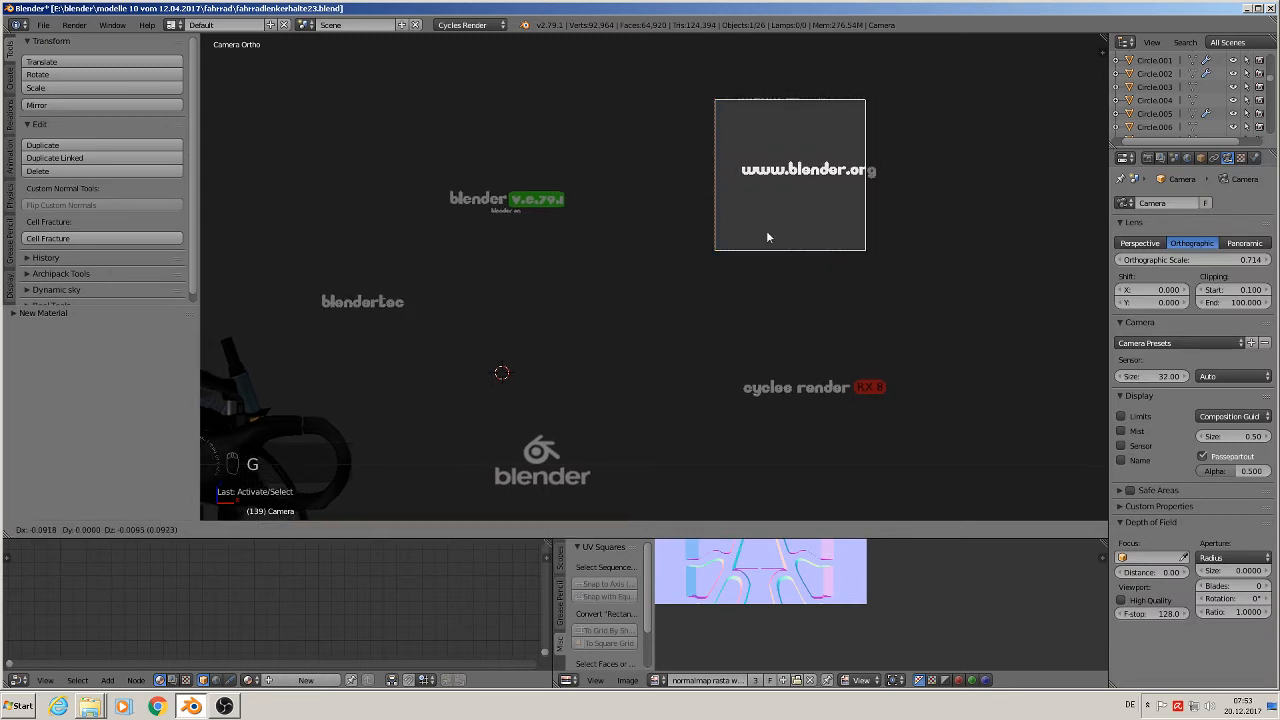
pyautogui.click(506, 259)
# Reduce the camera's orthographic scale to 0.594 so the version lettering fills the width of the frame
pyautogui.scroll(3, 786, 195)
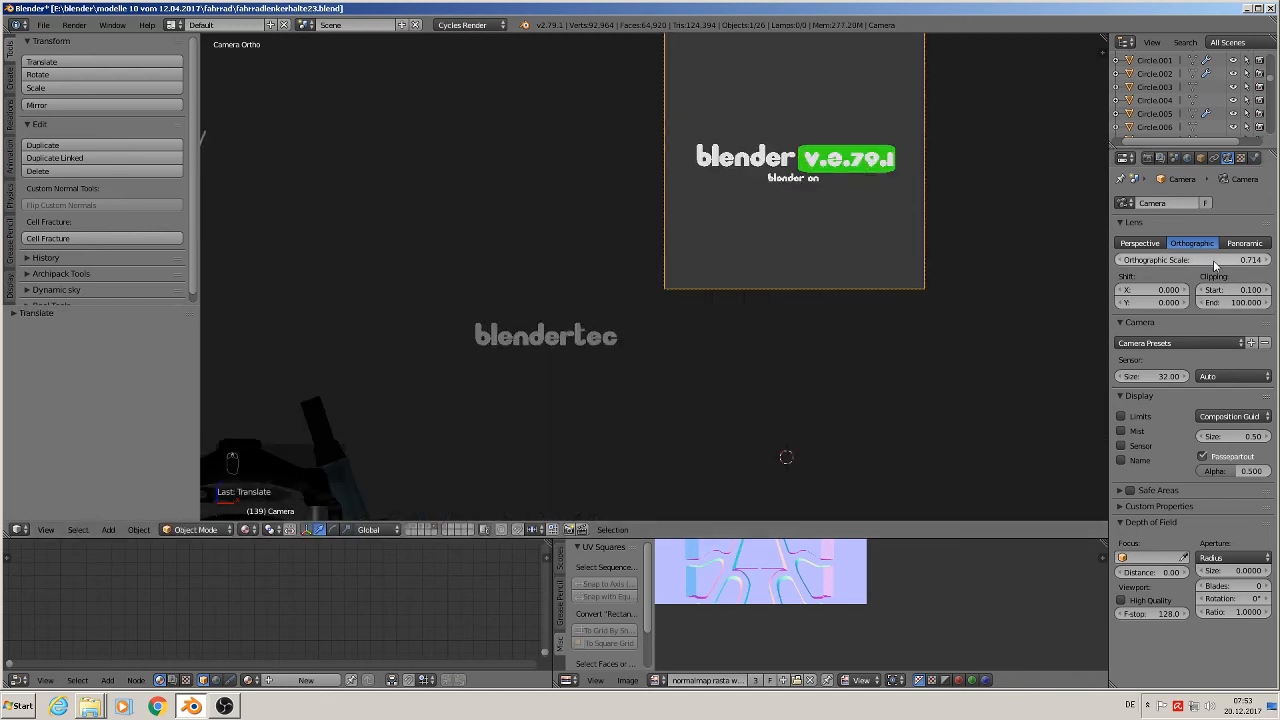
pyautogui.moveTo(1215, 265); pyautogui.dragTo(1200, 265)
pyautogui.keyDown('shift'); pyautogui.moveTo(856, 193); pyautogui.dragTo(717, 301, button='middle'); pyautogui.keyUp('shift')
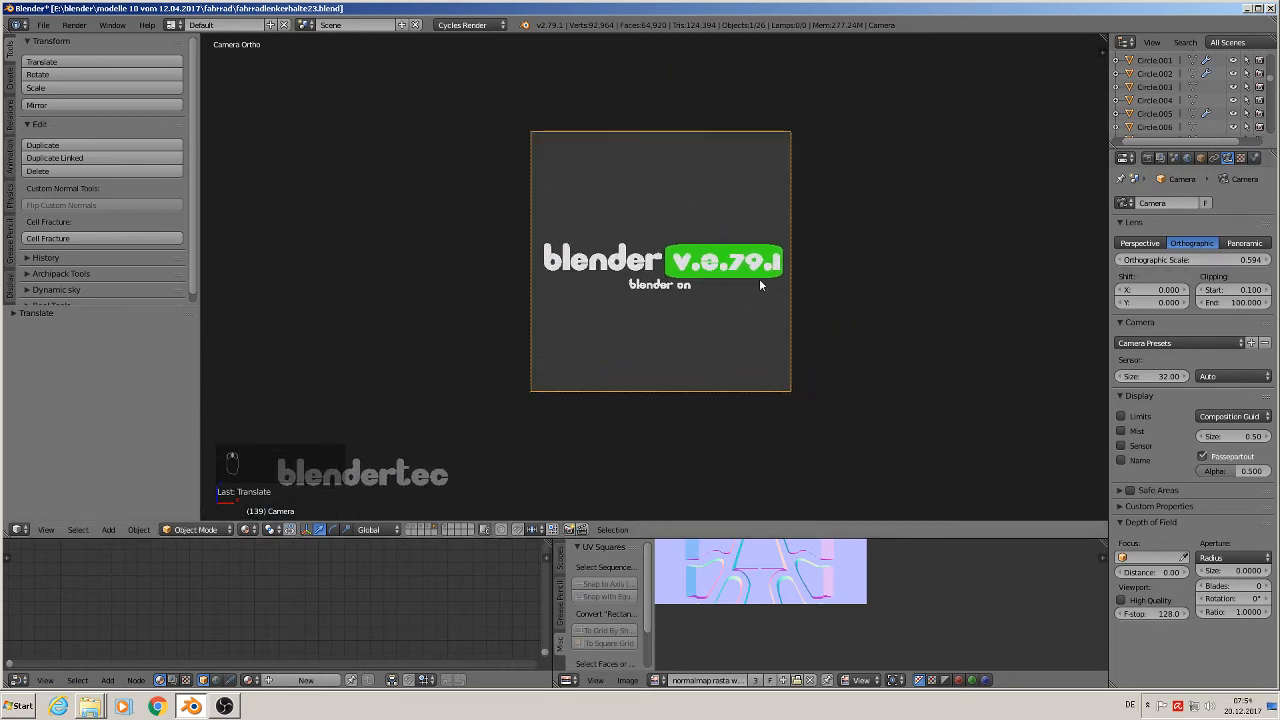
pyautogui.press('F12')
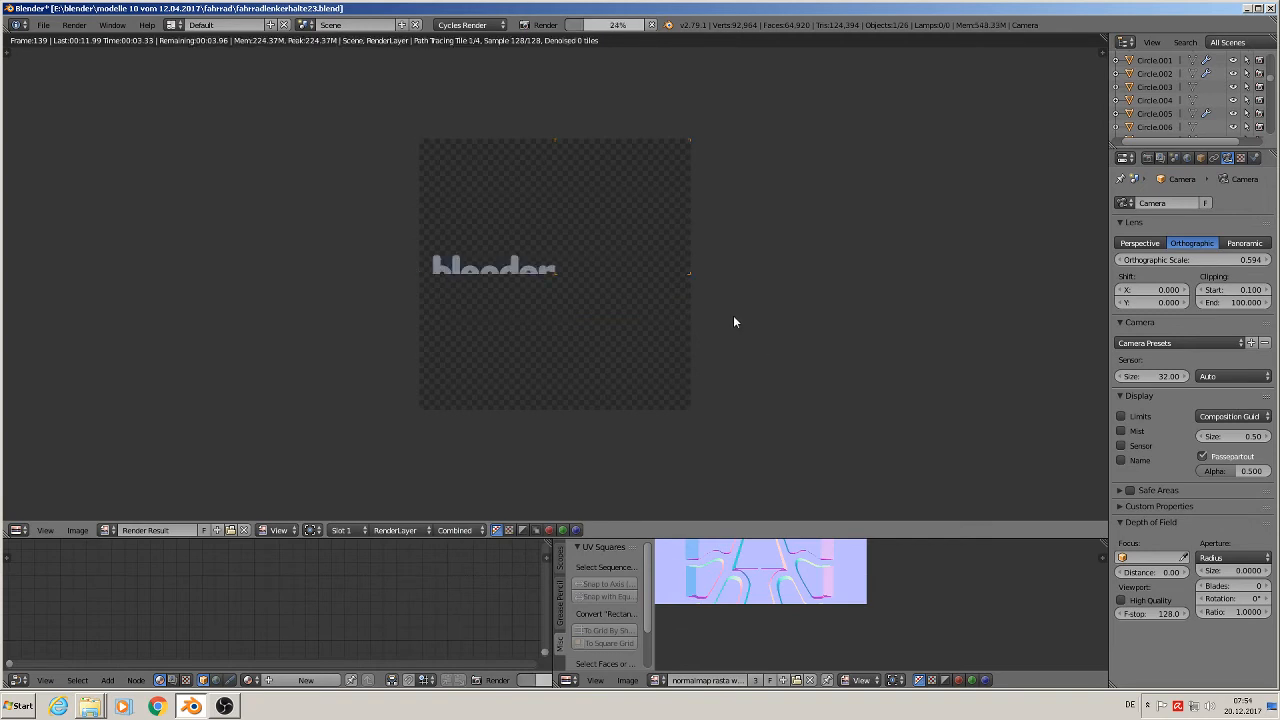
pyautogui.press('Escape')
pyautogui.press('Escape')
pyautogui.press('Escape')
# Give the "blender" version text a new material with an Emission surface shader
pyautogui.rightClick(712, 262)
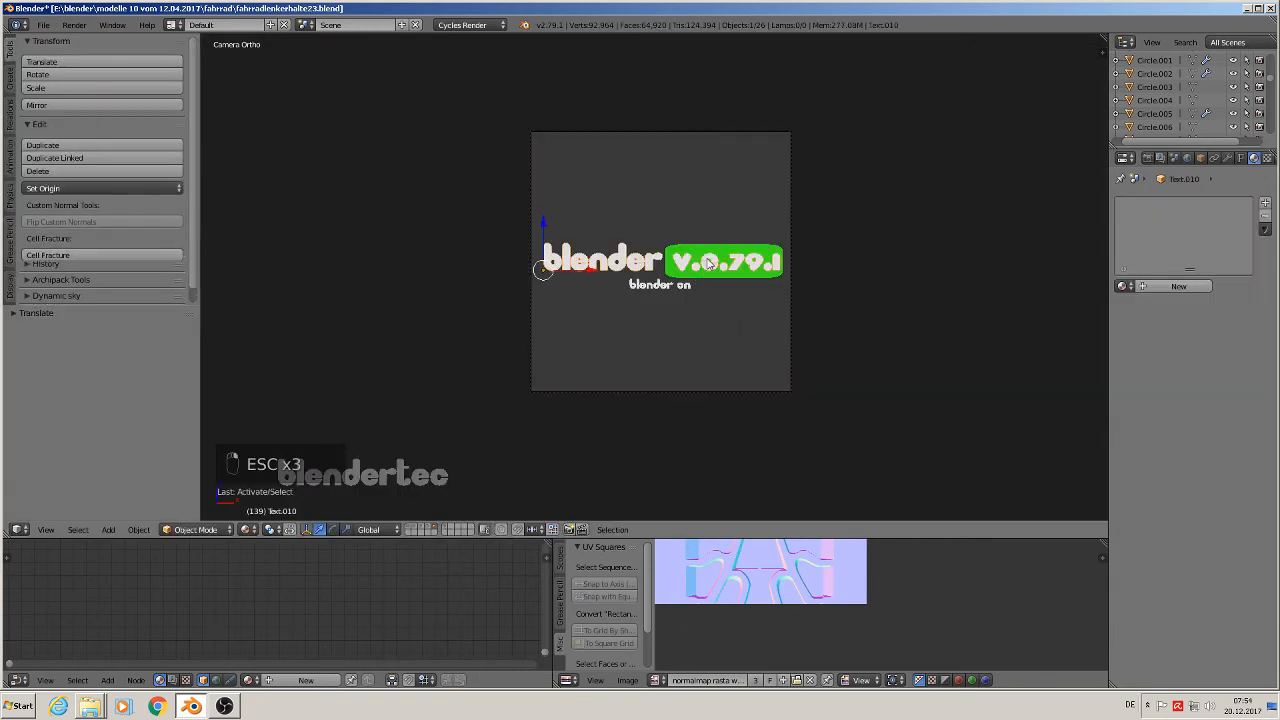
pyautogui.click(1122, 286)
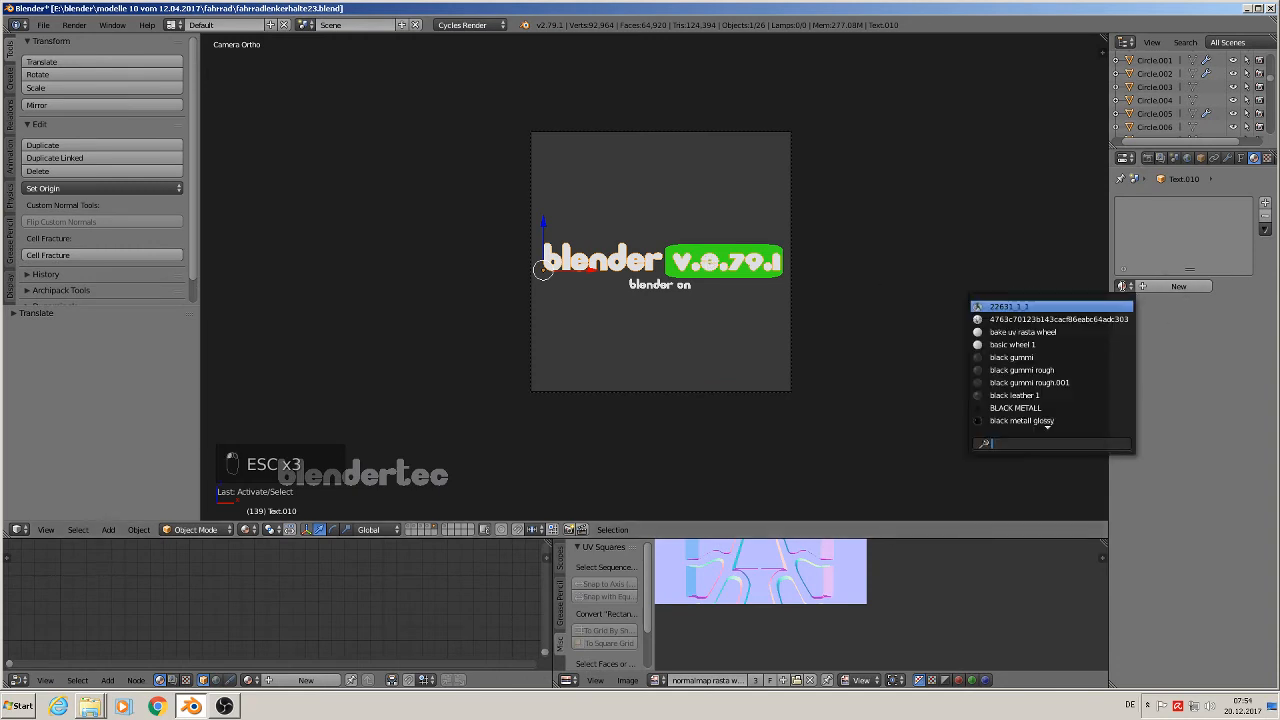
pyautogui.click(1170, 287)
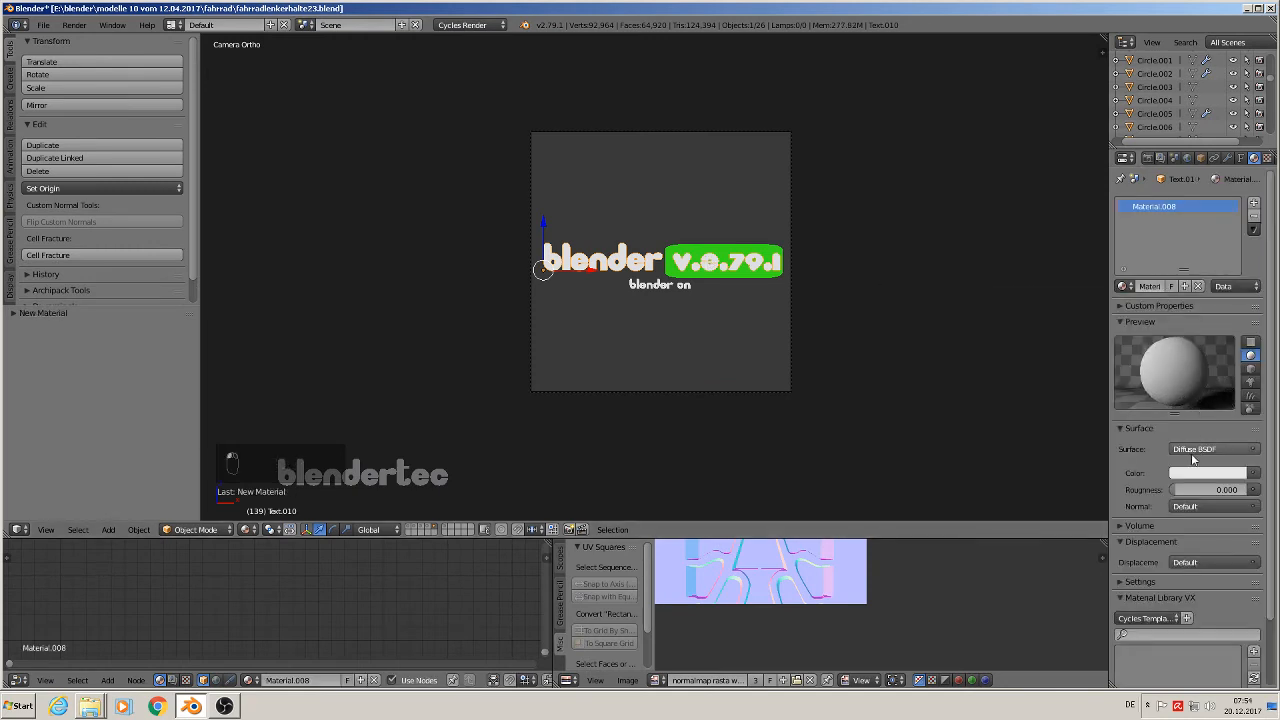
pyautogui.click(1195, 451)
pyautogui.click(1149, 229)
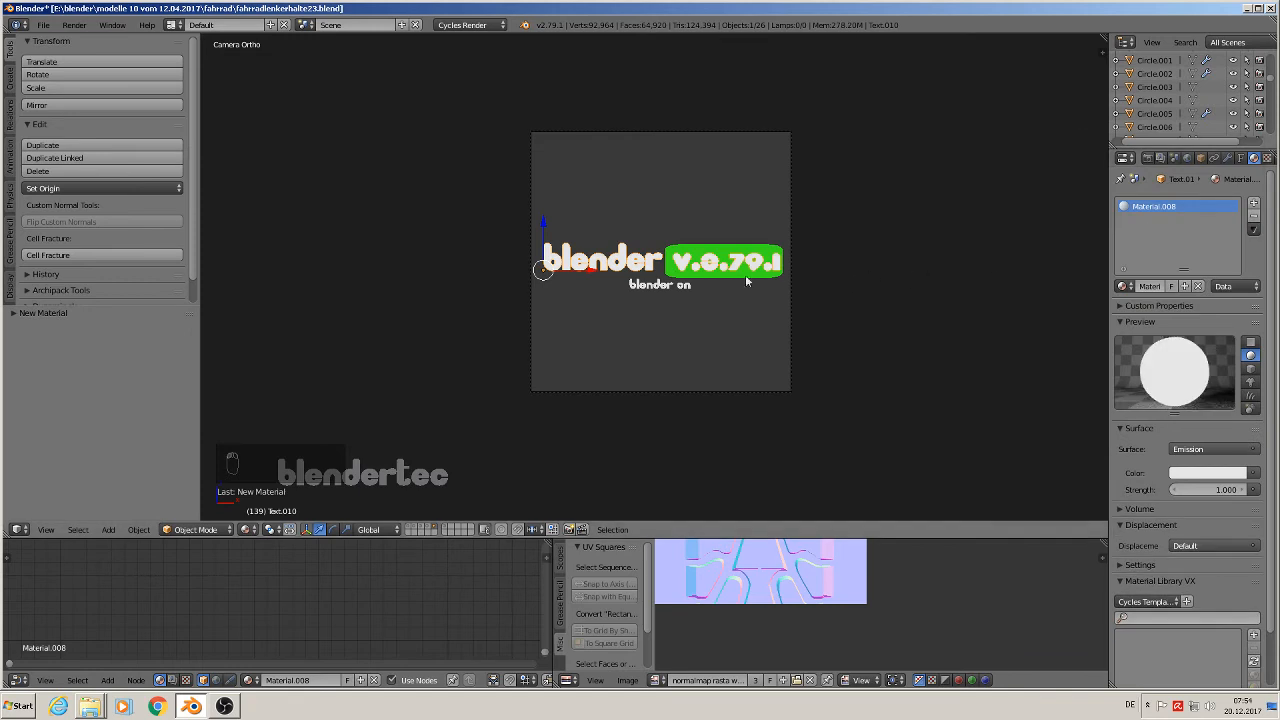
# Give the small "blender on" text a new material with an Emission surface shader and render the image
pyautogui.rightClick(652, 287)
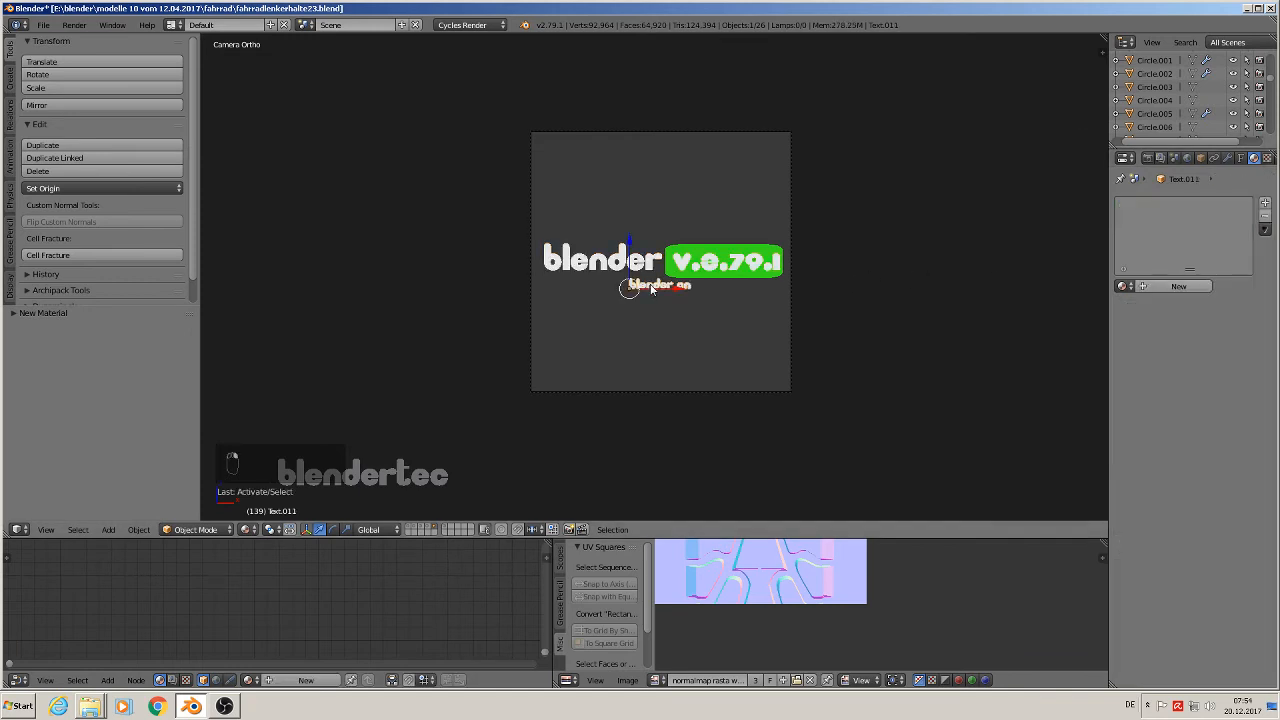
pyautogui.click(1165, 286)
pyautogui.click(1213, 449)
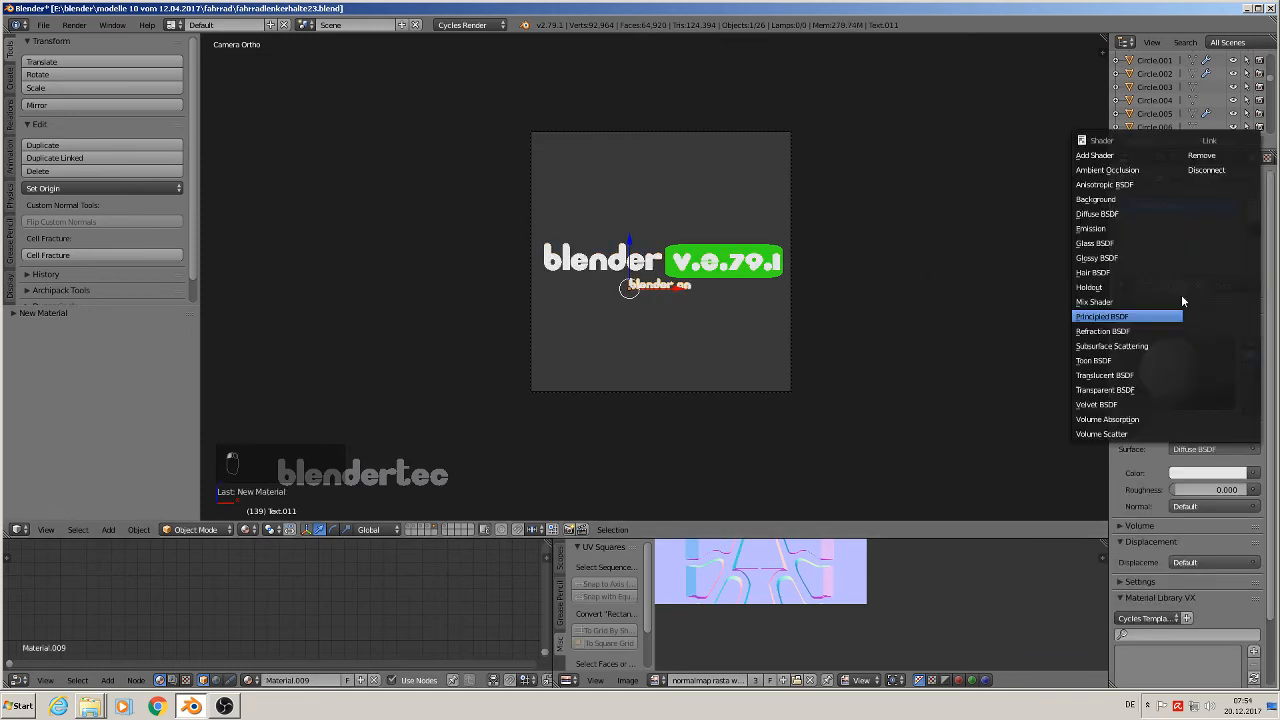
pyautogui.click(1124, 229)
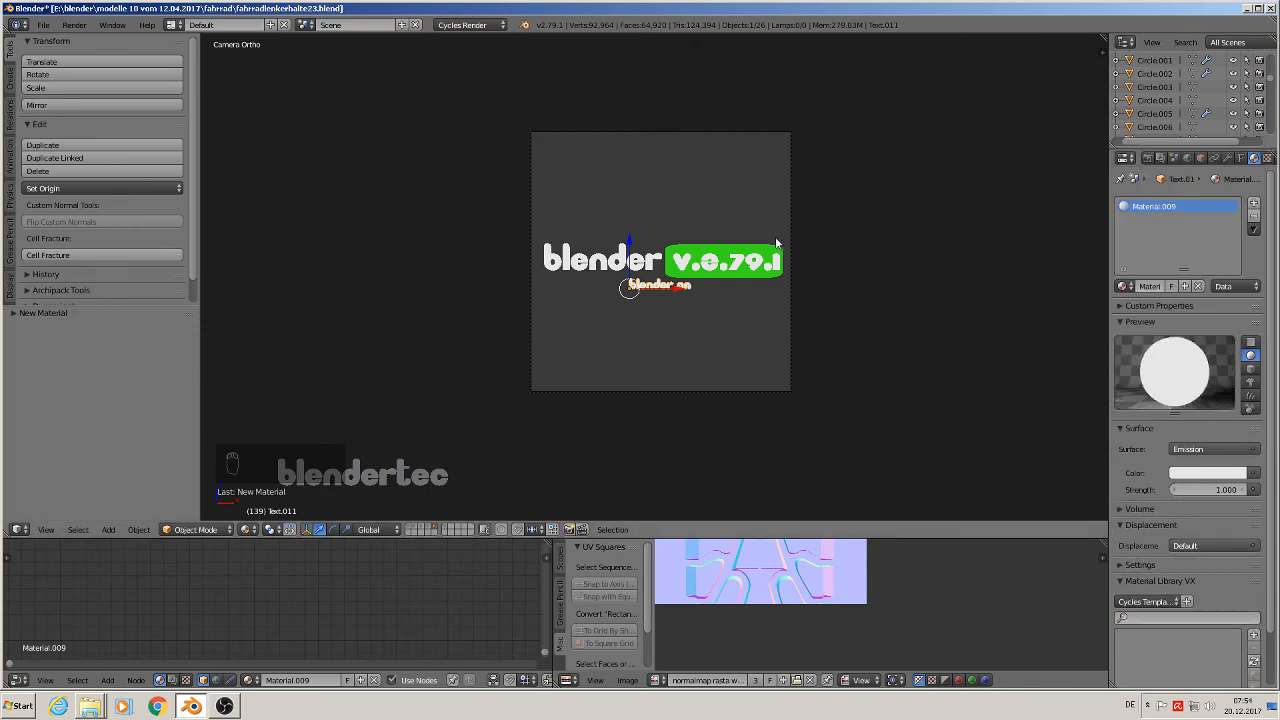
pyautogui.press('F12')
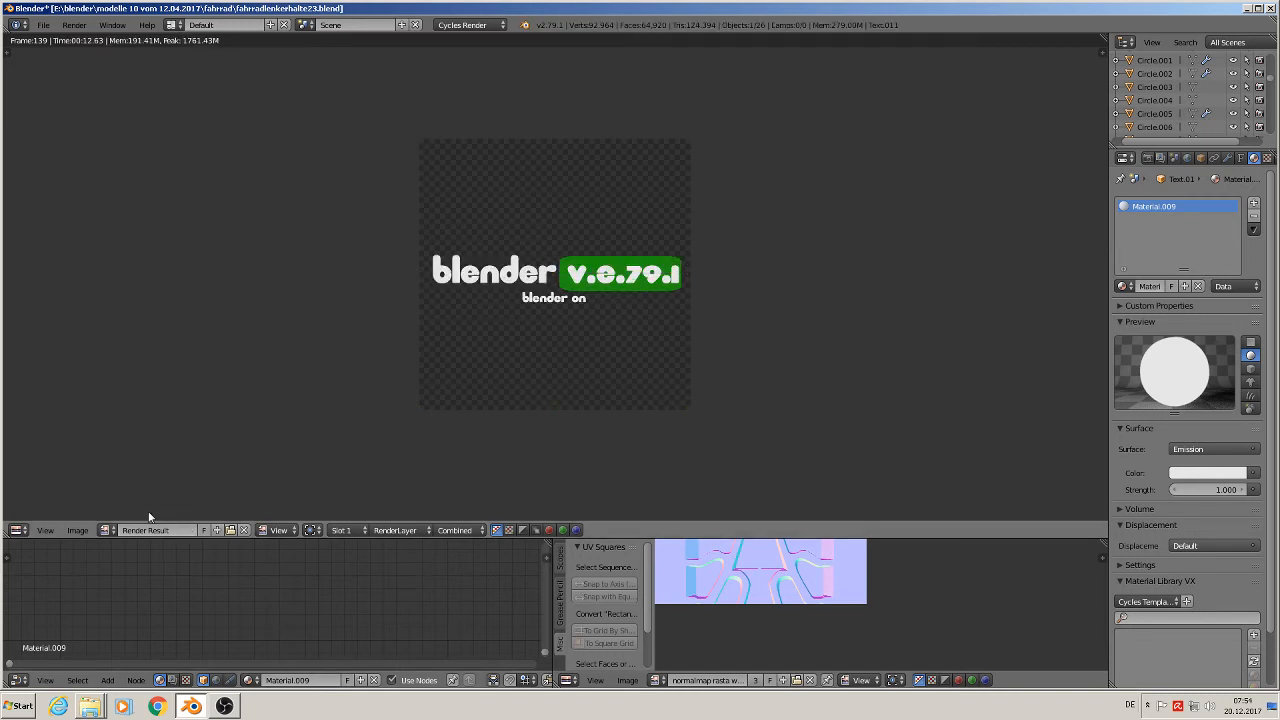
# Start saving the version lettering render as an image and name the file "blenderversion text with alpha"
pyautogui.click(78, 530)
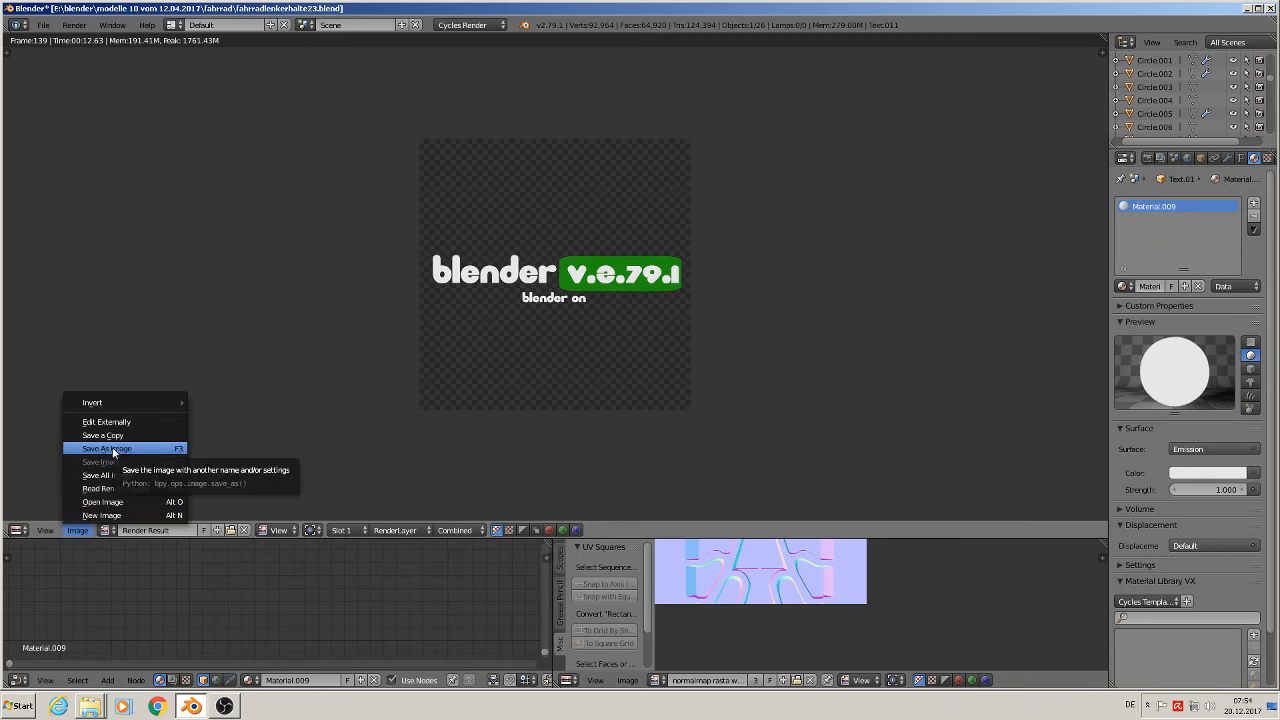
pyautogui.click(113, 449)
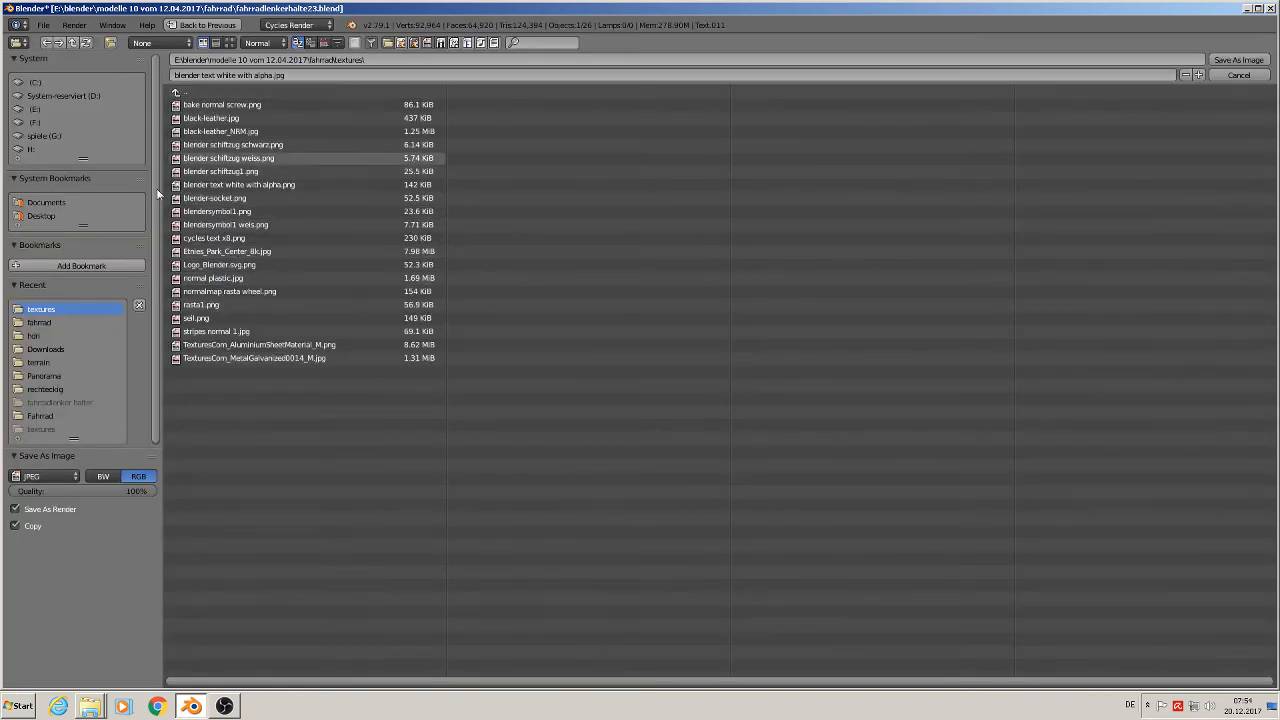
pyautogui.click(229, 76)
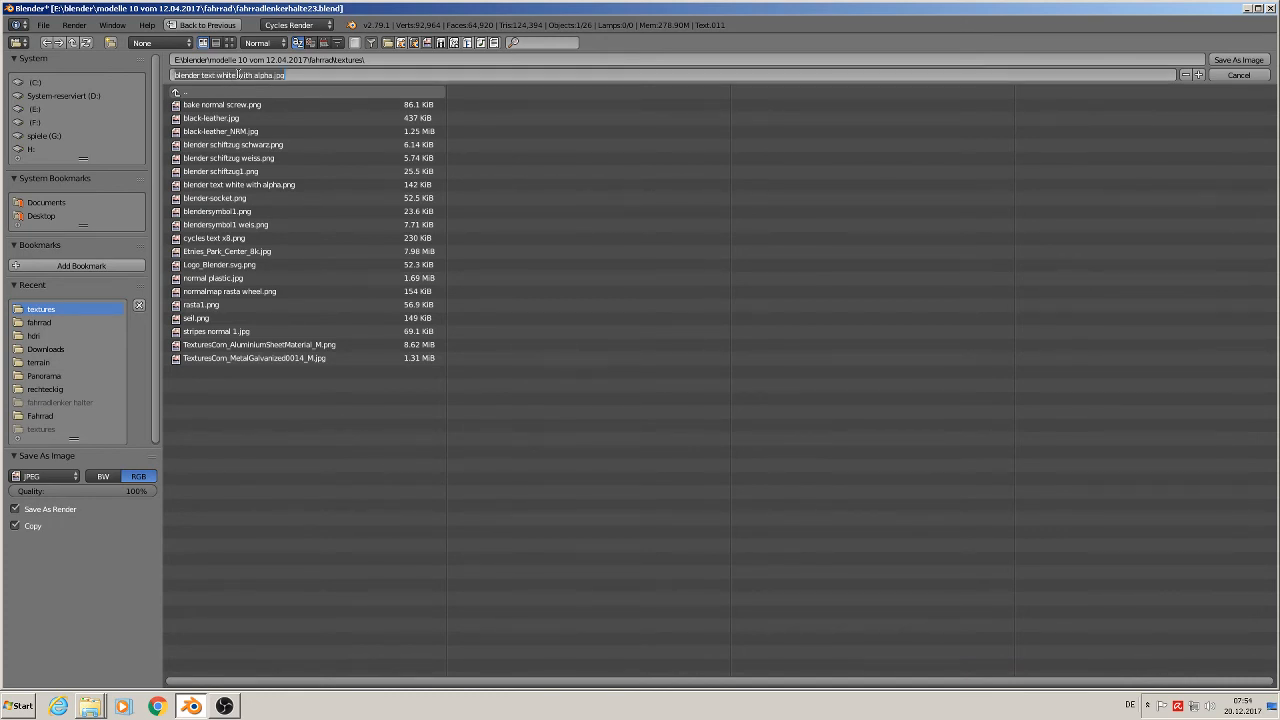
pyautogui.click(238, 75)
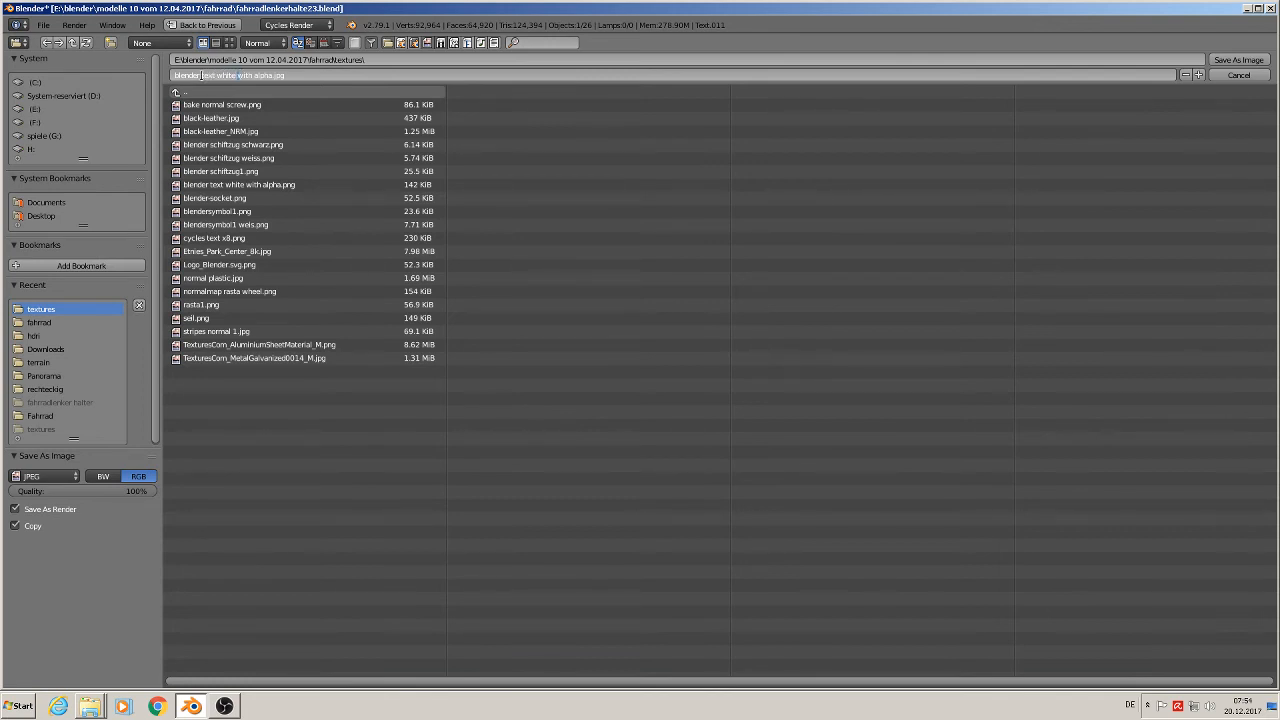
pyautogui.write('version')
pyautogui.press('Delete')
# Save the version lettering image as a PNG with RGBA channels and 16-bit color depth, and close the render result
pyautogui.click(27, 477)
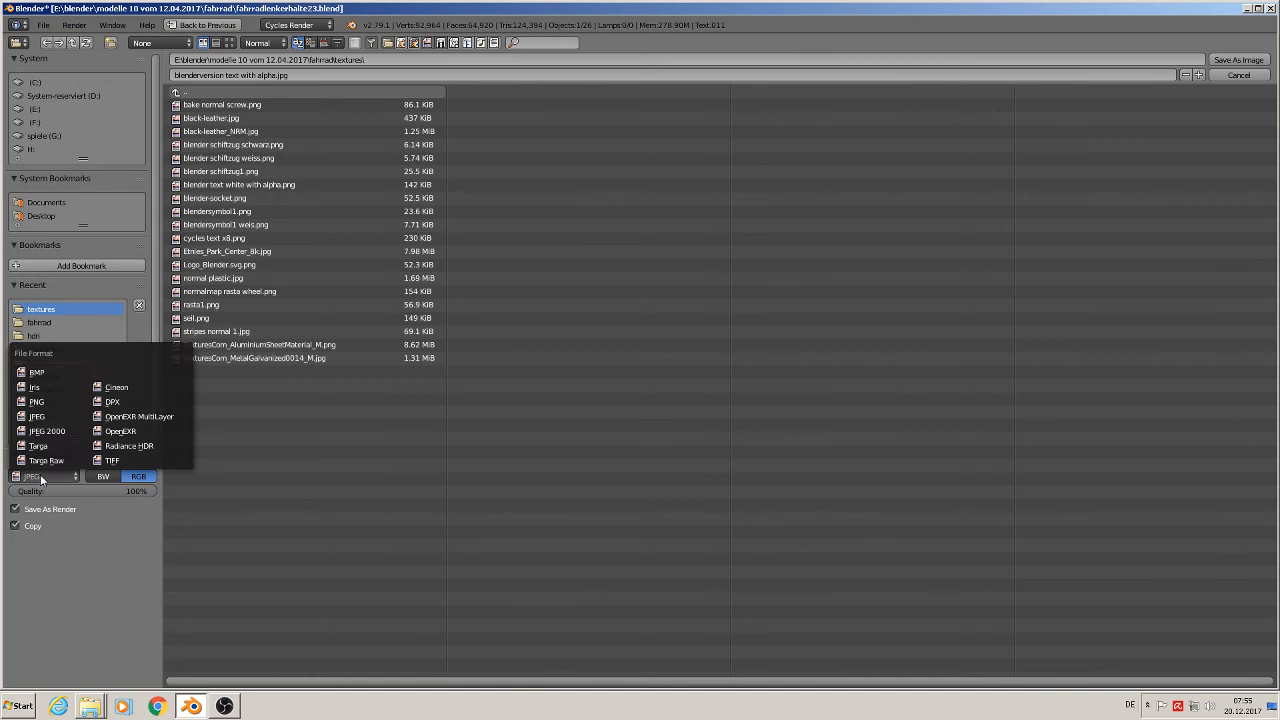
pyautogui.click(50, 402)
pyautogui.click(143, 477)
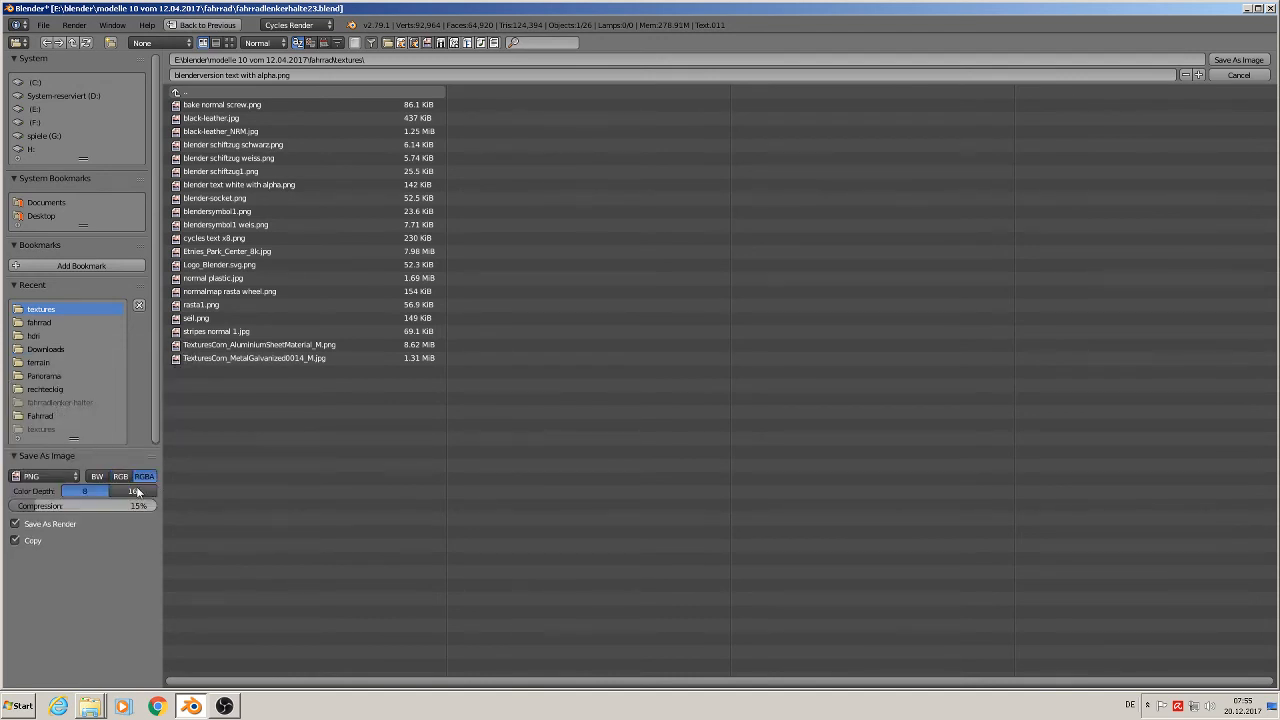
pyautogui.click(140, 491)
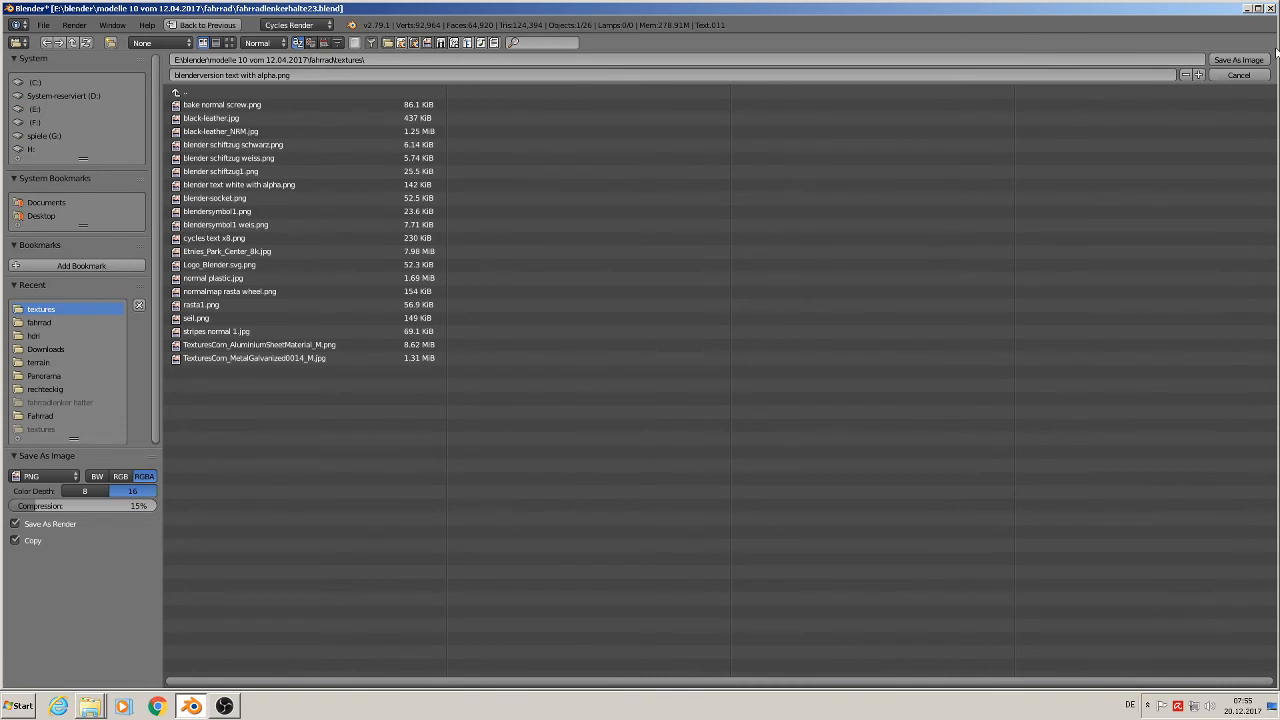
pyautogui.click(1238, 60)
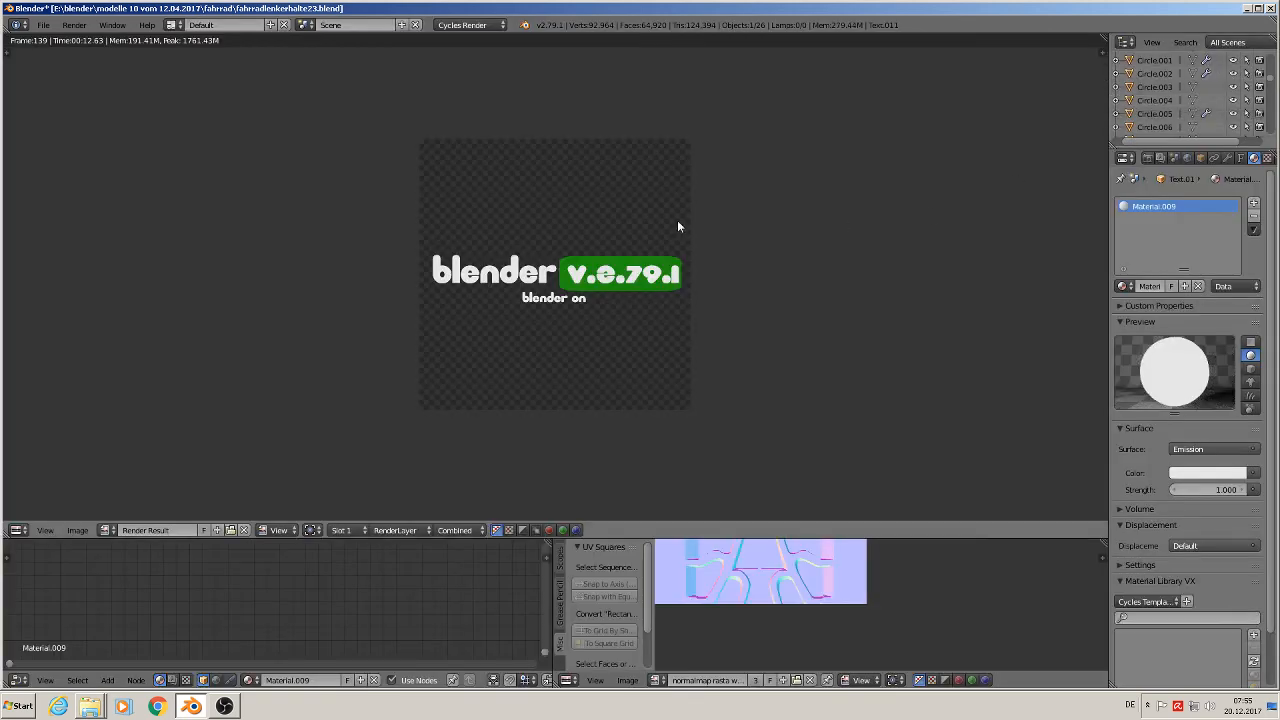
pyautogui.press('Escape')
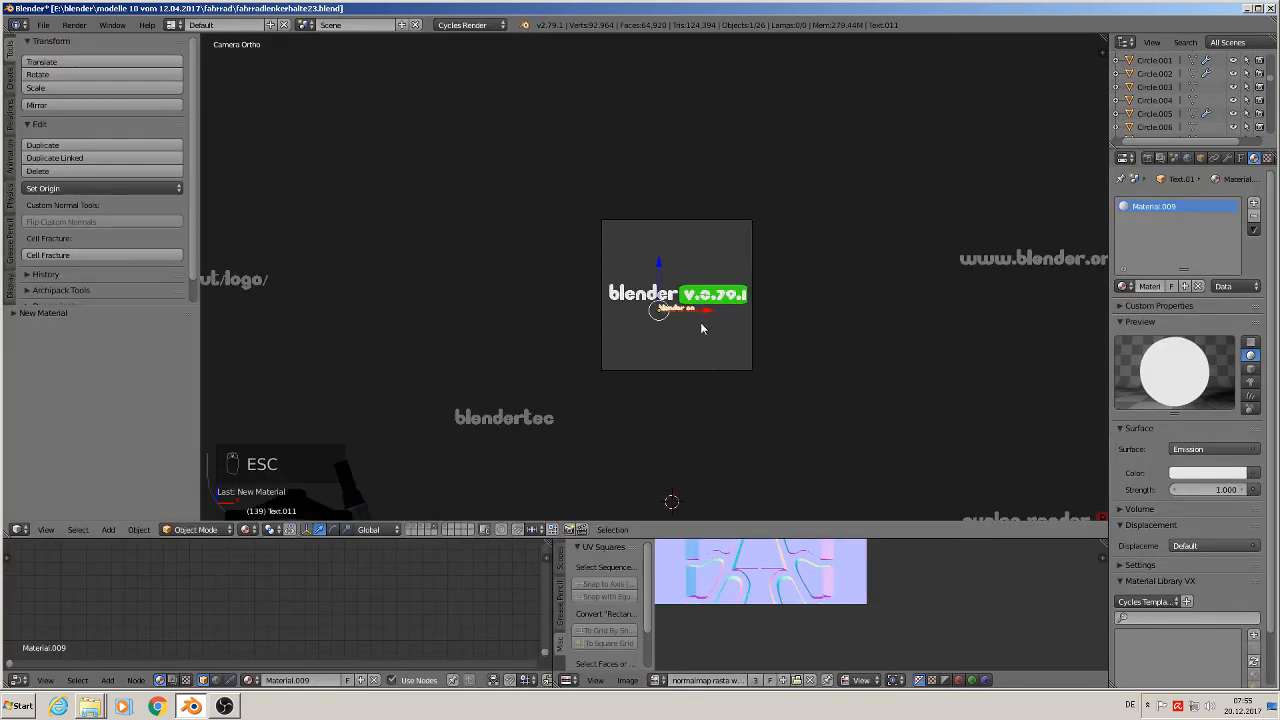
# Select the camera and move it so that the "blendertec" lettering sits centred in the frame
pyautogui.keyDown('shift'); pyautogui.moveTo(702, 318); pyautogui.dragTo(673, 130, button='middle'); pyautogui.keyUp('shift')
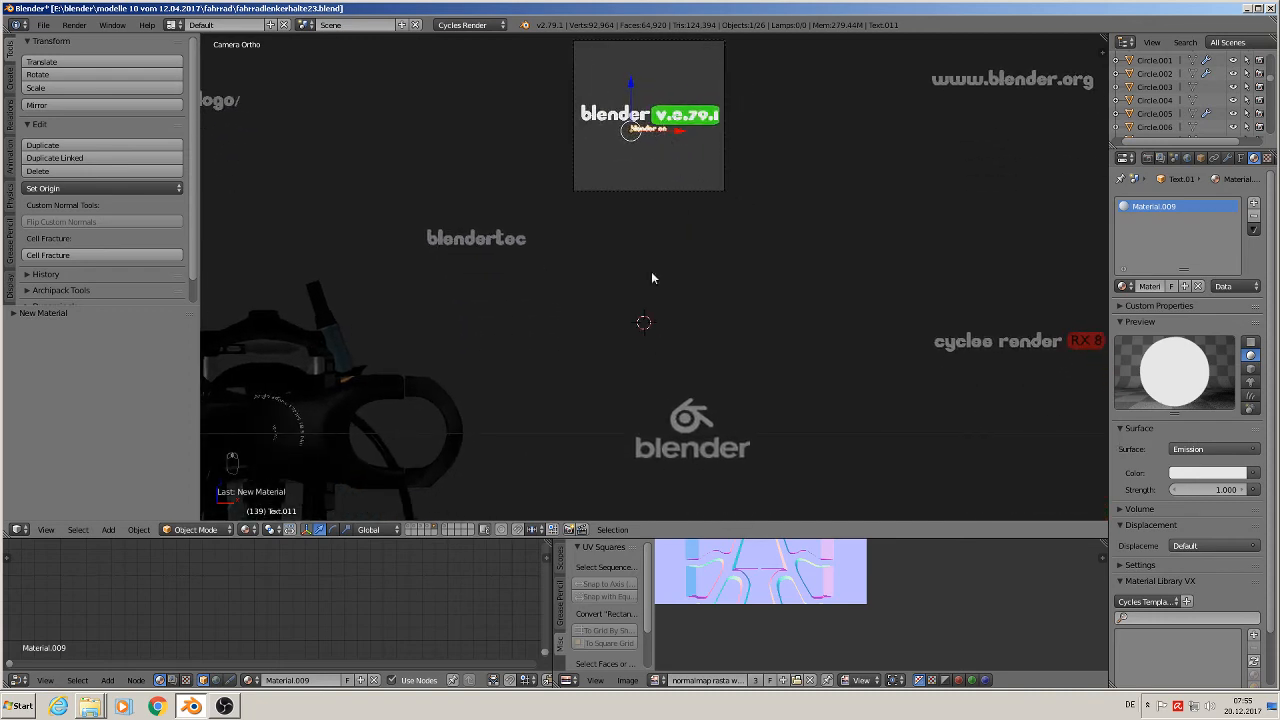
pyautogui.rightClick(643, 196)
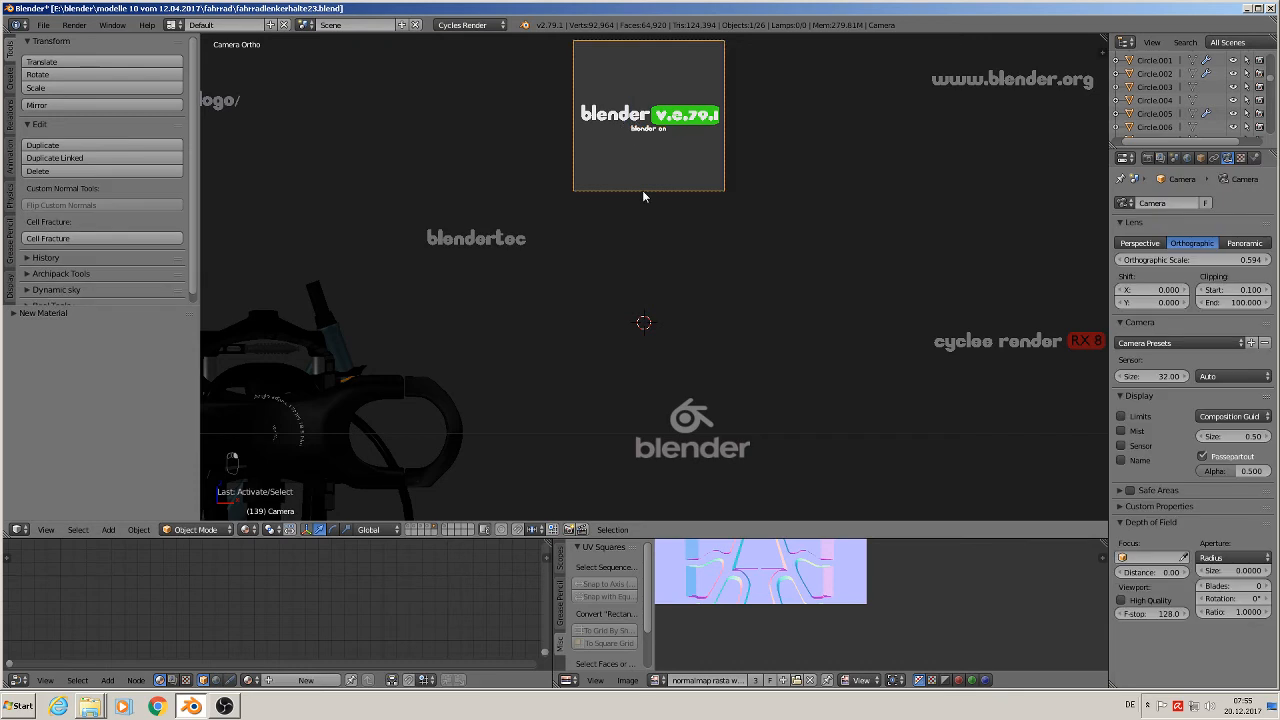
pyautogui.press('g')
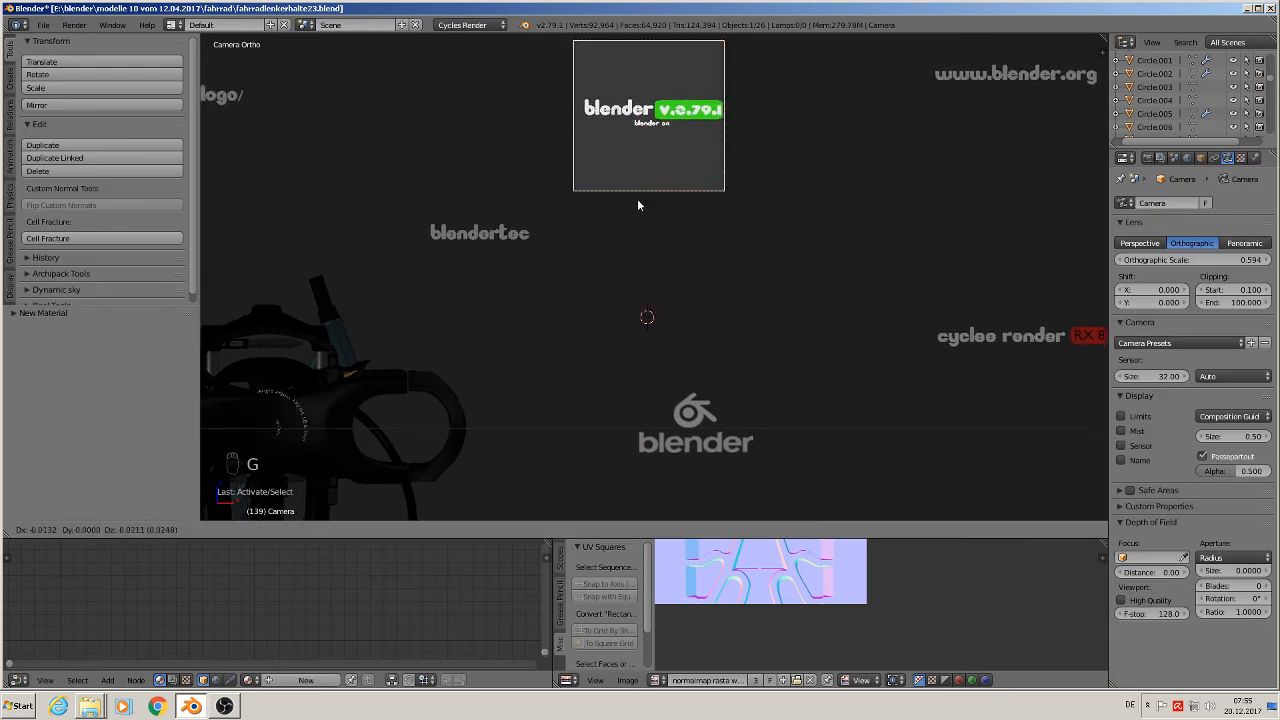
pyautogui.click(470, 313)
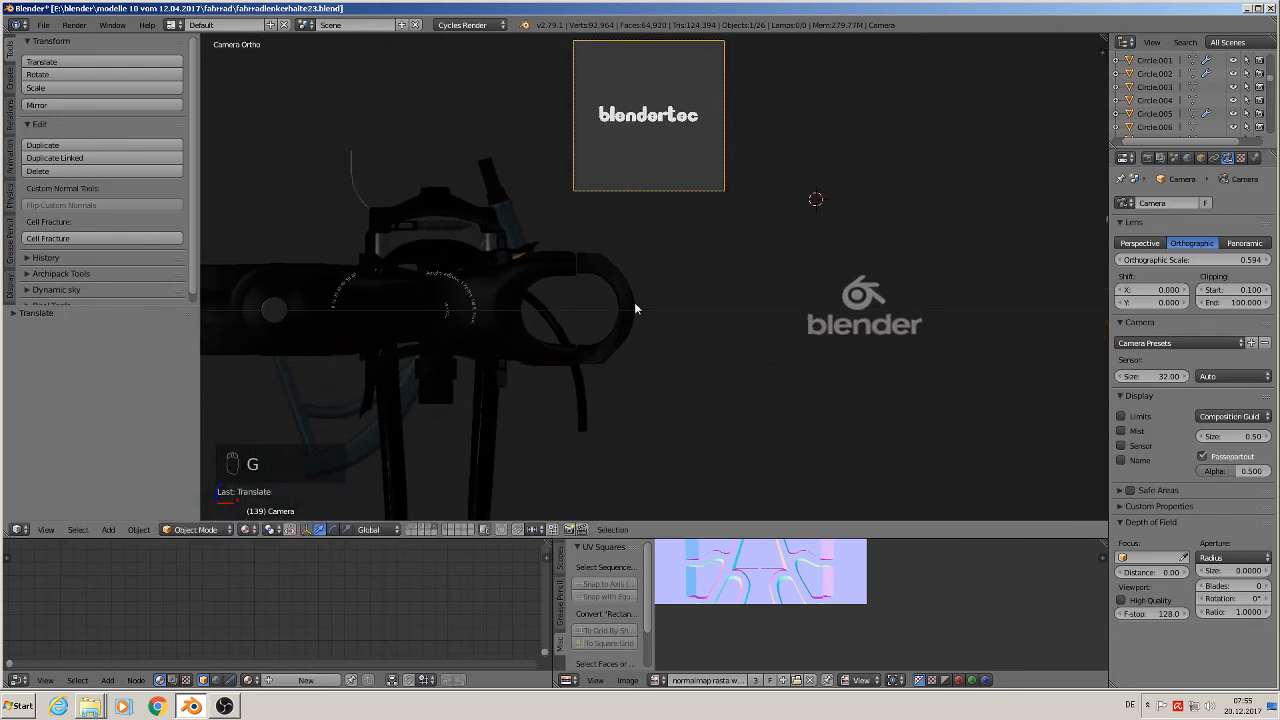
# Set the camera's orthographic scale to 0.394 to fit the "blendertec" lettering, and start a test render and cancel it
pyautogui.click(1120, 260)
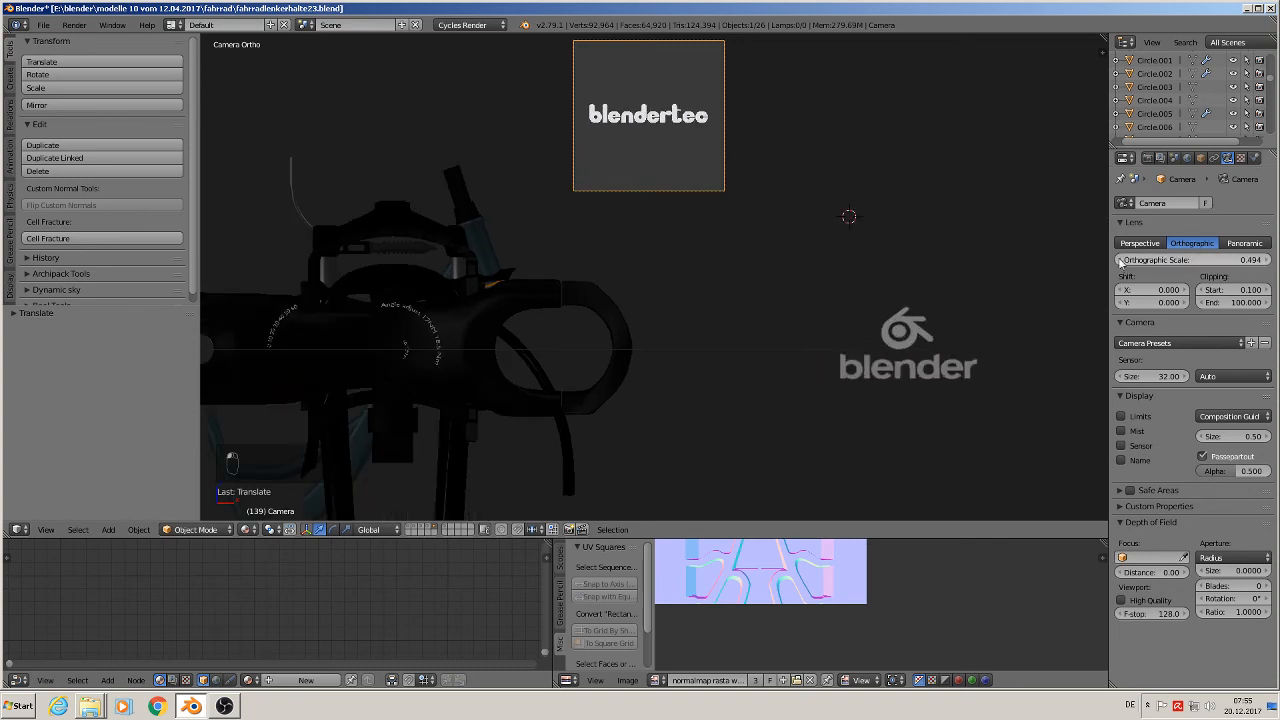
pyautogui.click(1120, 260)
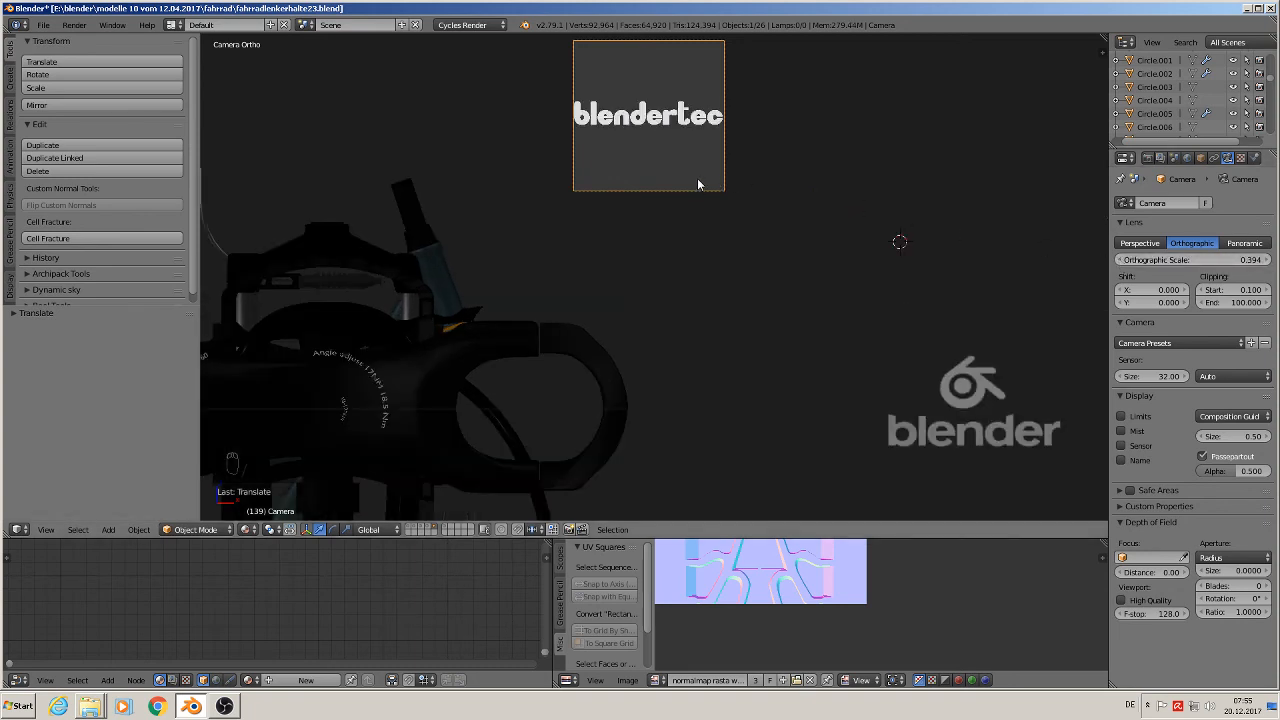
pyautogui.press('F12')
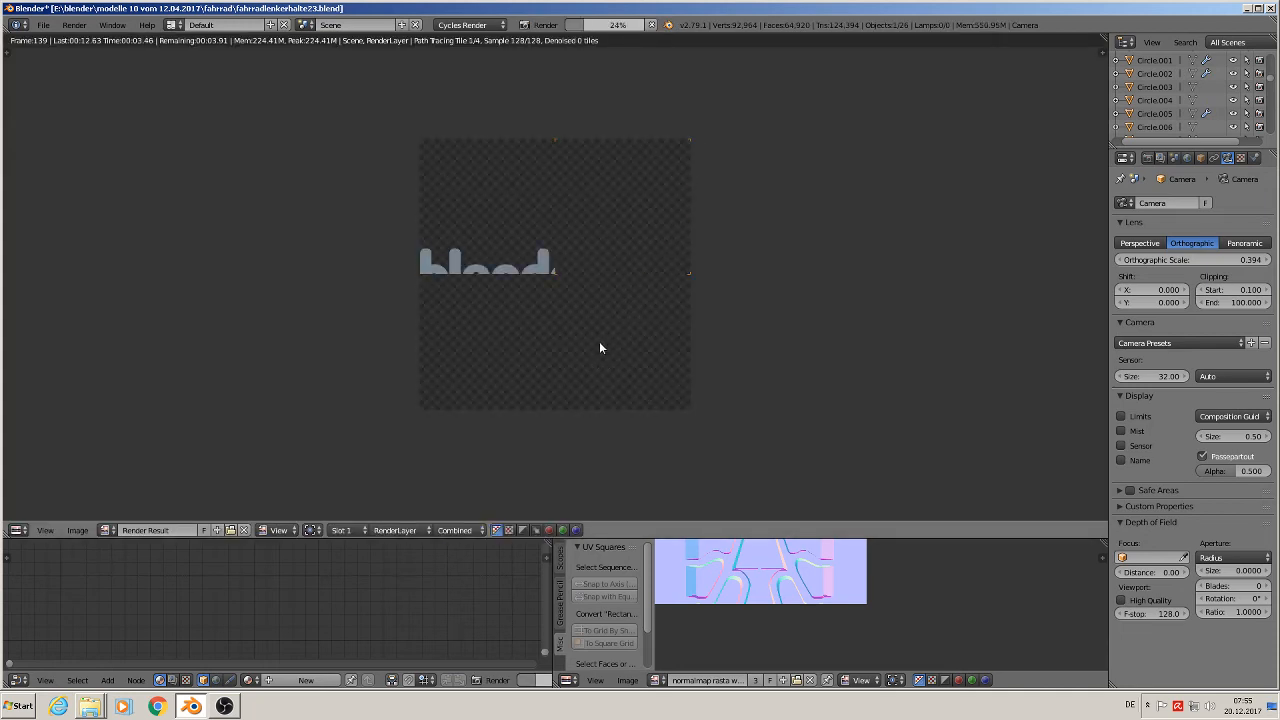
pyautogui.press('Escape')
pyautogui.press('Escape')
pyautogui.press('Escape')
# Give the "blendertec" text a new material with an Emission surface shader and render the image
pyautogui.rightClick(645, 114)
pyautogui.click(1254, 158)
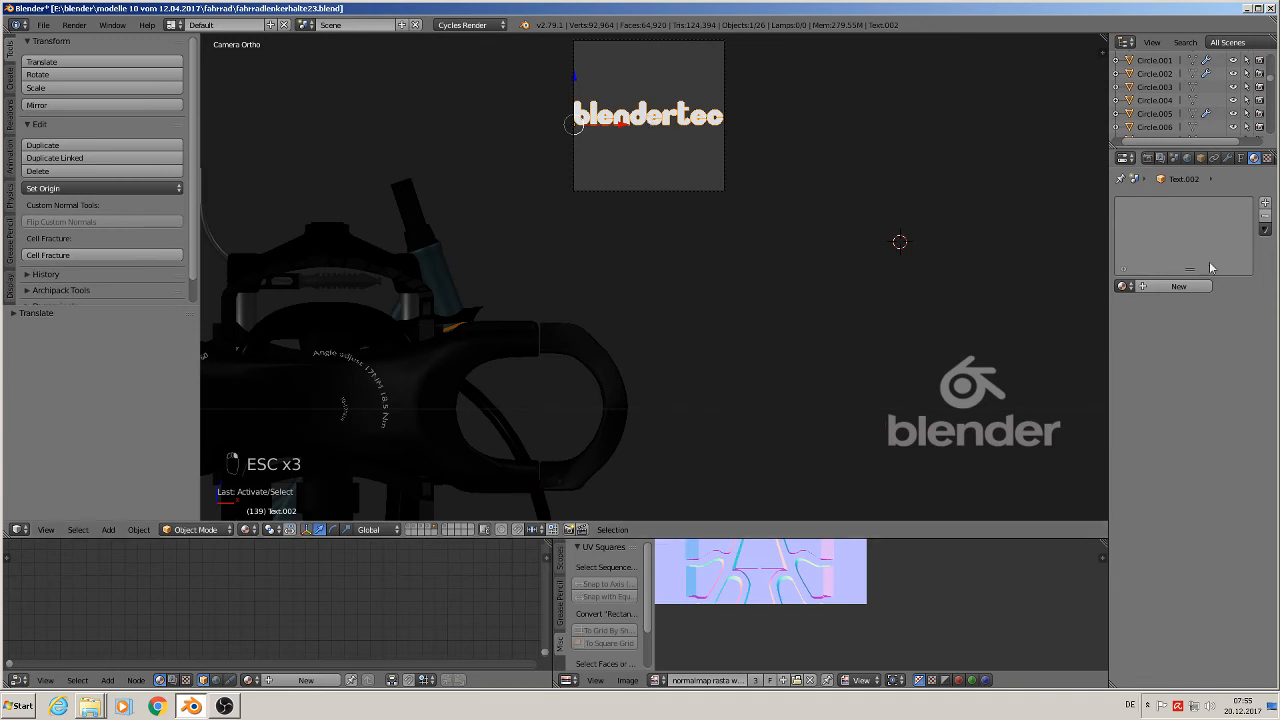
pyautogui.click(1152, 287)
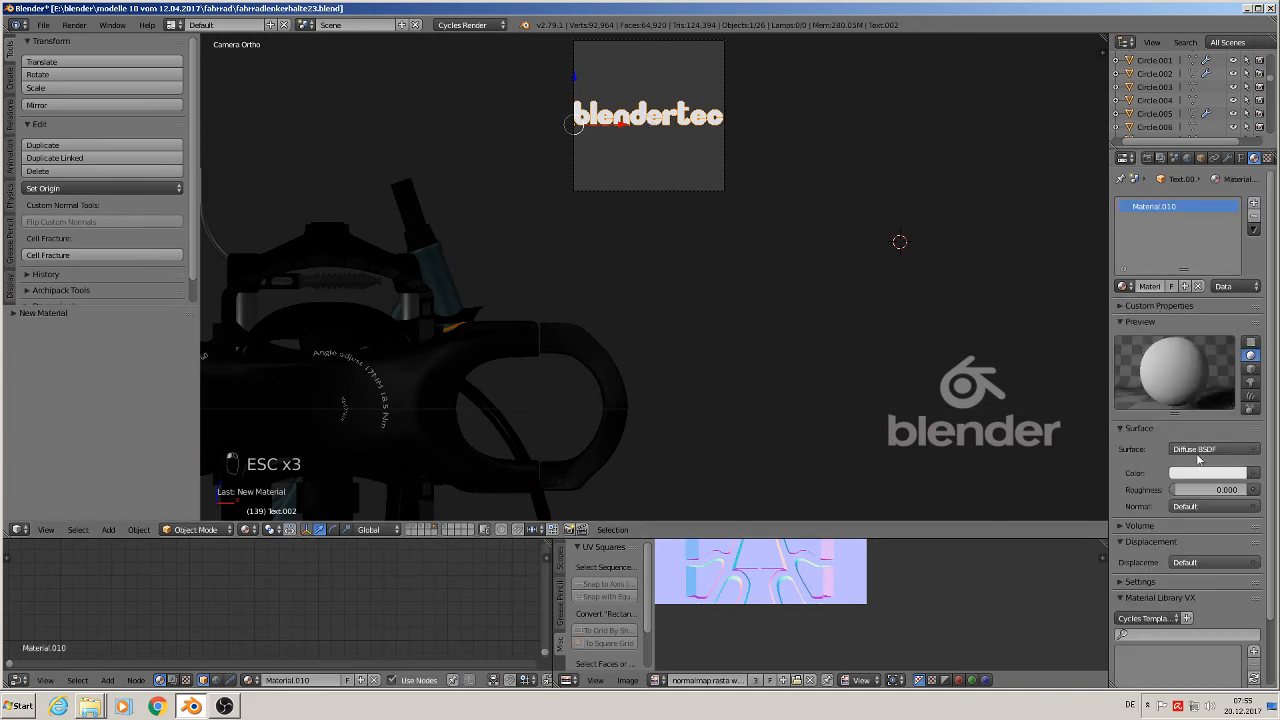
pyautogui.click(1200, 450)
pyautogui.click(1132, 229)
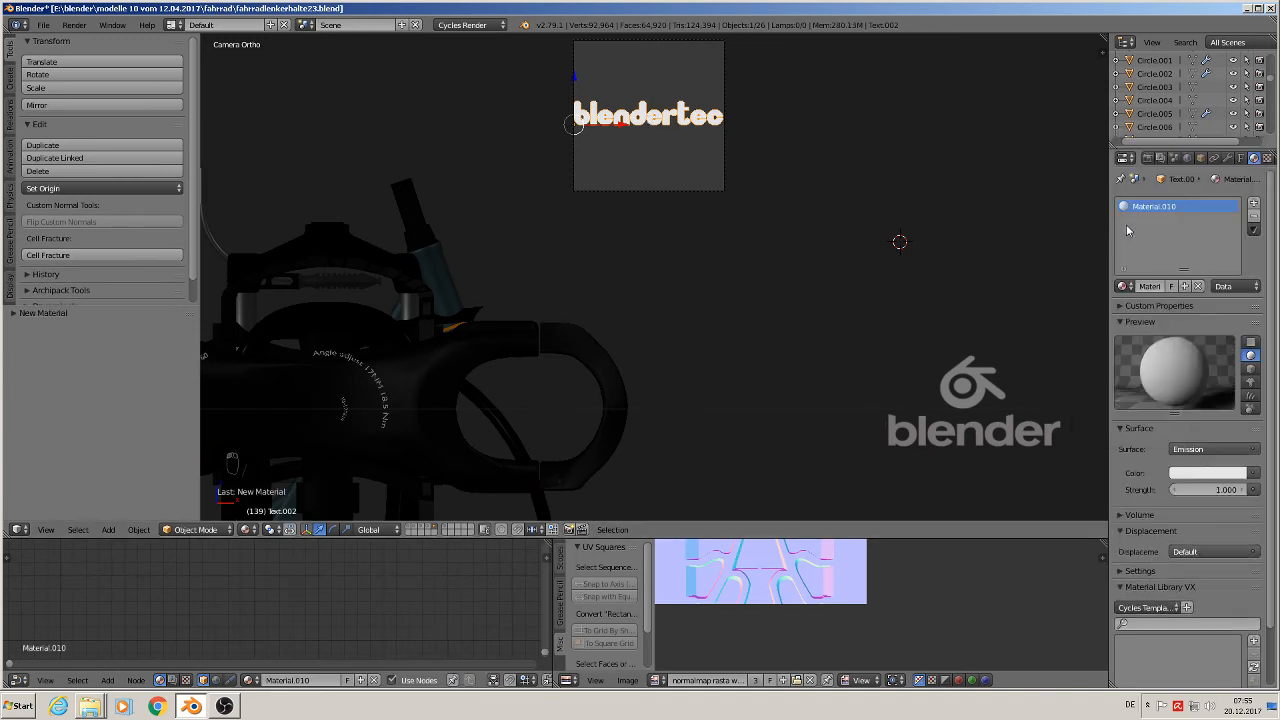
pyautogui.press('F12')
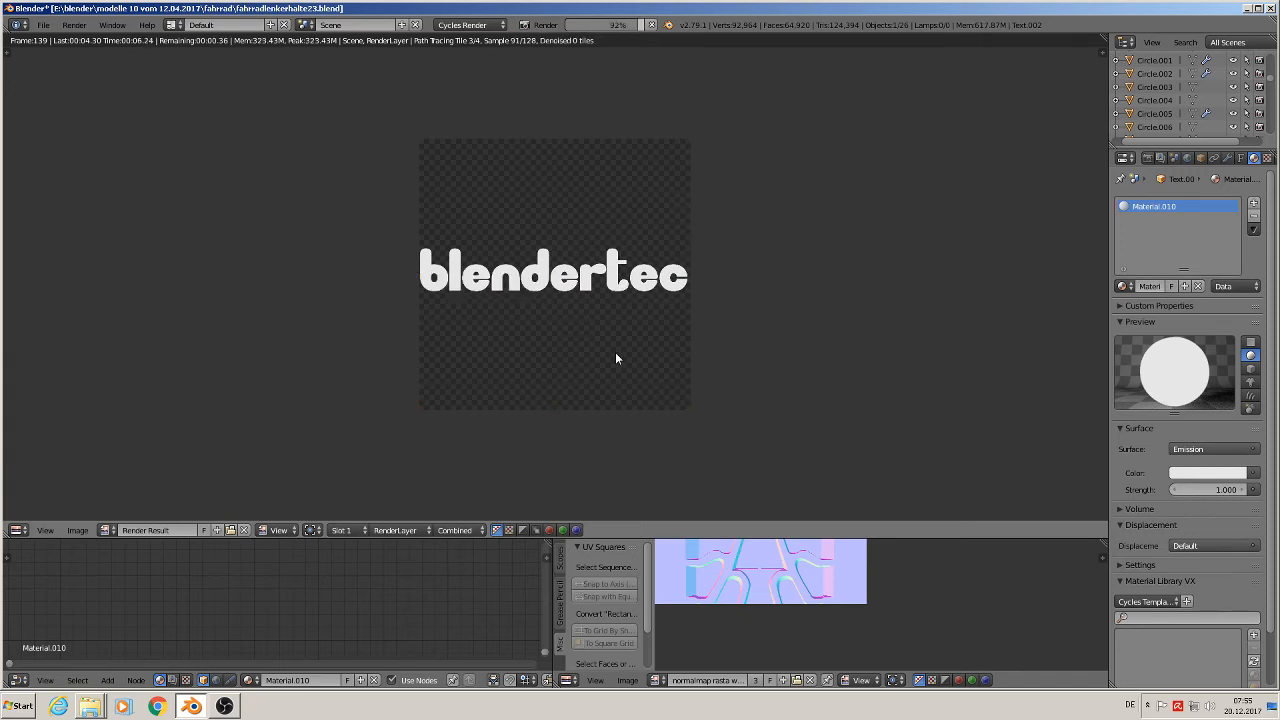
# Start saving the "blendertec" render as an image and name the file "blendertec text with alpha"
pyautogui.click(80, 531)
pyautogui.click(107, 451)
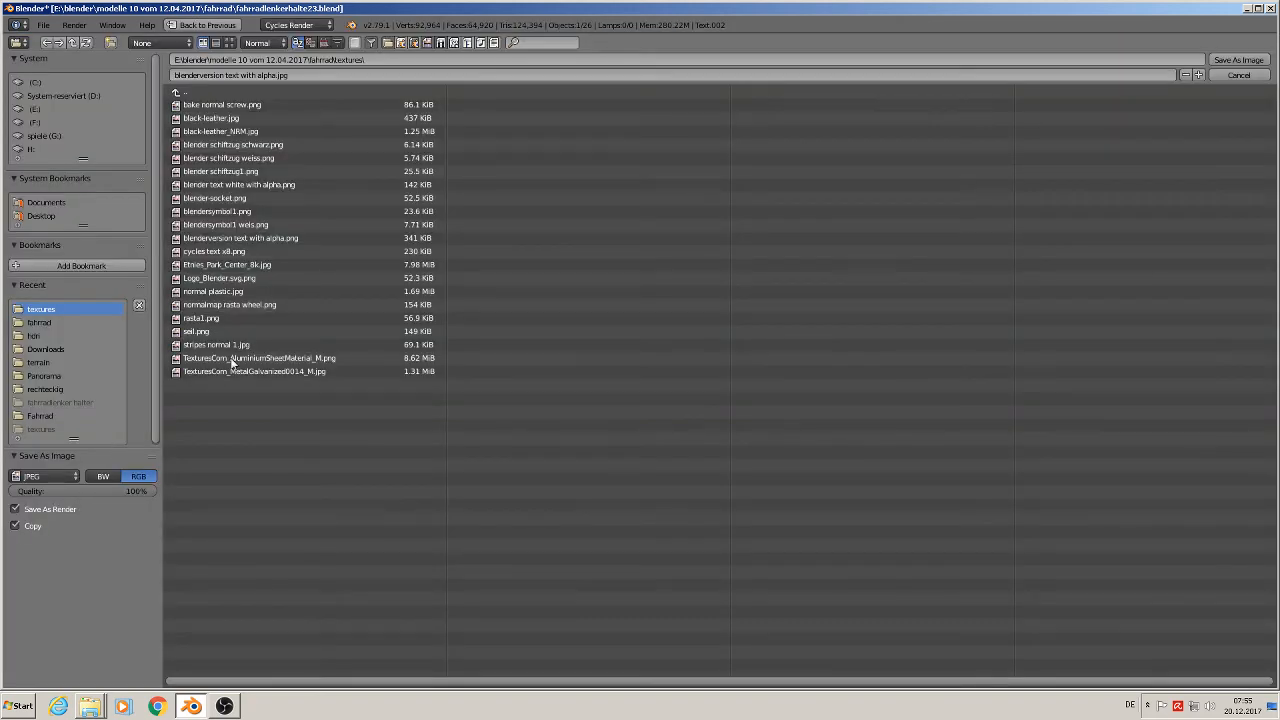
pyautogui.click(199, 77)
pyautogui.moveTo(199, 77); pyautogui.dragTo(221, 77)
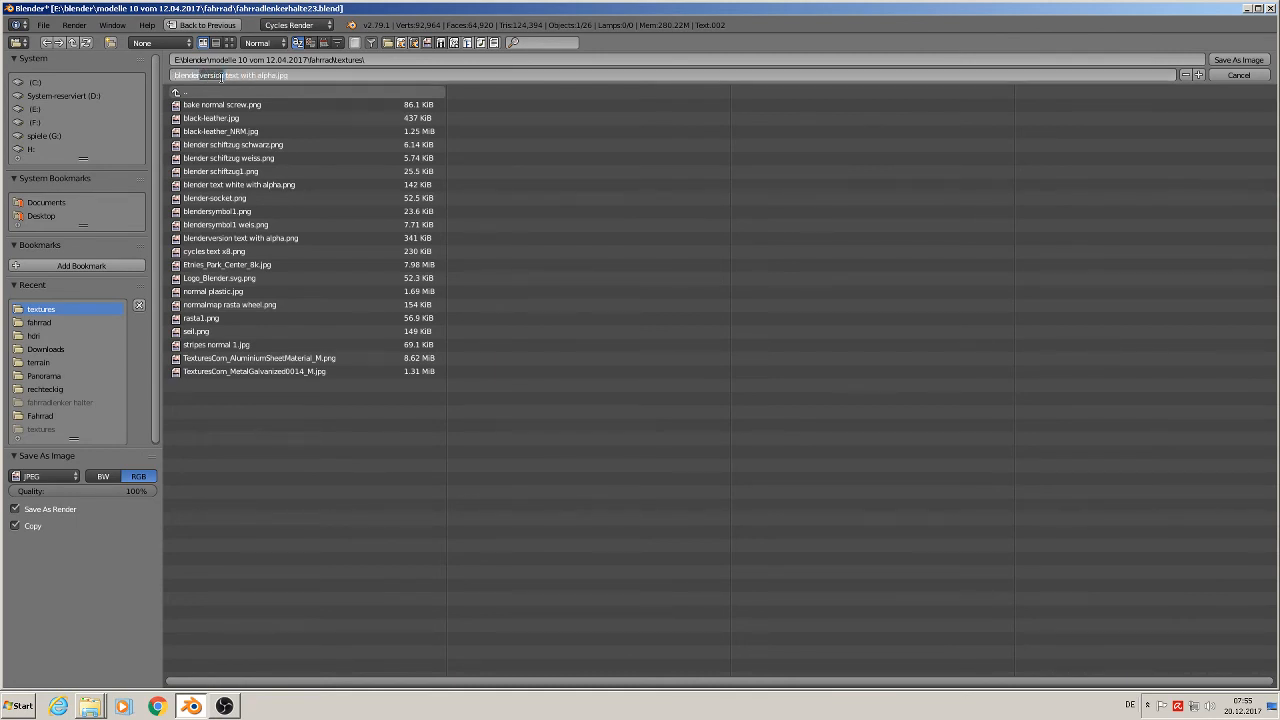
pyautogui.write('tes')
# Save the "blendertec" image as a PNG with RGBA channels and 16-bit color depth, and close the render result
pyautogui.click(45, 477)
pyautogui.click(45, 477)
pyautogui.click(49, 404)
pyautogui.click(144, 476)
pyautogui.click(132, 491)
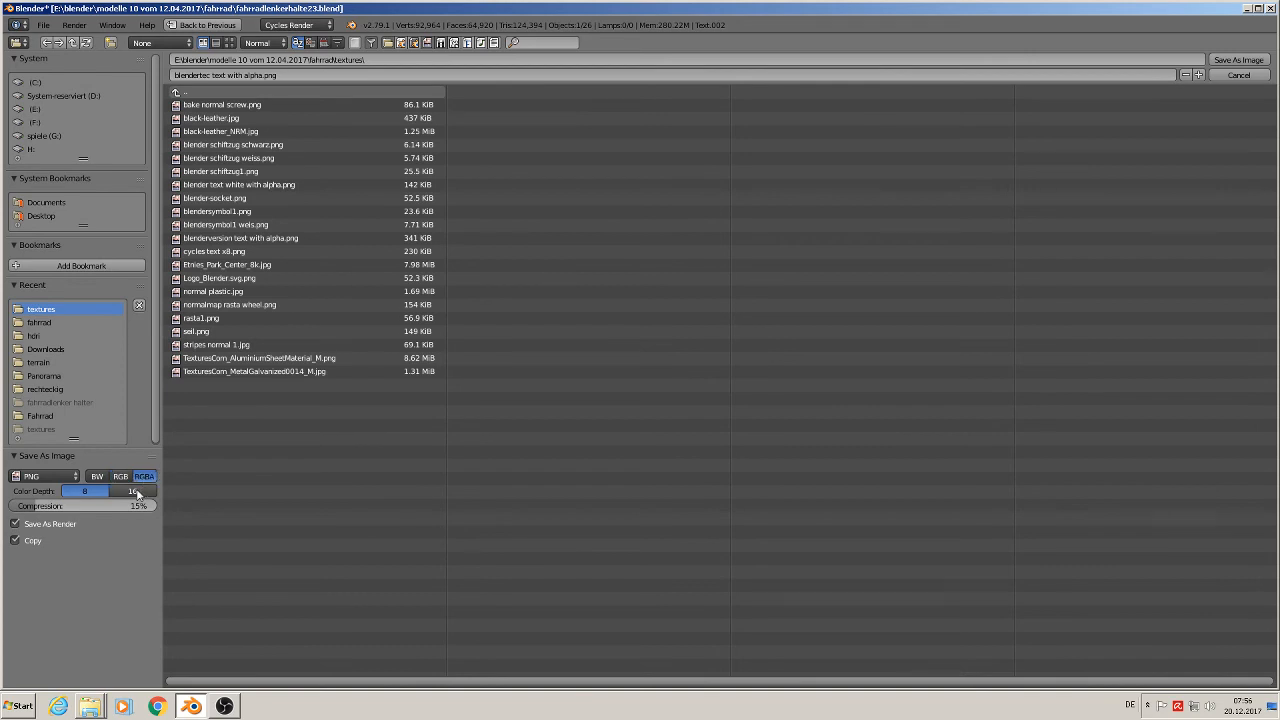
pyautogui.click(1238, 60)
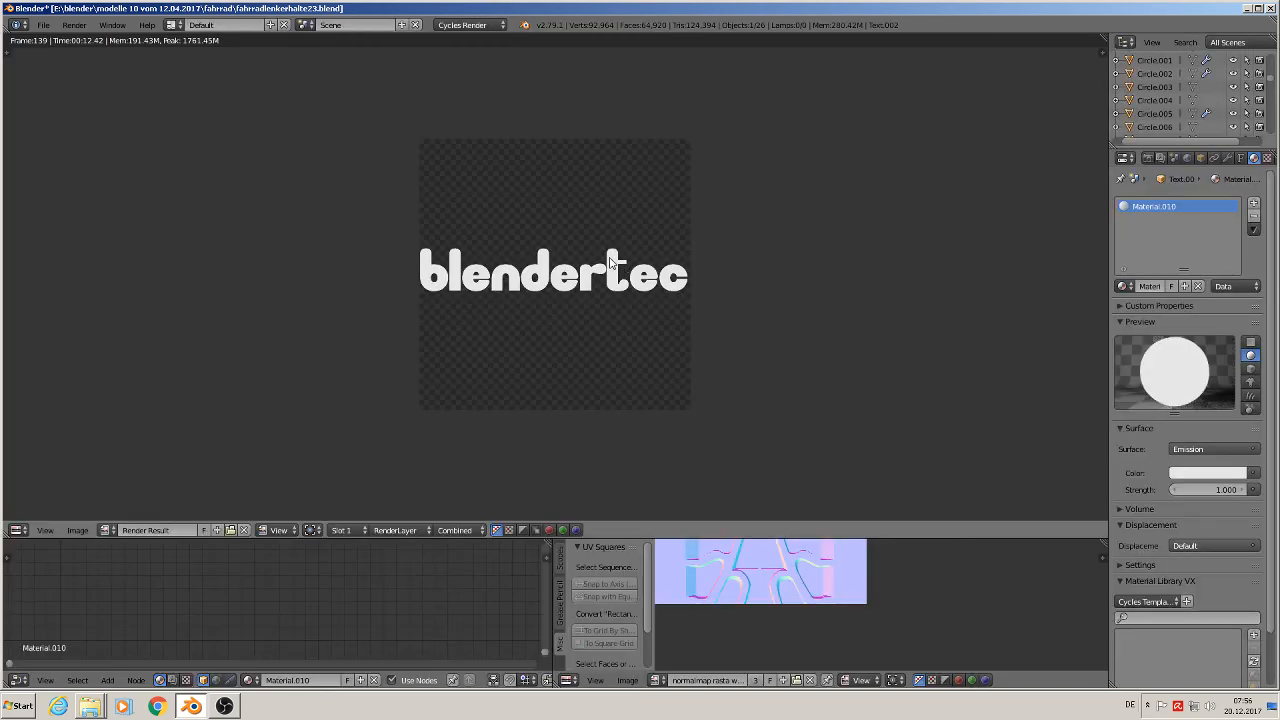
pyautogui.press('Escape')
# Move the camera so the Blender symbol and wordmark sit centred in its frame, with an orthographic scale of 0.494
pyautogui.rightClick(657, 190)
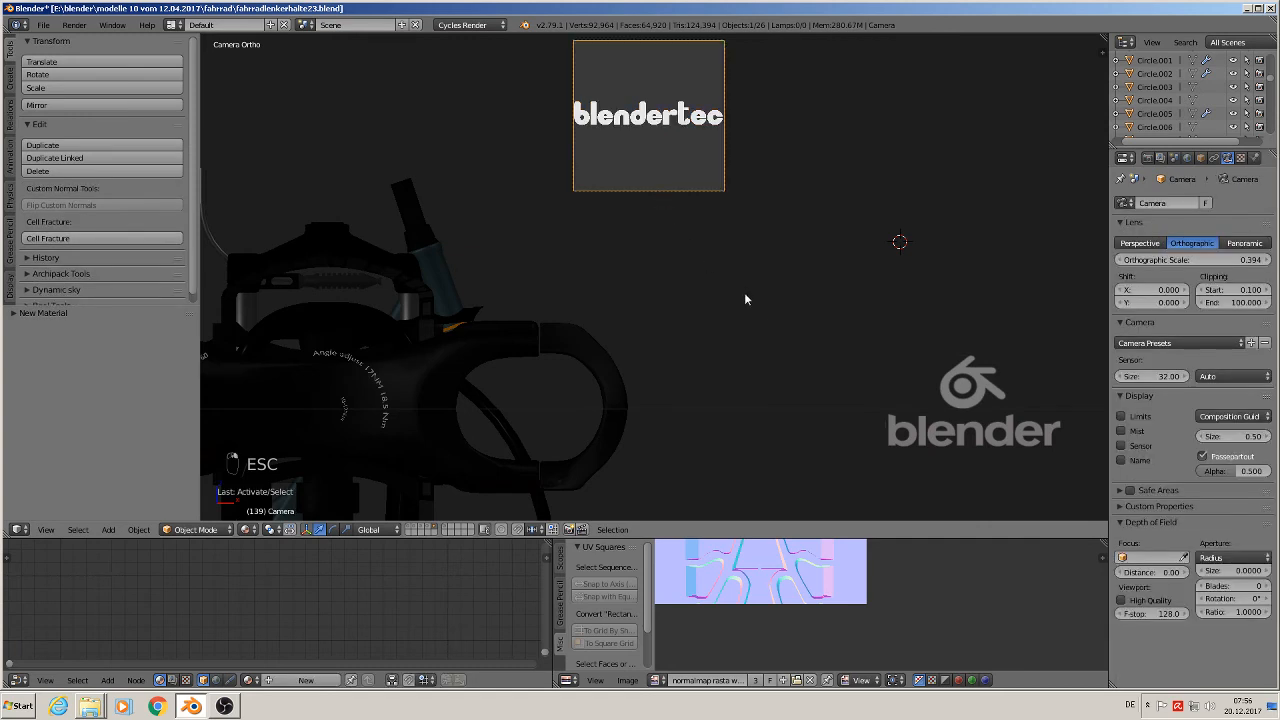
pyautogui.press('g')
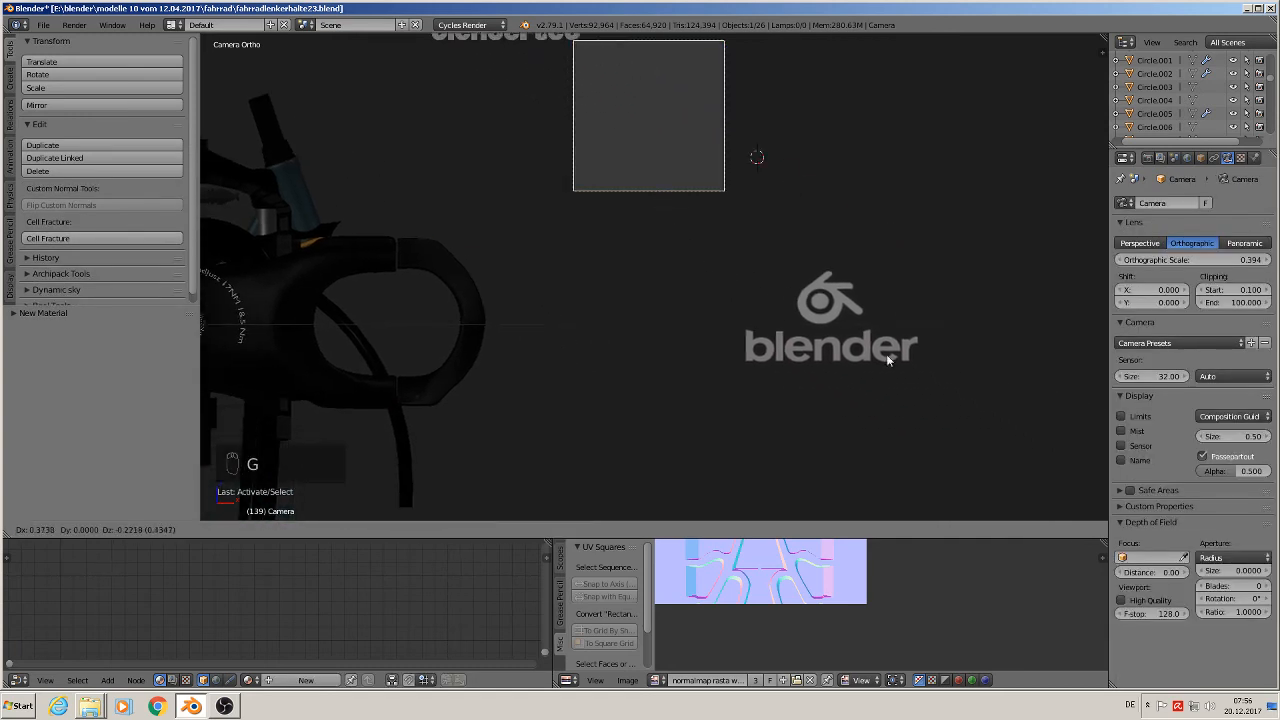
pyautogui.click(1044, 69)
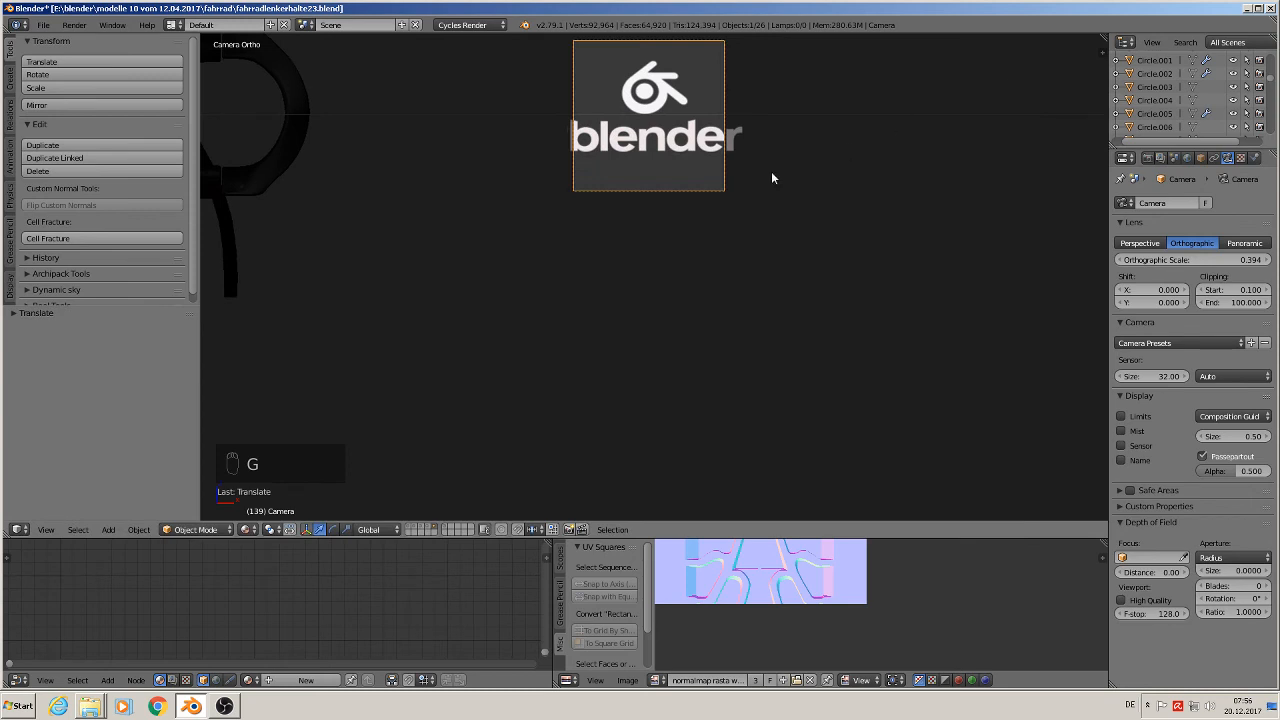
pyautogui.click(1268, 260)
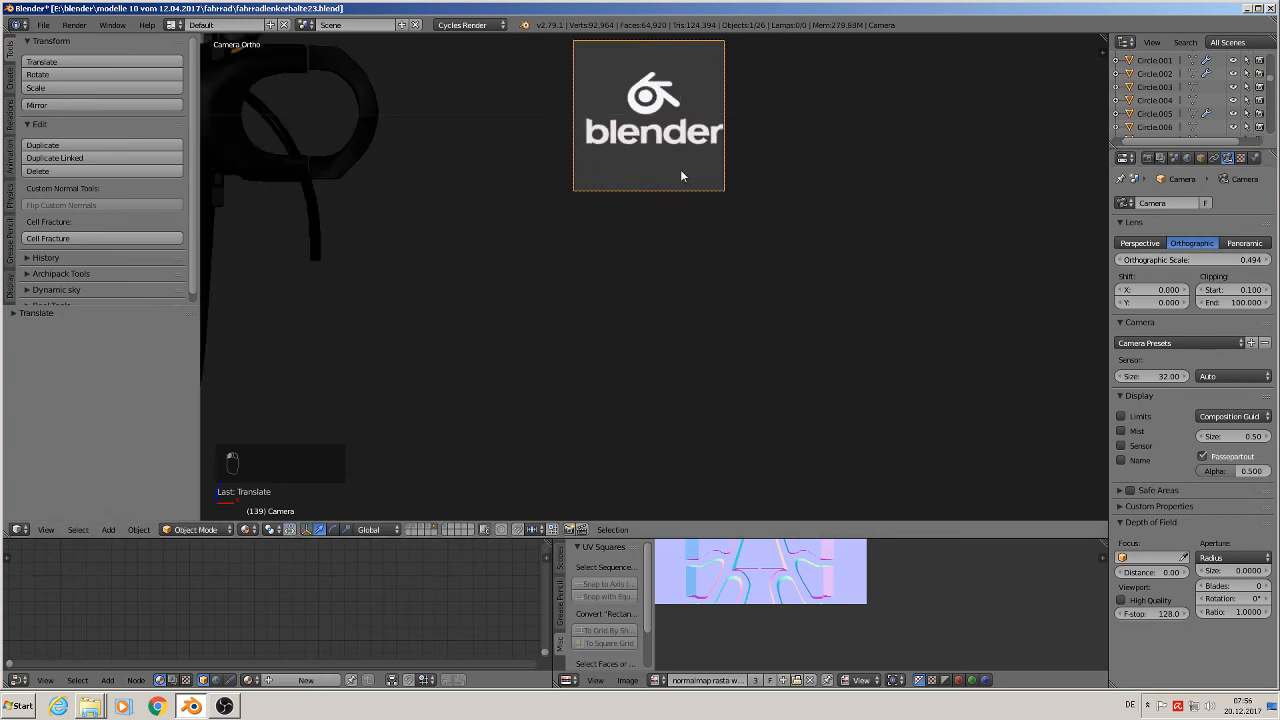
pyautogui.press('g')
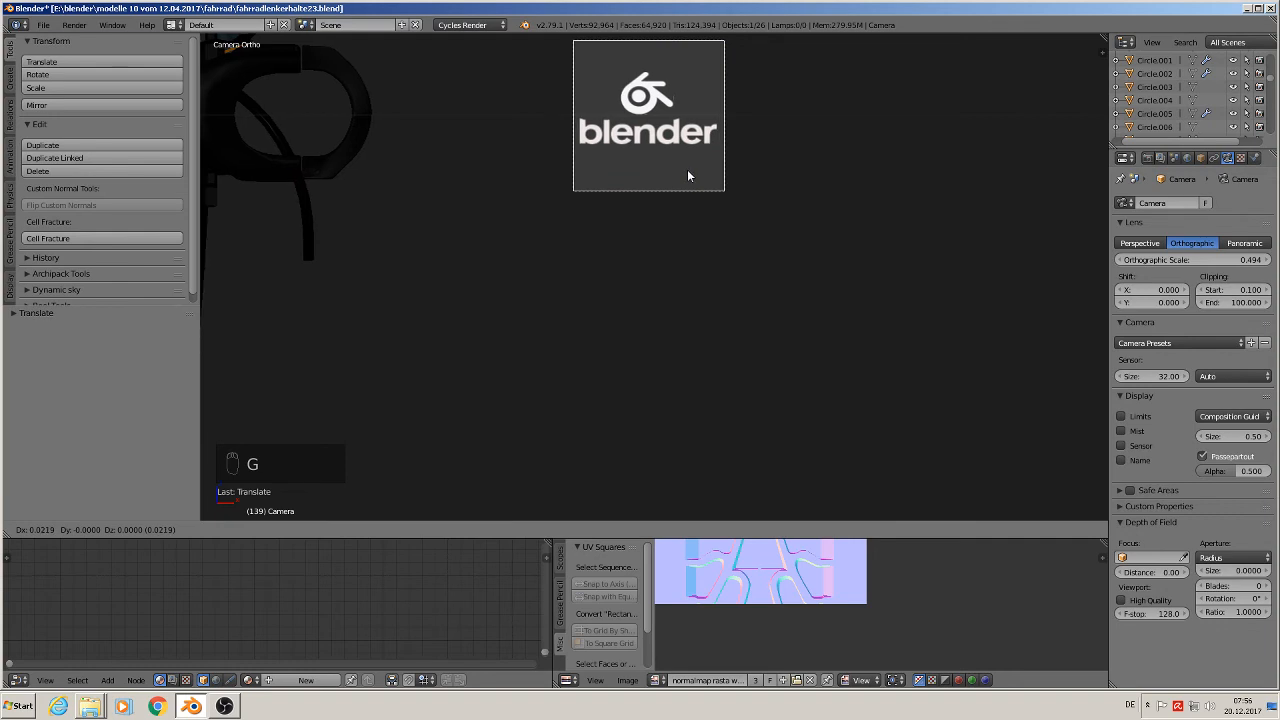
pyautogui.click(684, 172)
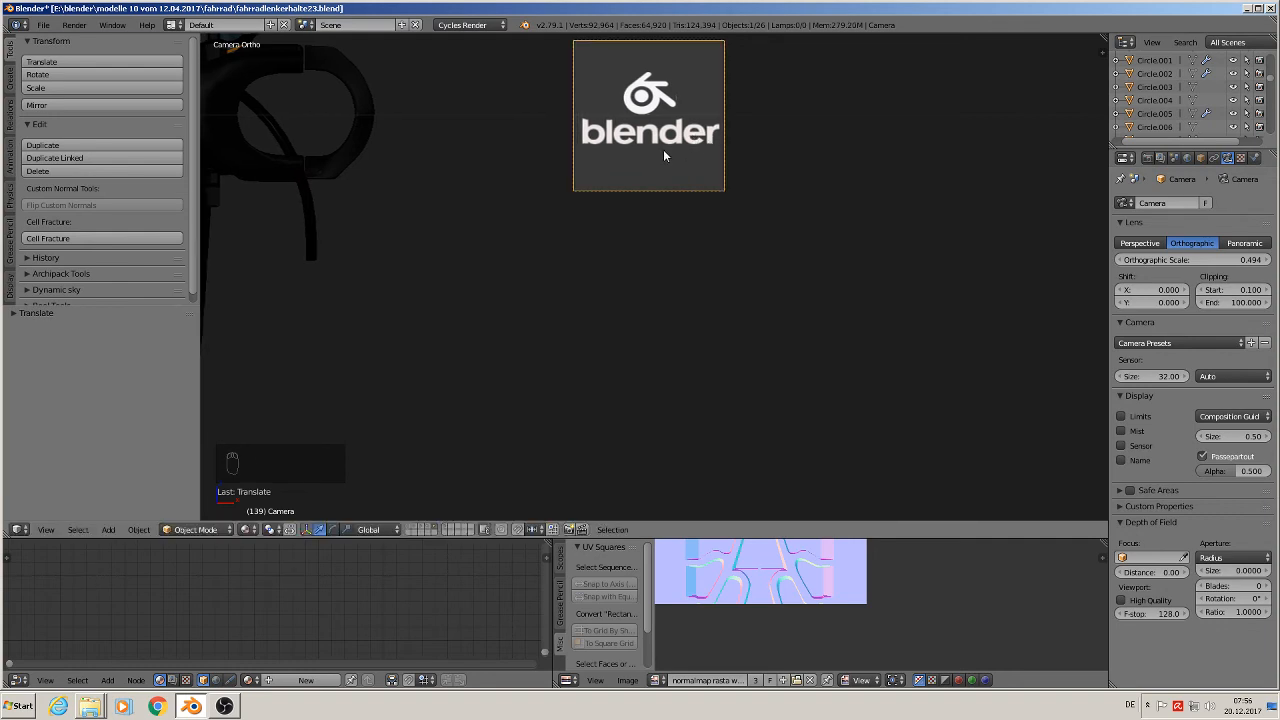
# Replace the Diffuse BSDF with Emission in the materials of the "blender" wordmark and the symbol above it, and render the image
pyautogui.rightClick(663, 149)
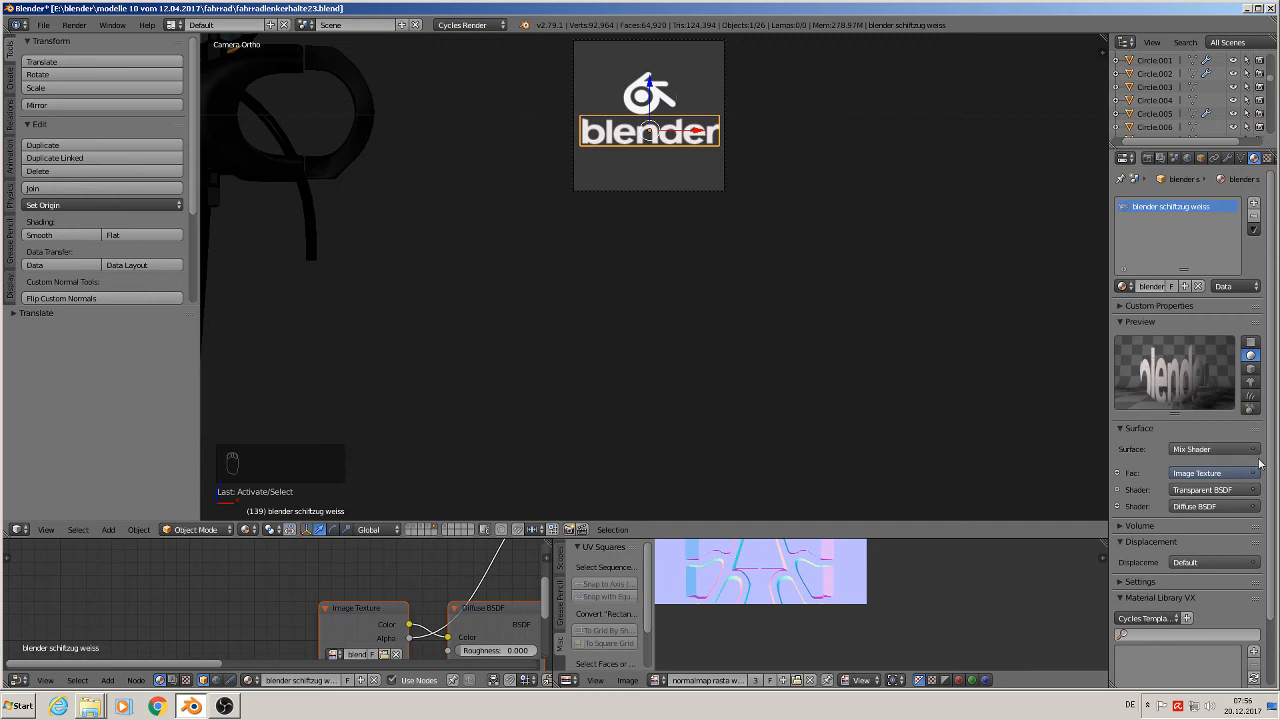
pyautogui.click(1192, 508)
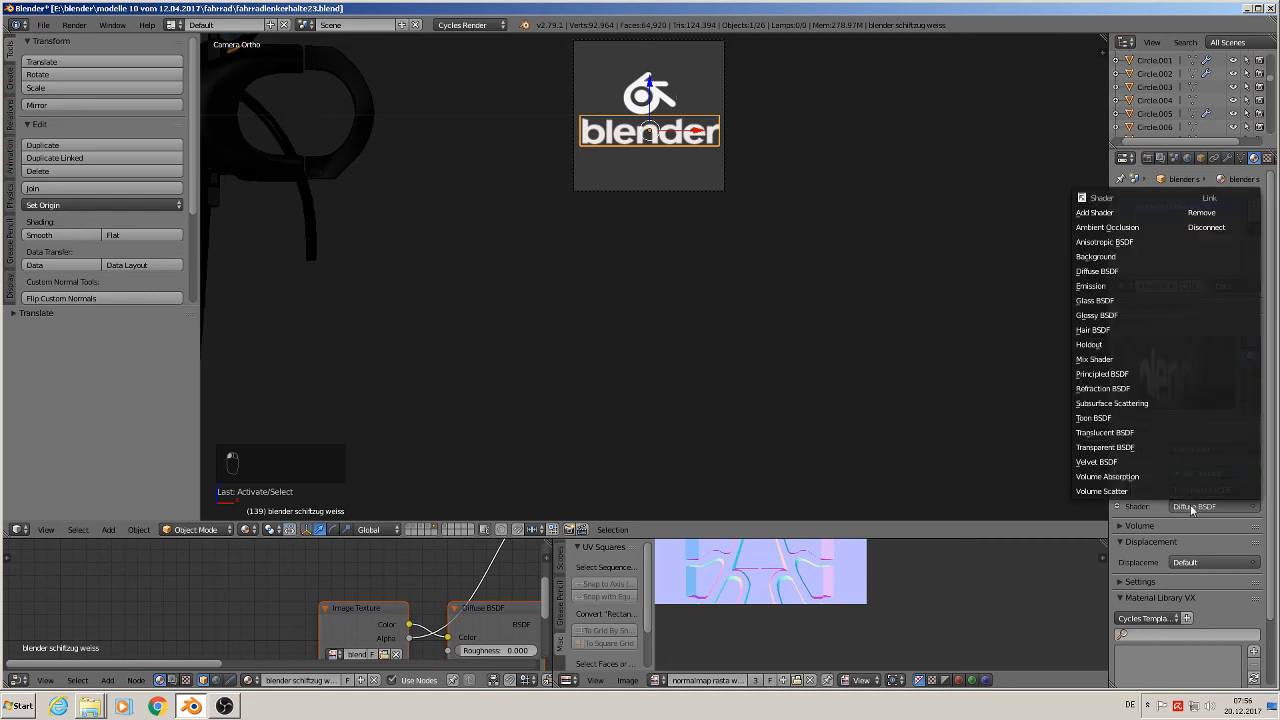
pyautogui.click(1143, 285)
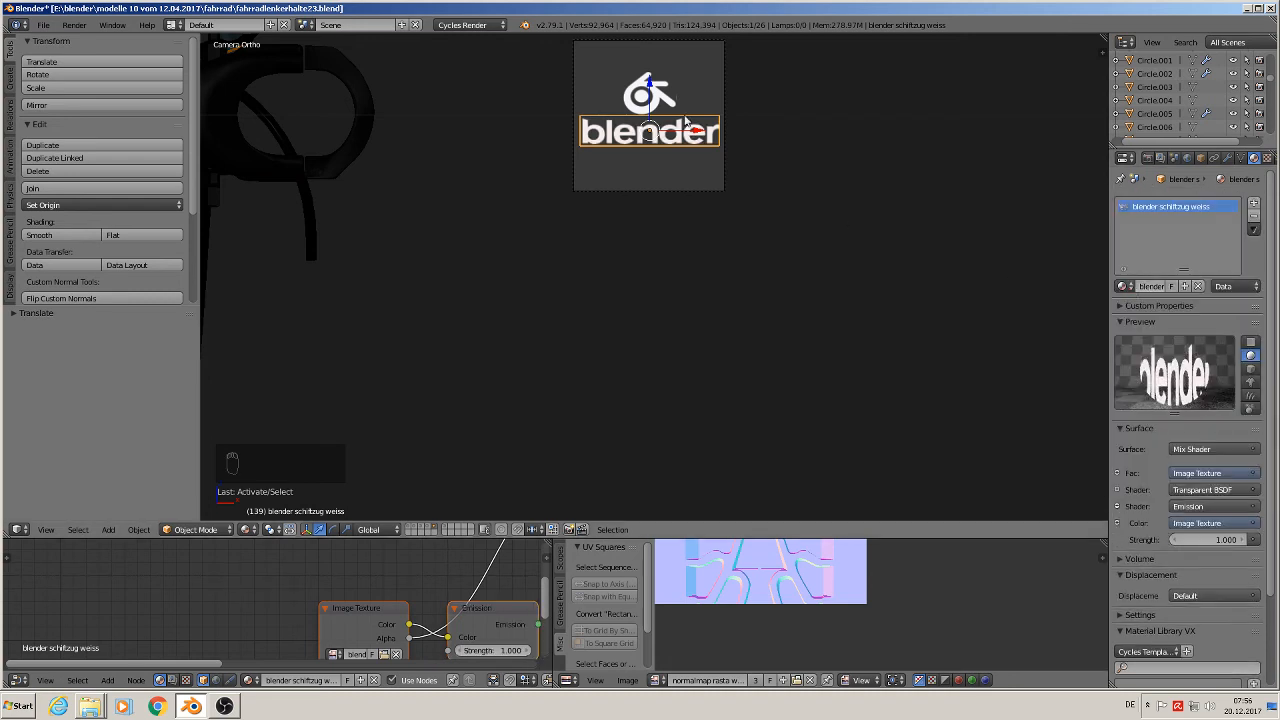
pyautogui.rightClick(655, 90)
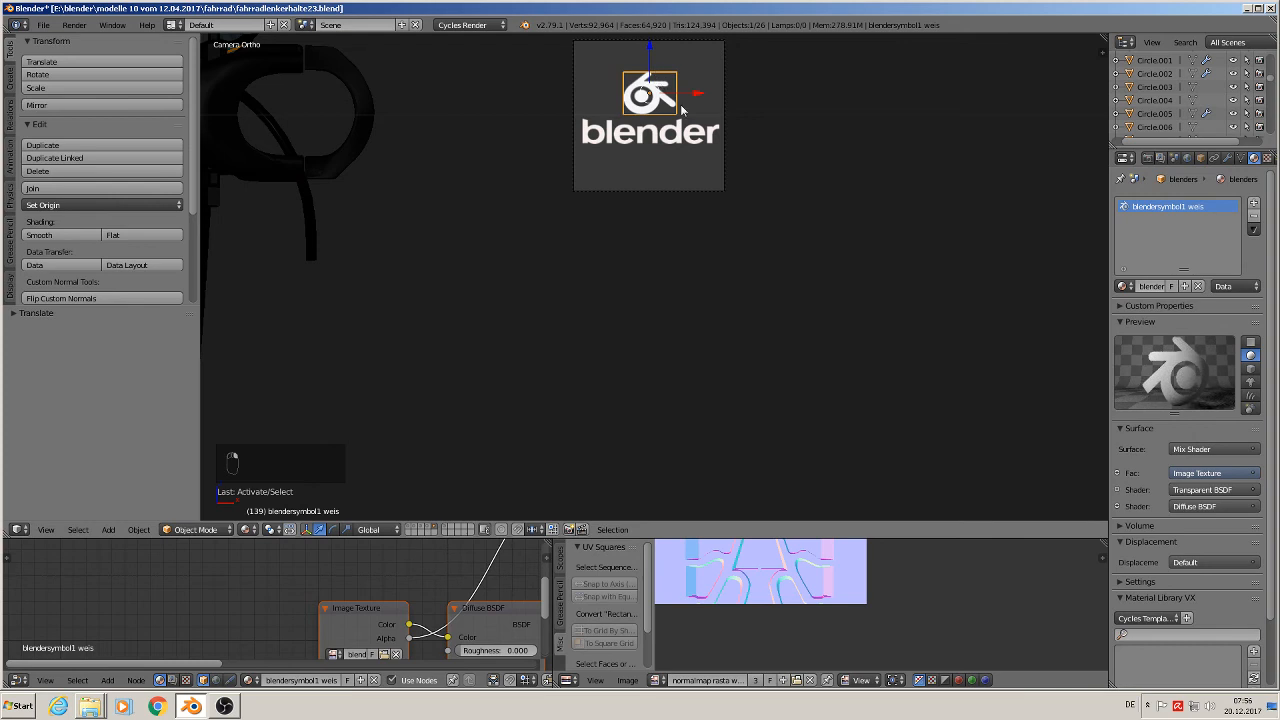
pyautogui.click(1195, 510)
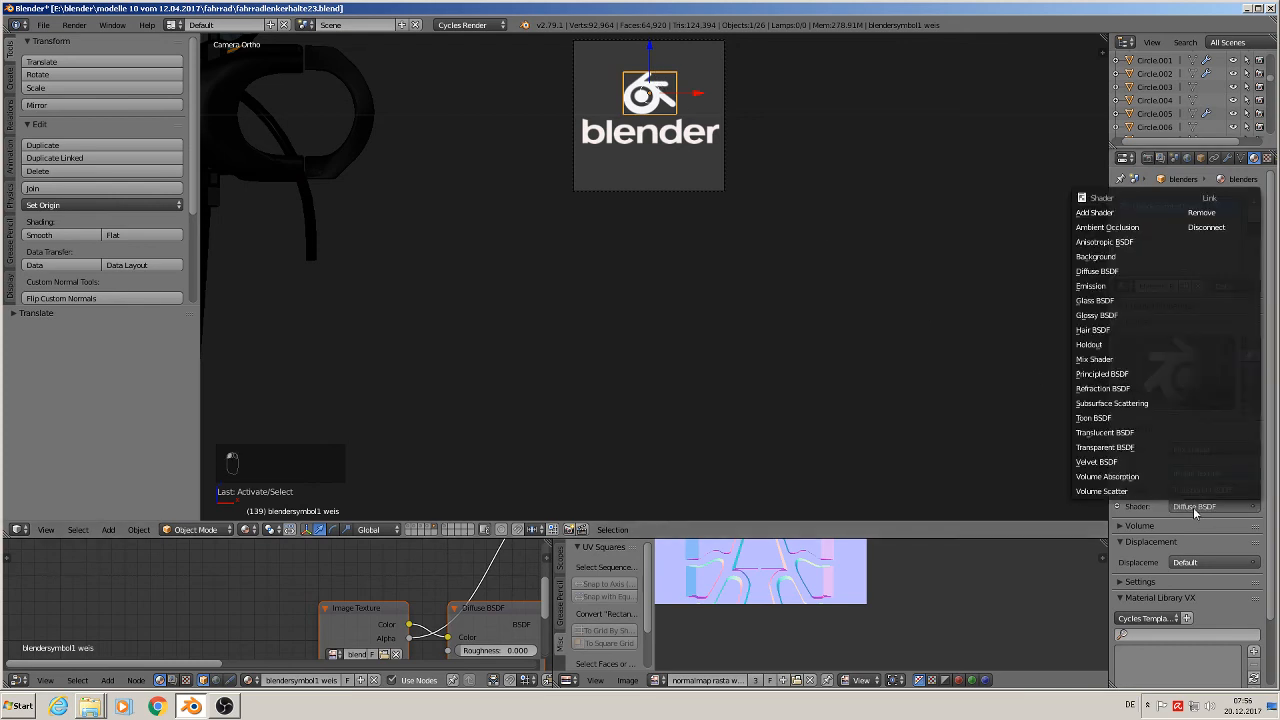
pyautogui.click(1148, 286)
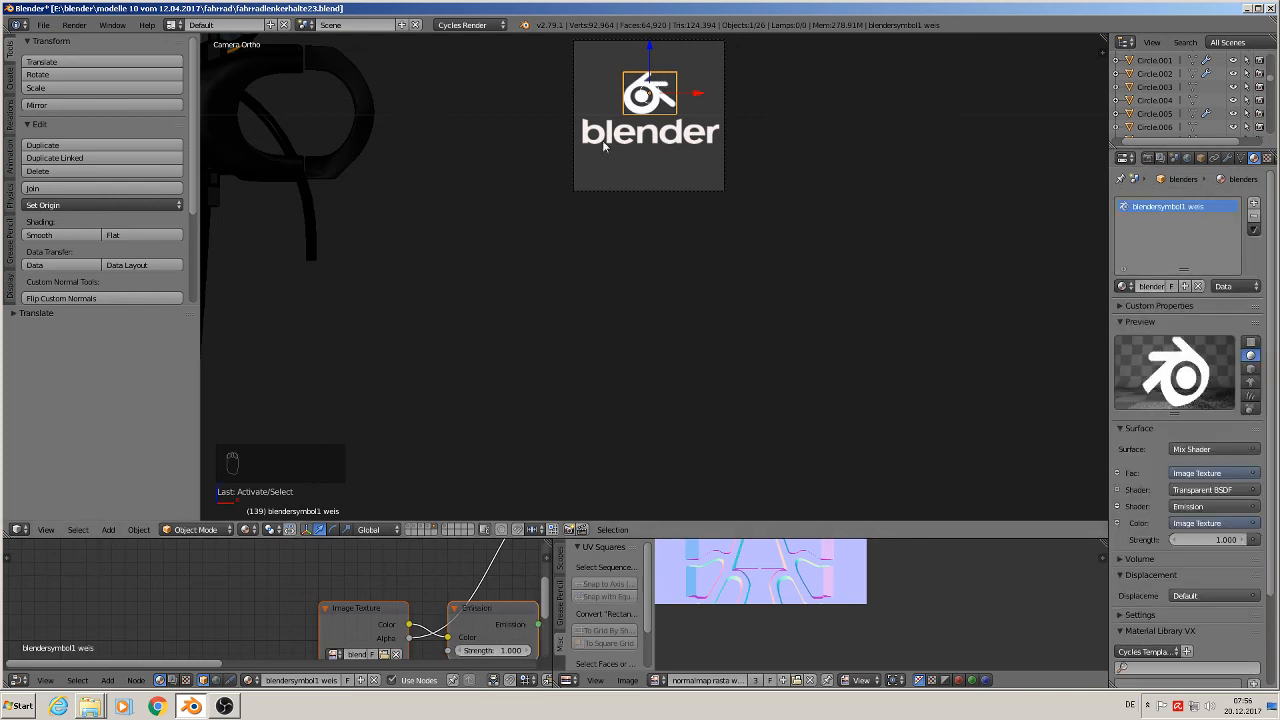
pyautogui.press('F12')
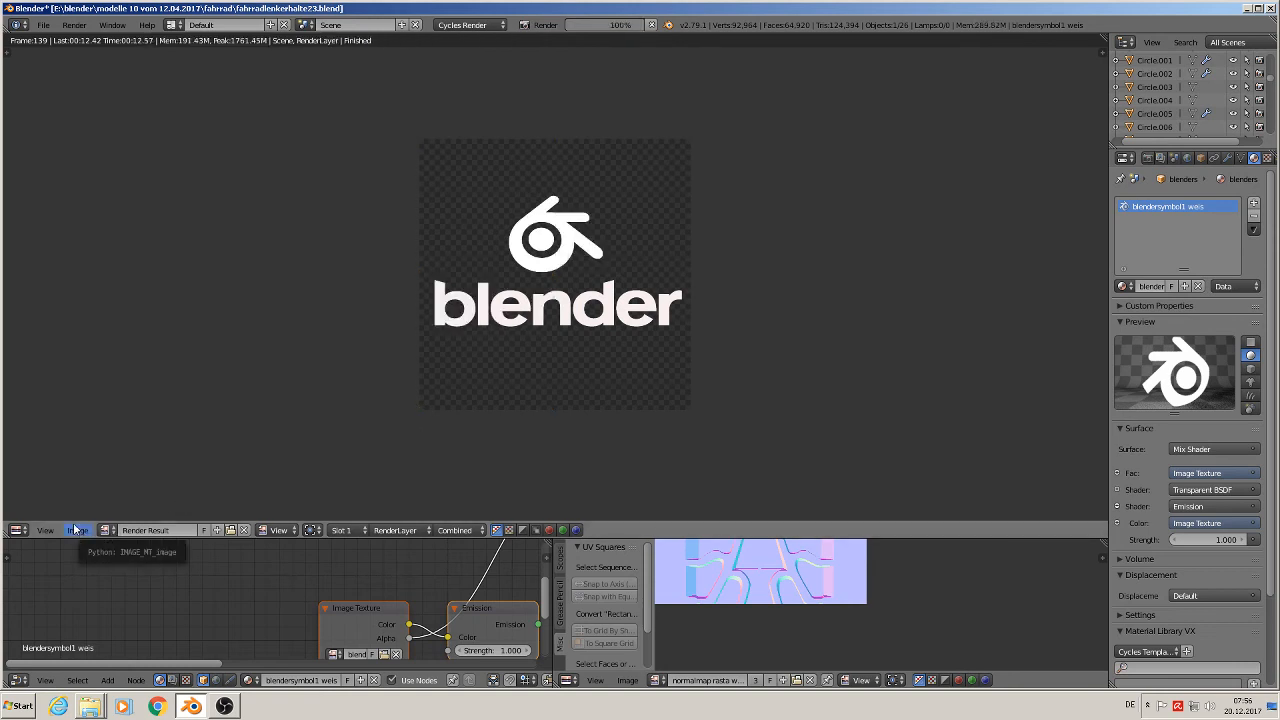
# Start saving the Blender logo render as an image and name the file "blender + symbol white text with alpha"
pyautogui.click(78, 531)
pyautogui.click(140, 448)
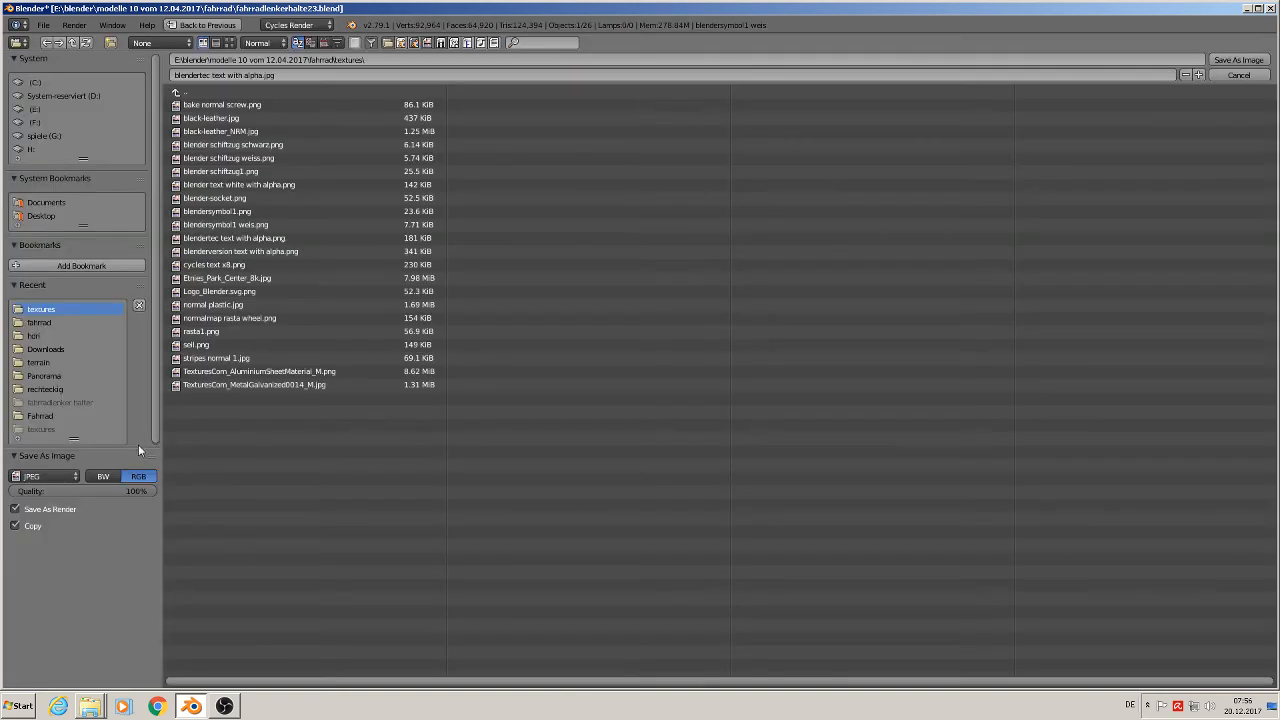
pyautogui.click(213, 76)
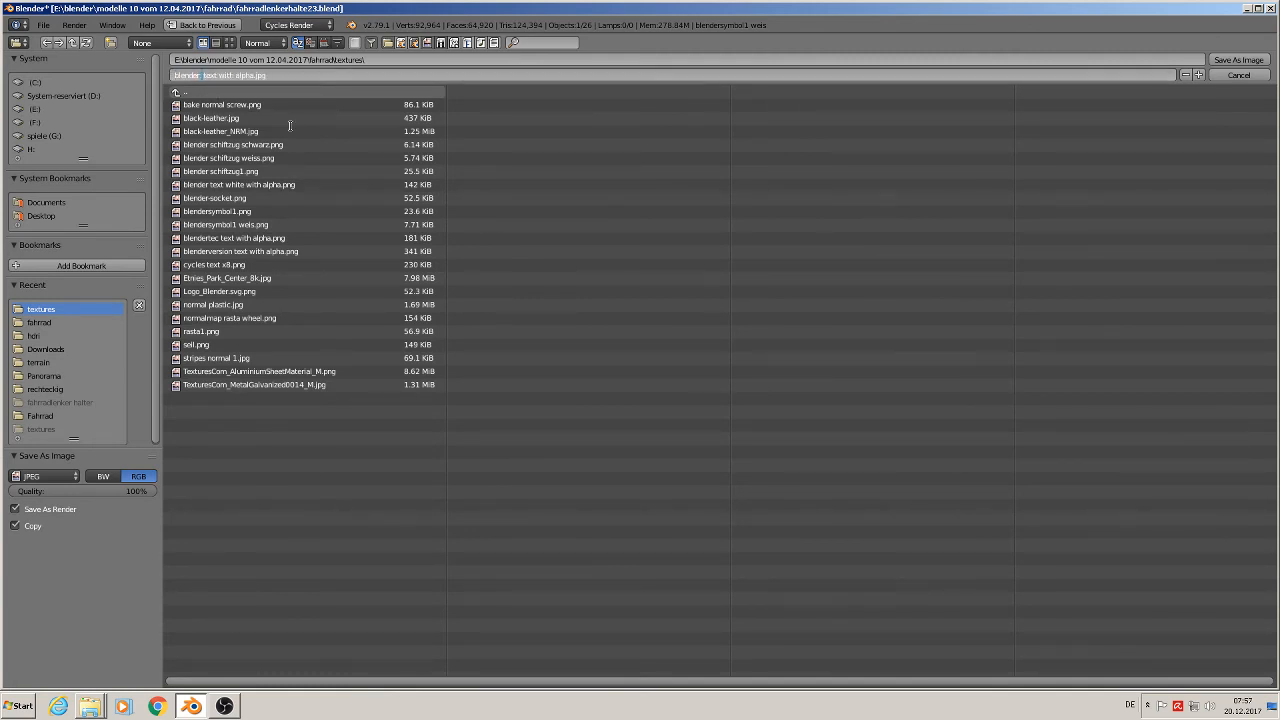
pyautogui.write('+ s')
pyautogui.write('m')
pyautogui.write('mbol')
pyautogui.write(' white')
# Save the Blender logo image as a PNG with RGBA channels and 16-bit color depth, and close the render result
pyautogui.click(45, 476)
pyautogui.click(45, 476)
pyautogui.click(36, 401)
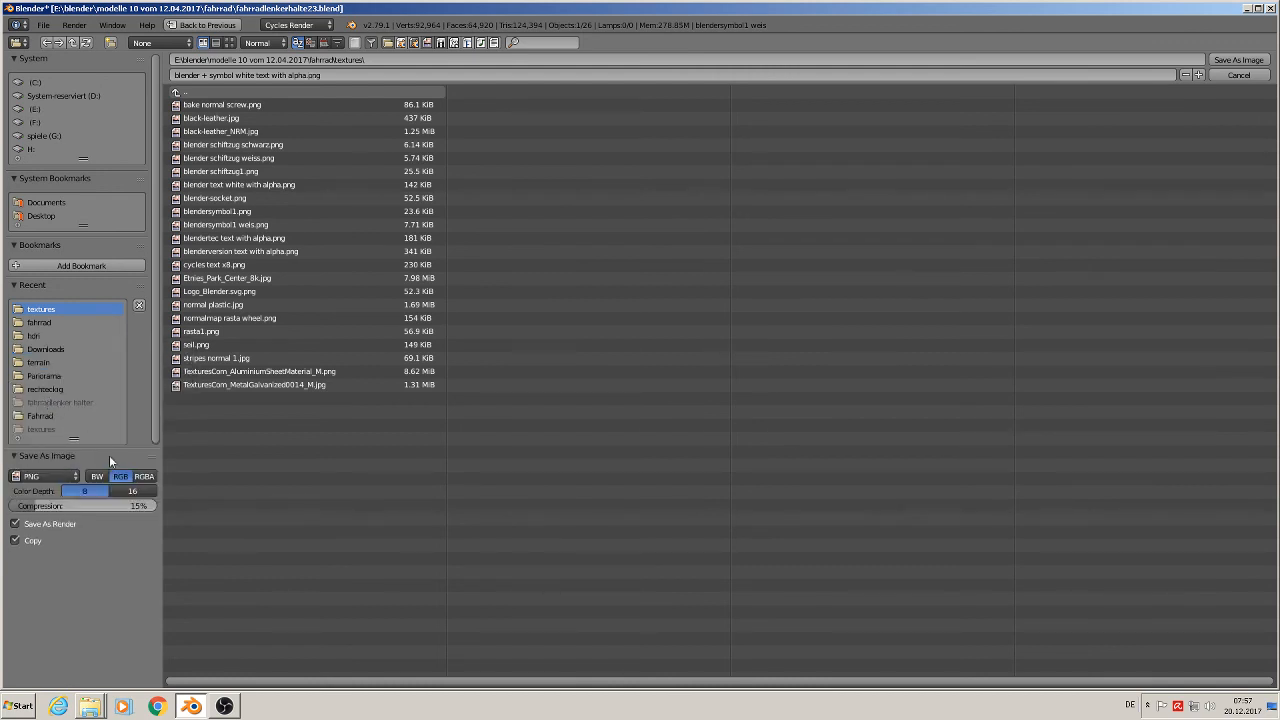
pyautogui.click(144, 476)
pyautogui.click(134, 493)
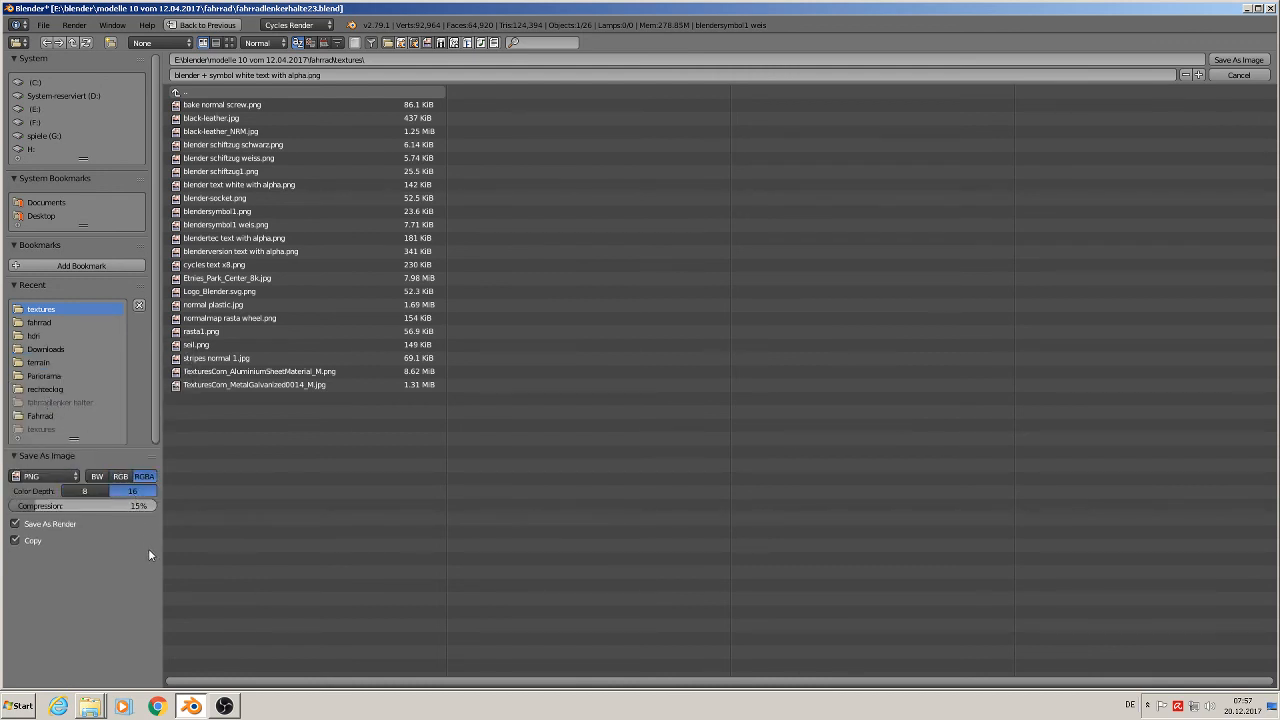
pyautogui.click(1260, 62)
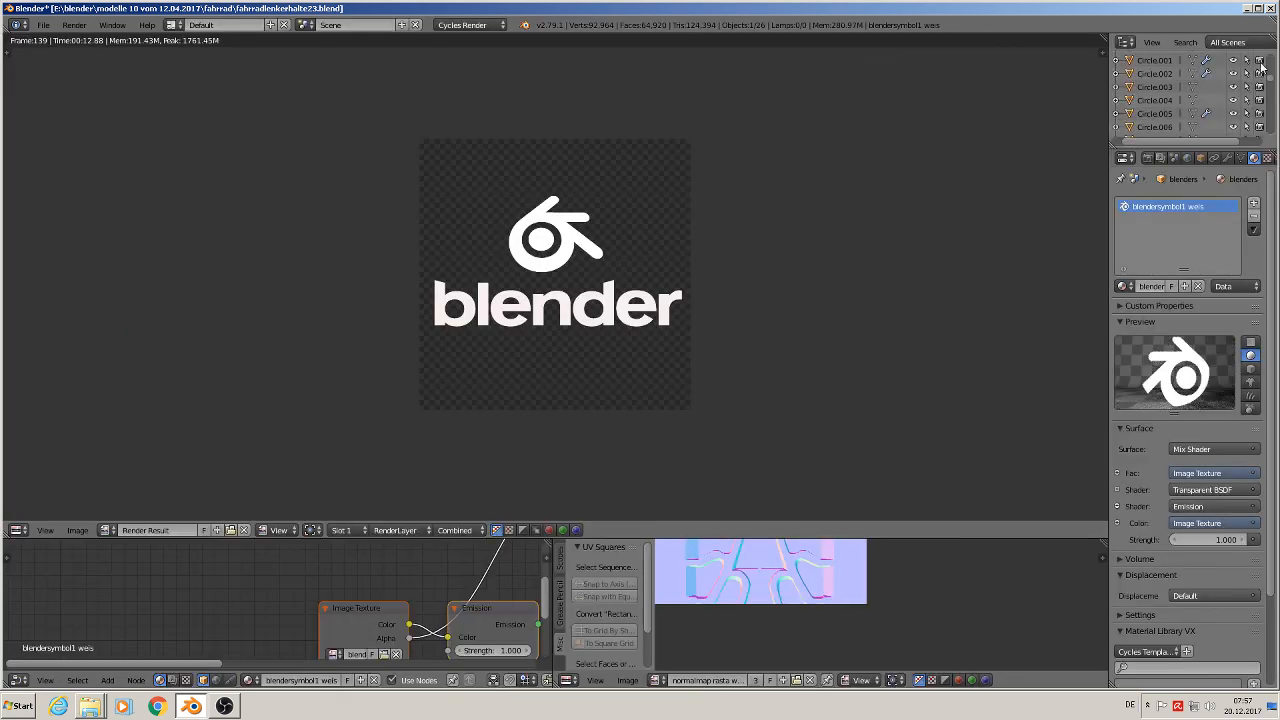
pyautogui.press('Escape')
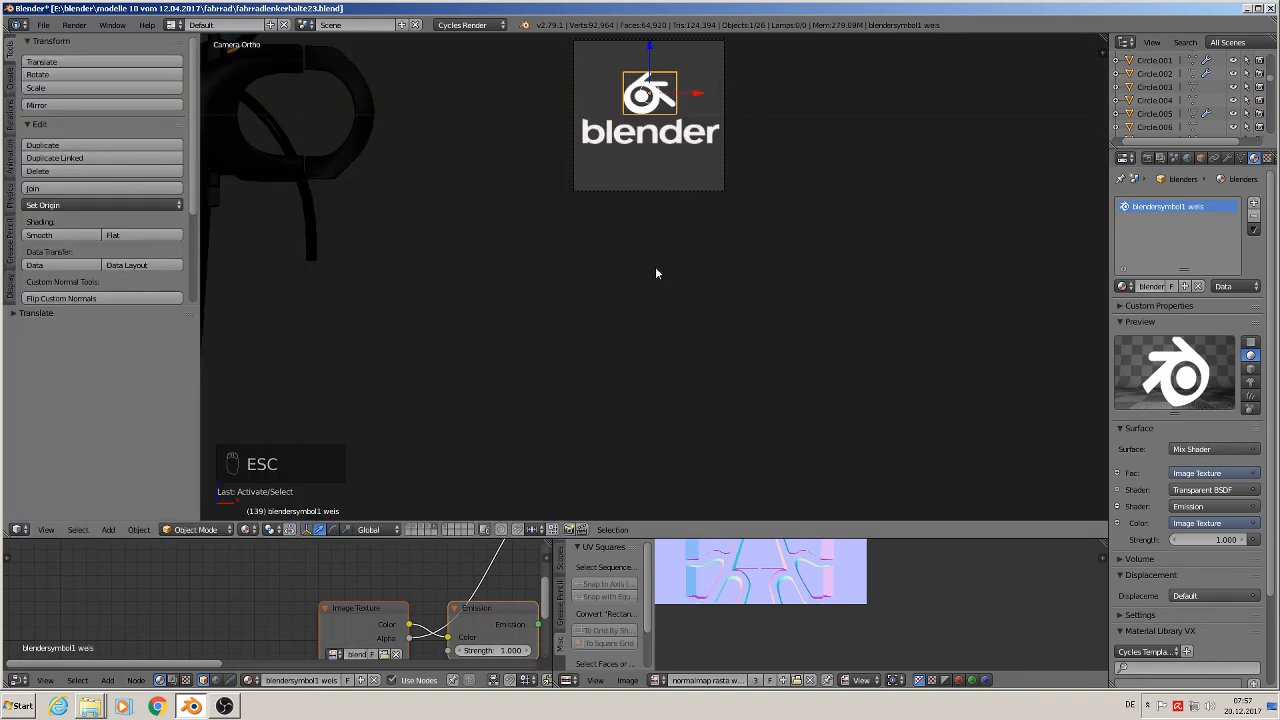
# Move the camera from the lettering layer to layer 1 and show the bicycle's layer in front view
pyautogui.press('KP_0')
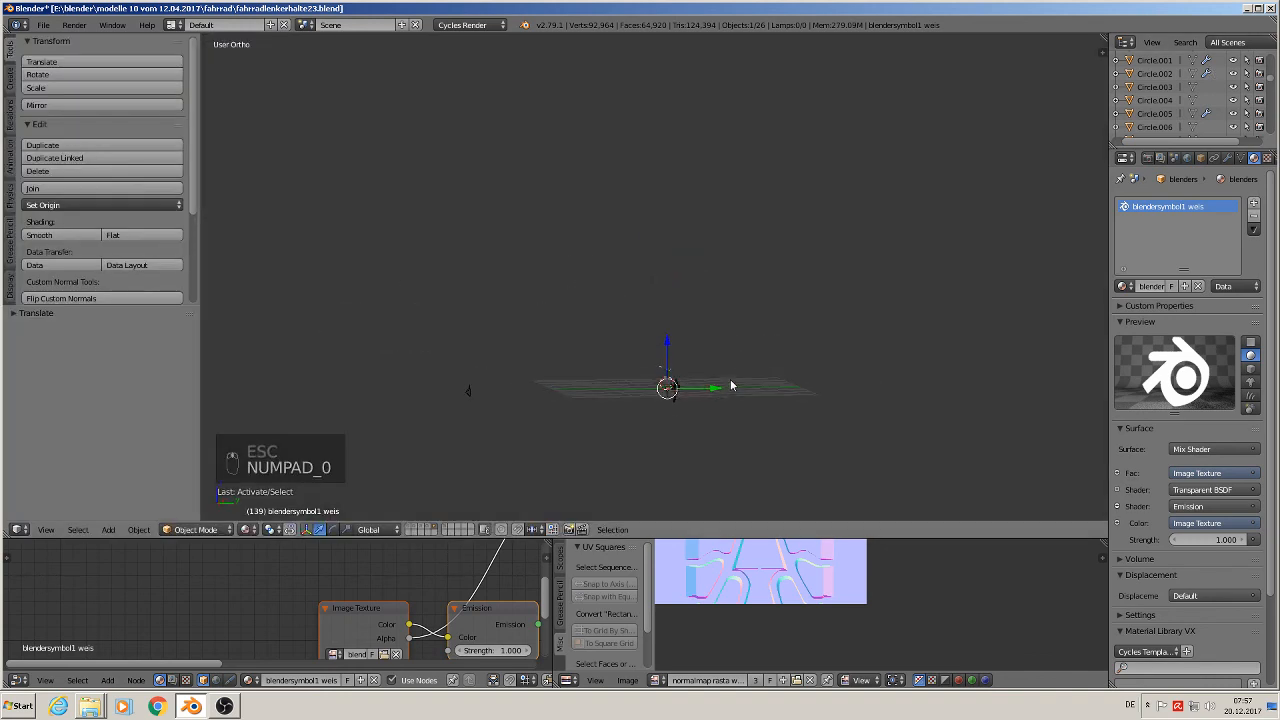
pyautogui.press('KP_1')
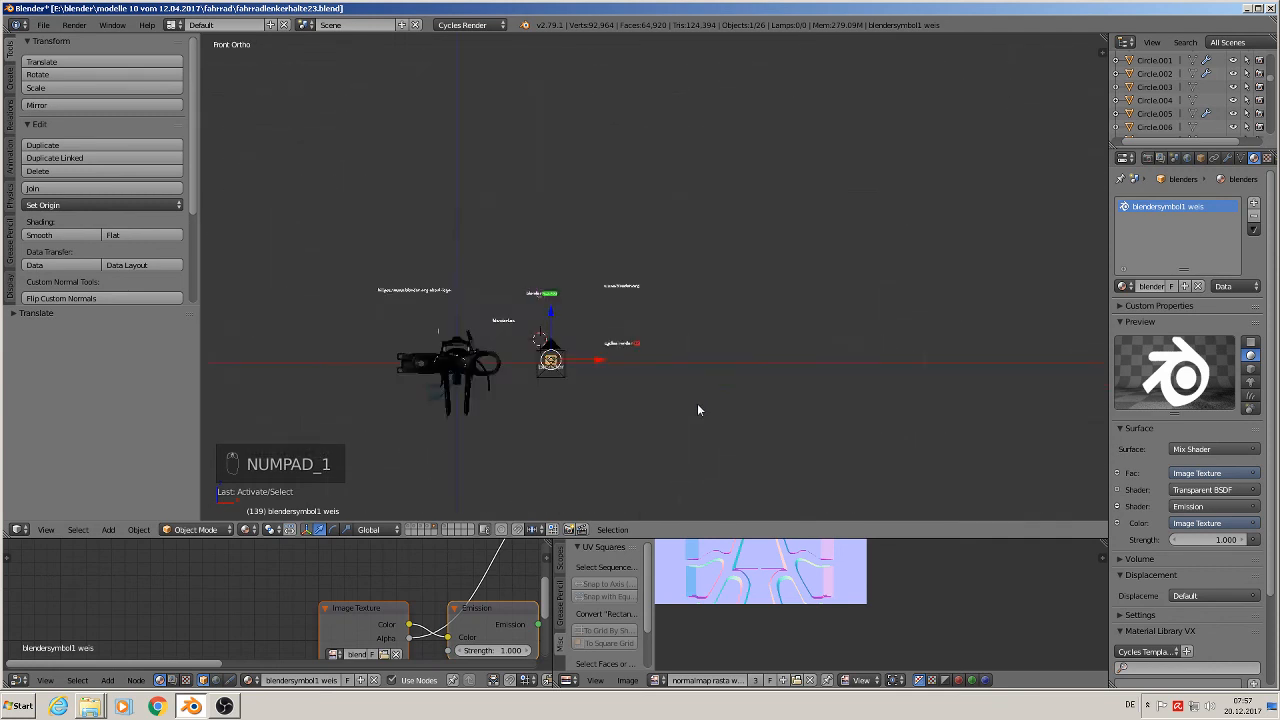
pyautogui.scroll(5, 634, 406)
pyautogui.keyDown('shift'); pyautogui.moveTo(537, 330); pyautogui.dragTo(810, 364, button='middle'); pyautogui.keyUp('shift')
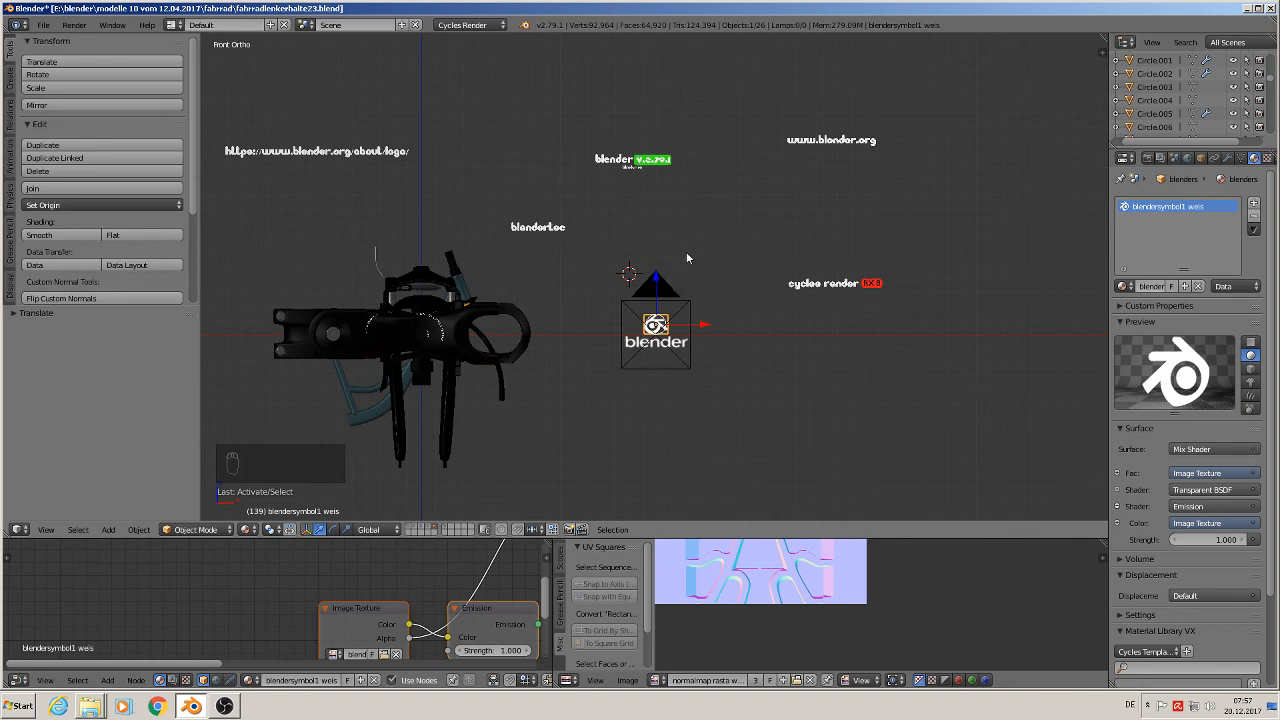
pyautogui.scroll(2, 702, 346)
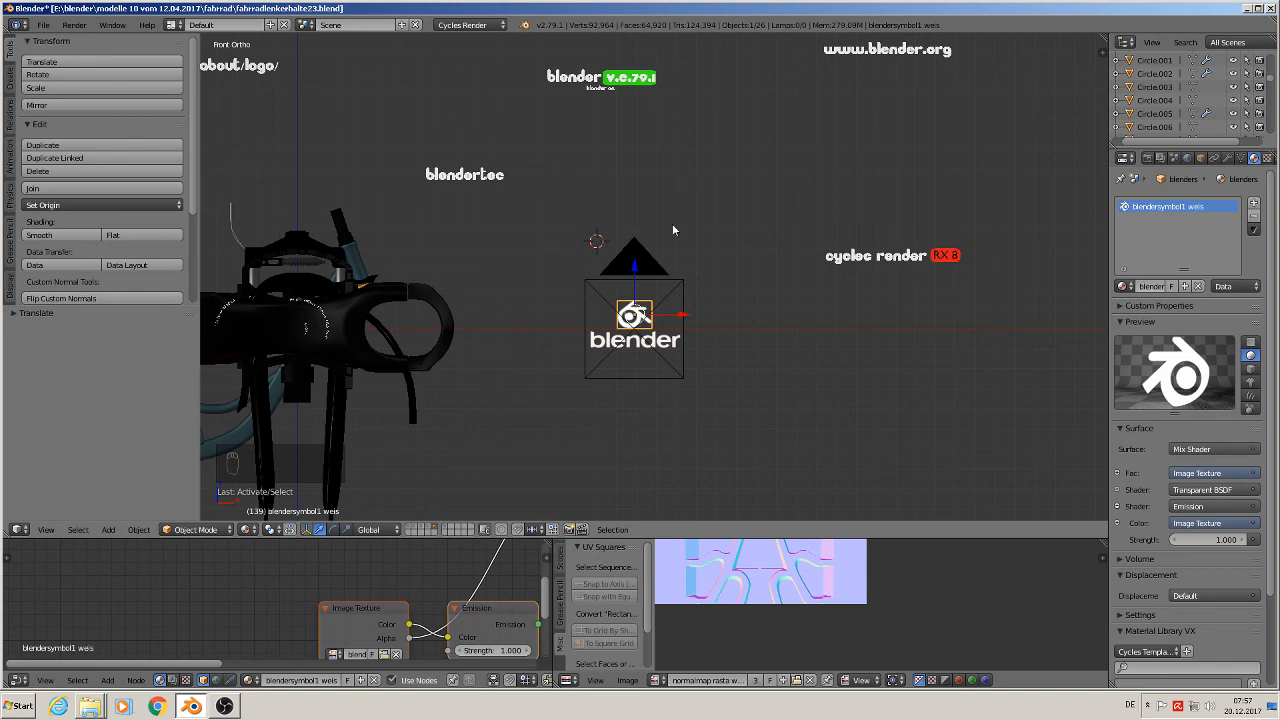
pyautogui.rightClick(637, 260)
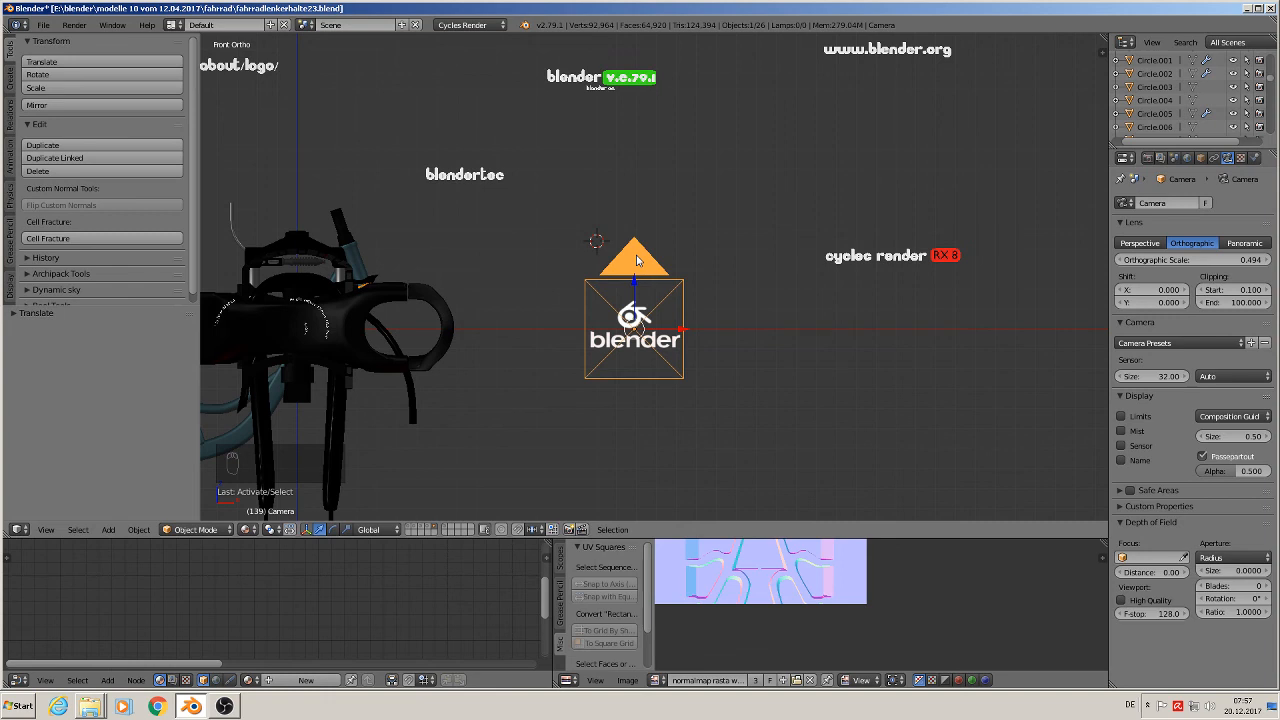
pyautogui.press('m')
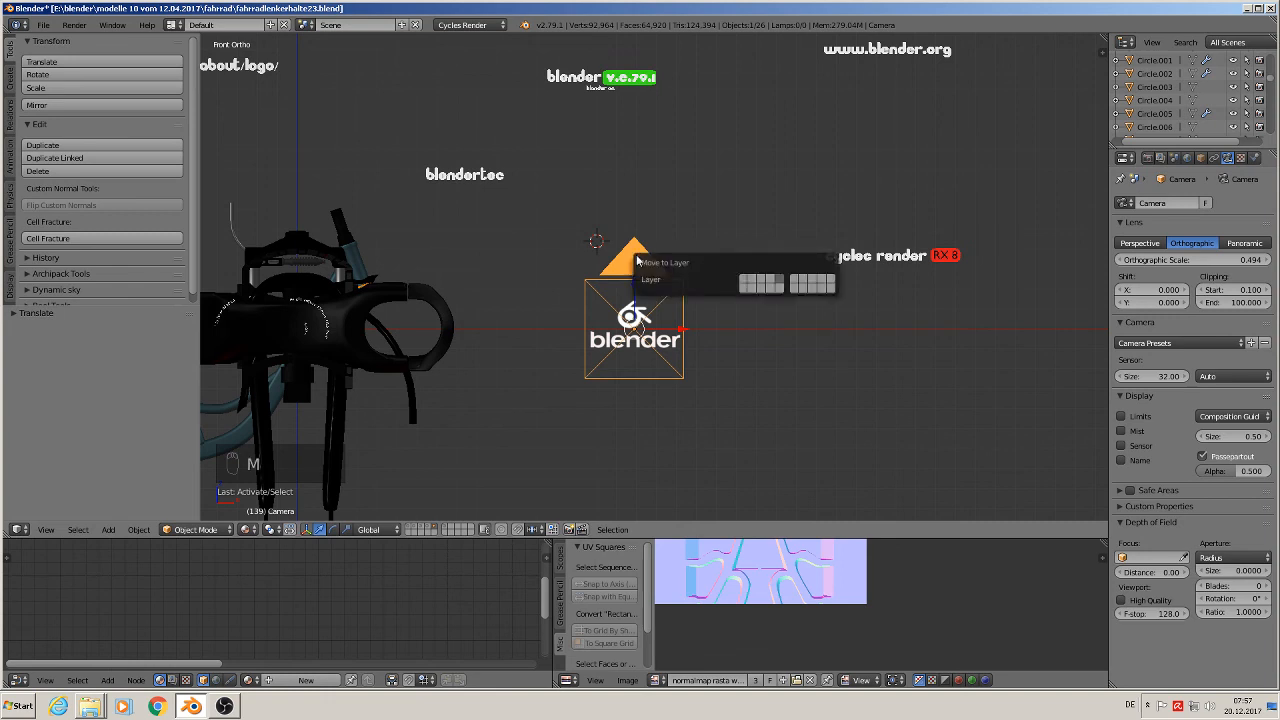
pyautogui.click(745, 283)
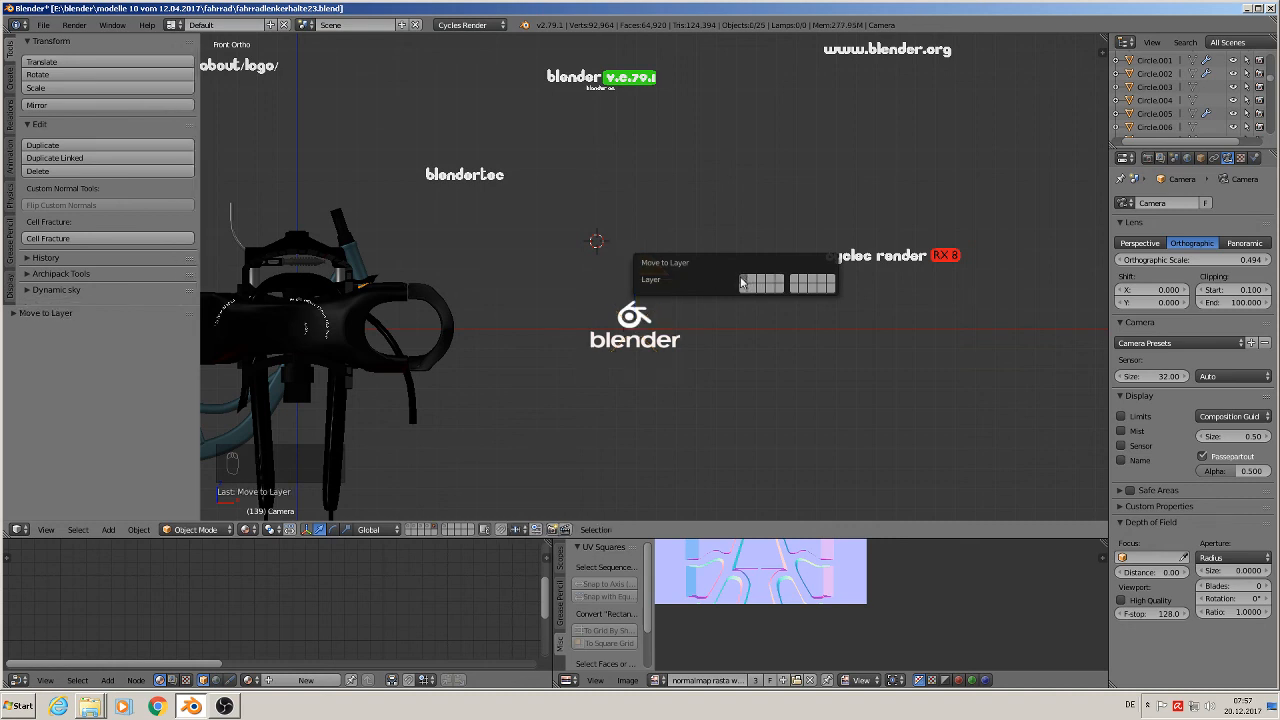
pyautogui.click(410, 528)
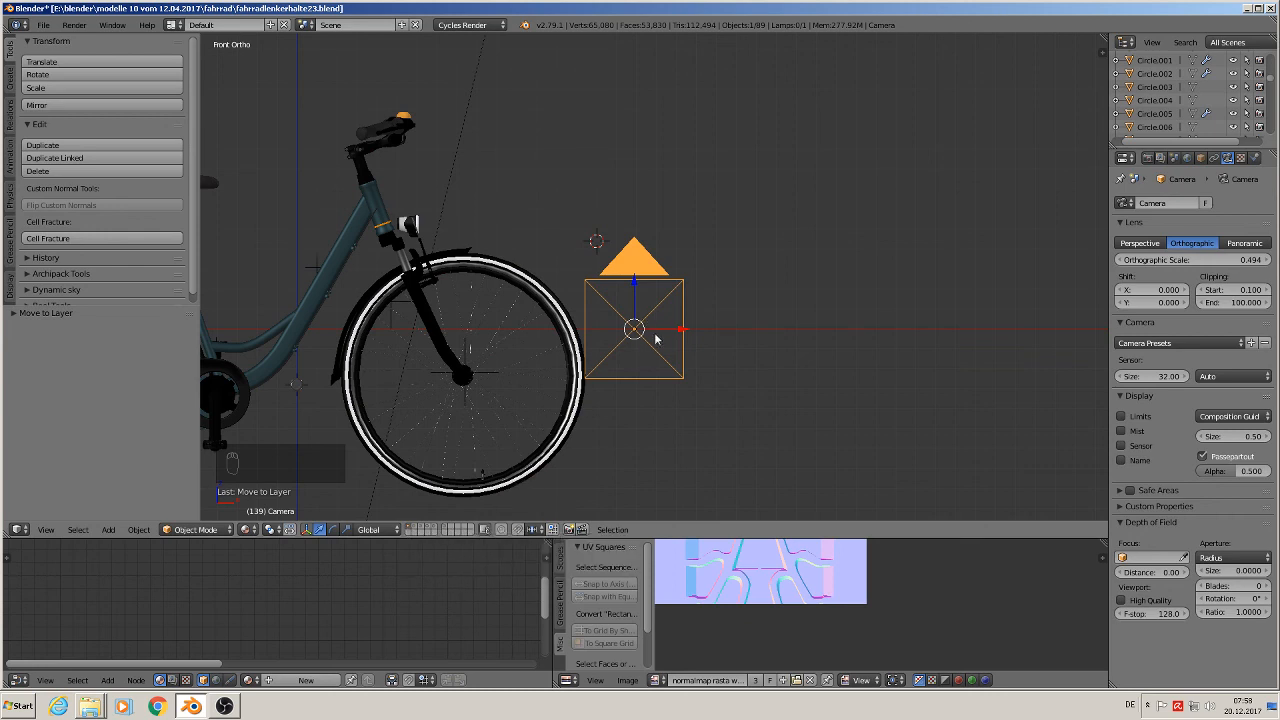
# Examine the lettering on the reference photo's frame, fork, rim and tyre, and compare its placement with the bicycle model
pyautogui.scroll(-3, 640, 286)
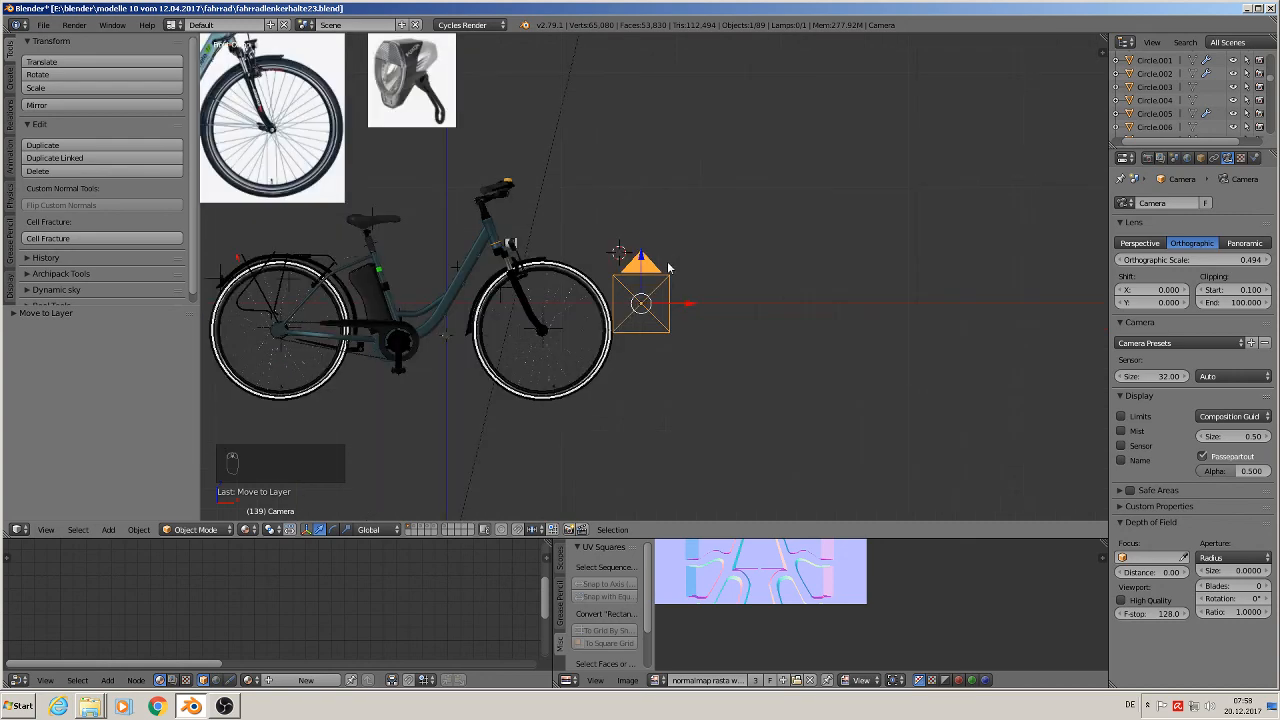
pyautogui.scroll(3, 598, 268)
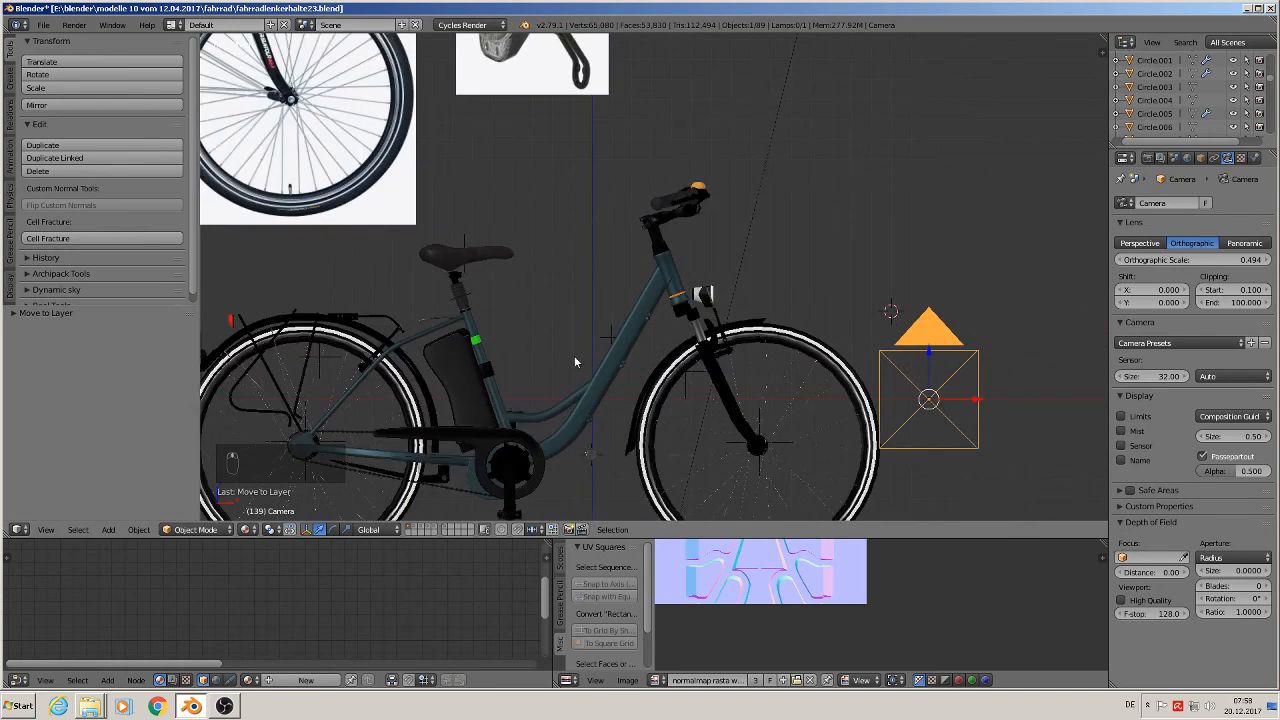
pyautogui.keyDown('shift'); pyautogui.moveTo(575, 362); pyautogui.dragTo(740, 313, button='middle'); pyautogui.keyUp('shift')
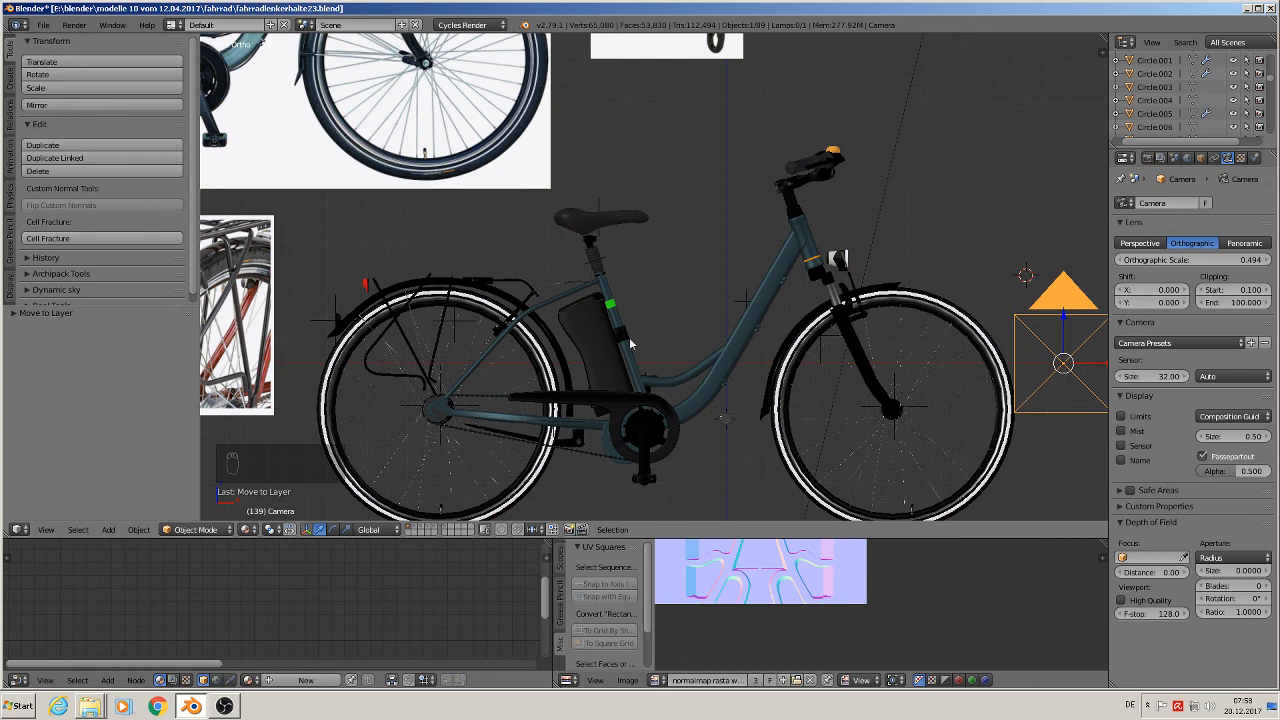
pyautogui.keyDown('shift'); pyautogui.moveTo(630, 344); pyautogui.dragTo(694, 452, button='middle'); pyautogui.keyUp('shift')
pyautogui.scroll(-1, 744, 274)
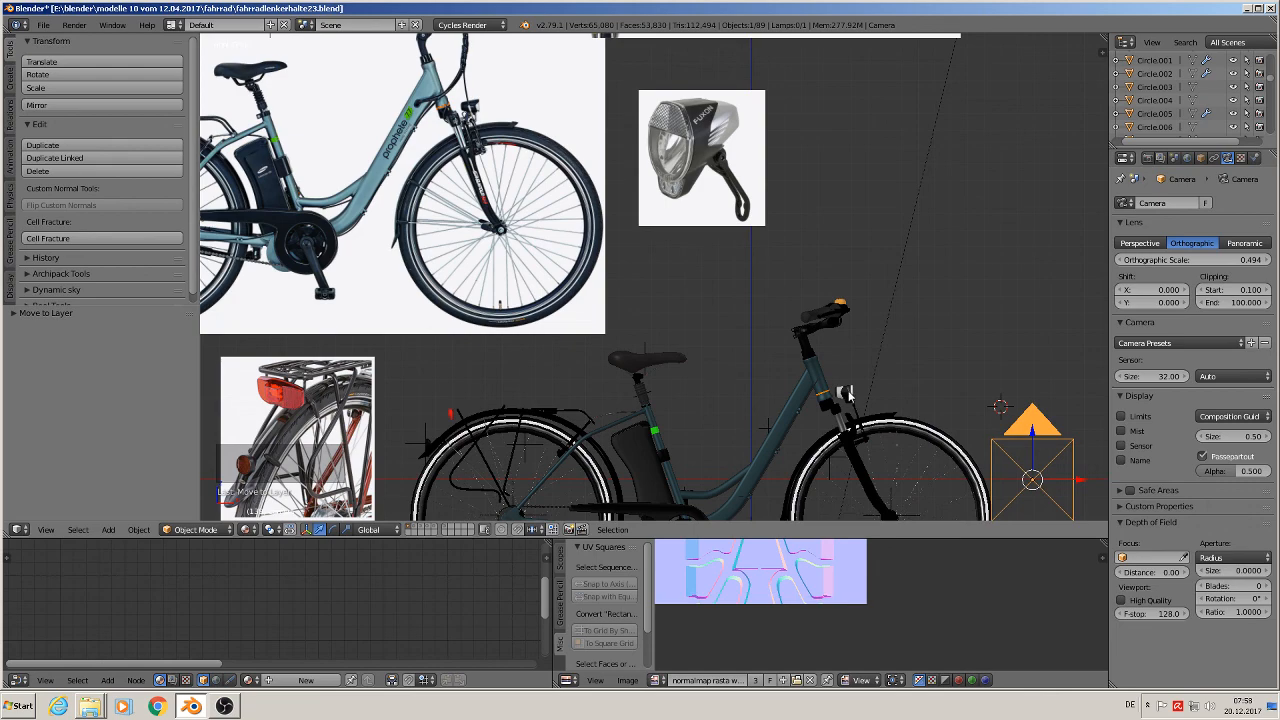
pyautogui.keyDown('shift'); pyautogui.moveTo(578, 188); pyautogui.dragTo(820, 240, button='middle'); pyautogui.keyUp('shift')
pyautogui.scroll(3, 820, 240)
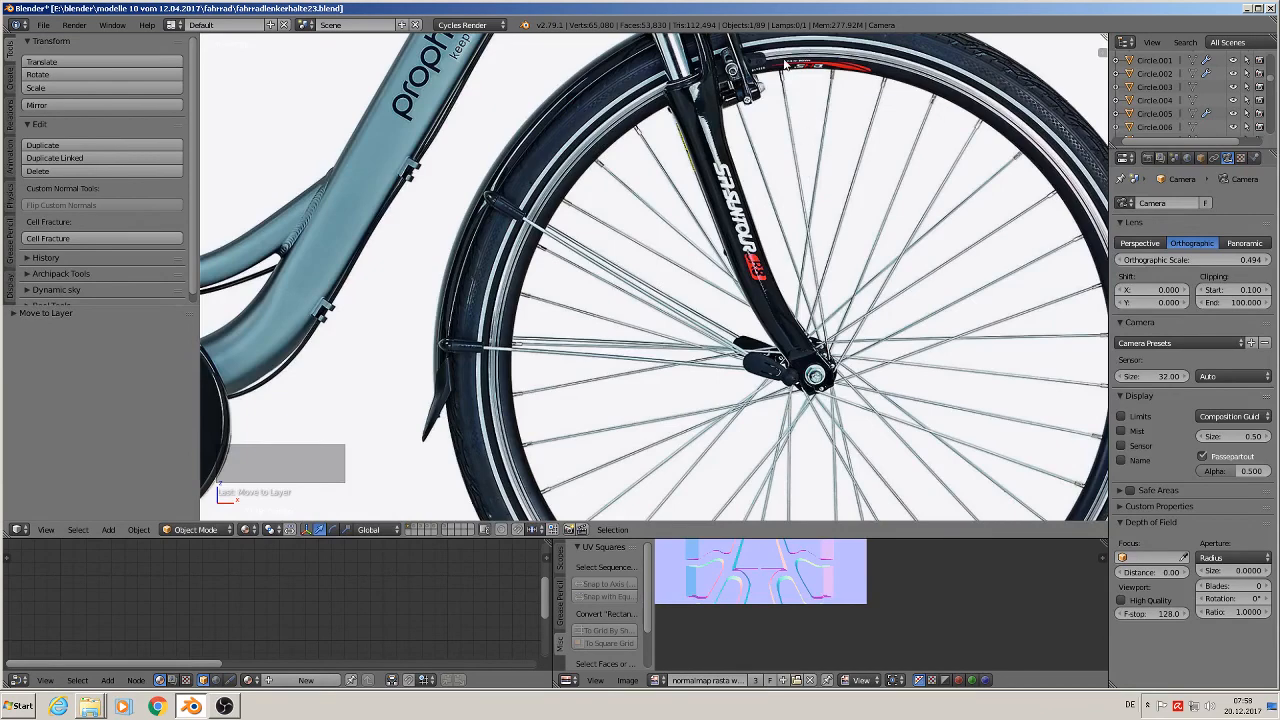
pyautogui.keyDown('shift'); pyautogui.moveTo(995, 350); pyautogui.dragTo(906, 65, button='middle'); pyautogui.keyUp('shift')
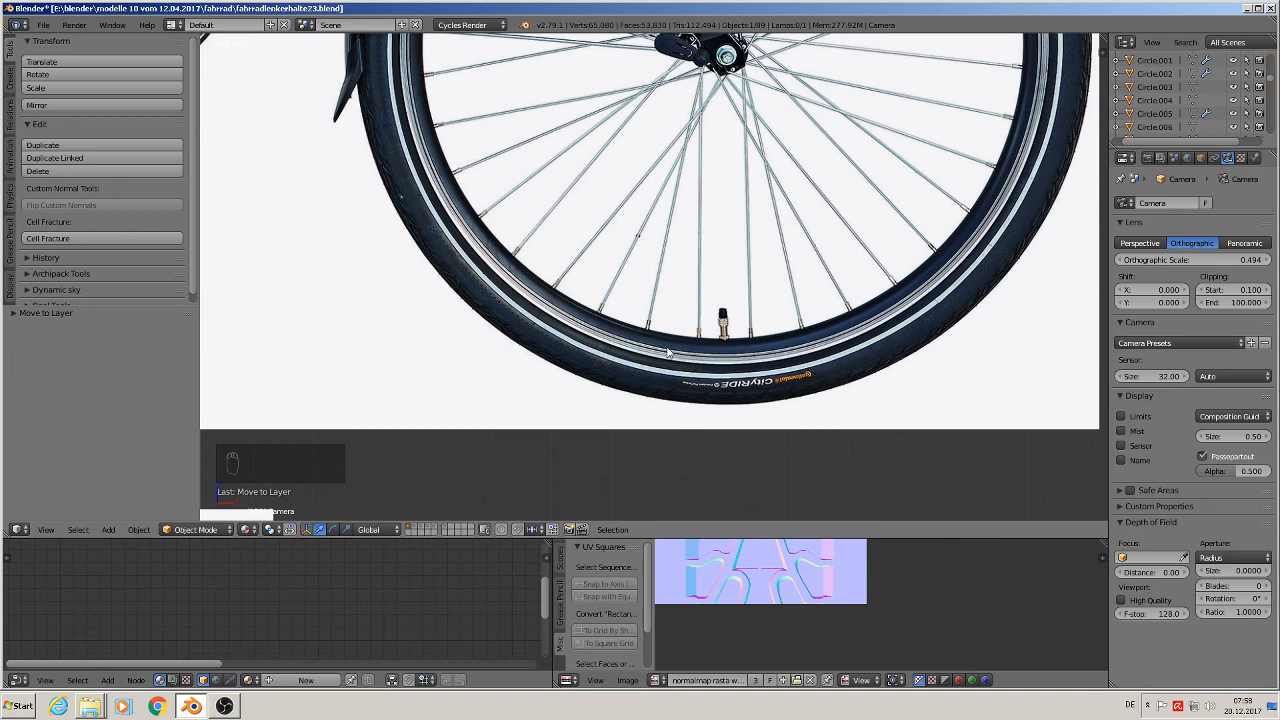
pyautogui.scroll(-5, 830, 385)
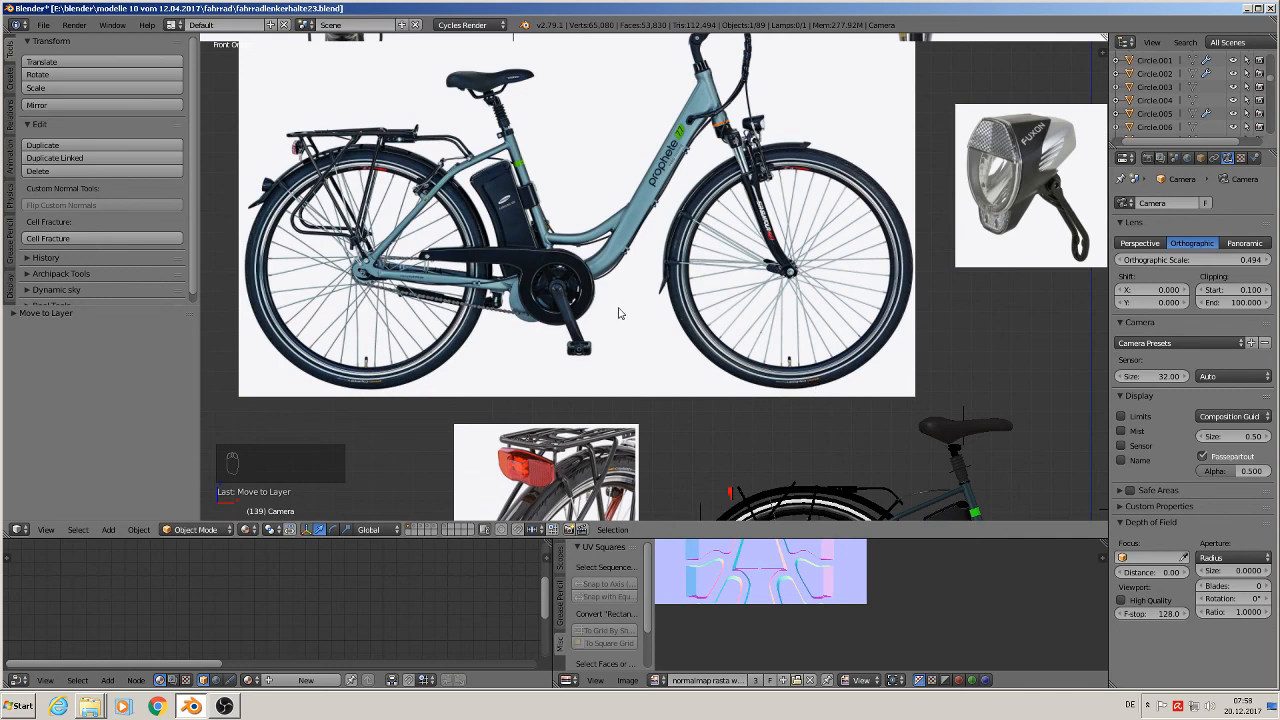
pyautogui.scroll(-4, 618, 313)
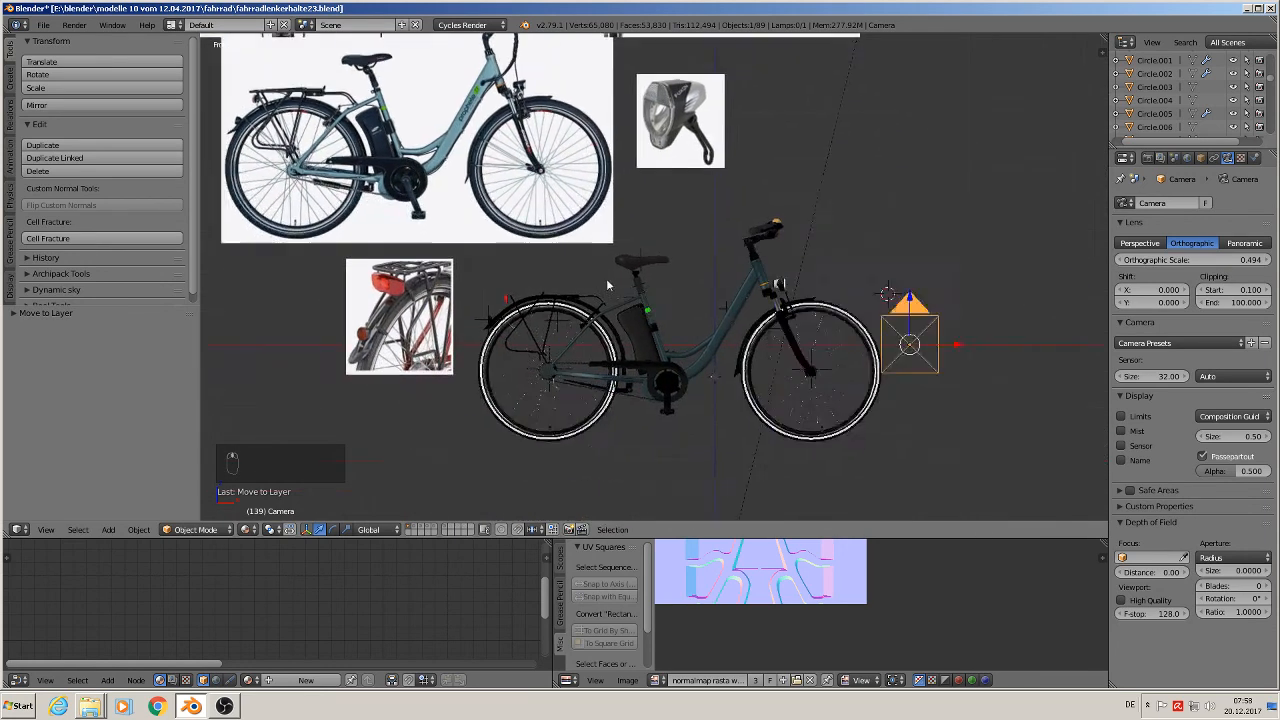
pyautogui.scroll(3, 586, 264)
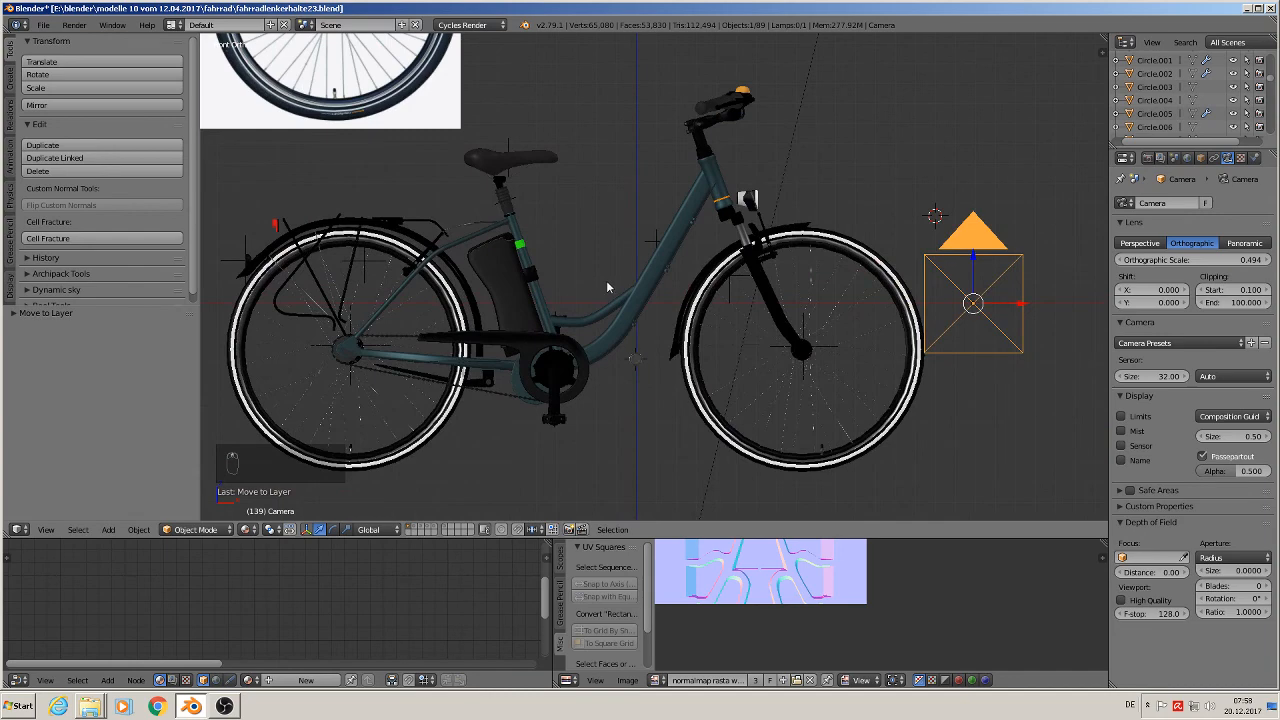
pyautogui.scroll(2, 606, 280)
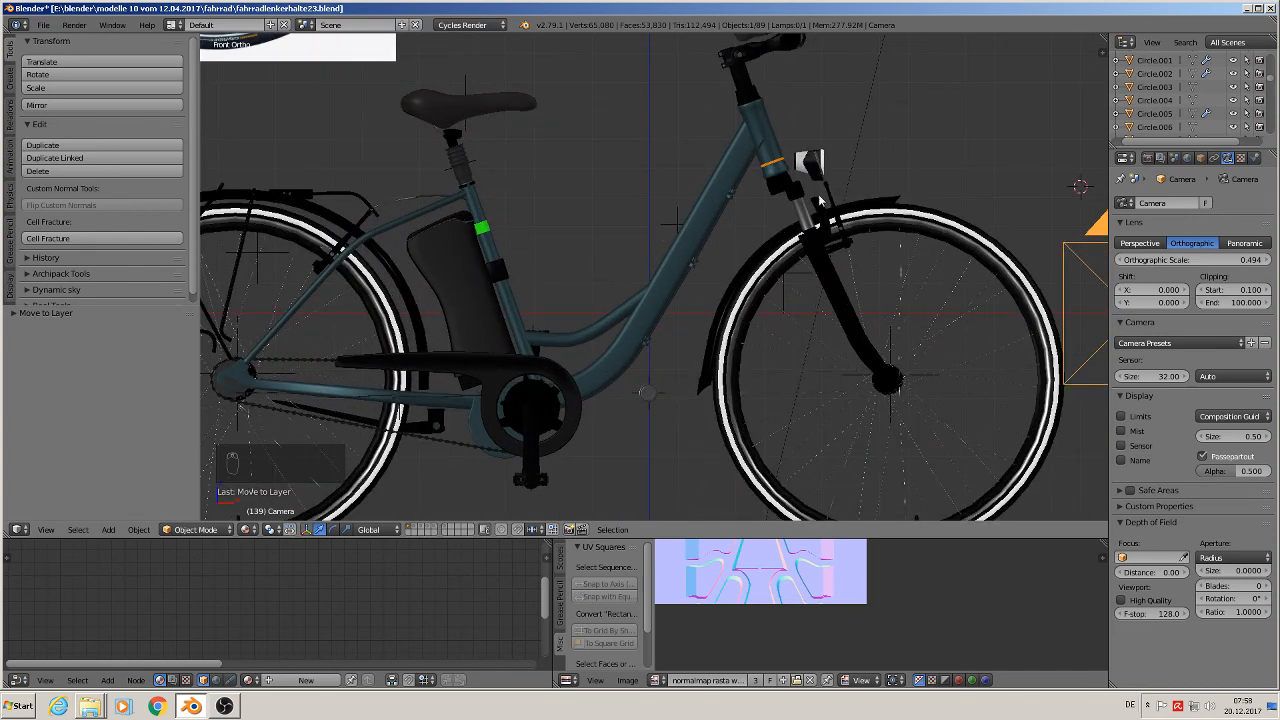